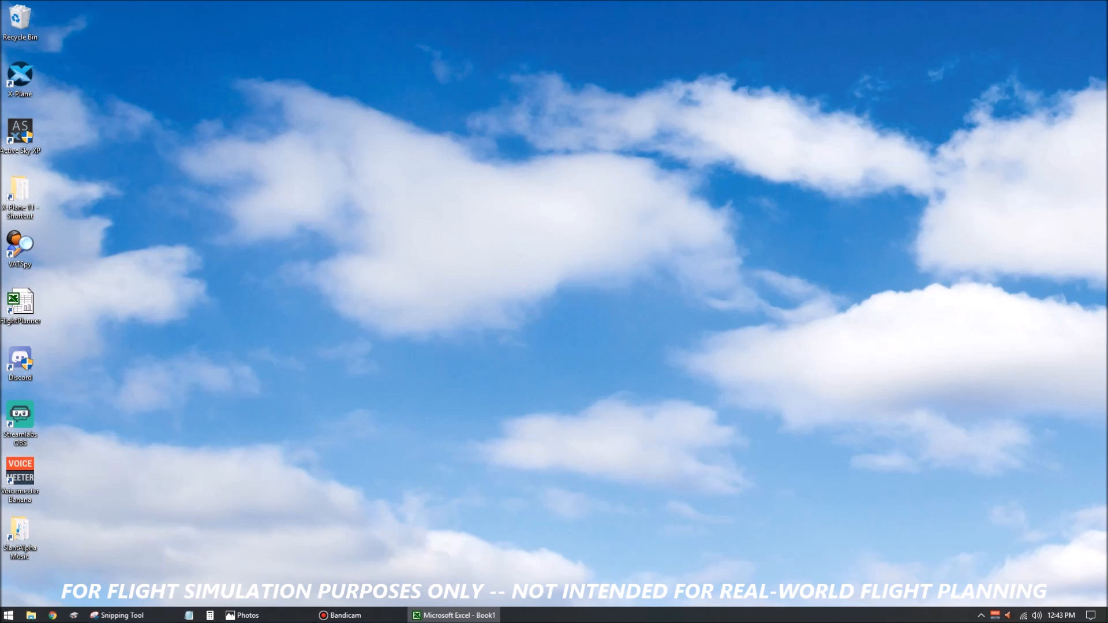
Move the Excel window fully onto the desktop and delete the Sheet3 worksheet from the workbook.
left_click_drag(1107, 36, 522, 40)
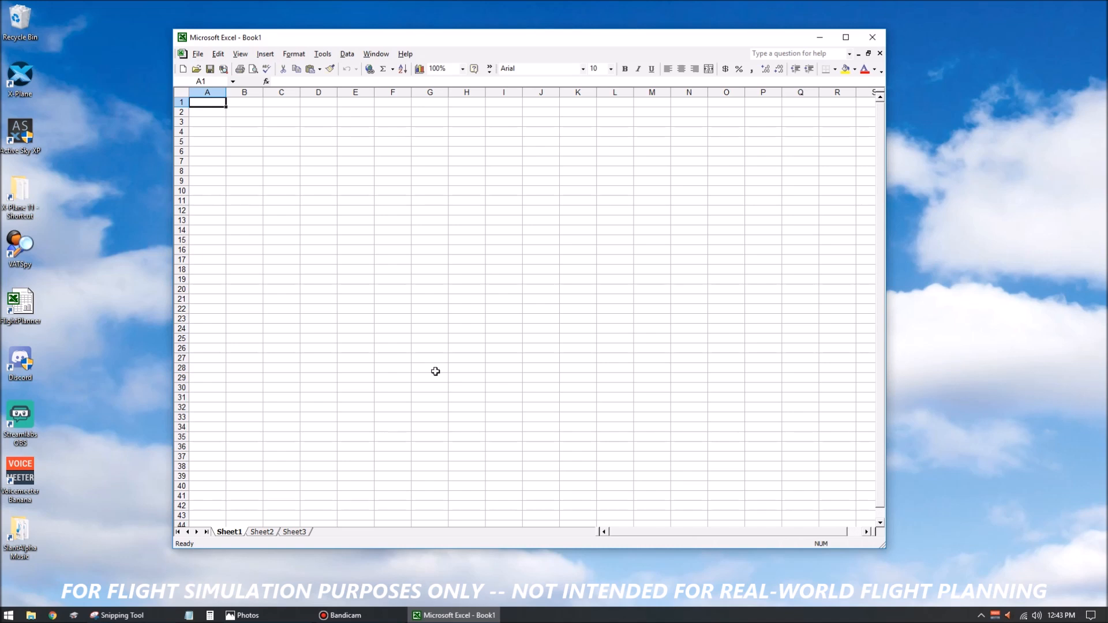
left_click(298, 535)
left_click(262, 534)
left_click(242, 535)
left_click(294, 535)
left_click(236, 535)
left_click(304, 535)
left_click(237, 535)
left_click(304, 532)
right_click(304, 533)
left_click(332, 456)
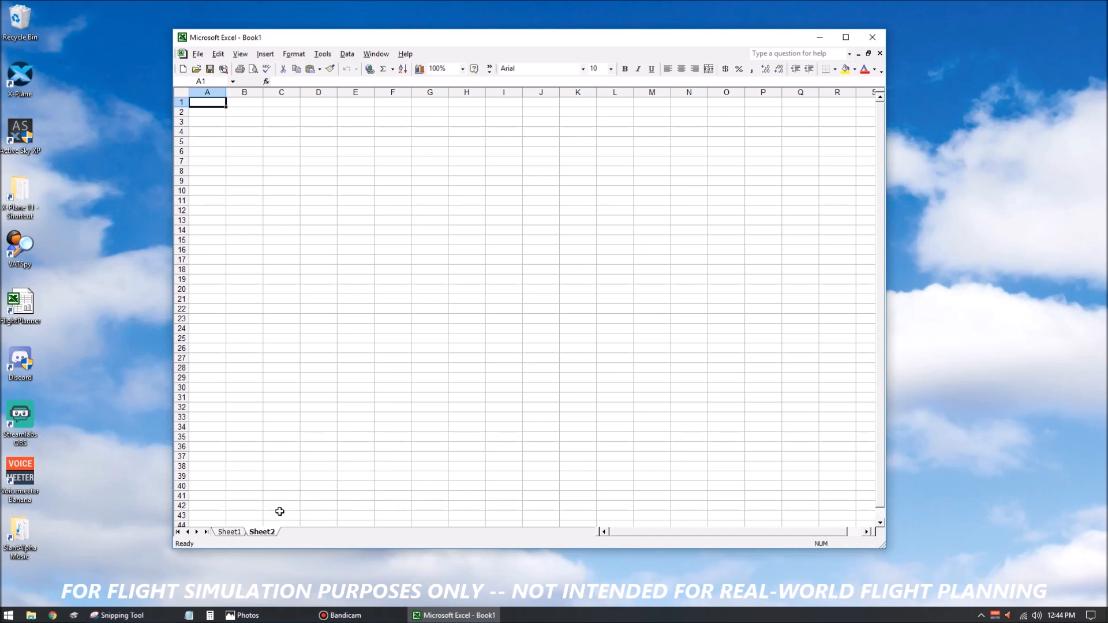
Rename the Sheet2 worksheet as Aircraft.
right_click(256, 532)
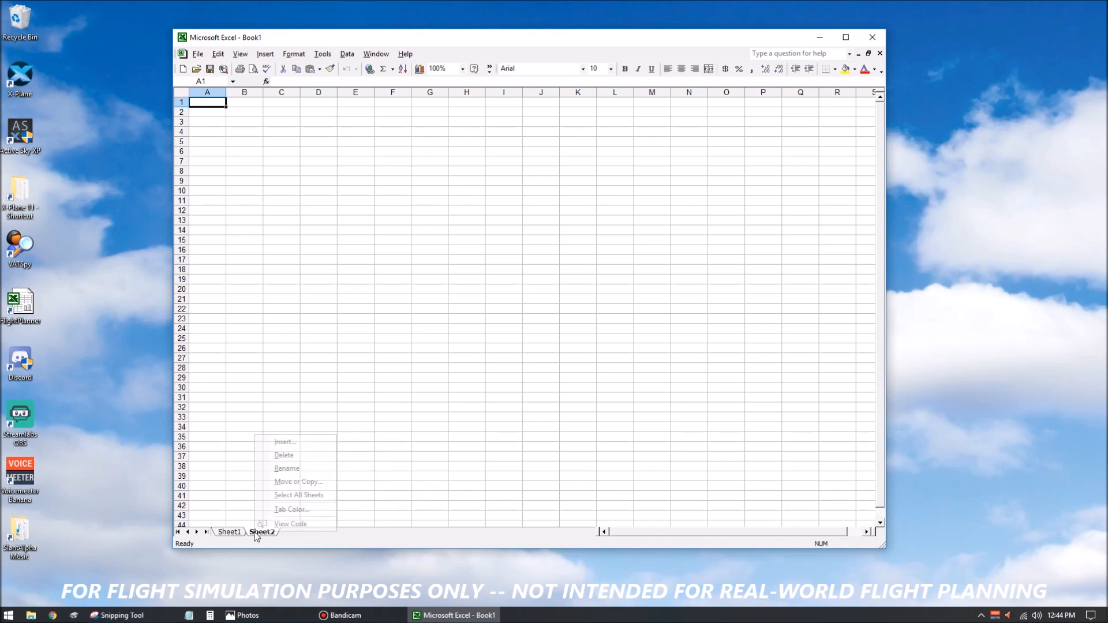
left_click(300, 469)
type("Aircraft")
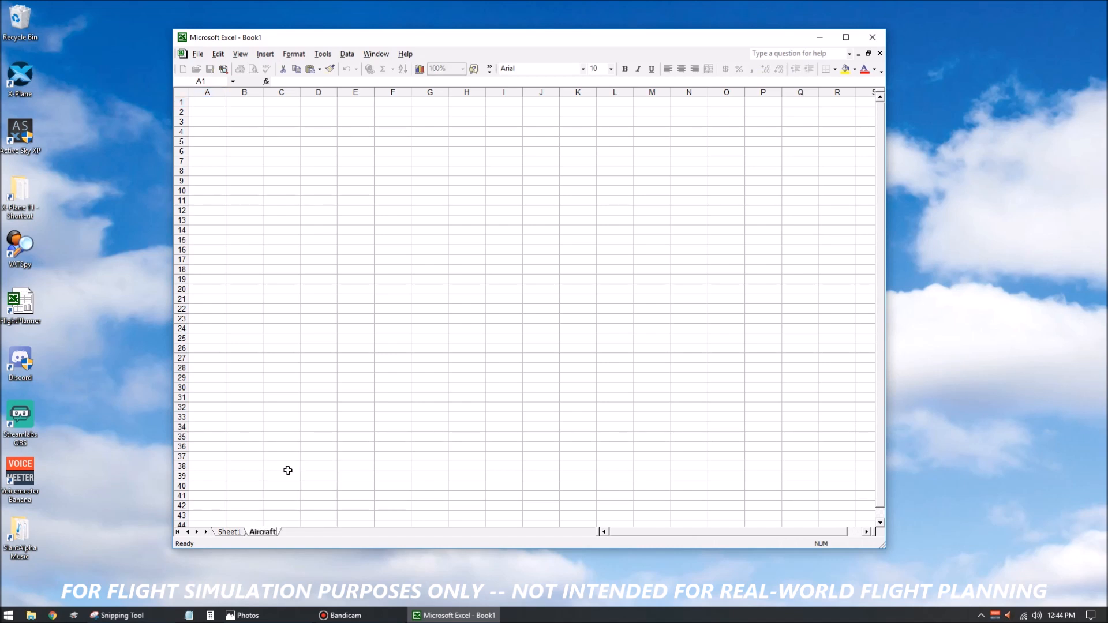
key("Return")
Rename the Sheet1 worksheet as Planning.
right_click(231, 532)
left_click(262, 468)
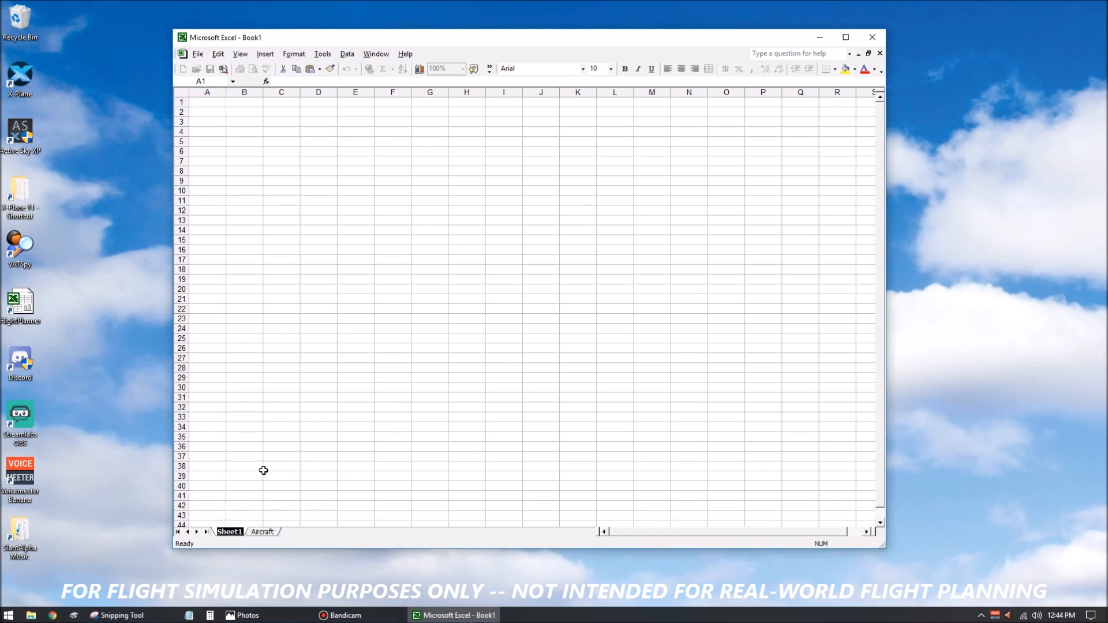
type("Planning")
key("Return")
On the Aircraft sheet, enter the column headers Type, Cruise, Burn and Capacity in cells A1 to D1.
left_click(269, 531)
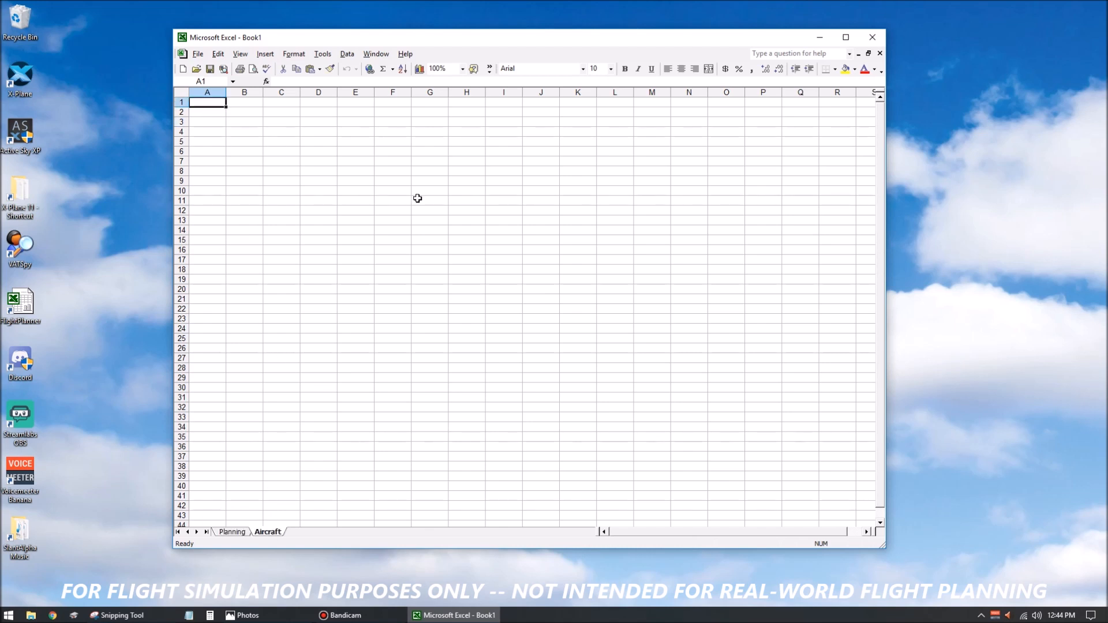
type("Type")
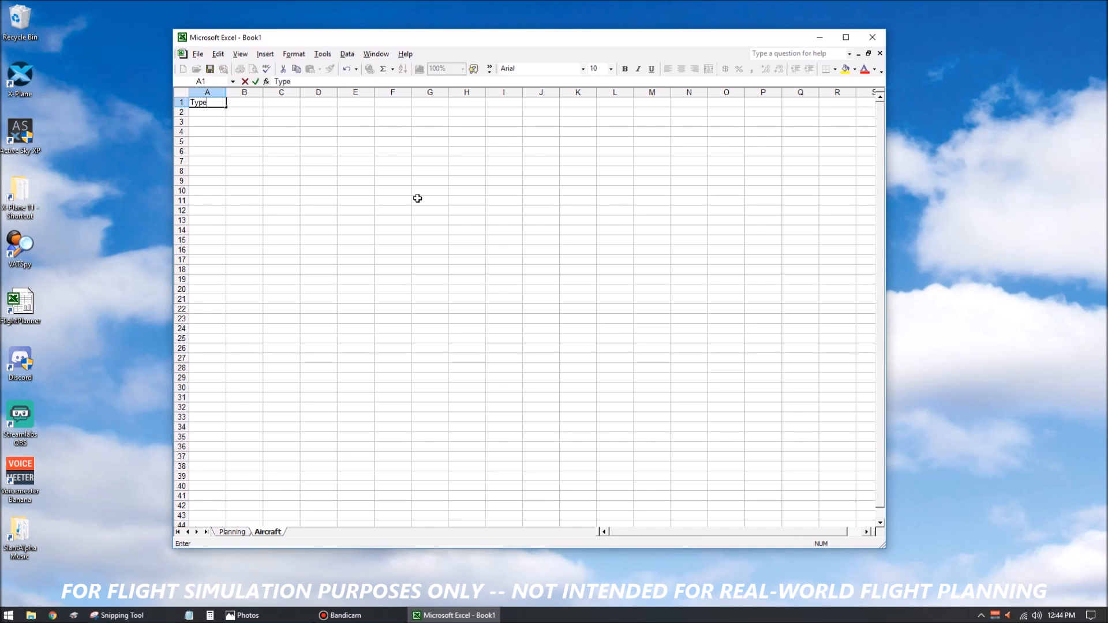
key("Tab")
type("Cruise")
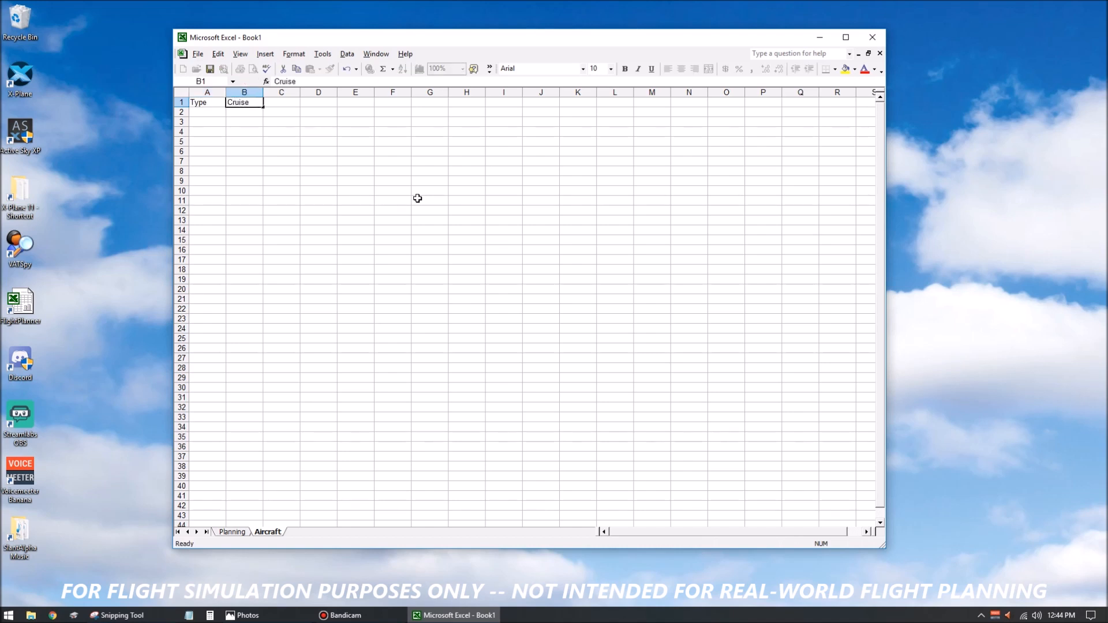
key("Tab")
type("Burn")
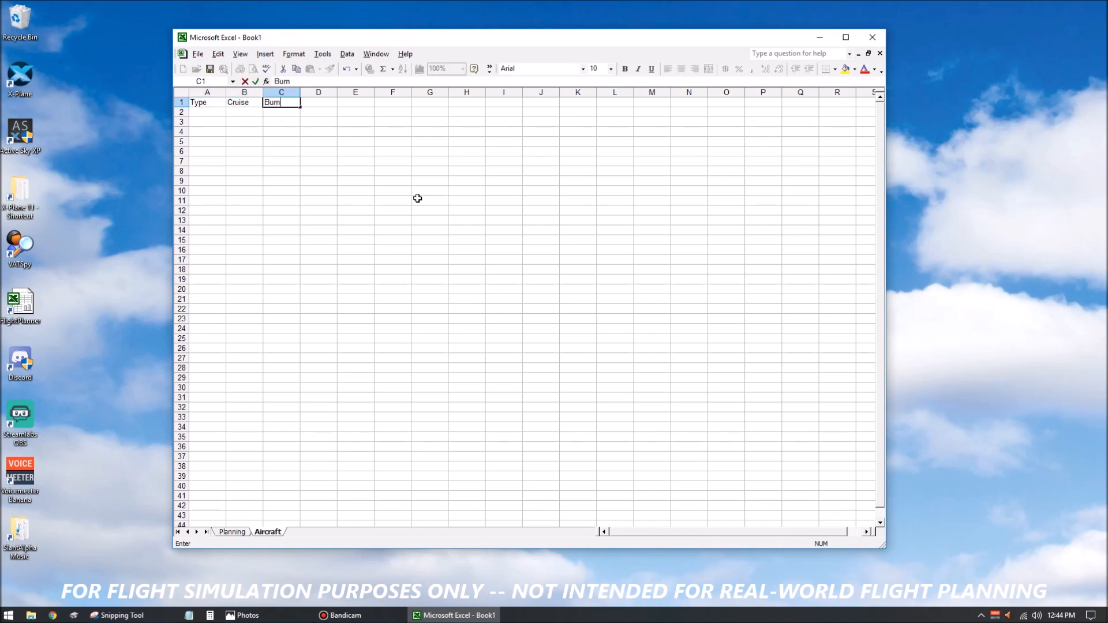
key("Tab")
type("Capacity")
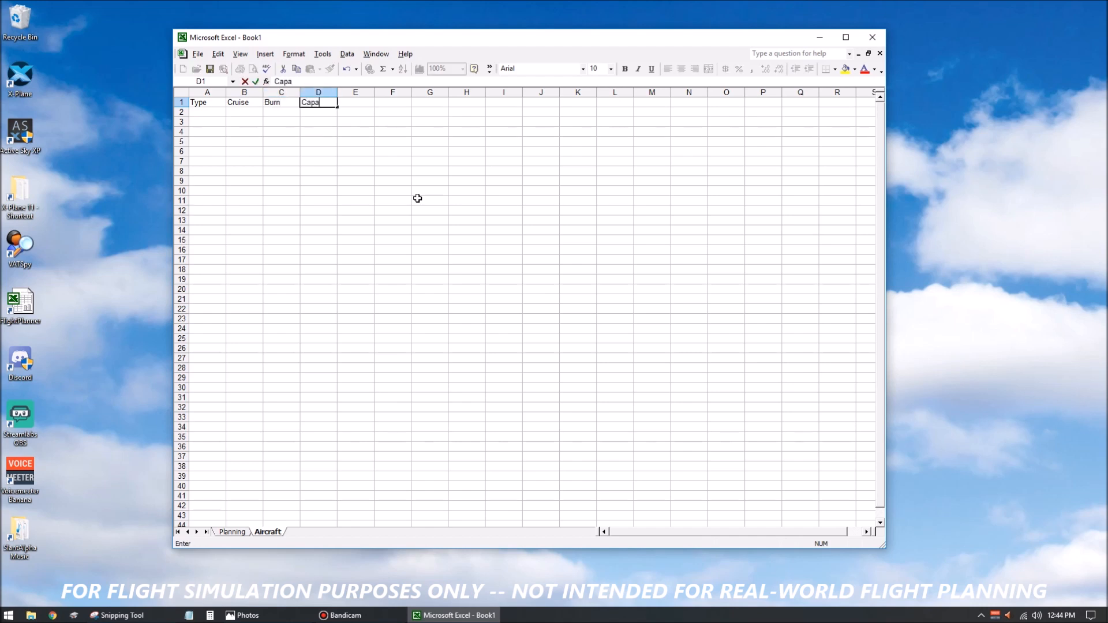
key("Down")
Fill row 2 with aircraft type BE58, cruise 190, burn 130 and capacity 1164.
key("Left")
key("Left")
key("Left")
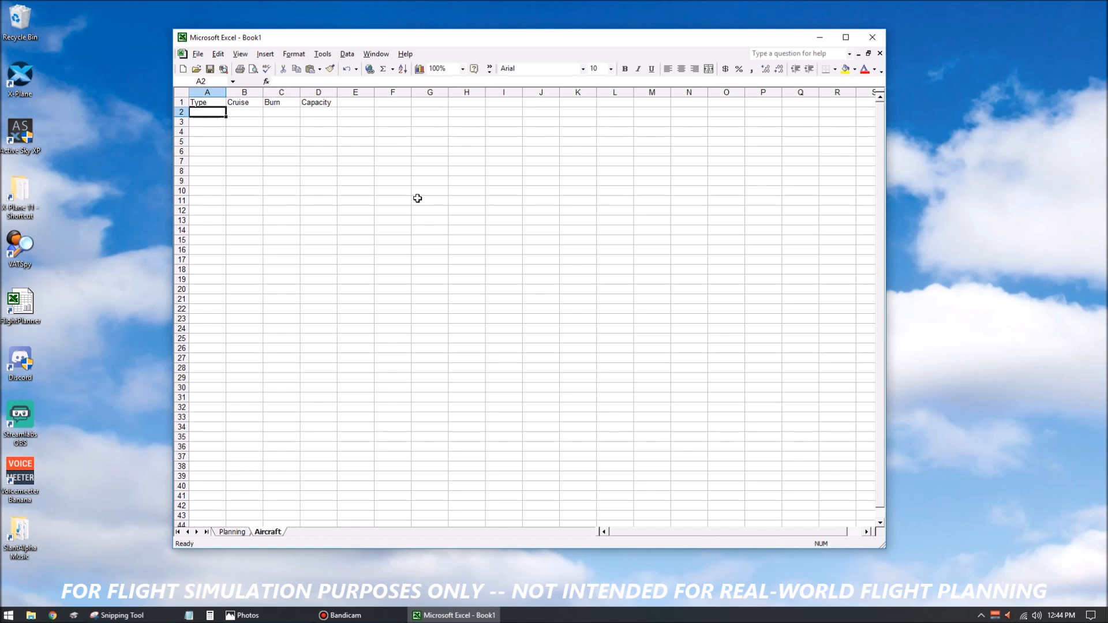
type("BE")
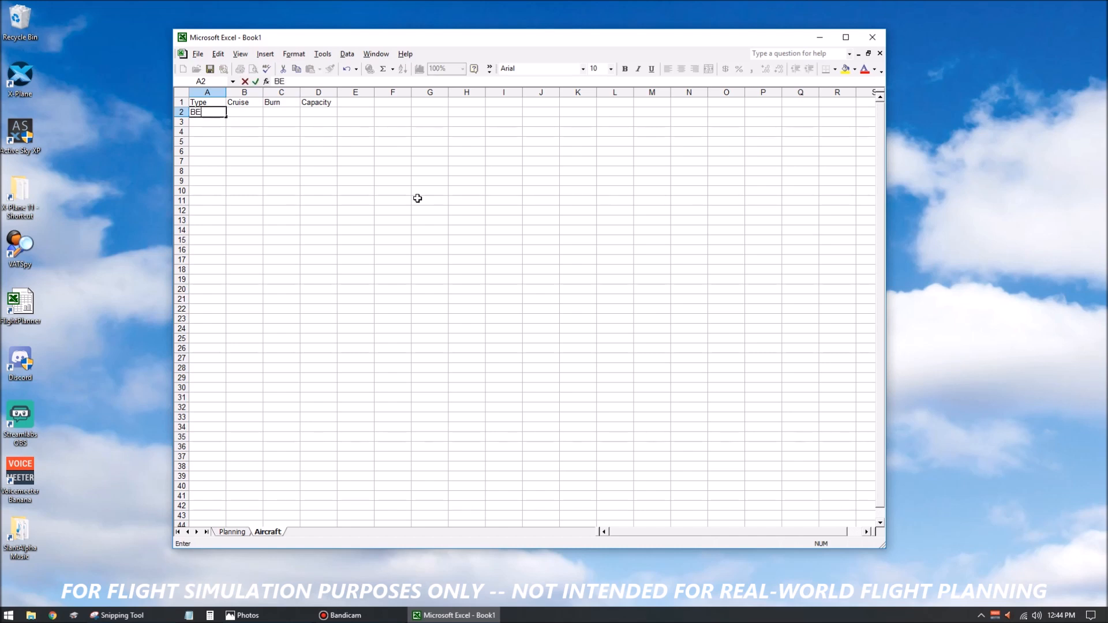
type("58")
key("Tab")
type("190")
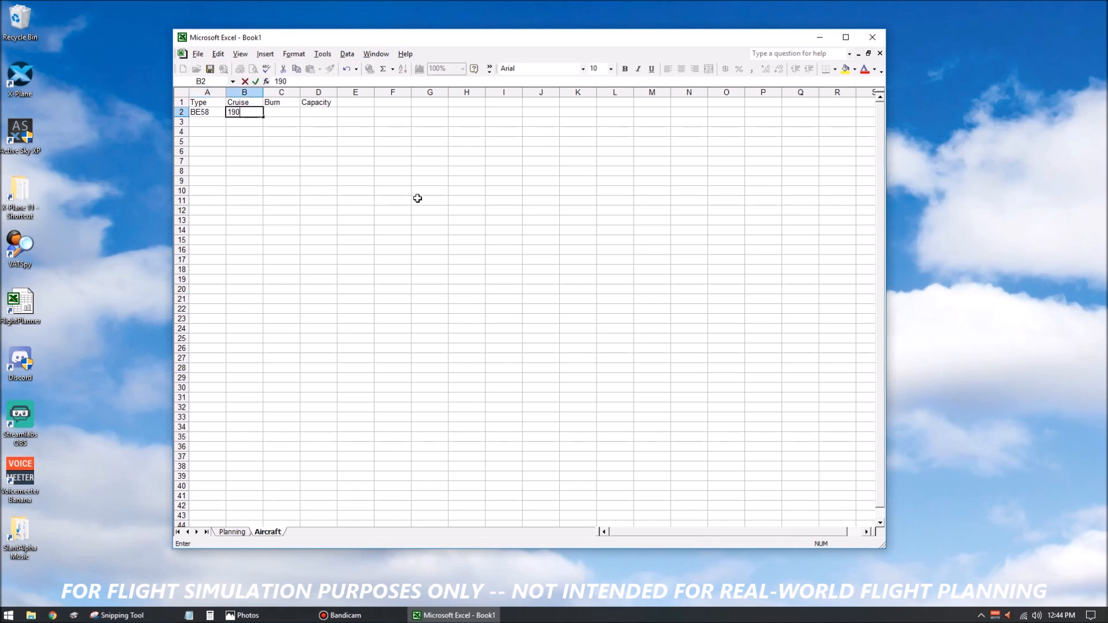
key("Tab")
type("130")
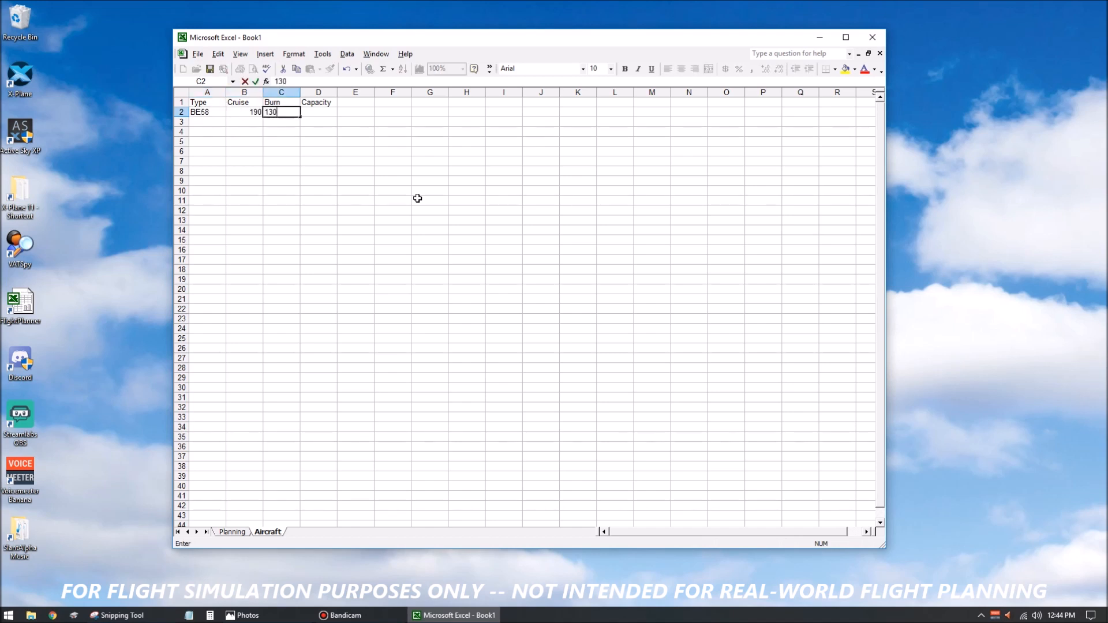
key("Tab")
type("1165")
key("BackSpace")
type("4")
key("Return")
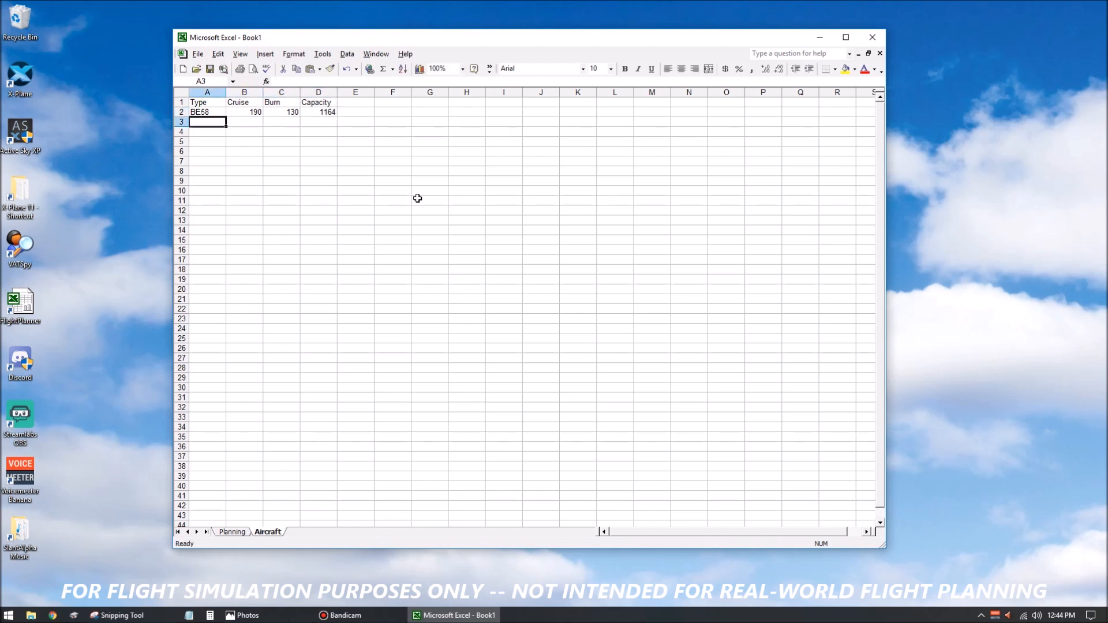
Fill row 3 with aircraft type DC3, cruise 170, burn 550 and capacity 4390.
type("DC")
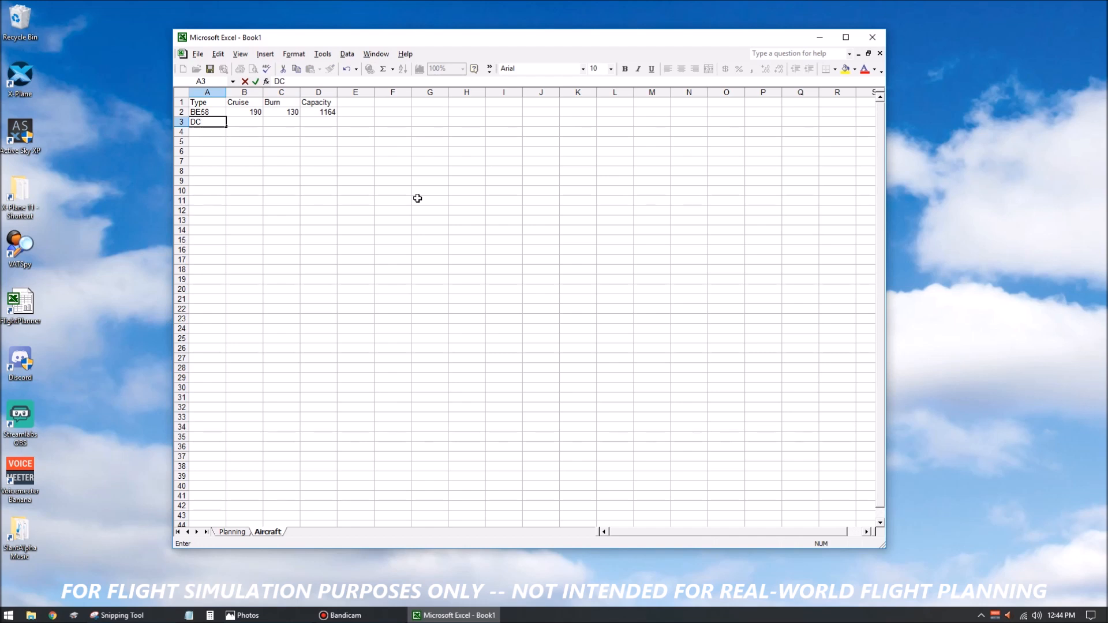
type("3")
key("Tab")
type("170")
key("Tab")
type("550")
key("Tab")
type("4390")
key("Return")
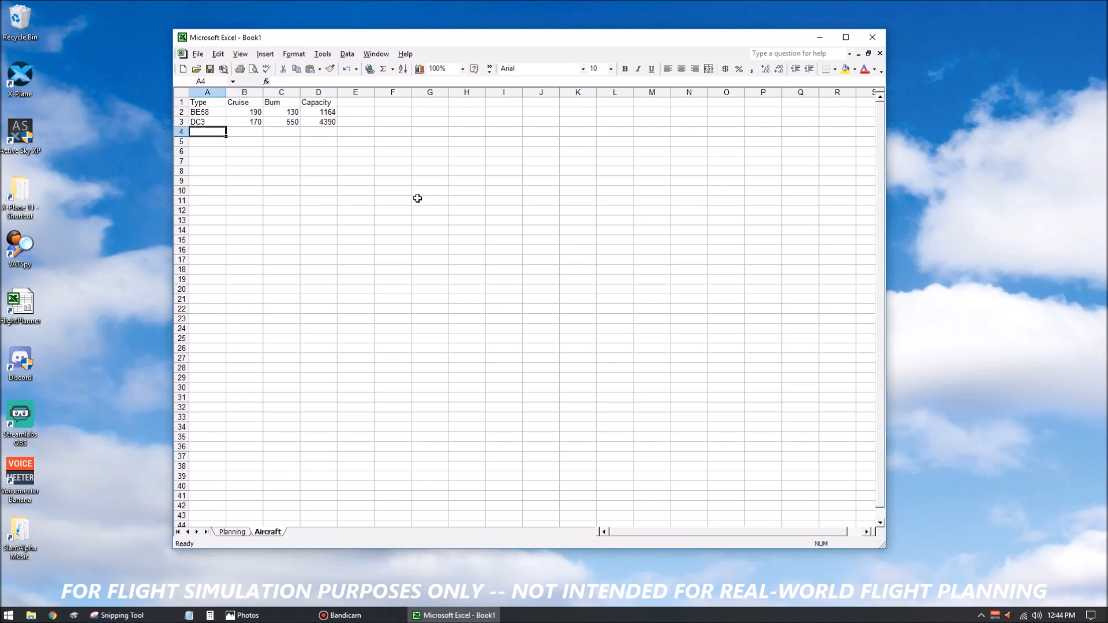
Fill row 4 with aircraft type B738, cruise 470, burn 5750 and capacity 46056.
type("B738")
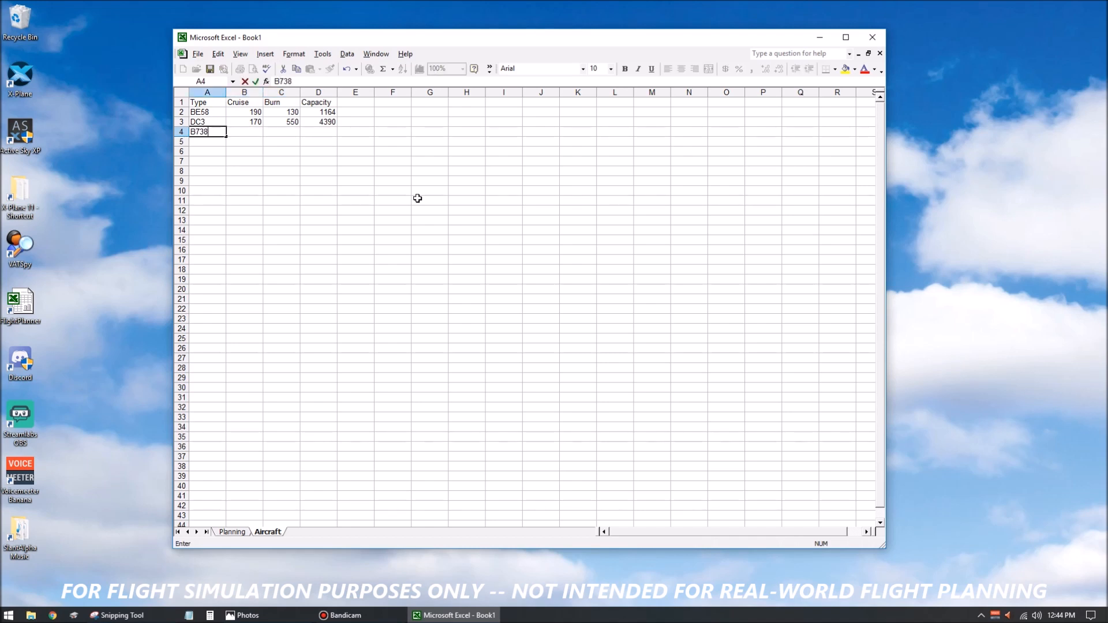
key("Tab")
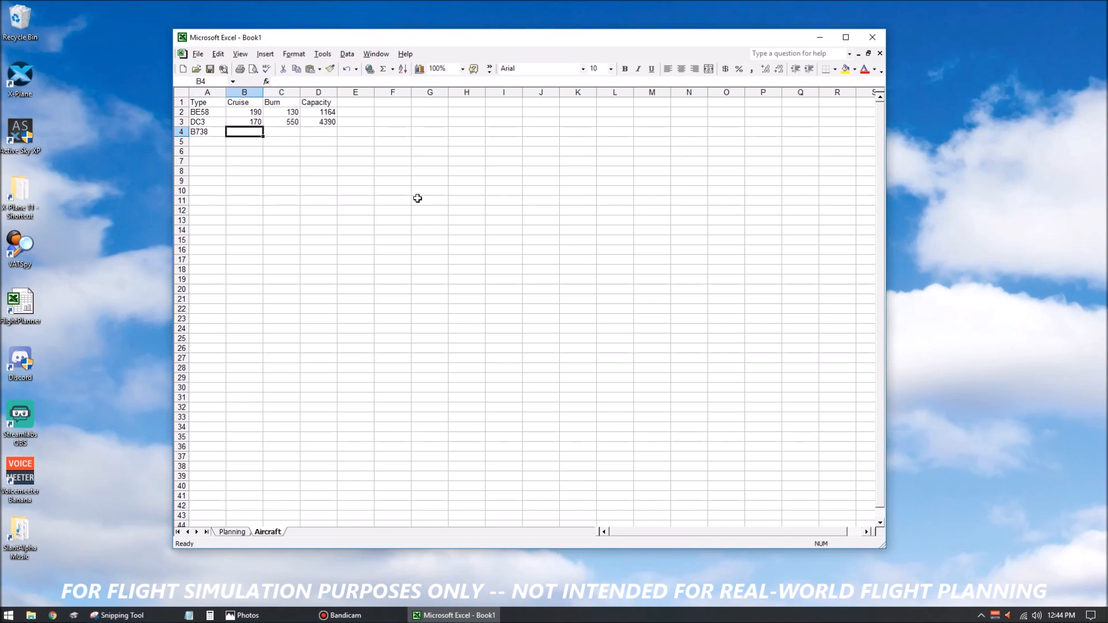
type("470")
key("Tab")
type("5750")
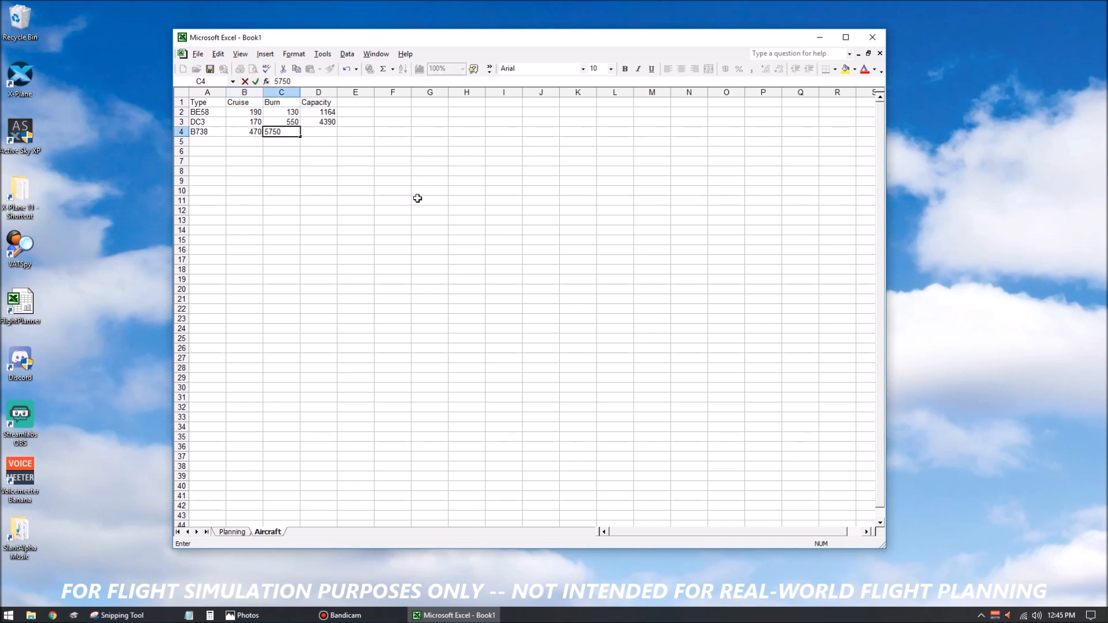
key("Tab")
type("46056")
key("Return")
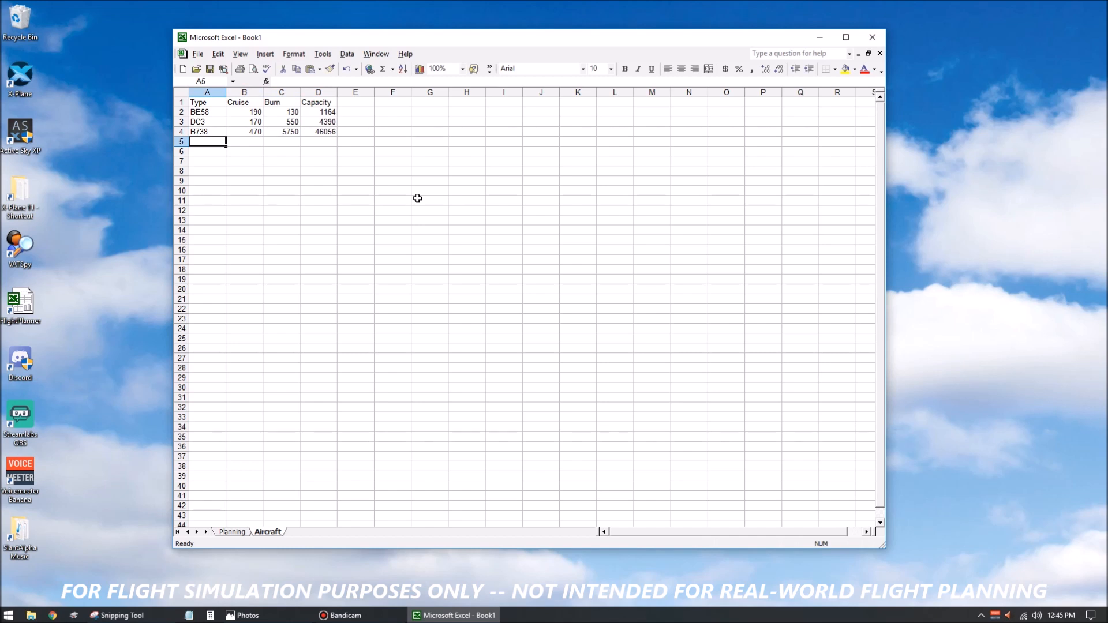
Fill row 5 with aircraft type C550, cruise 380, burn 1135 and capacity 5808.
type("C550")
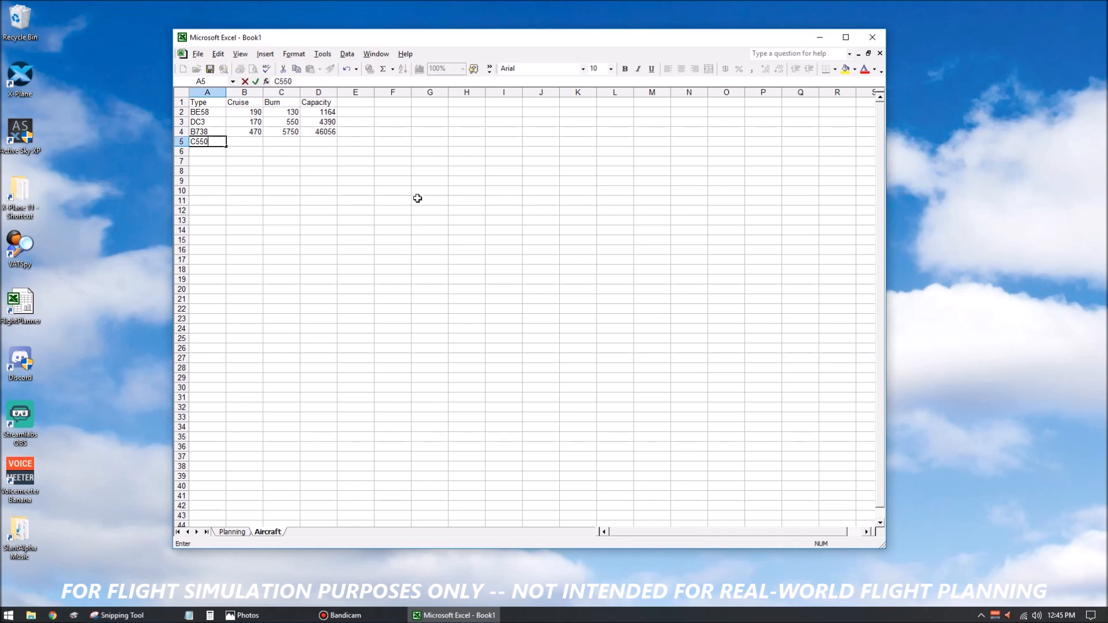
key("Tab")
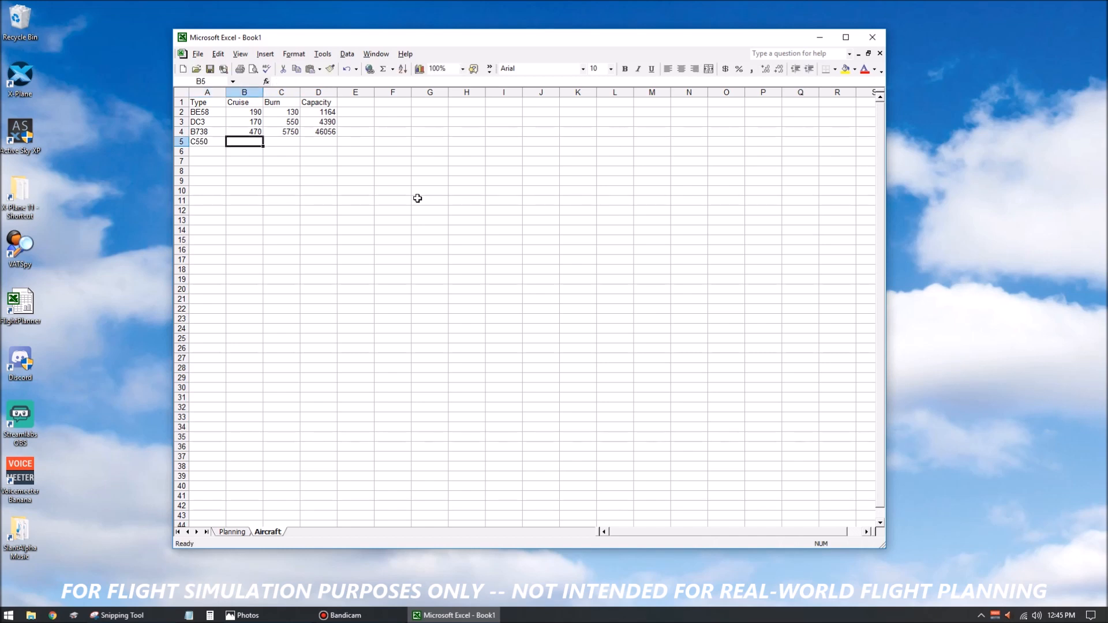
type("380")
key("Tab")
type("1135")
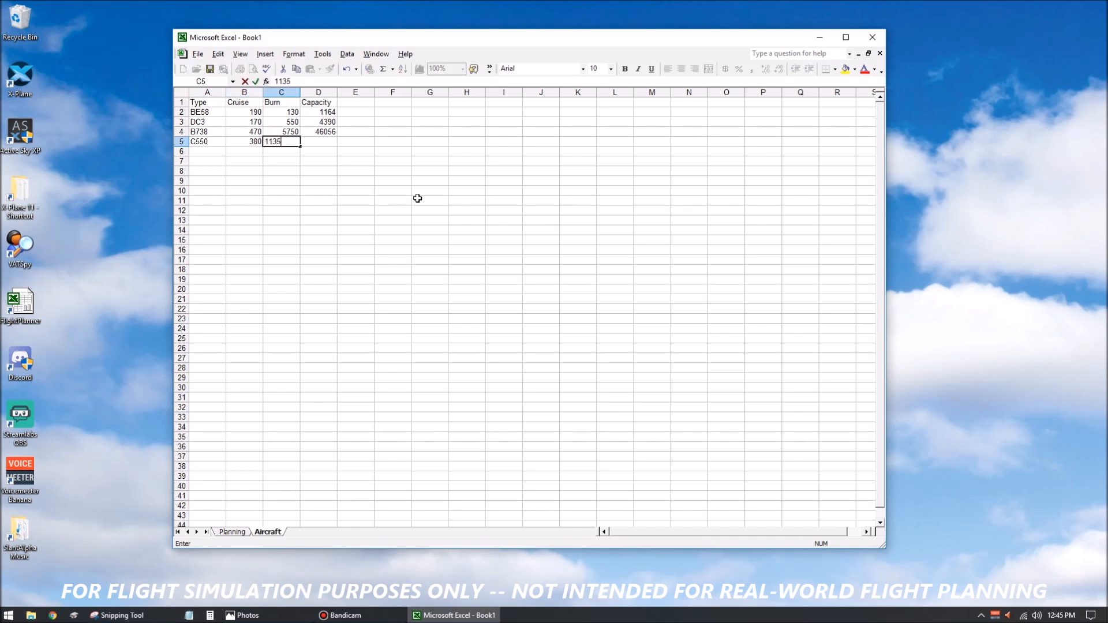
key("Tab")
type("5808")
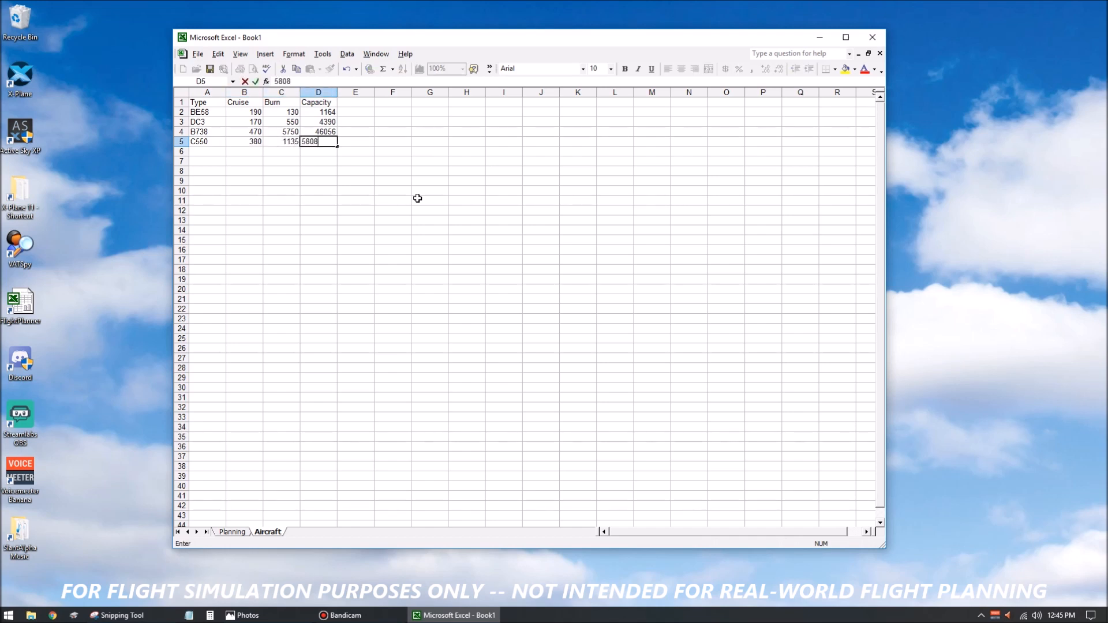
key("Down")
Fill row 6 with aircraft type P51, cruise 250, burn 400 and capacity 2908.
key("Left")
key("Left")
key("Left")
type("Pr")
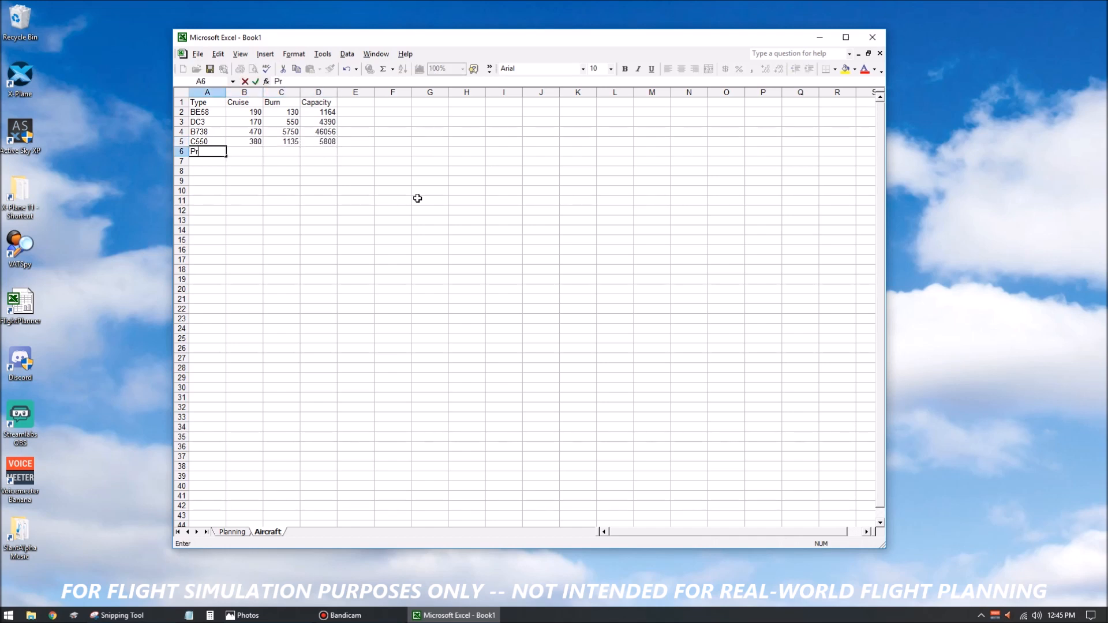
type("51")
key("Tab")
type("250")
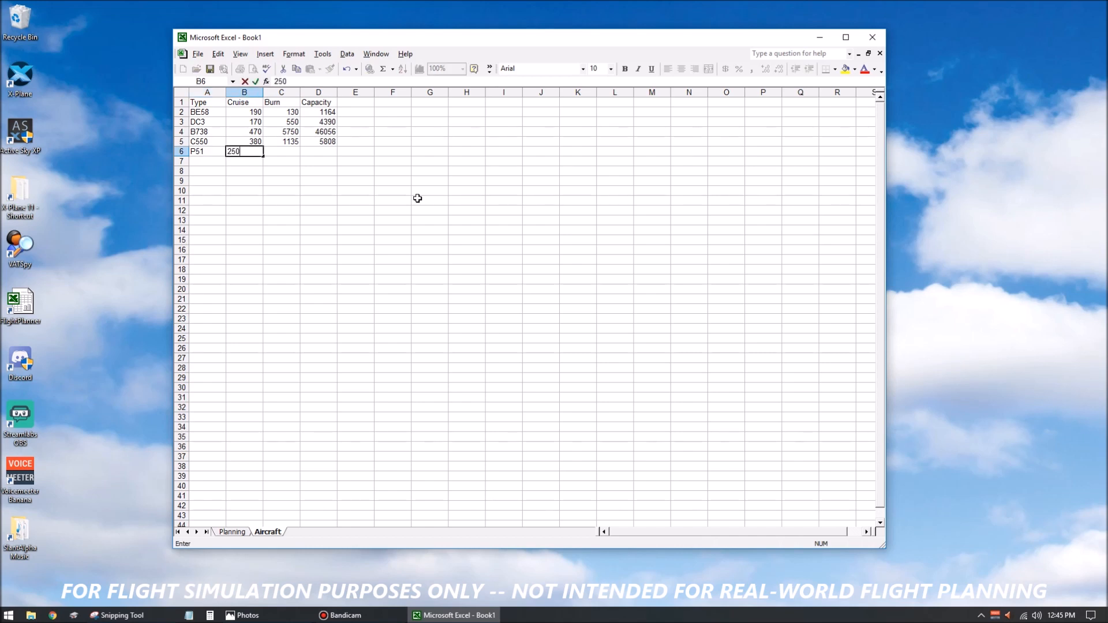
key("Tab")
type("400")
key("Tab")
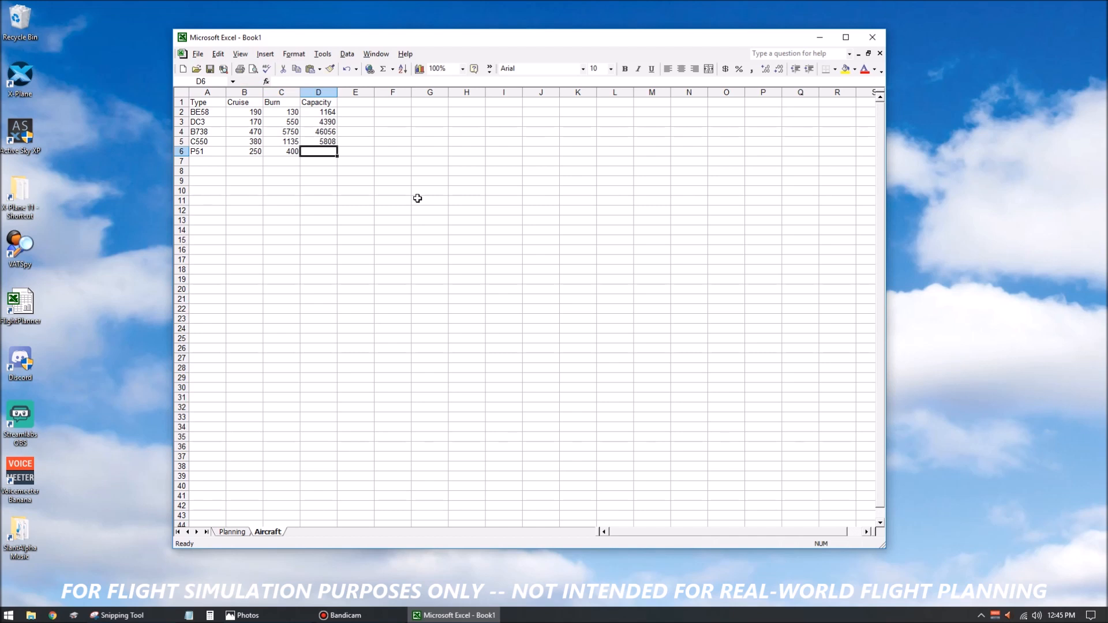
type("2908")
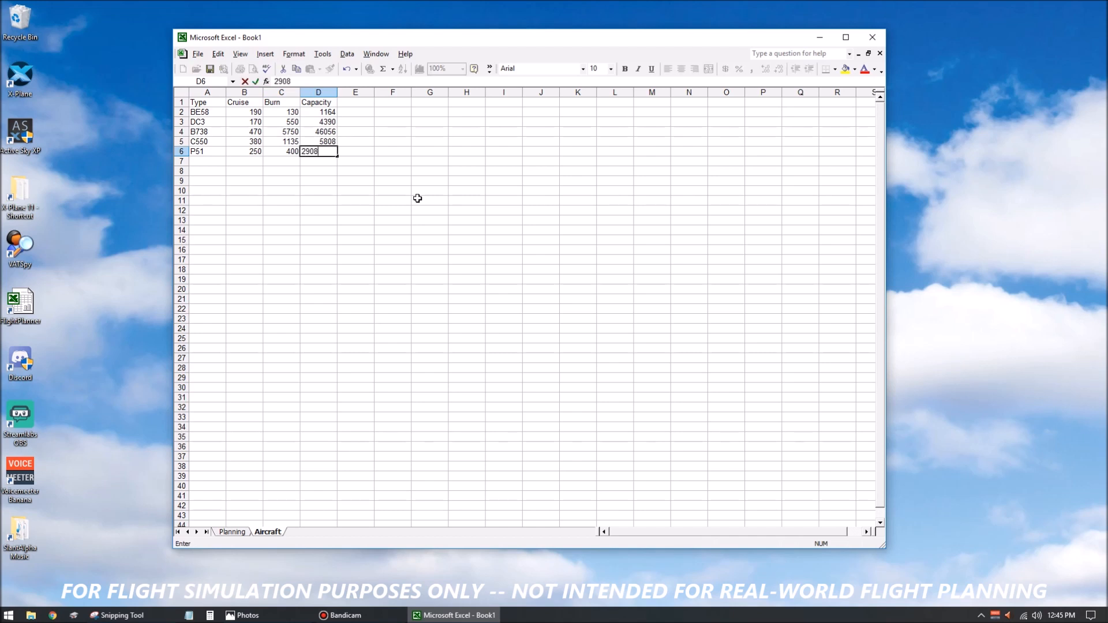
key("Return")
Review the aircraft types and their cruise values in the Aircraft table row by row.
key("Left")
key("Left")
key("Left")
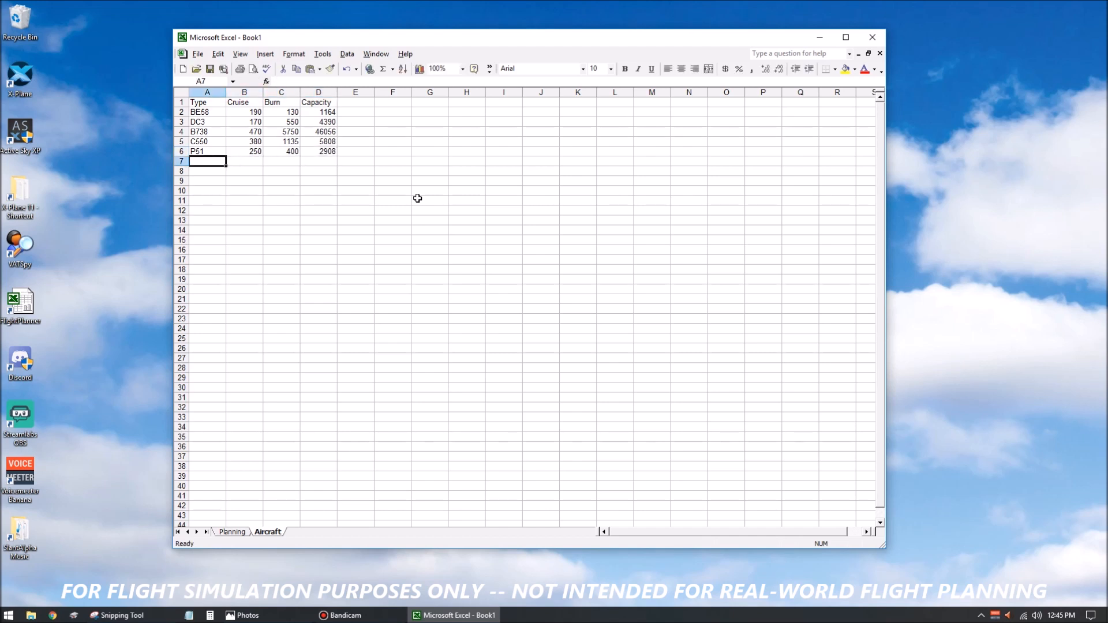
key("Up")
key("Up")
key("Up")
key("Up")
key("Up")
key("Down")
key("Down")
key("Down")
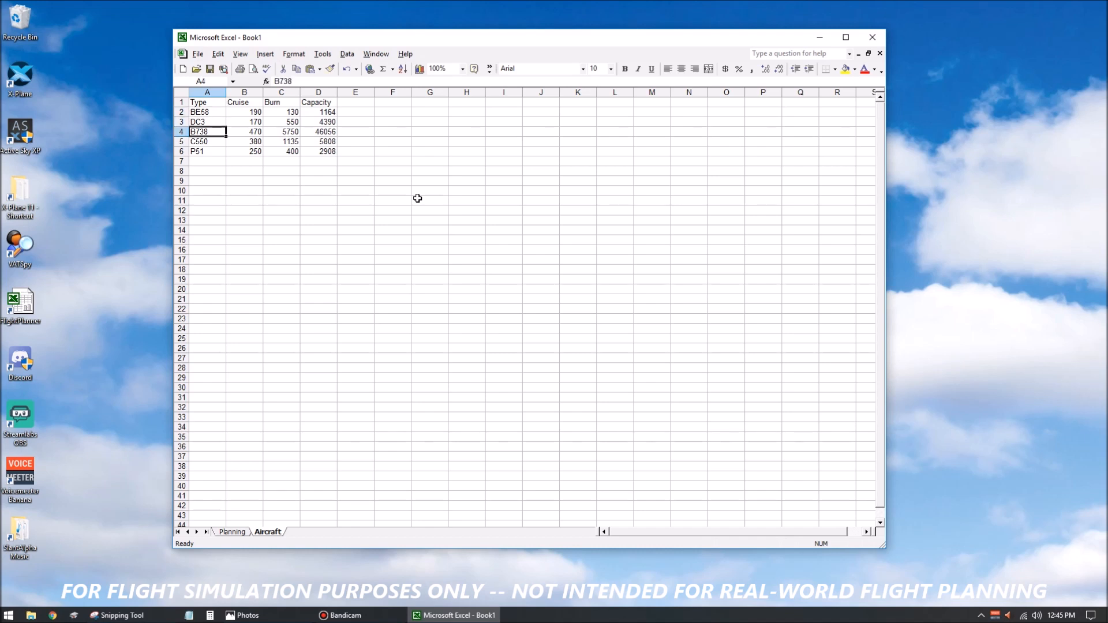
key("Up")
key("Up")
key("Right")
key("Down")
key("Down")
key("Down")
key("Left")
key("Left")
key("Up")
key("Up")
key("Up")
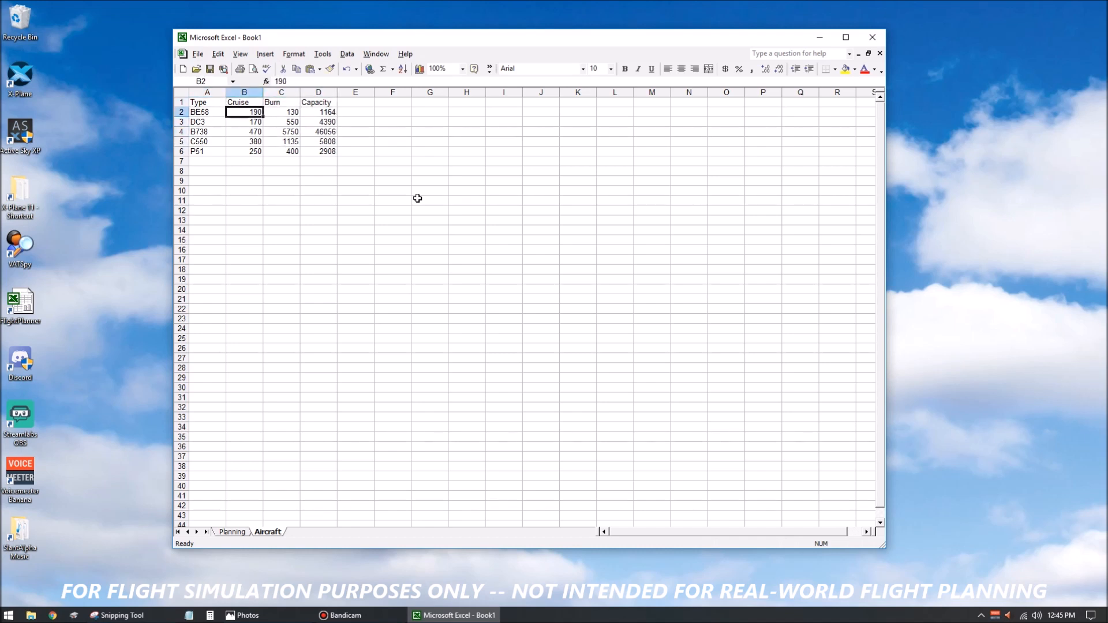
key("Left")
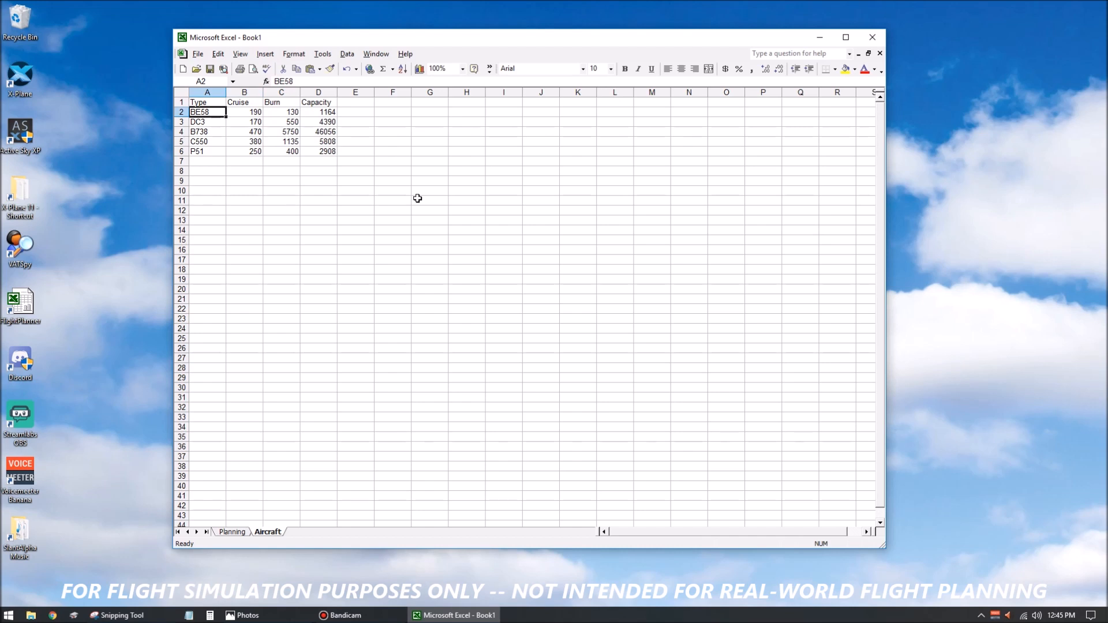
key("Down")
key("Down")
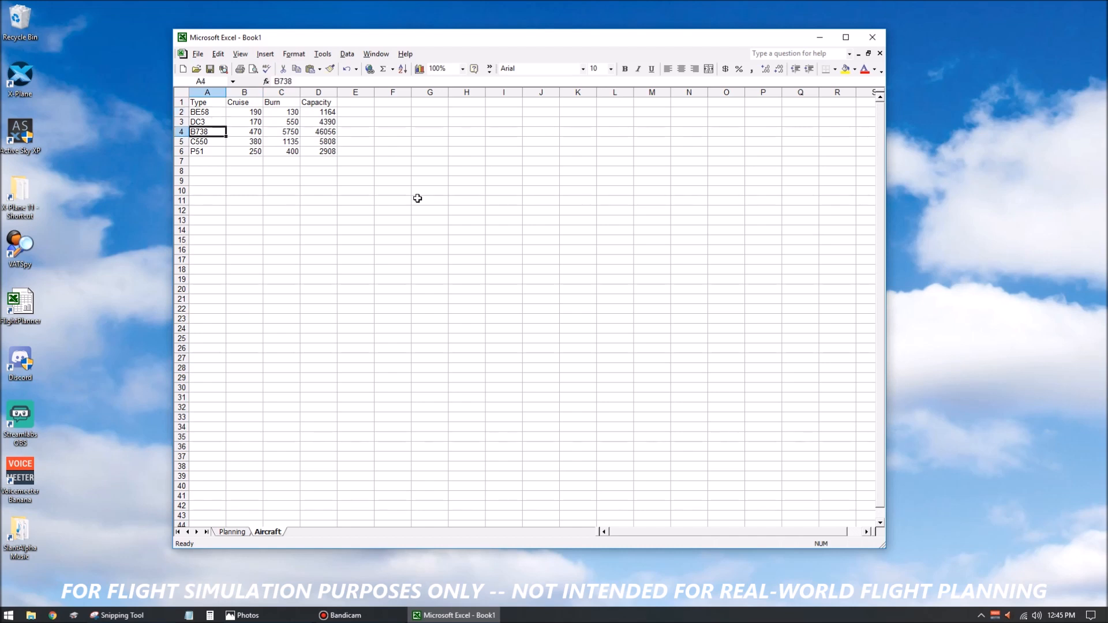
key("Down")
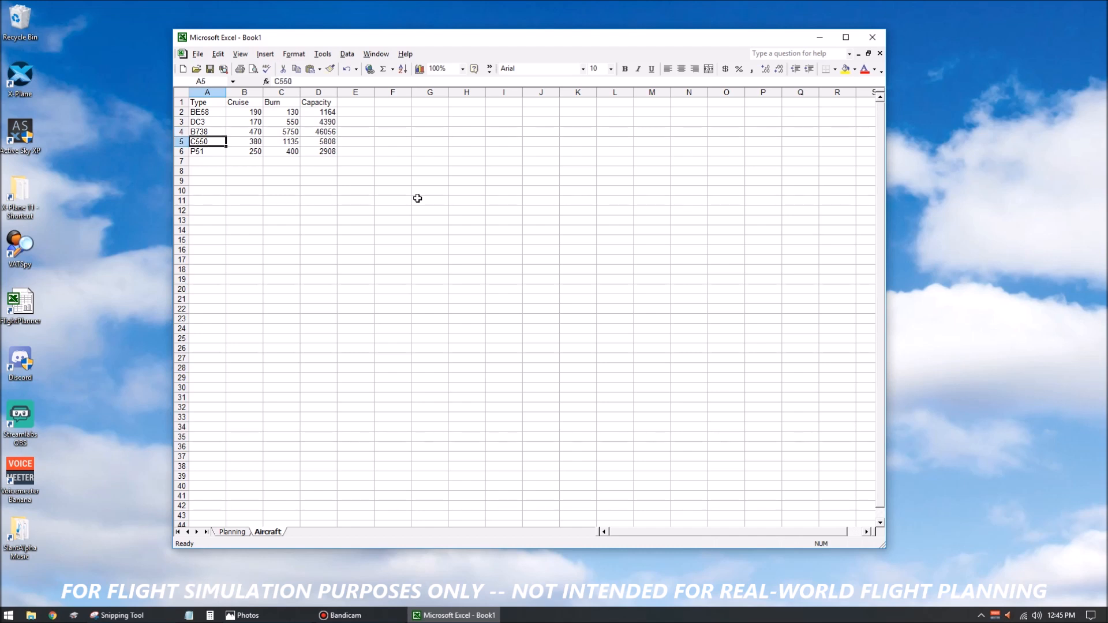
Examine the burn and capacity entries of the C550 row and the cruise values above it in the Aircraft table.
key("Right")
key("Right")
key("Right")
key("Left")
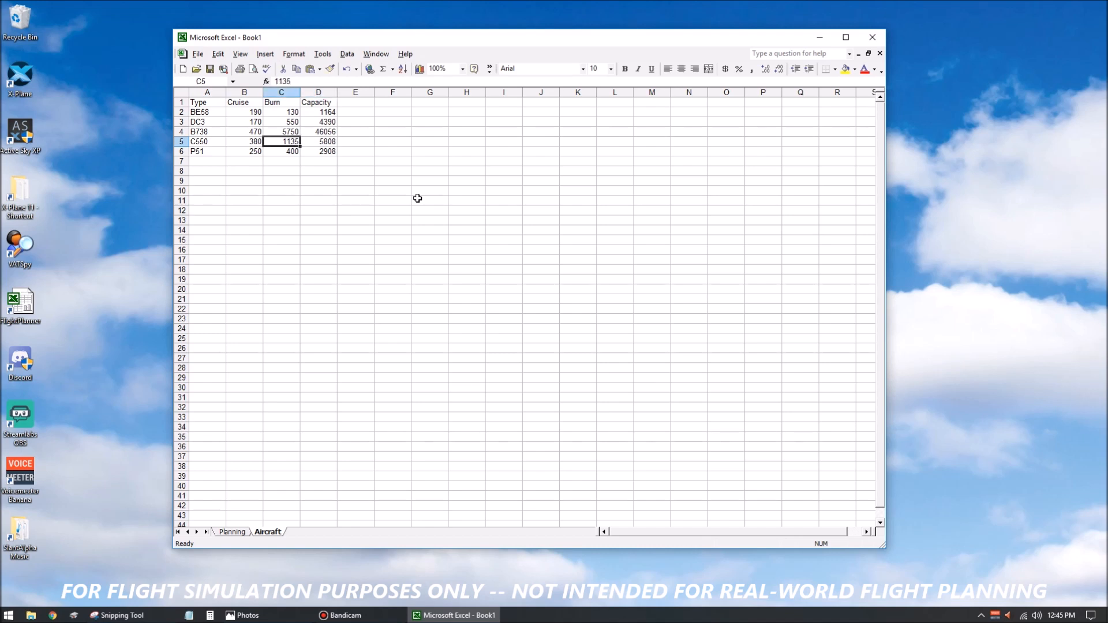
key("Left")
key("Up")
key("Up")
key("Up")
Enter the placeholder aircraft type other in cell A7, below the P51 row.
key("Down")
key("Down")
key("Down")
key("Down")
key("Down")
key("Left")
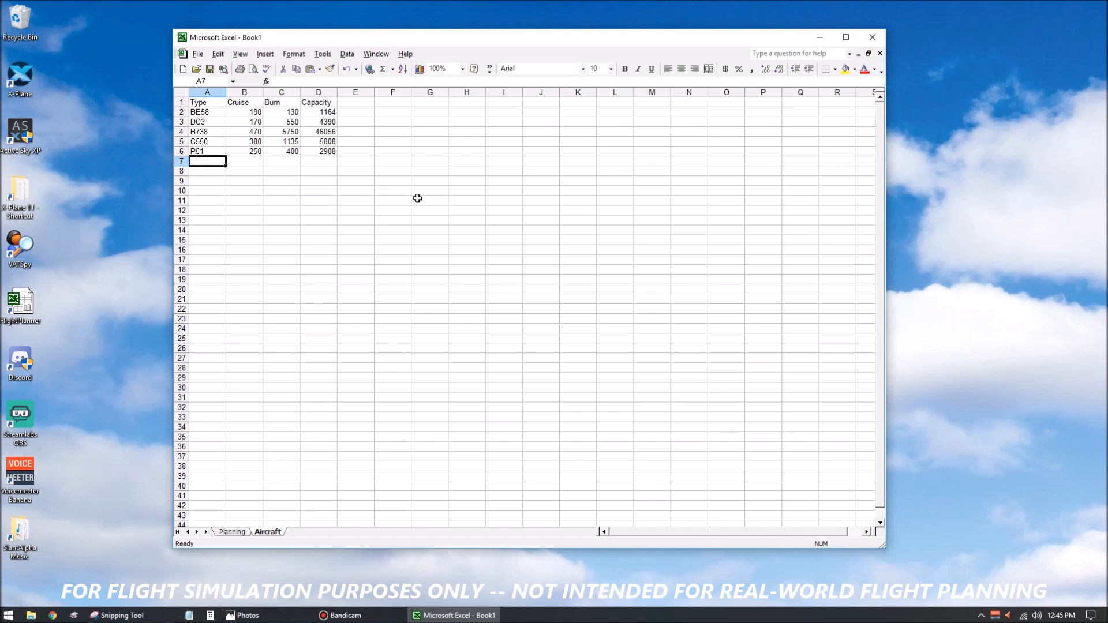
type("otehr")
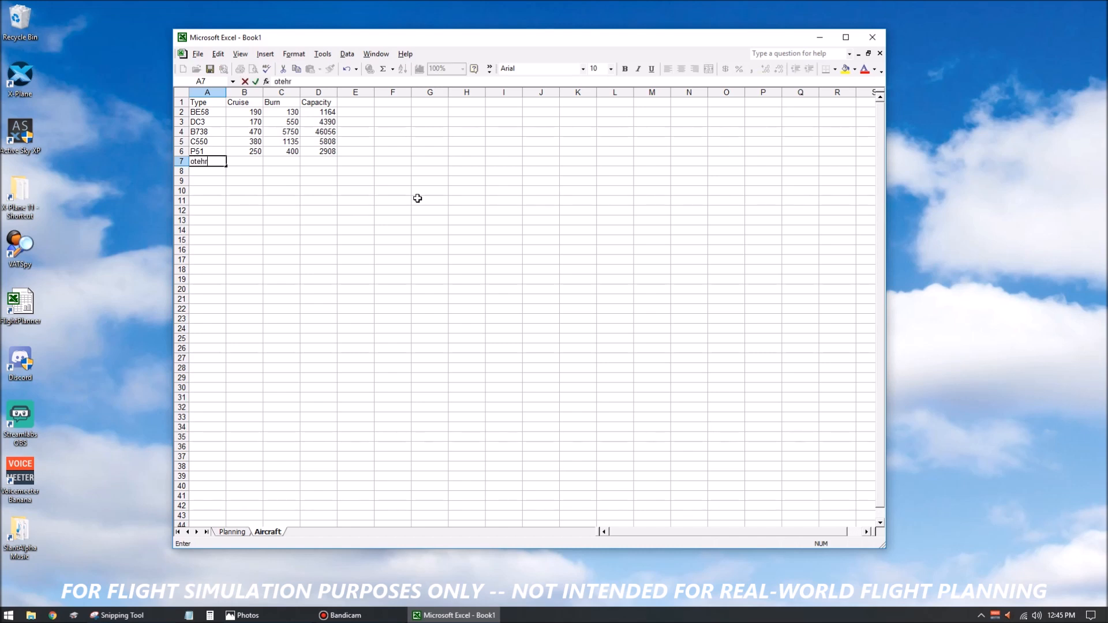
key("BackSpace")
key("BackSpace")
key("BackSpace")
type("jer")
key("BackSpace")
key("BackSpace")
key("BackSpace")
type("her")
key("Tab")
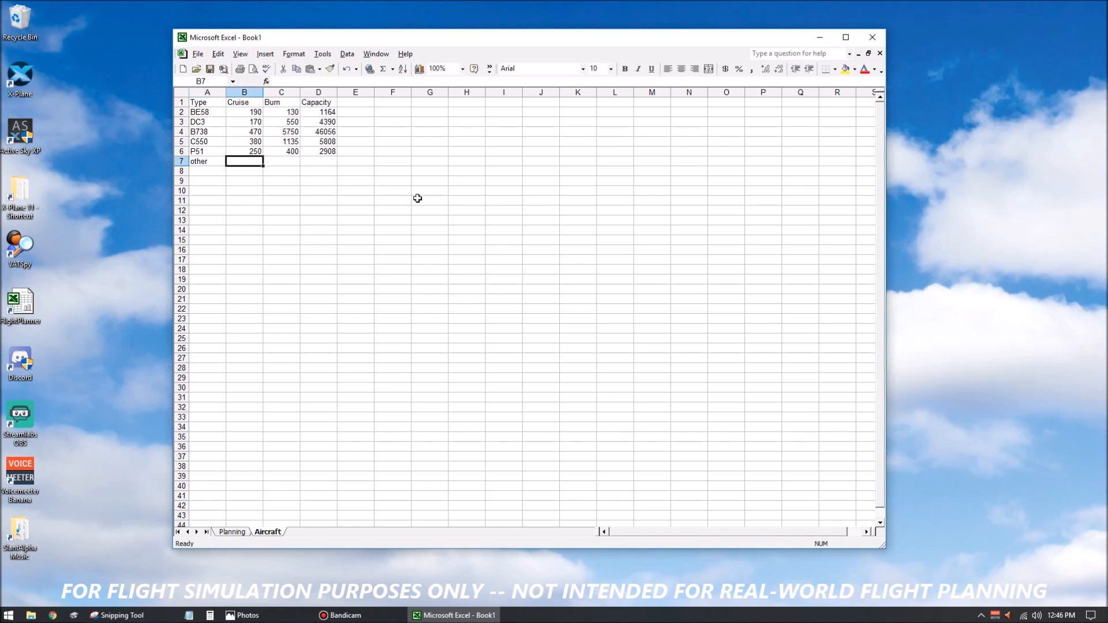
Give the other row placeholder values of 99 for cruise, 999 for burn and 9999 for capacity.
type("99")
key("Tab")
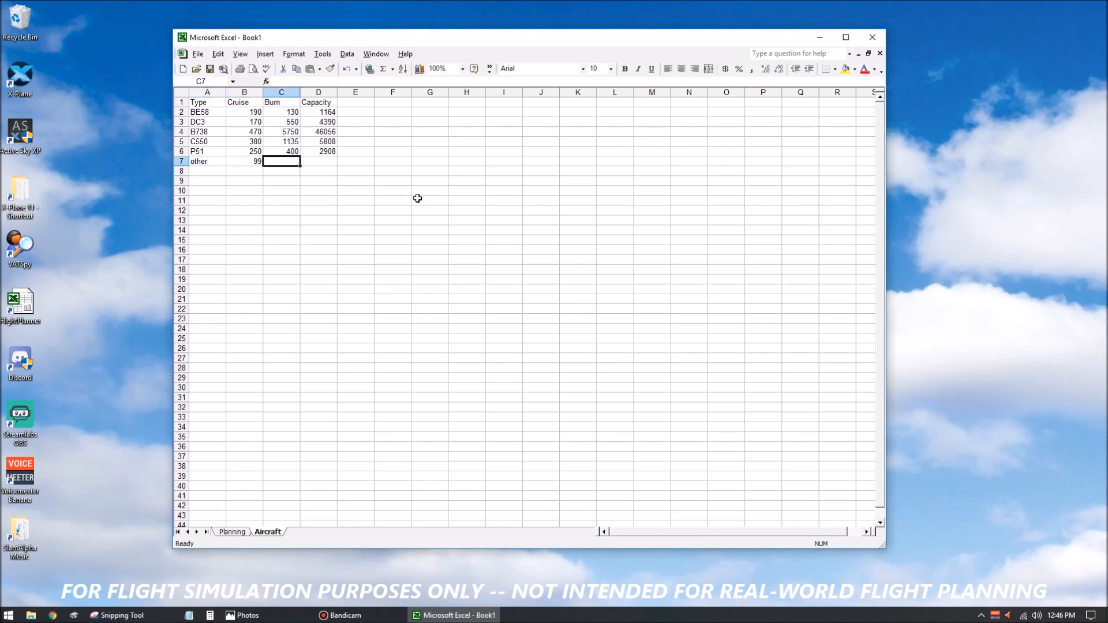
type("999")
key("Tab")
type("9999")
Copy the placeholder row A7:D7 into rows 8 through 15 of the Aircraft table.
key("Left")
key("Left")
key("Left")
key("shift+Right")
key("shift+Right")
key("shift+Right")
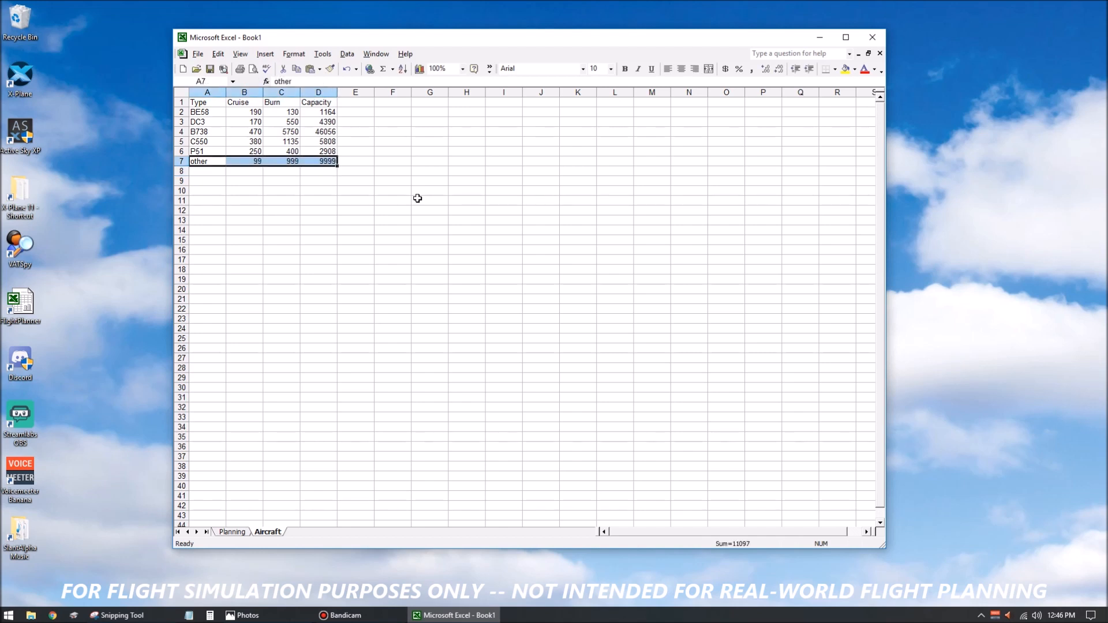
key("ctrl+c")
key("Down")
key("shift+Down")
key("shift+Down")
key("shift+Down")
key("shift+Down")
key("shift+Down")
key("shift+Down")
key("shift+Down")
key("ctrl+v")
key("Down")
key("Up")
key("Up")
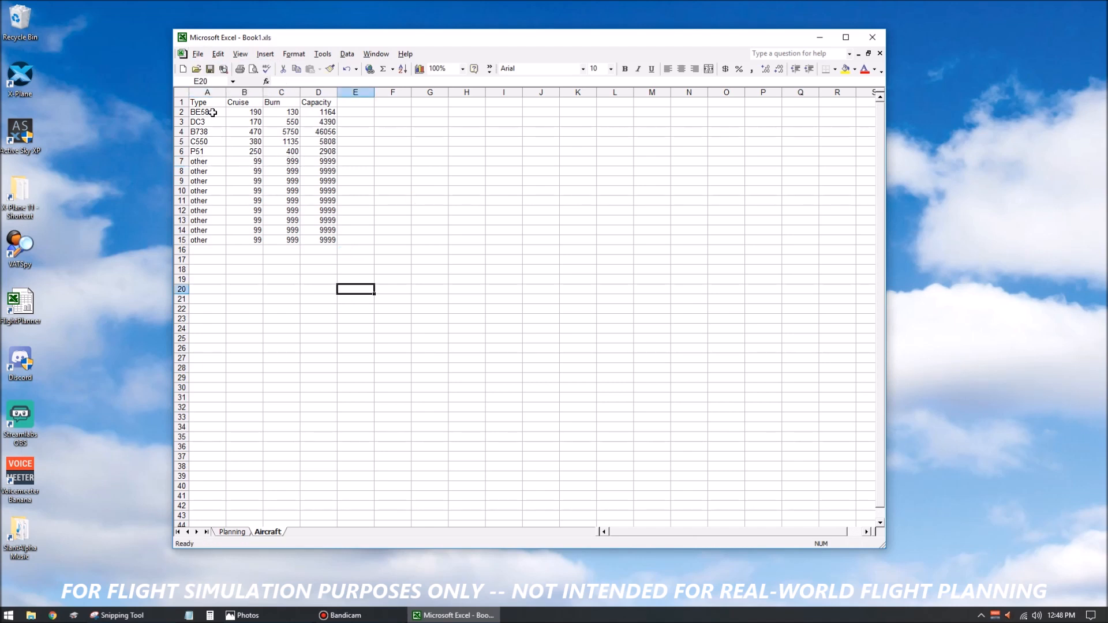
Define the name Perf_Data for the Aircraft table range A1:D15, including its header row.
left_click_drag(206, 102, 330, 239)
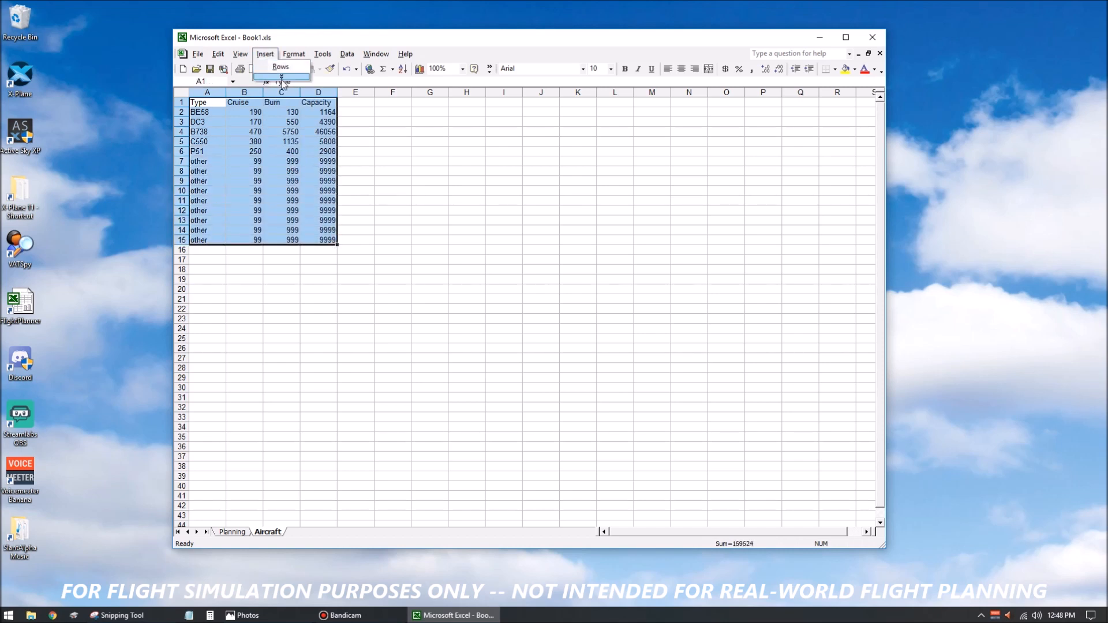
left_click(265, 54)
mouse_move(288, 175)
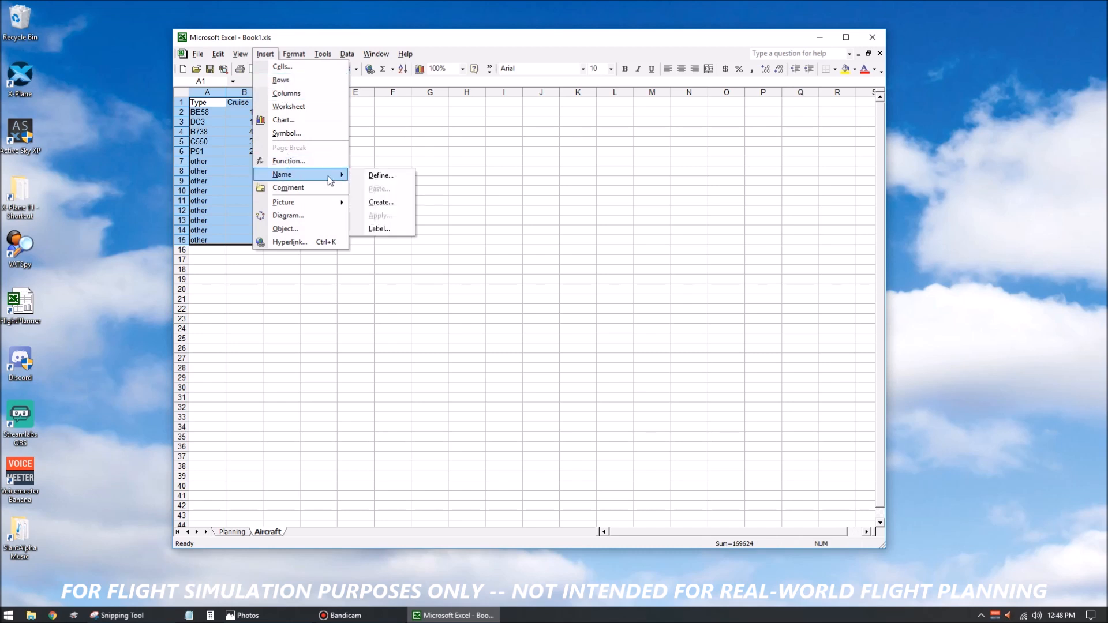
left_click(381, 176)
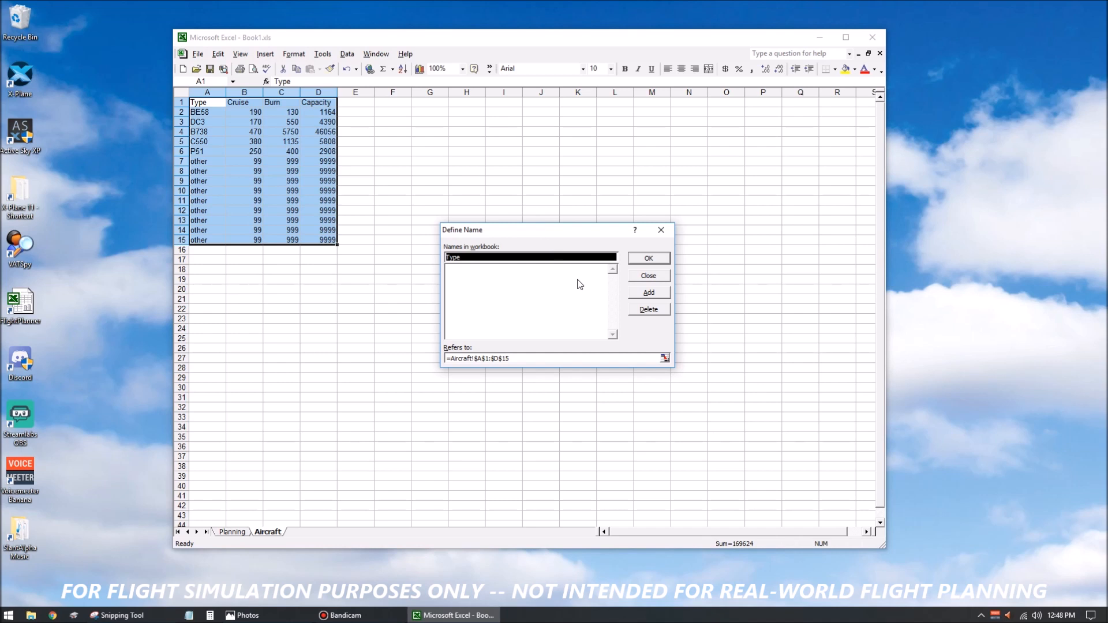
left_click(532, 258)
left_click_drag(558, 258, 364, 251)
type("Perf")
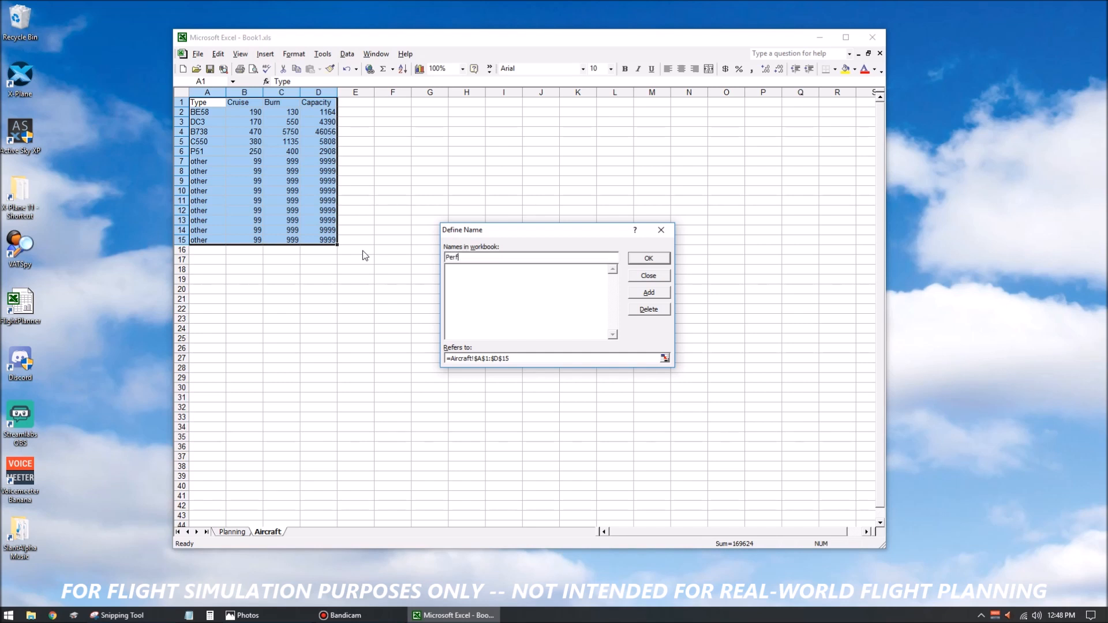
type("_Data")
left_click(649, 258)
left_click(564, 268)
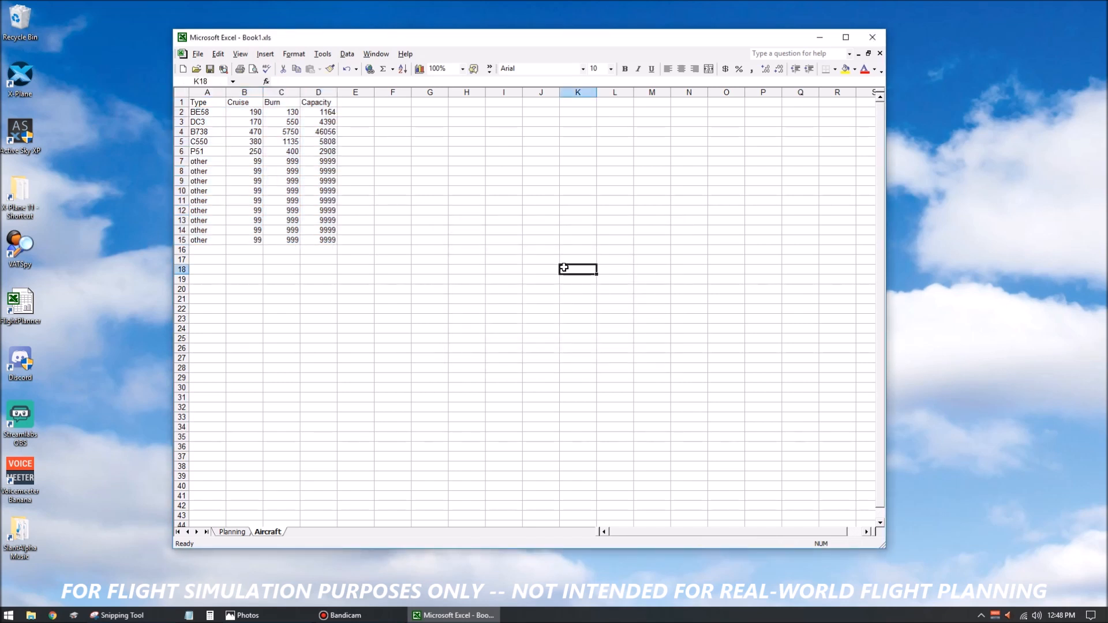
On the Planning sheet, enter the labels callsign in C2 and aircraft type in C3.
left_click(232, 531)
left_click(334, 230)
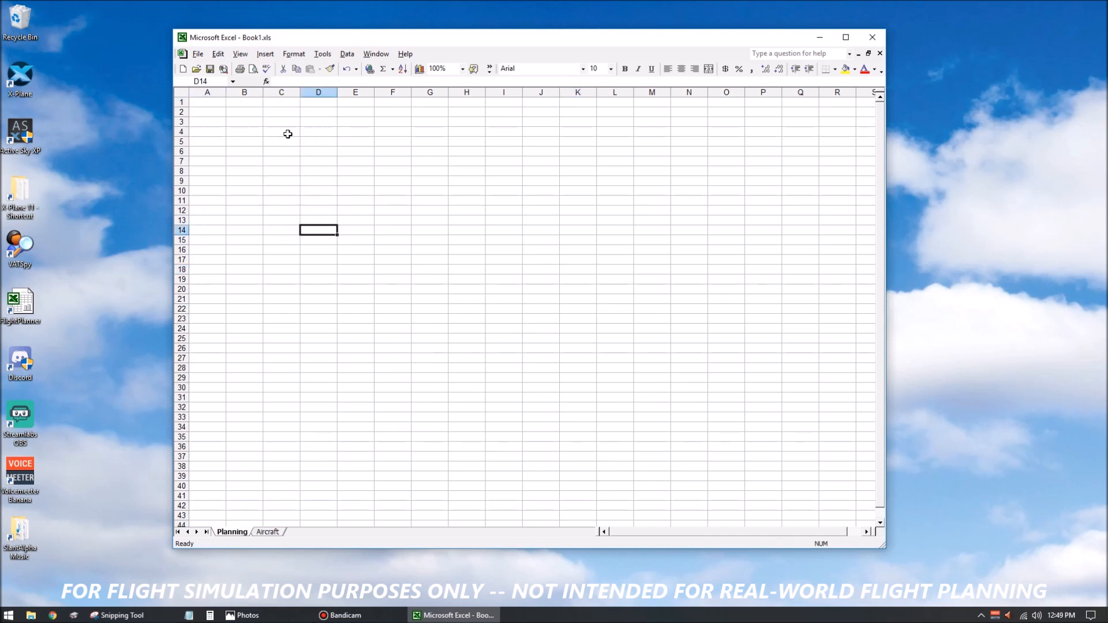
left_click(289, 122)
left_click(278, 113)
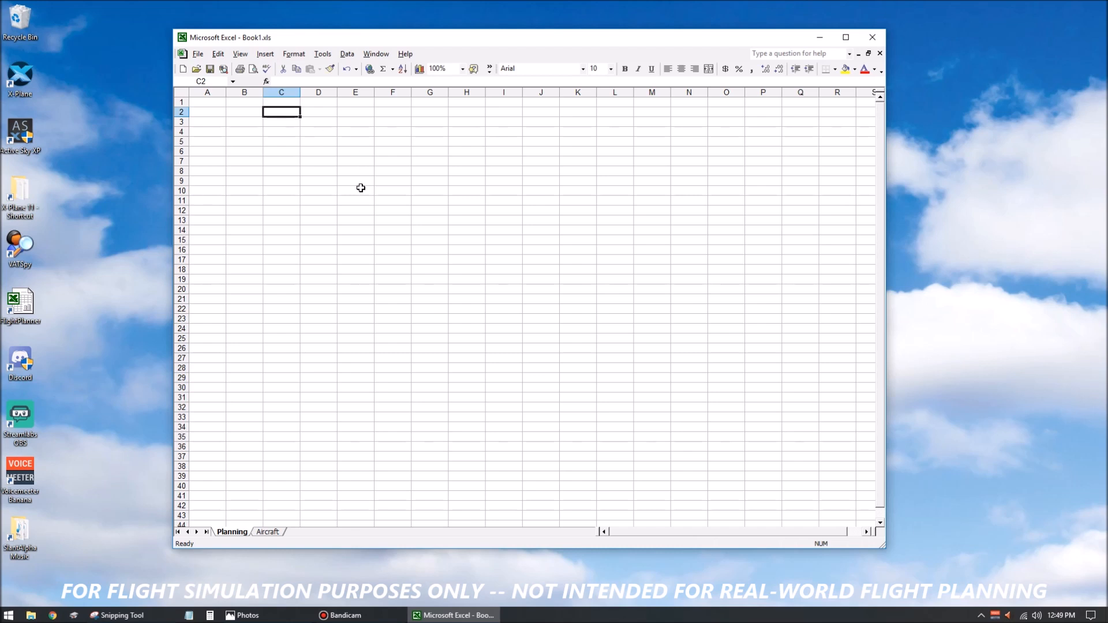
type("callsign")
key("Return")
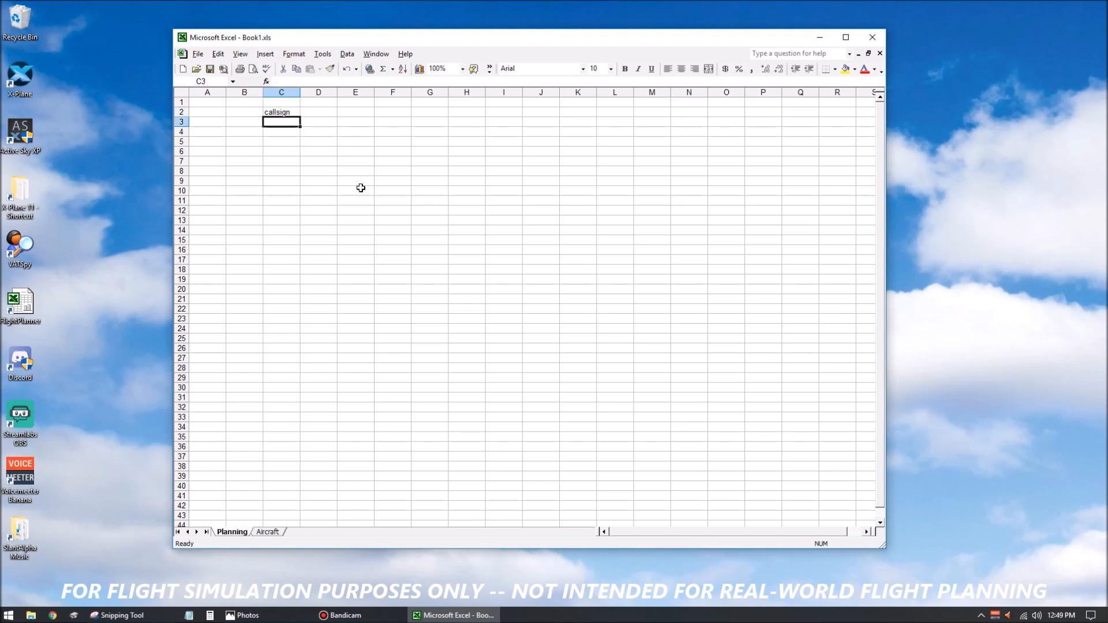
type("aircr")
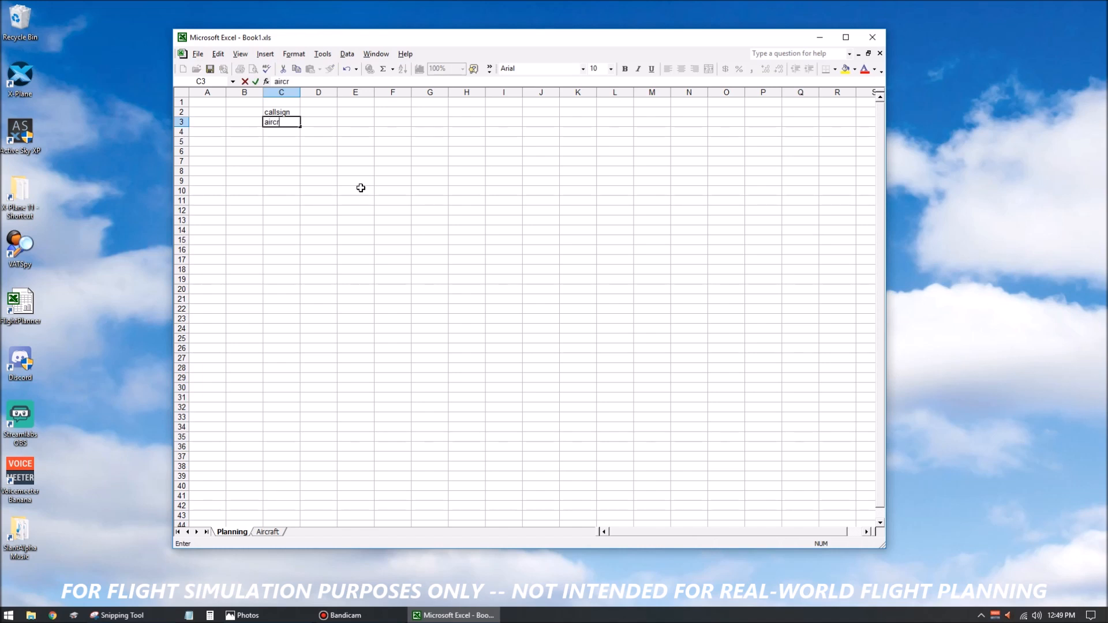
type("aft type")
key("Return")
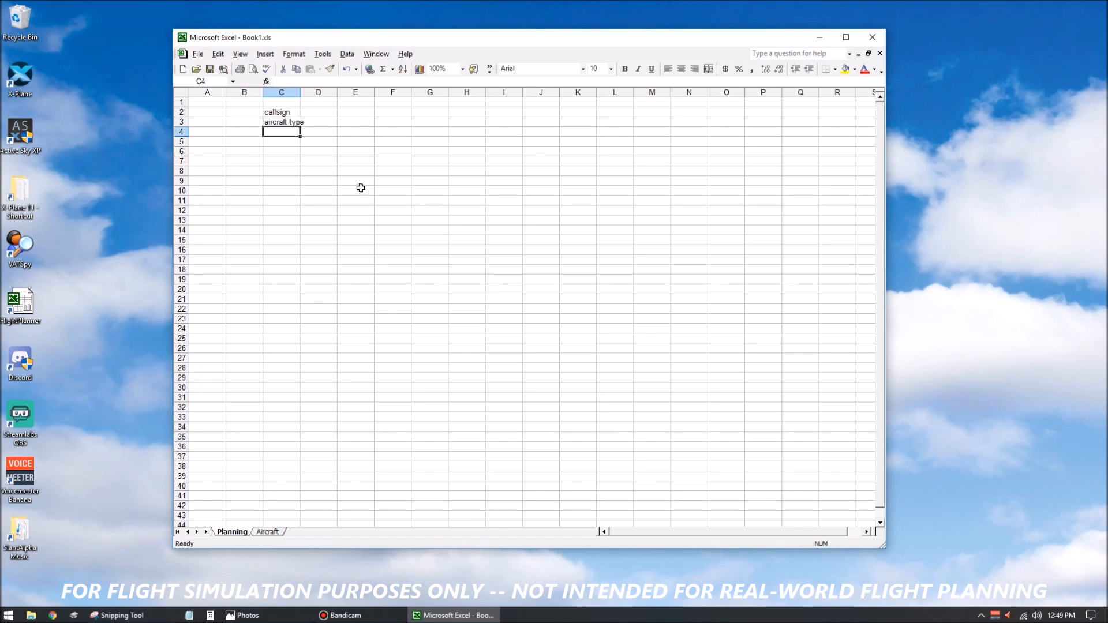
Enter the labels cruise TAS, average hourly fuel flow and max fuel capacity in cells C4 to C6.
type("cruise TAS")
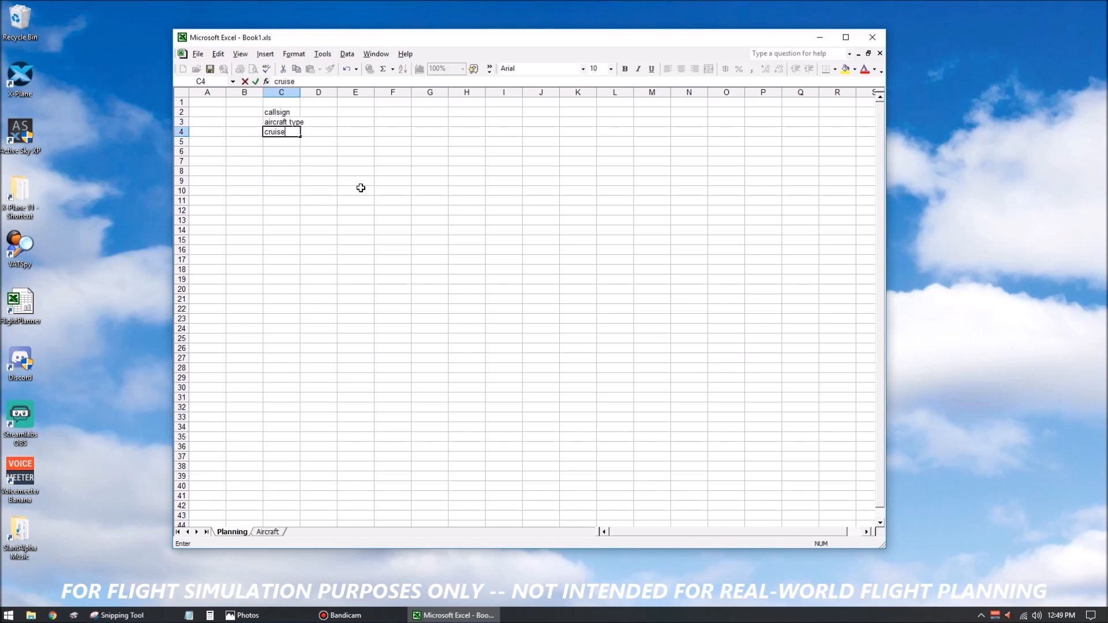
key("Return")
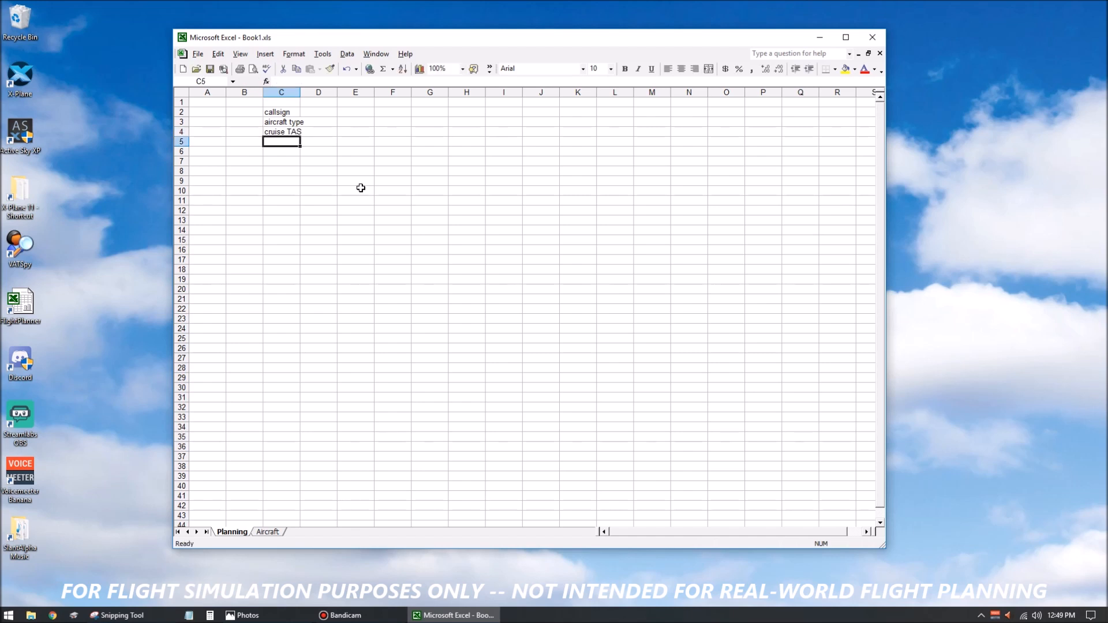
type("average hourly fuel flow")
key("Return")
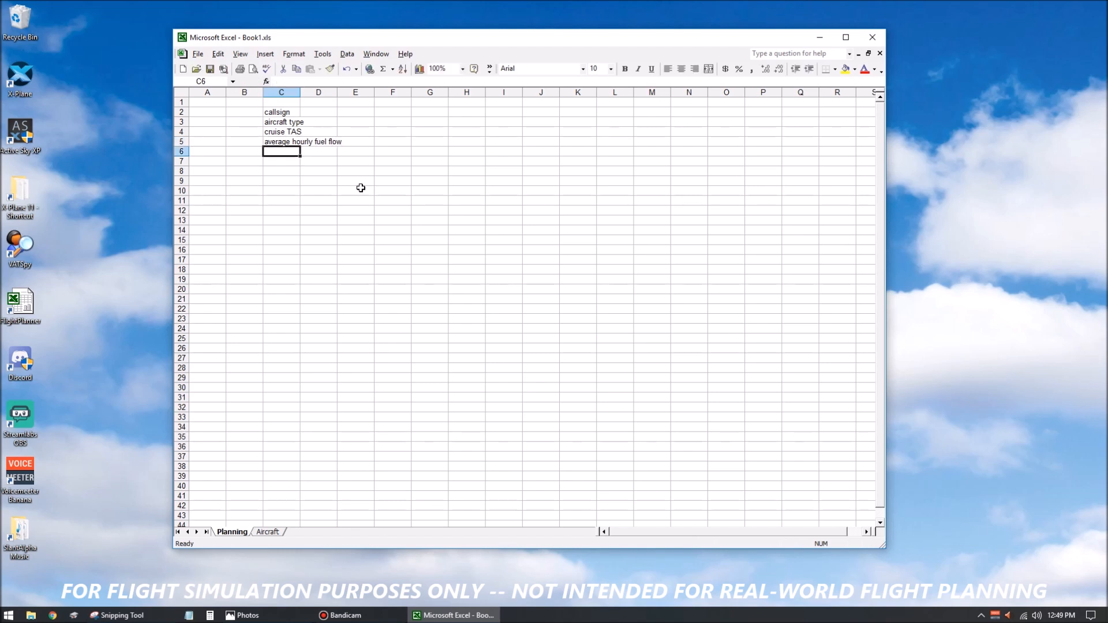
type("max fuel capacity")
key("Return")
Leave row 7 blank and enter the labels origin ICAO, origin elevation and pushback time in cells C8 to C10.
key("Return")
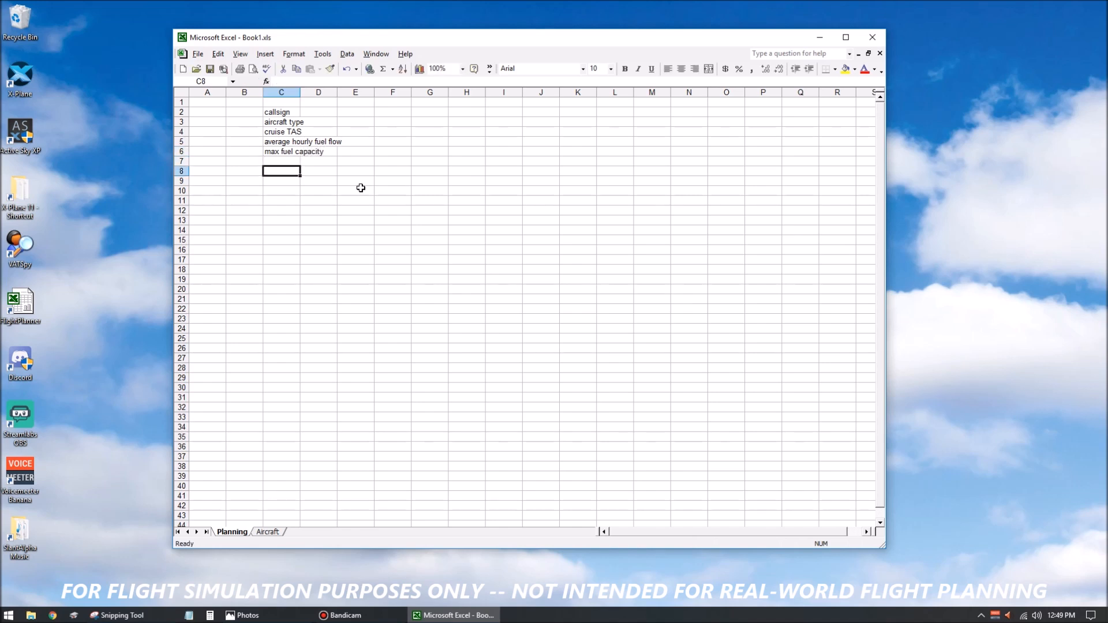
type("origin ICAO")
key("Return")
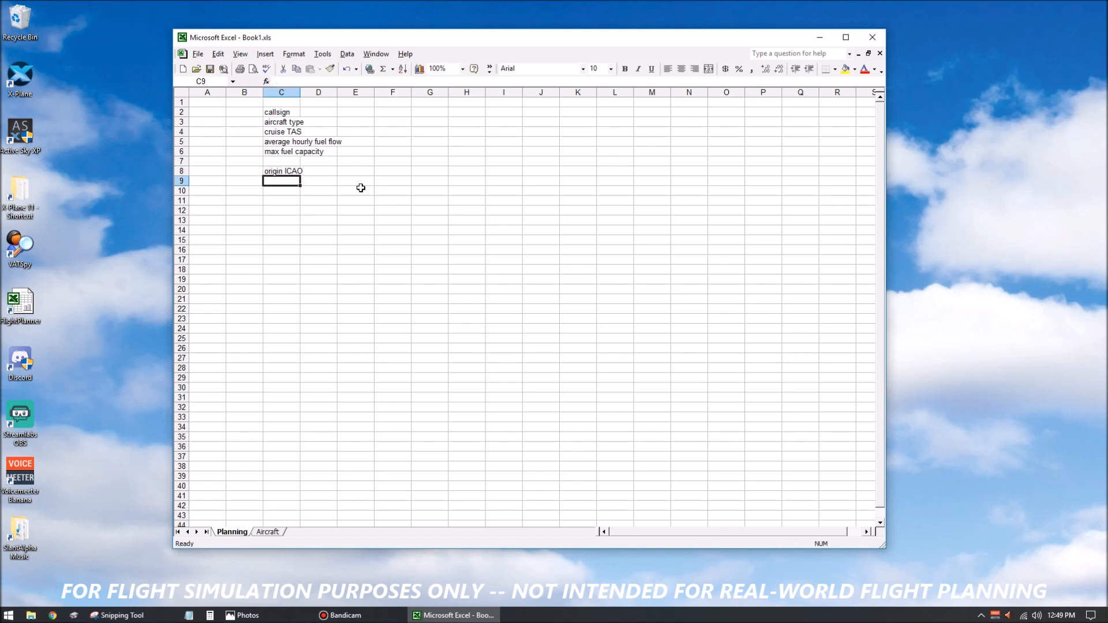
type("origin")
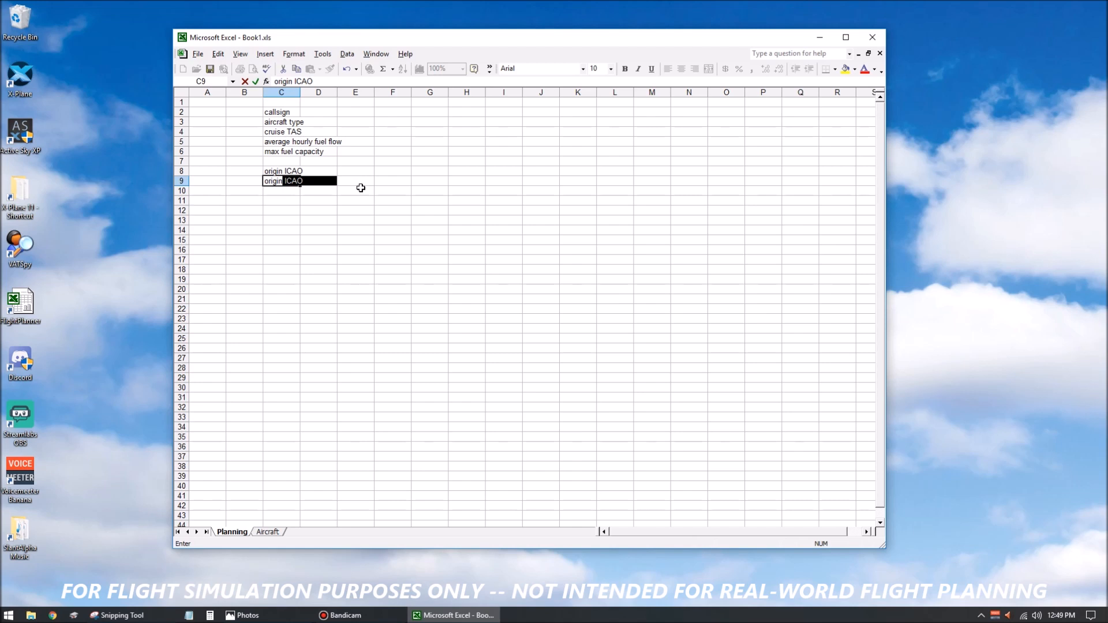
type(" elevation")
key("Return")
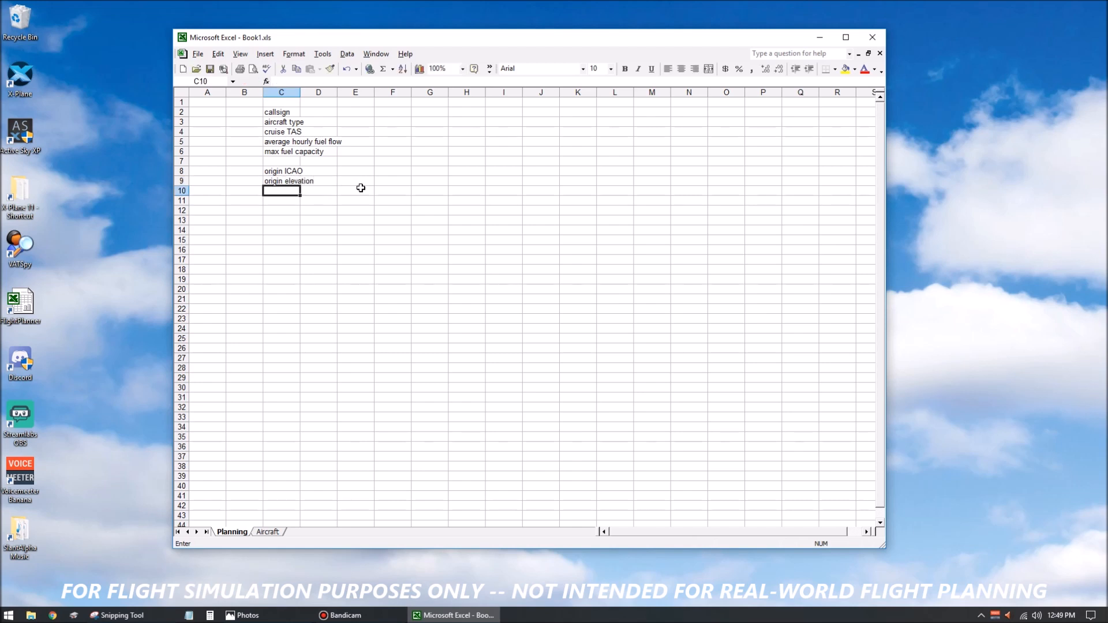
type("p")
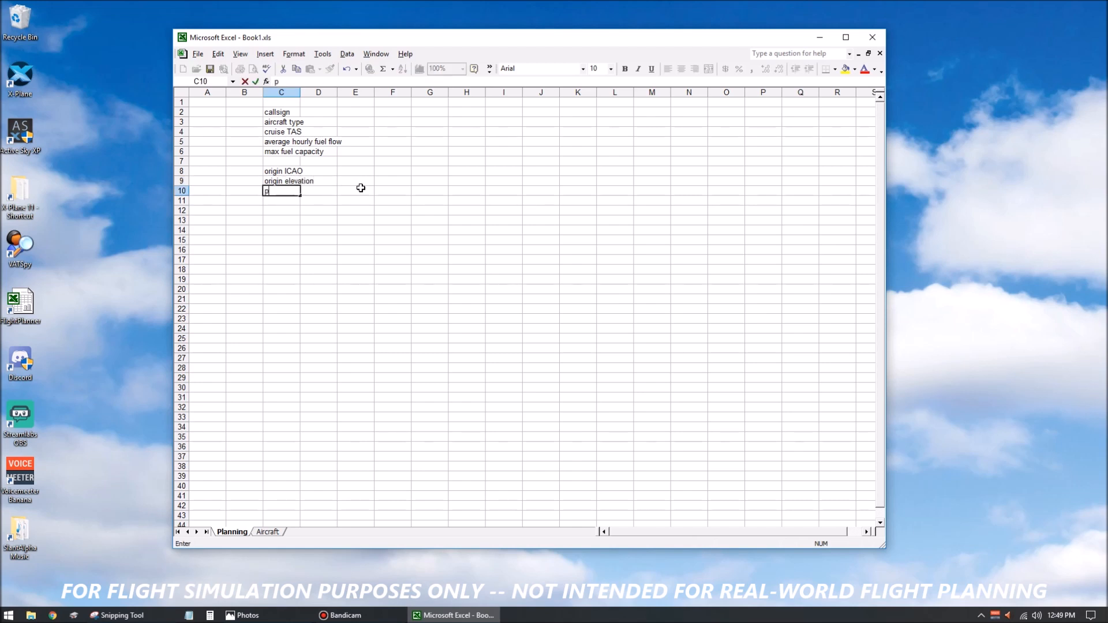
type("ushback time")
key("Return")
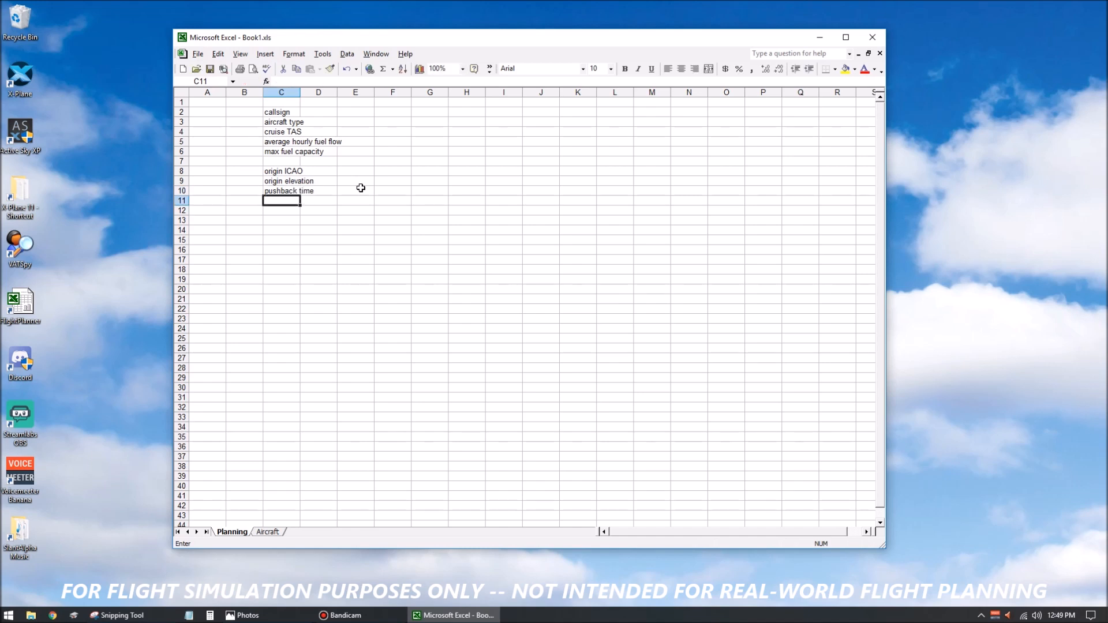
Enter the label estimated wheels-up time in cell C11.
type("estimate")
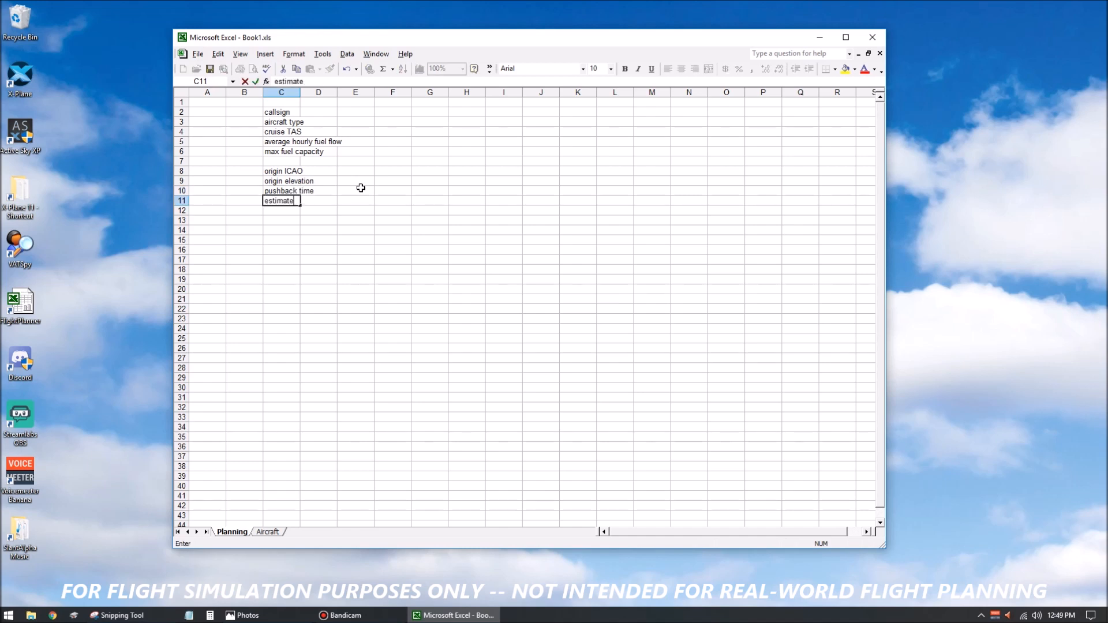
type("d wheels-up tim")
key("Return")
key("Up")
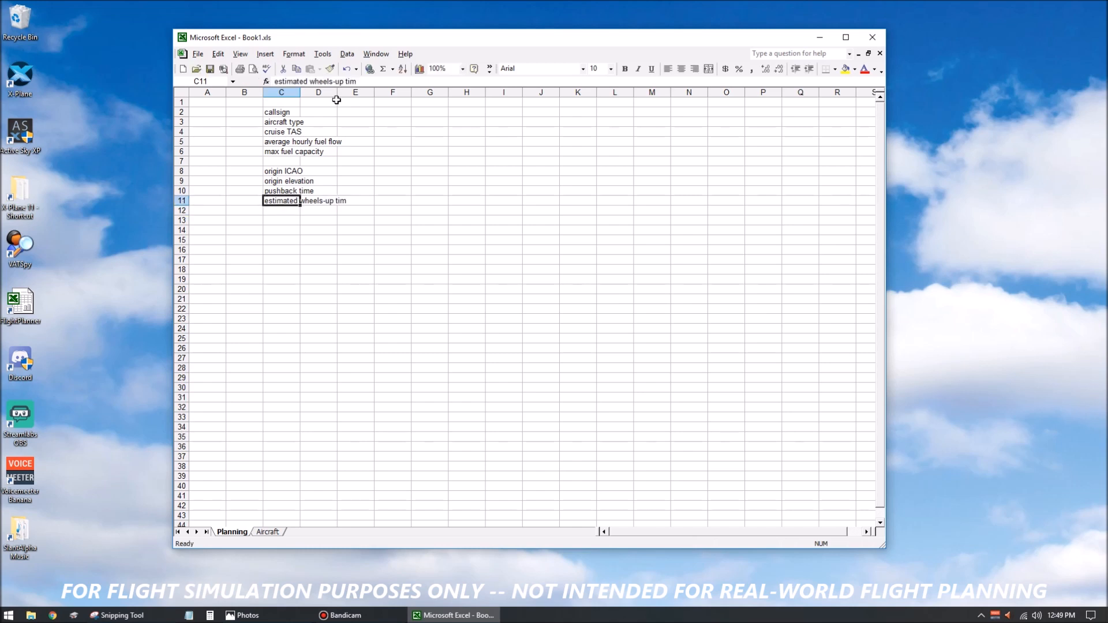
left_click(357, 81)
type("e")
key("Return")
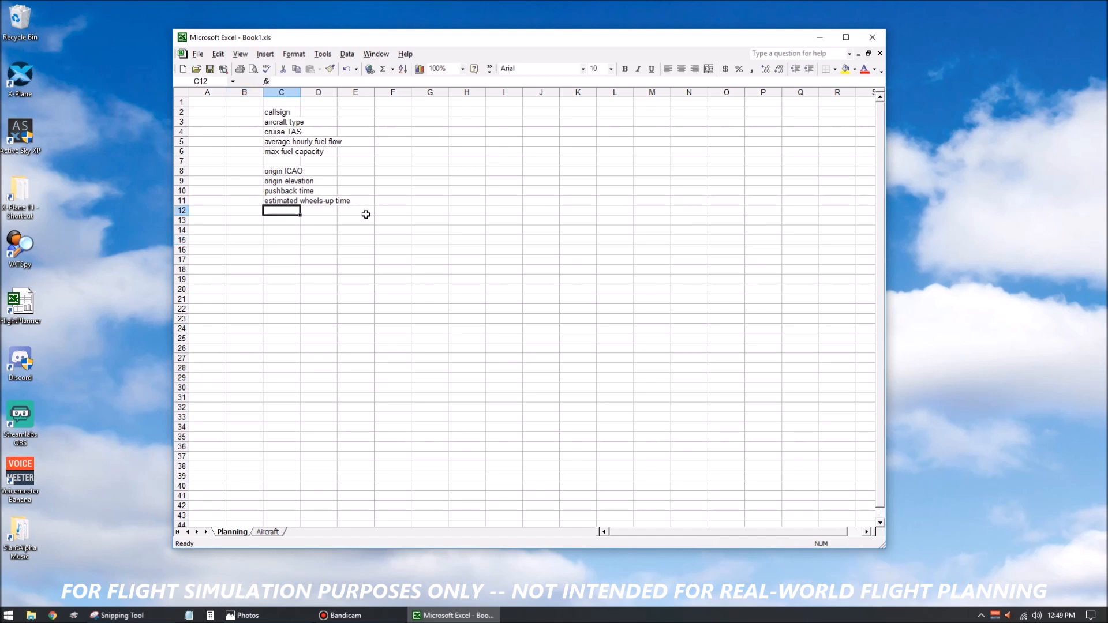
Enter the labels route to primary, distance to primary and cruise altitude in cells C12 to C14.
type("route ")
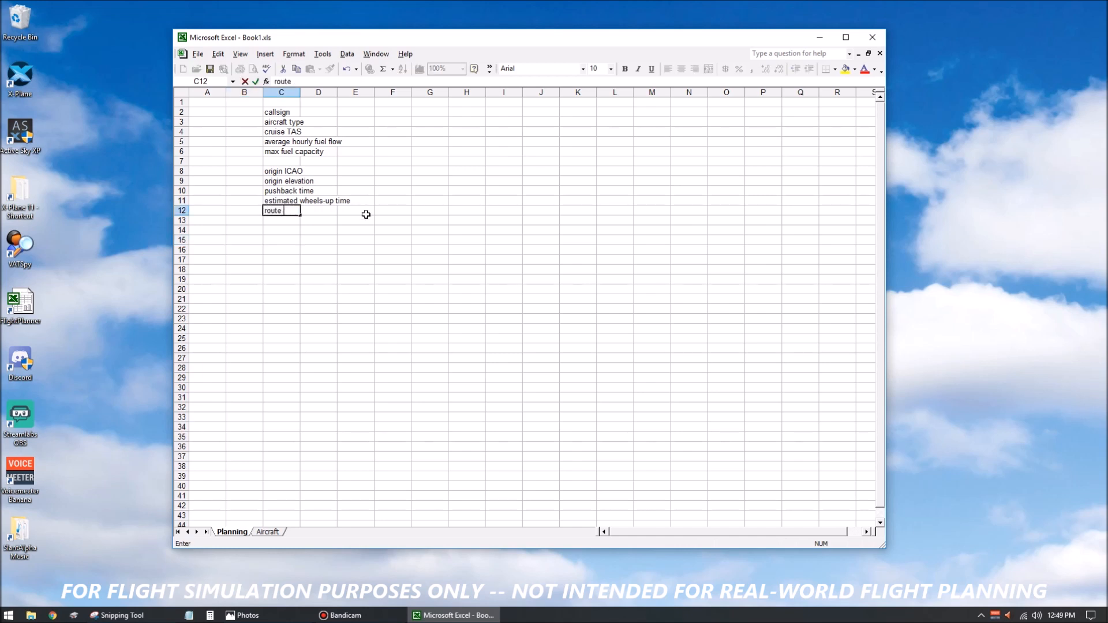
type("to primary")
key("Return")
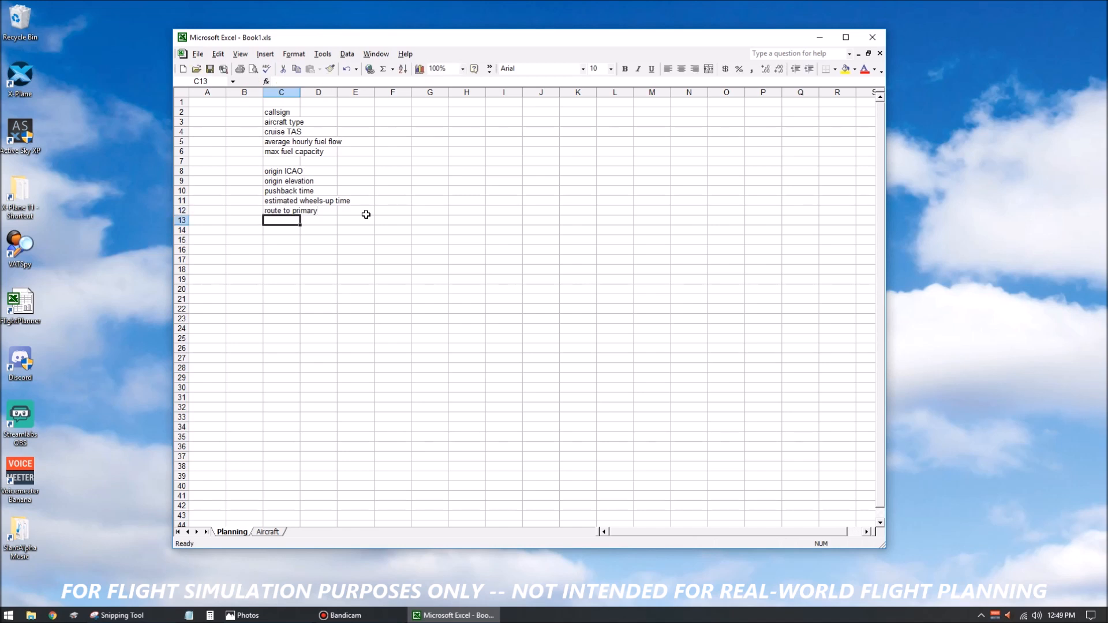
type("distance ")
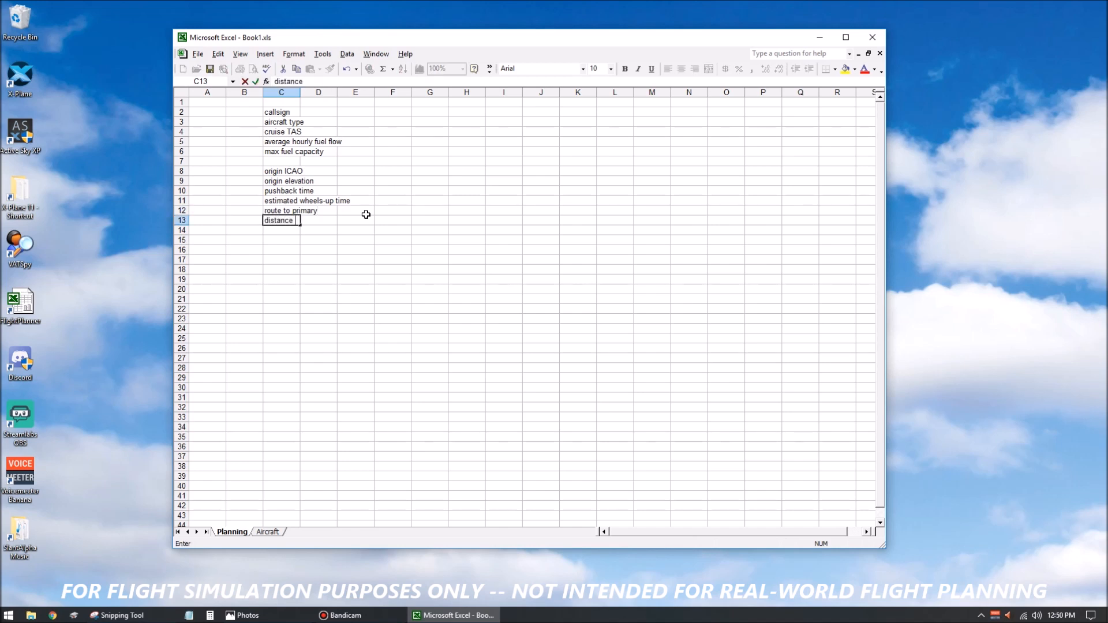
type("to primary")
key("Return")
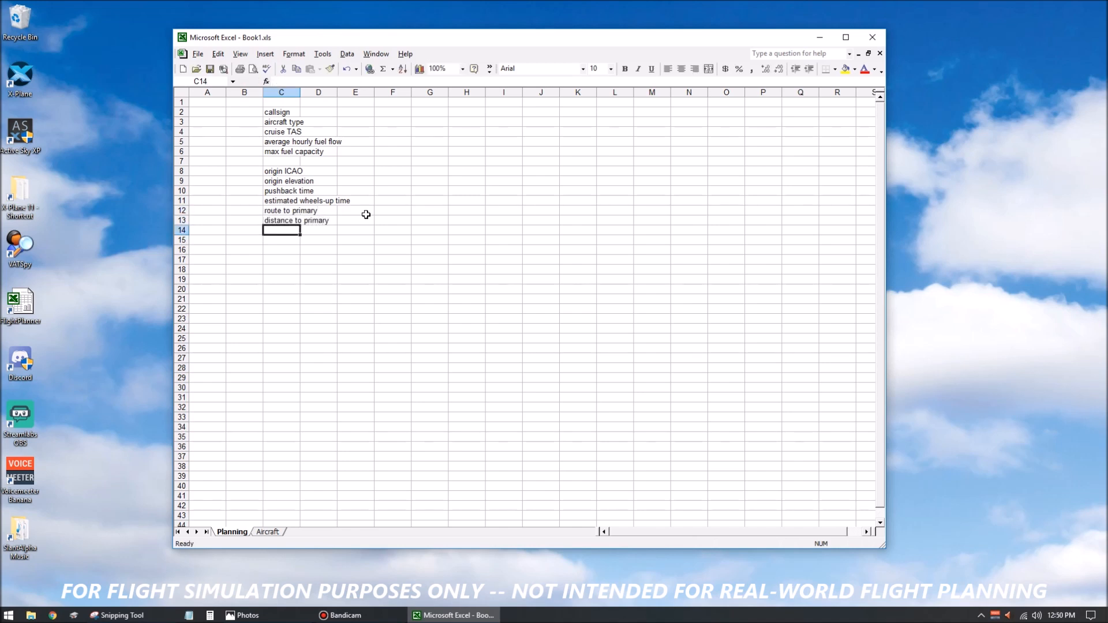
type("cruise al")
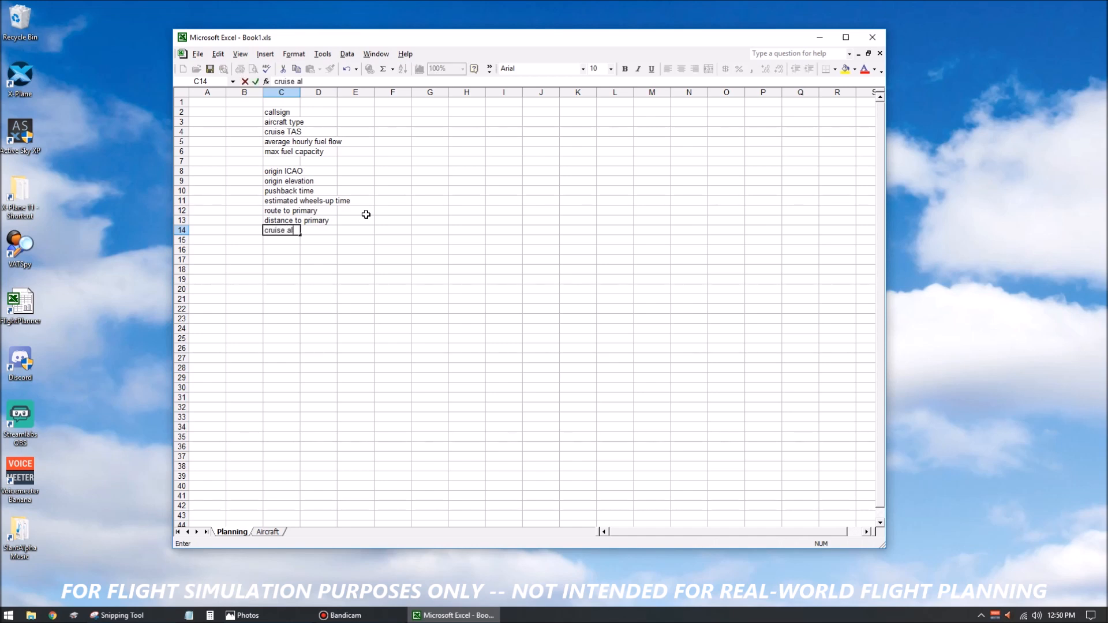
type("tttude")
key("Return")
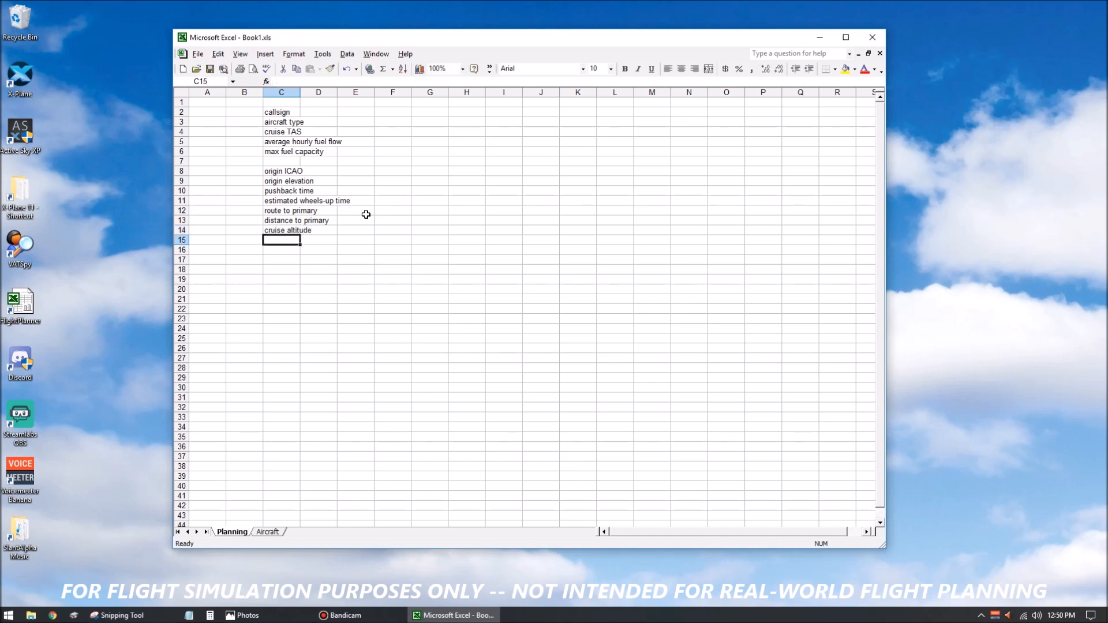
Enter the label estimated enroute headwind in cell C15.
type("estiamte")
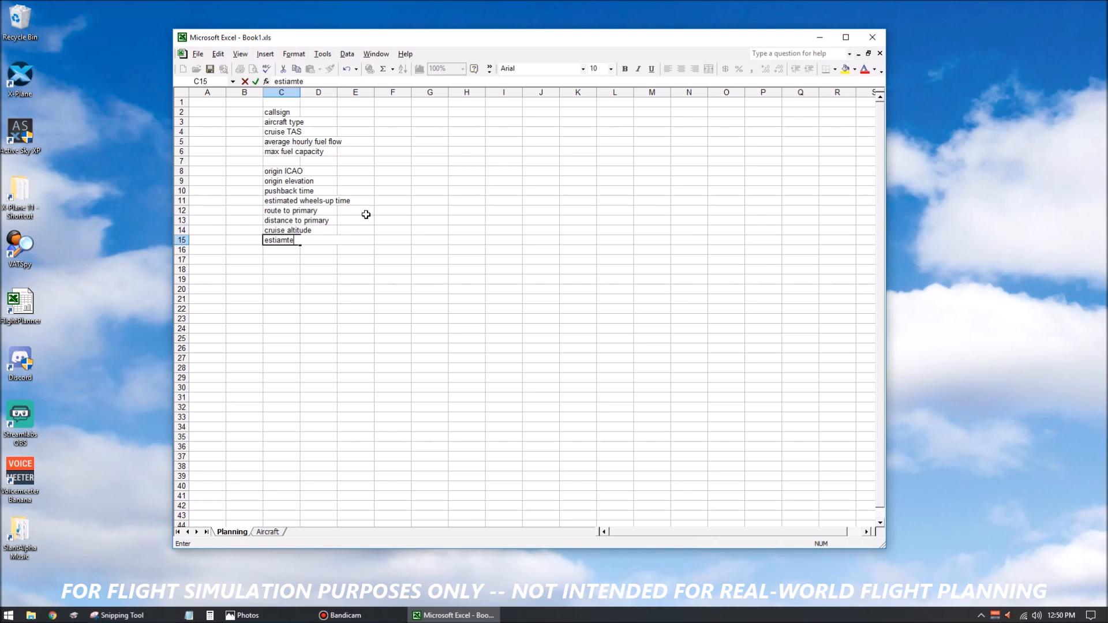
key("BackSpace")
key("BackSpace")
key("BackSpace")
key("BackSpace")
type("mated ")
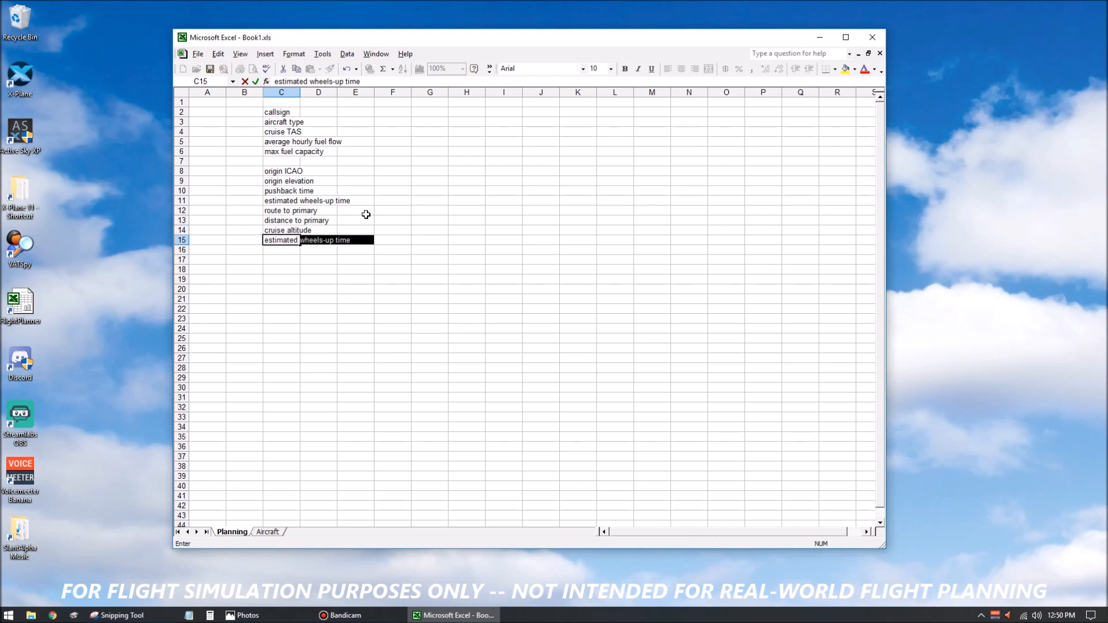
type("enroute headwing")
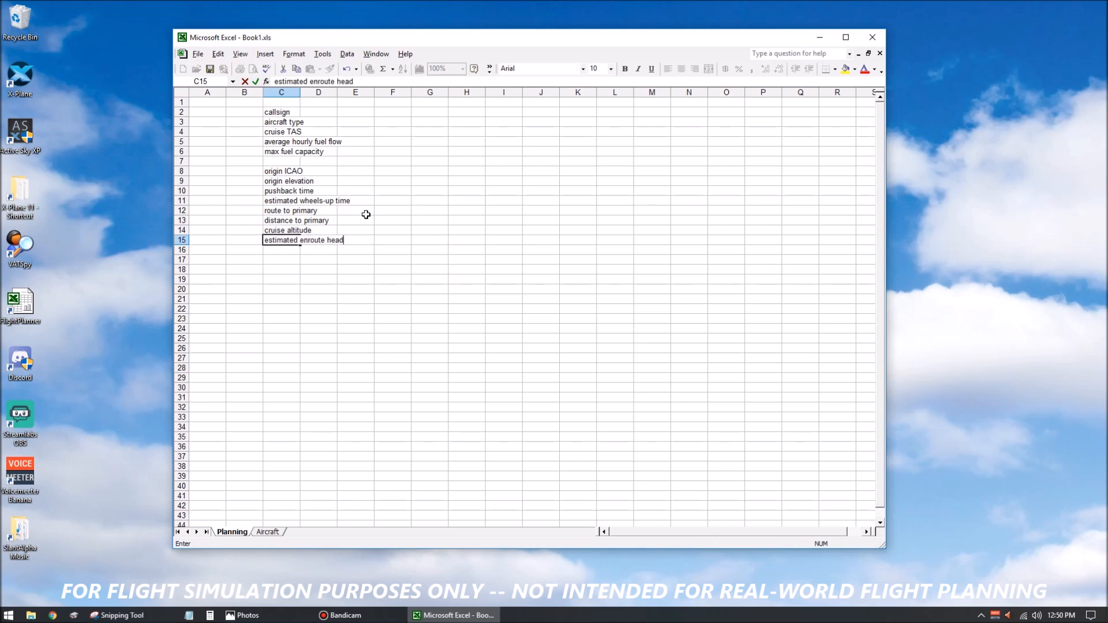
key("Return")
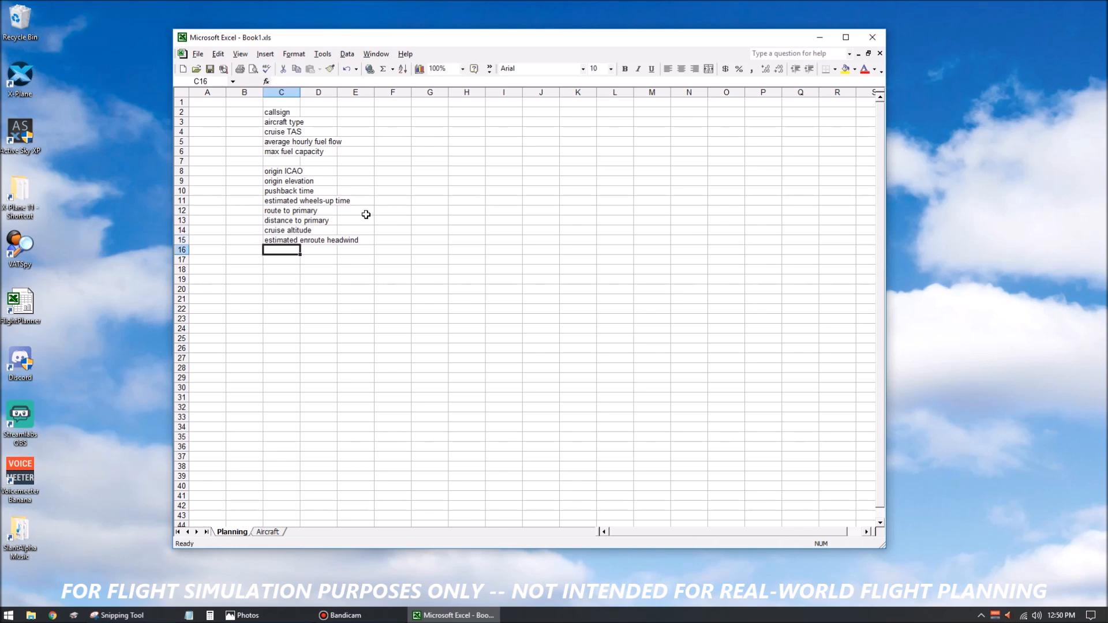
Enter the labels destination ICAO and destination elevation in cells C16 and C17.
type("destinati")
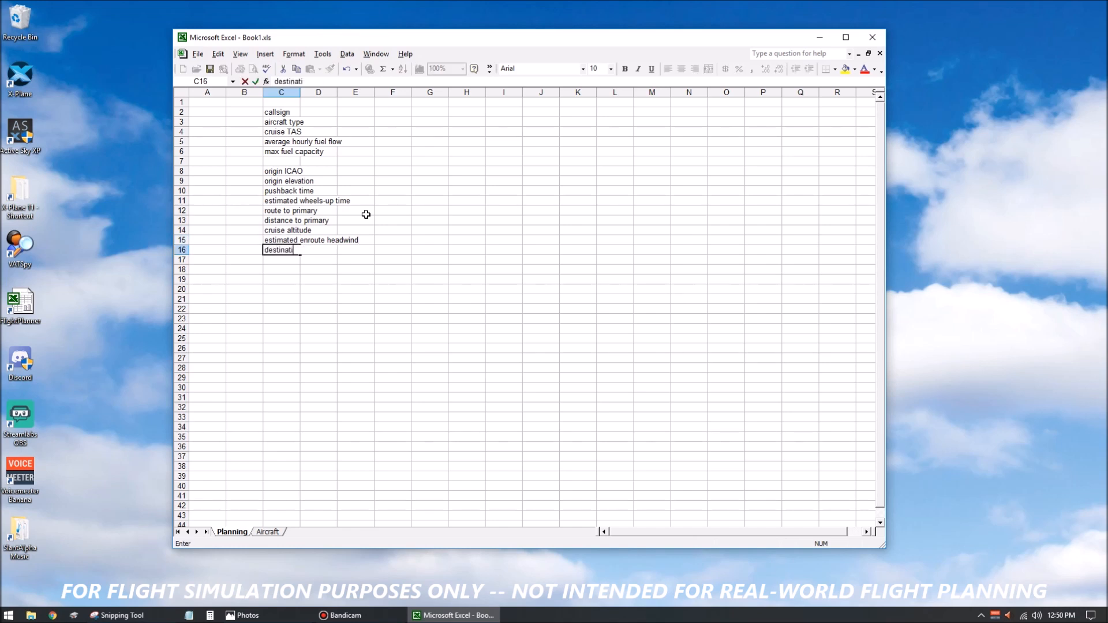
type("on ICAO")
key("Return")
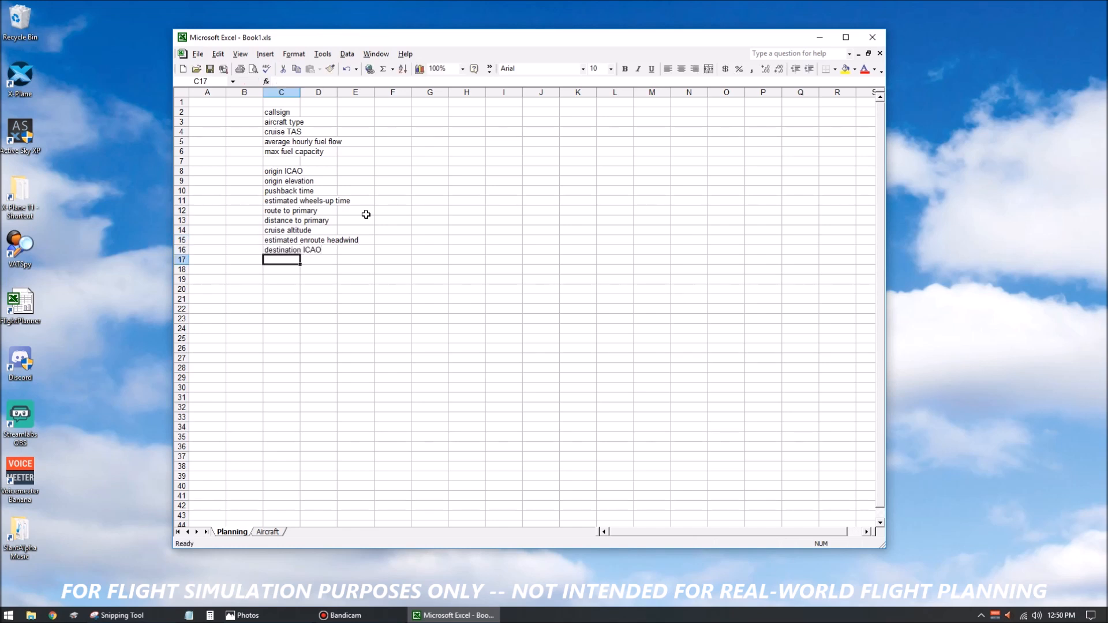
type("destination")
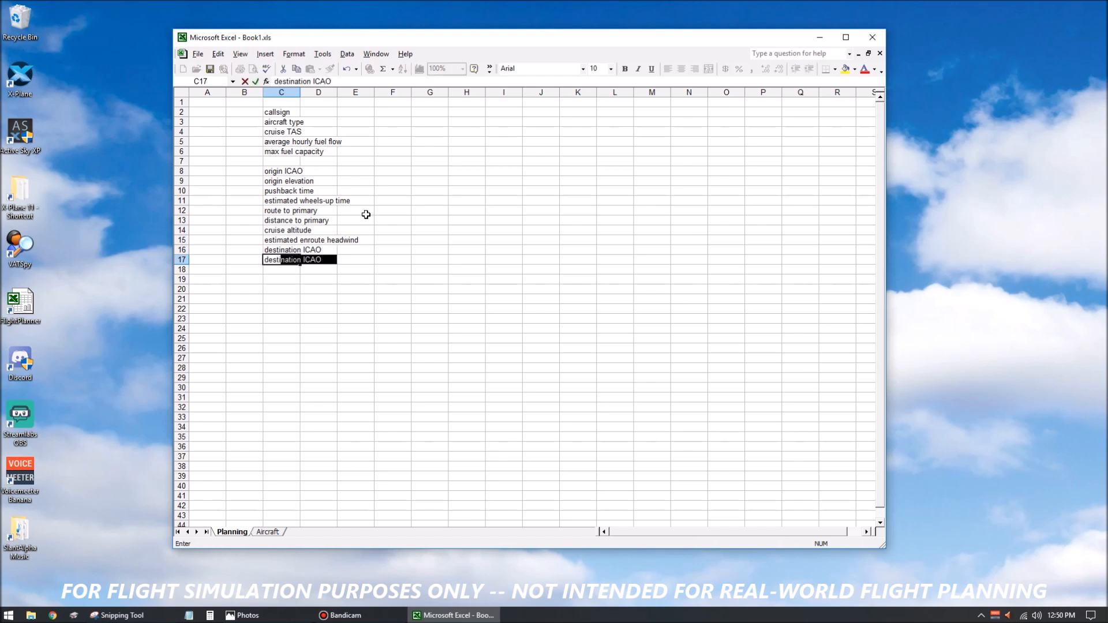
type(" elevaatio")
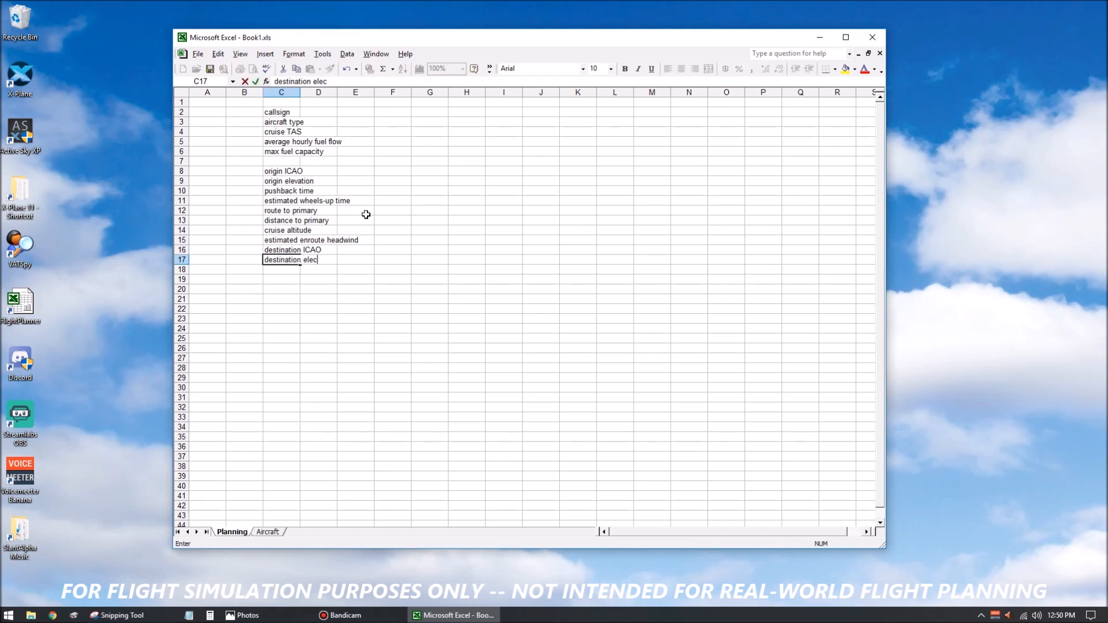
key("BackSpace")
key("BackSpace")
key("BackSpace")
key("BackSpace")
type("tion")
key("Return")
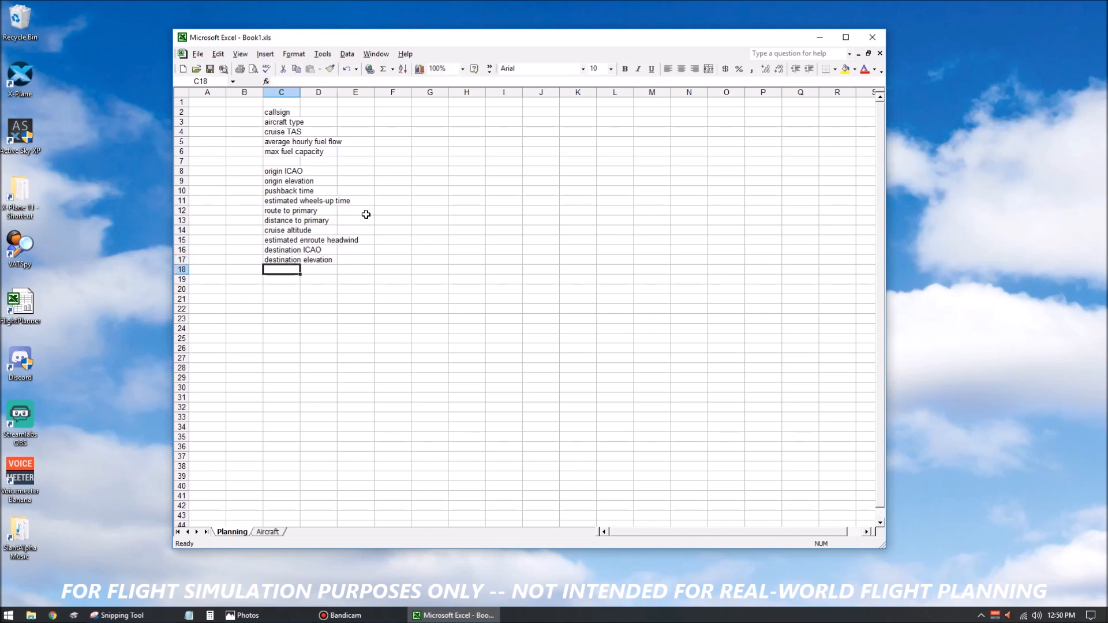
Enter the label estimated touchdown time in cell C18.
type("estiamt")
type("e")
key("BackSpace")
key("BackSpace")
key("BackSpace")
key("BackSpace")
type("mated tocu")
key("BackSpace")
key("BackSpace")
type("uchdownt")
key("BackSpace")
type("time")
key("Return")
Enter the label estimated time on-block in cell C19.
type("estiamte time")
key("BackSpace")
key("BackSpace")
key("BackSpace")
key("BackSpace")
key("BackSpace")
key("BackSpace")
key("BackSpace")
key("BackSpace")
type("mate")
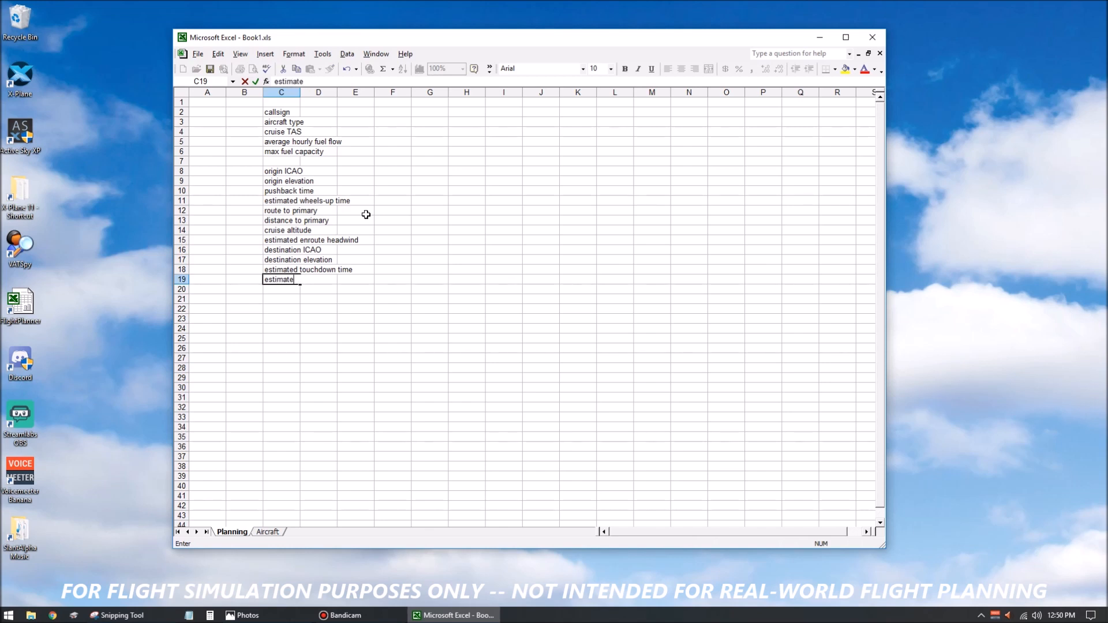
type("d time on-blocks")
key("BackSpace")
key("BackSpace")
key("BackSpace")
key("BackSpace")
type("ock")
key("Return")
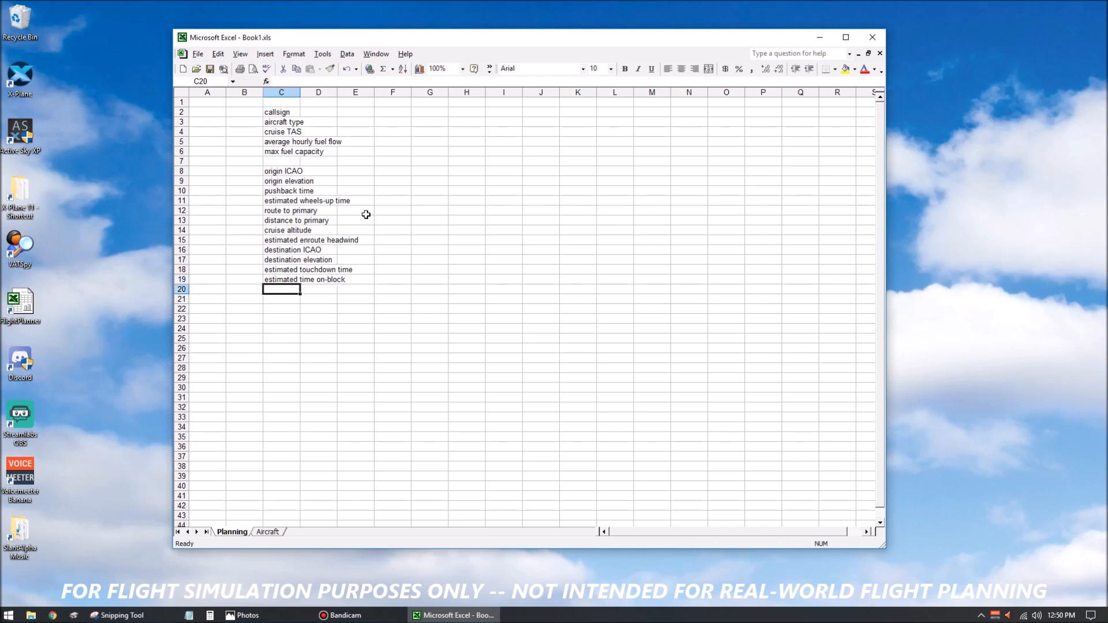
Enter the labels distance to alternate and alternate ICAO in cells C20 and C21.
type("destinati")
key("BackSpace")
key("BackSpace")
key("BackSpace")
key("BackSpace")
key("BackSpace")
key("BackSpace")
key("BackSpace")
key("BackSpace")
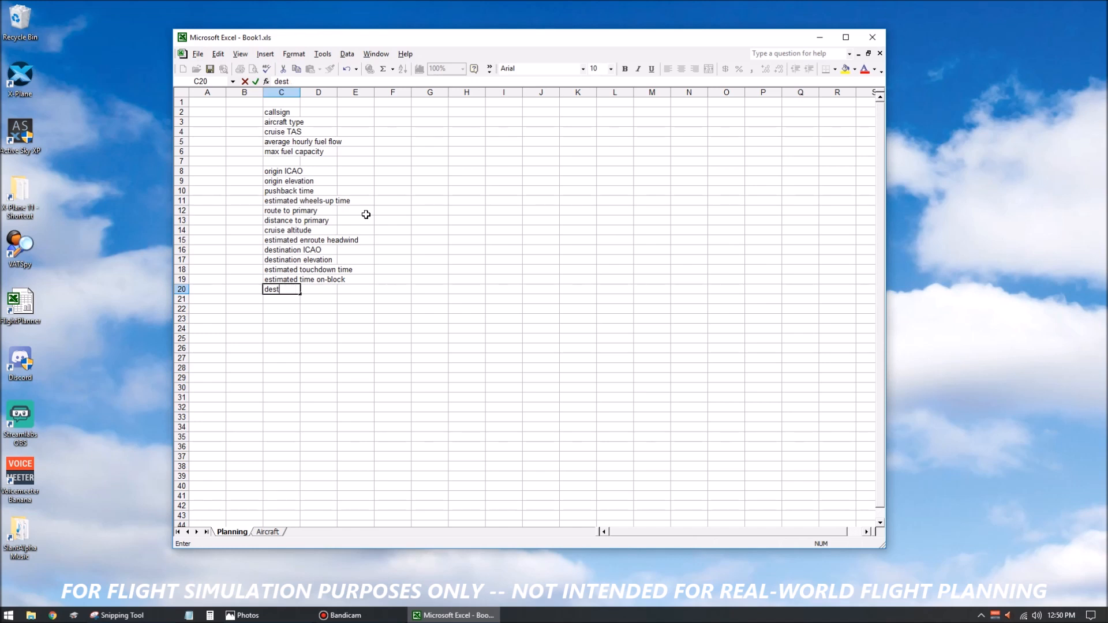
type("in")
key("BackSpace")
type("stance to alternate")
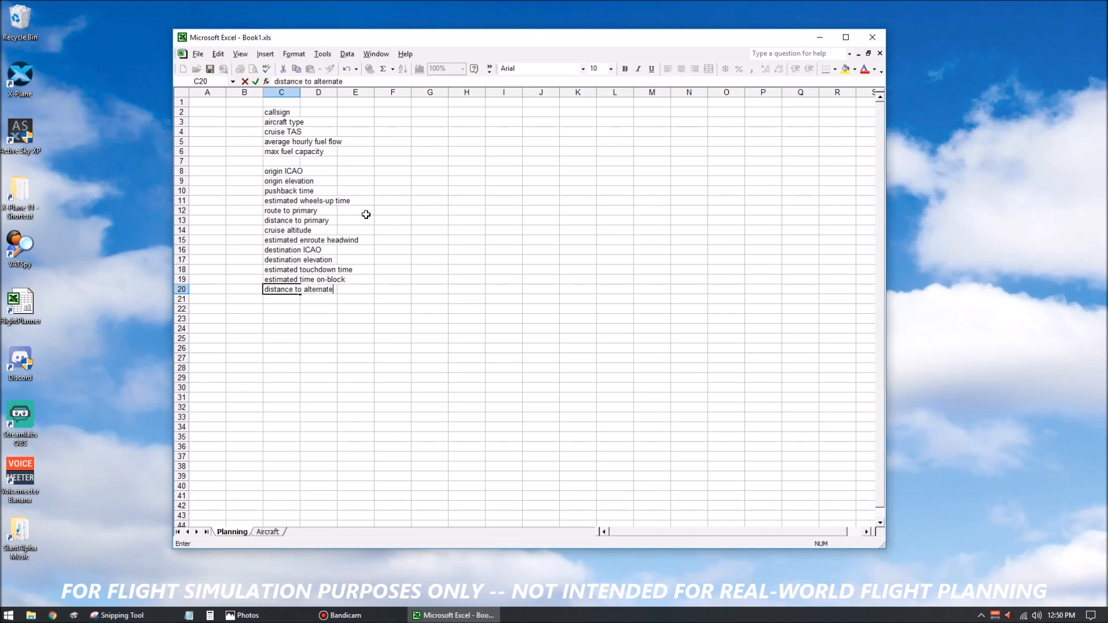
key("Return")
type("alt")
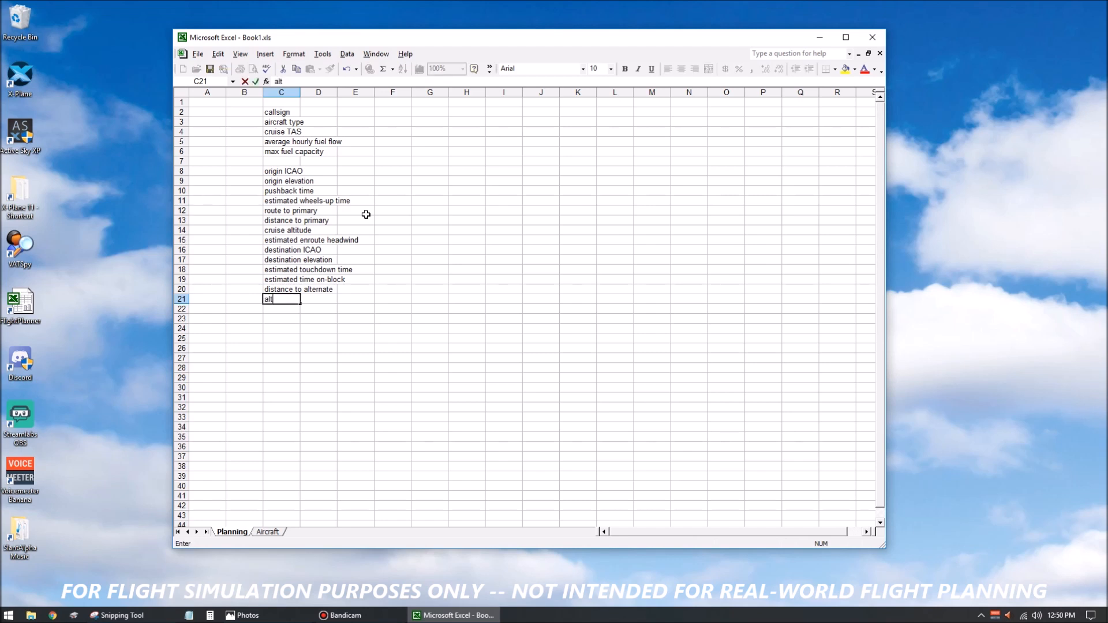
type("ernate ICAO")
key("Return")
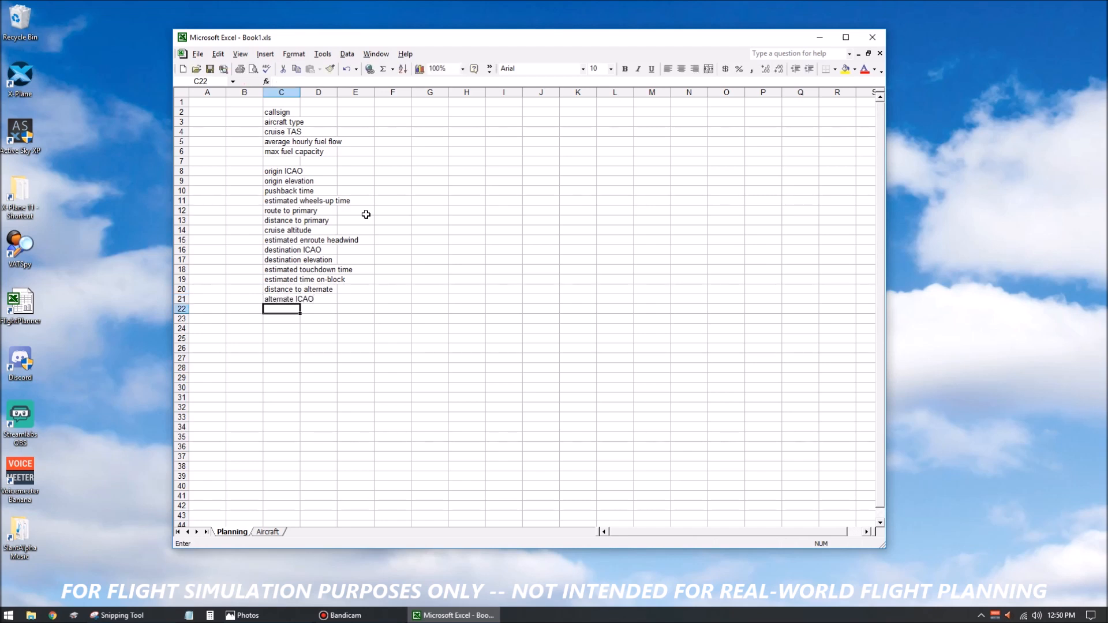
Leave row 22 blank and enter the label estimated climb time in cell C23.
key("Return")
type("estuna")
key("BackSpace")
key("BackSpace")
key("BackSpace")
type("imate s")
type("clim")
key("BackSpace")
key("BackSpace")
key("BackSpace")
key("BackSpace")
type("d climb time")
key("Return")
Enter the labels estimated cruise time, estimated descent time and estimated total flight time in cells C24 to C26.
type("estimated")
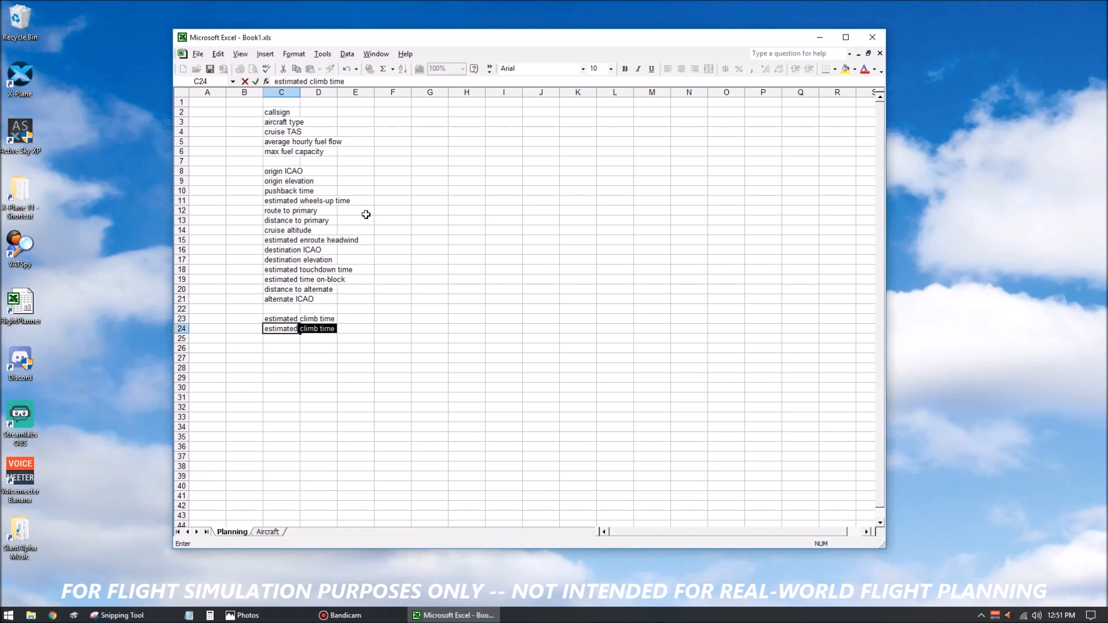
type(" cruise time")
key("Return")
type("estimate")
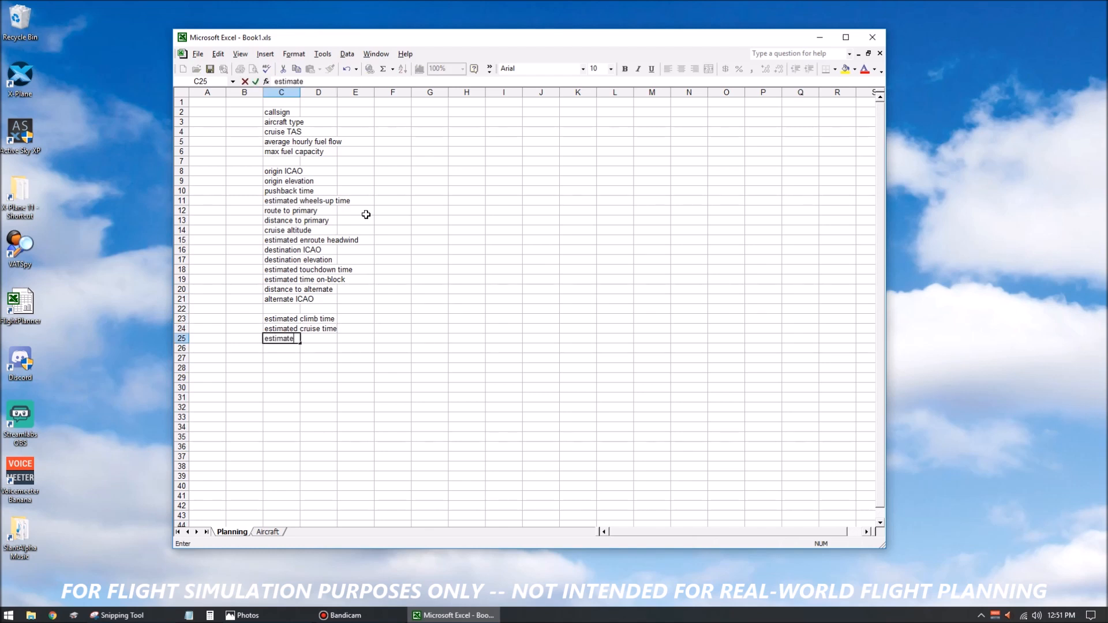
type("d descent time")
key("Return")
type("e")
type("ated")
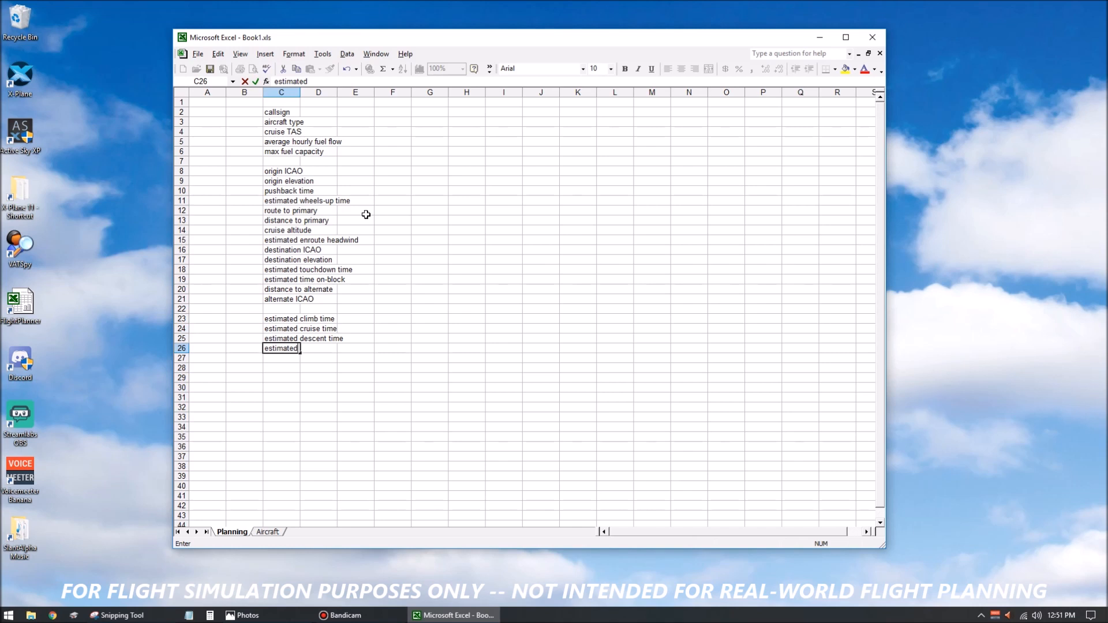
type(" total flight time")
key("Return")
key("Return")
Leave row 27 blank and enter the labels taxi out fuel and primary trip fuel in cells C28 and C29.
type("taxi ")
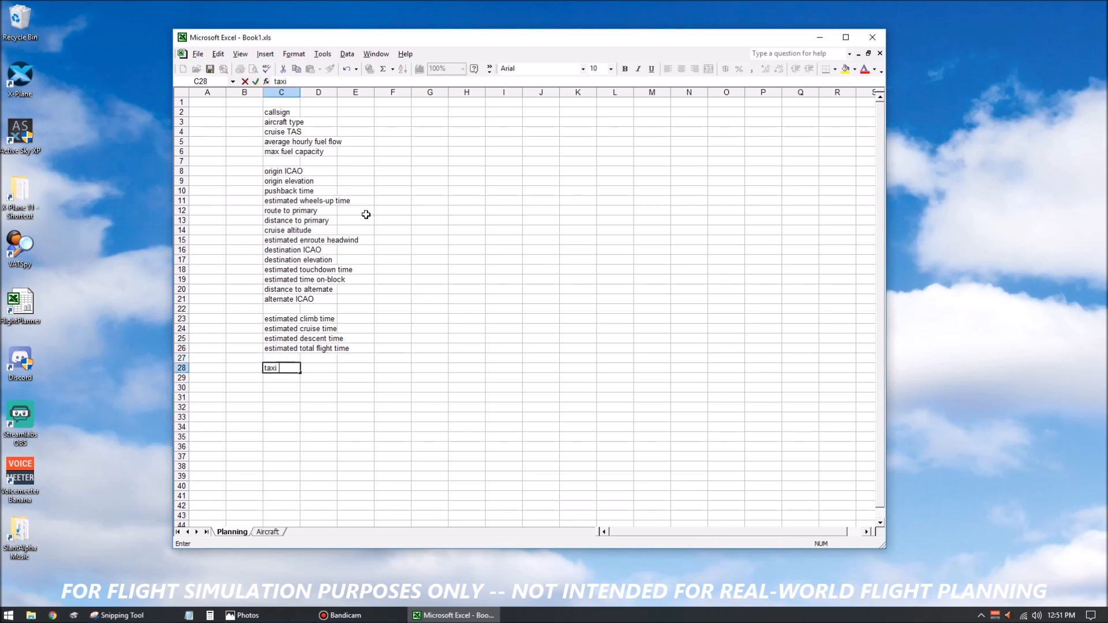
type("out fuel")
key("Return")
type("priua")
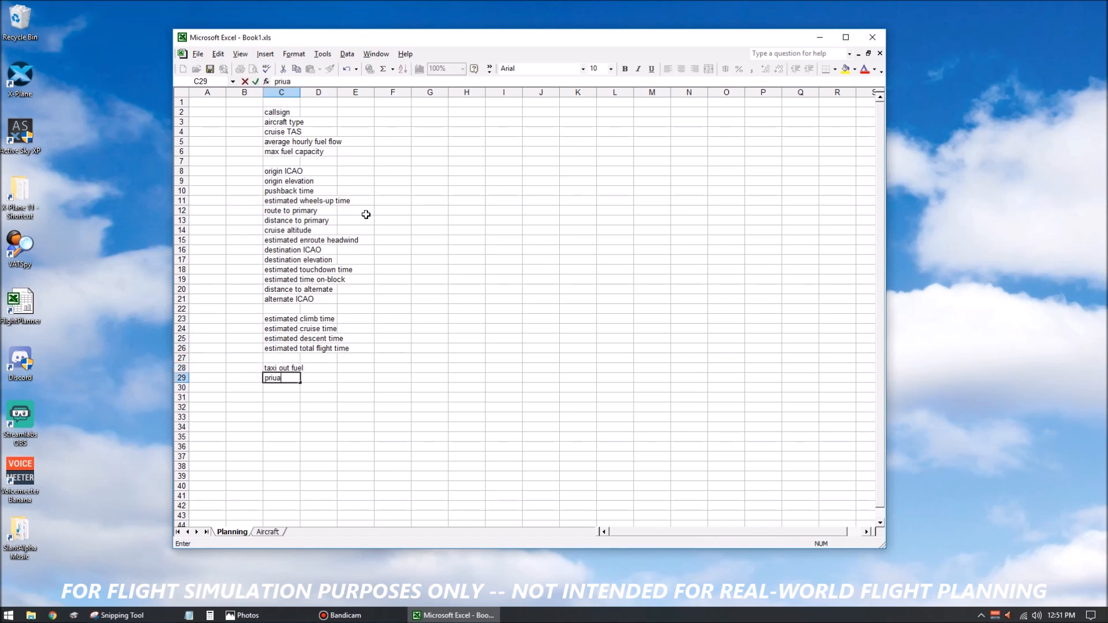
key("BackSpace")
key("BackSpace")
type("mary trip fuel")
key("Return")
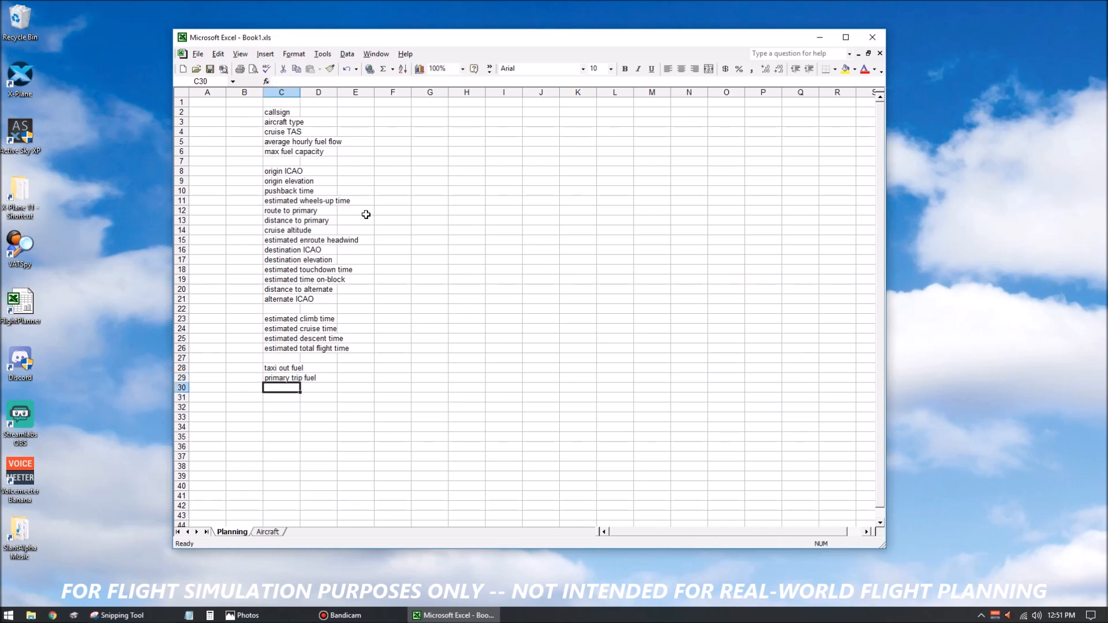
Enter the labels primary contingency fuel and taxi in fuel in cells C30 and C31.
type("prima")
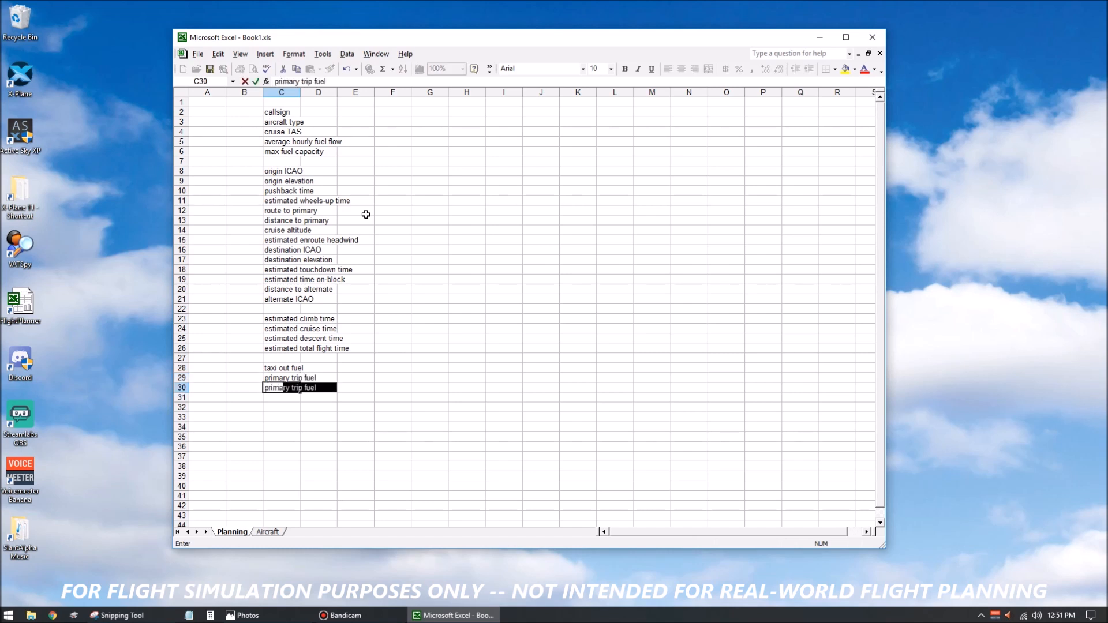
key("BackSpace")
type("ry conti")
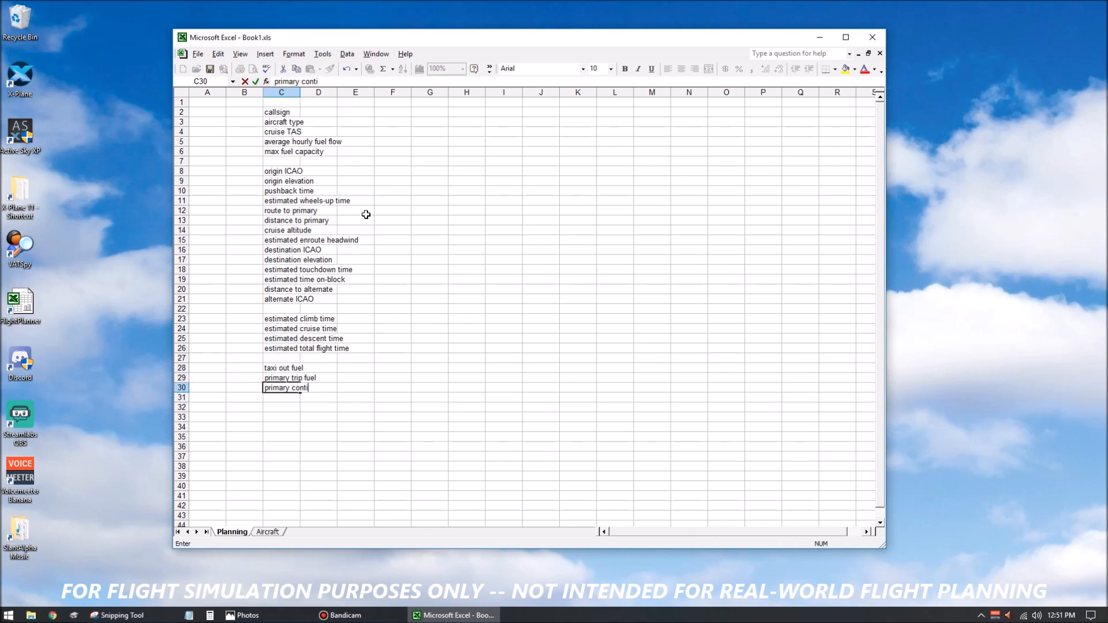
type("ngency fuel")
key("Return")
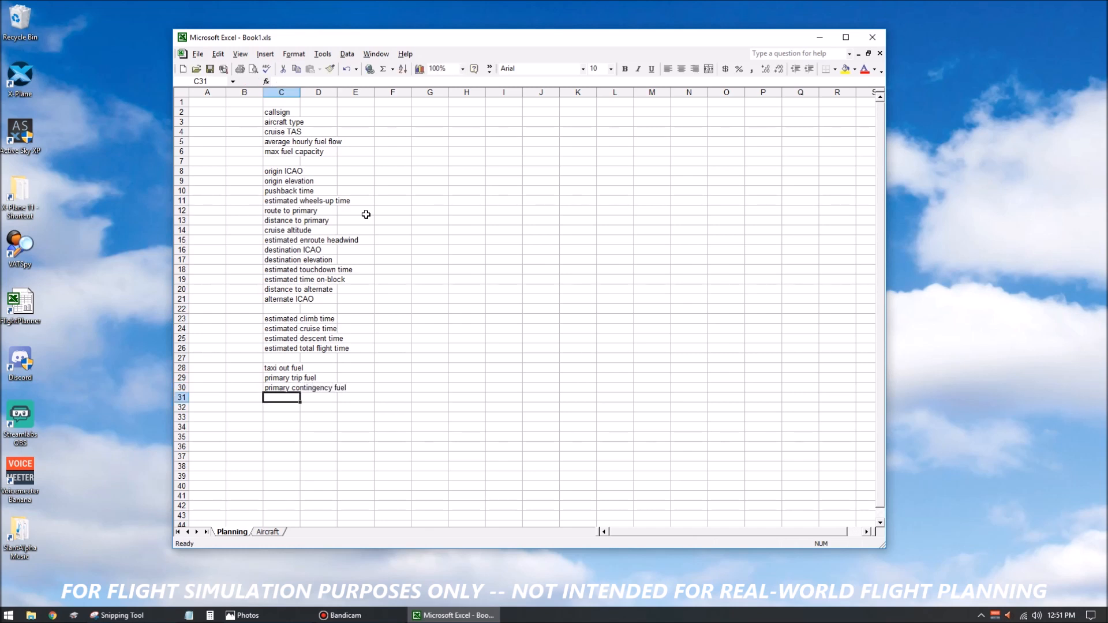
type("taxi in fuel")
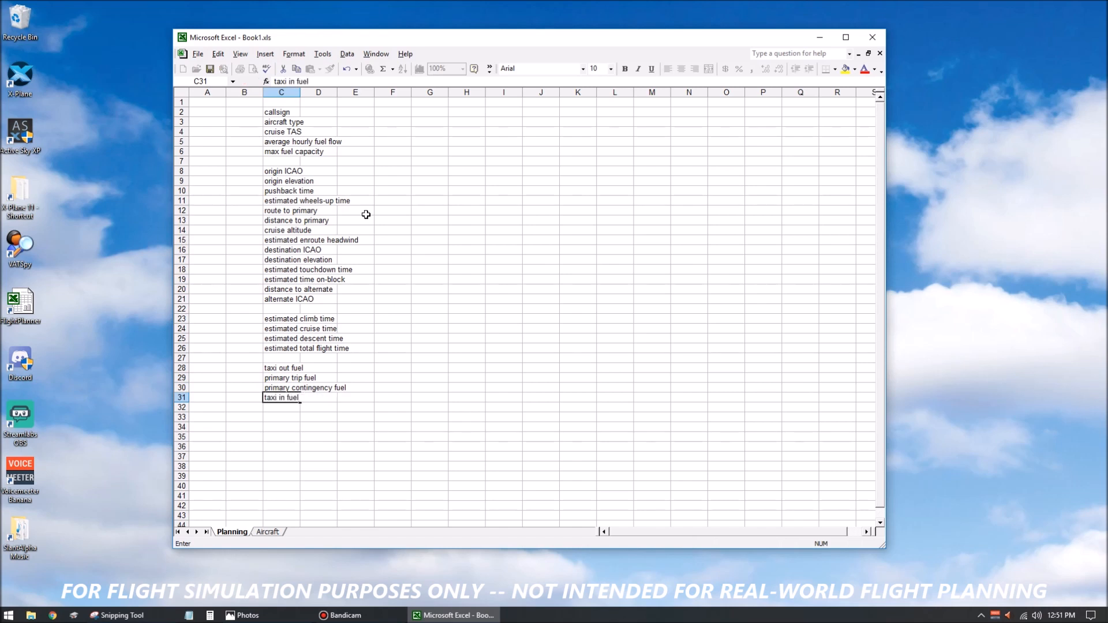
key("Return")
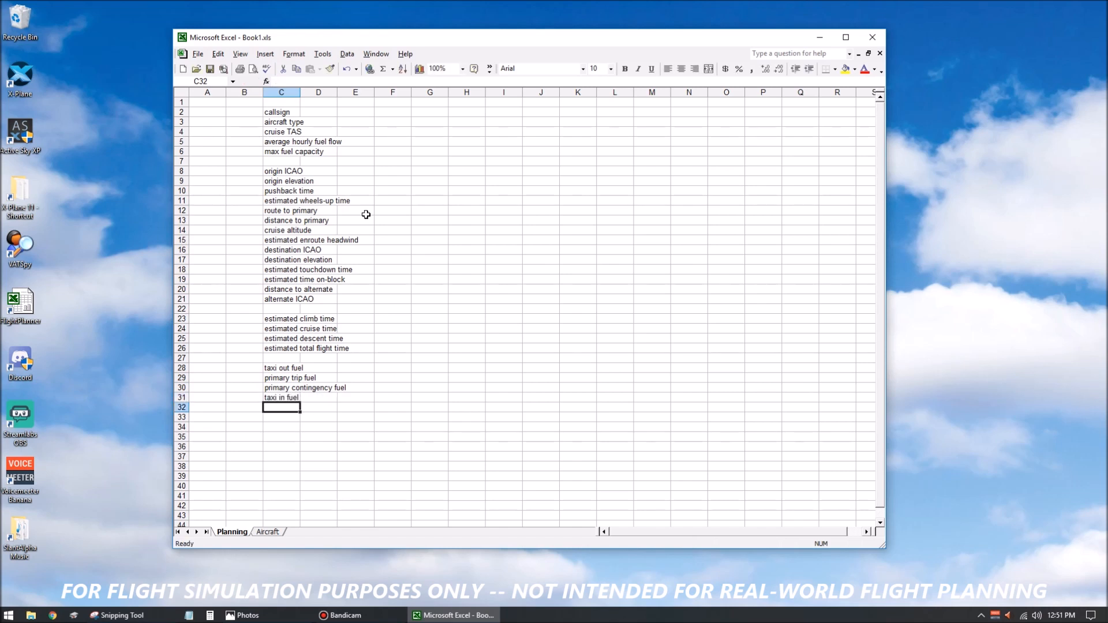
Enter the labels total plan fuel and hold fuel in cells C32 and C33.
type("t")
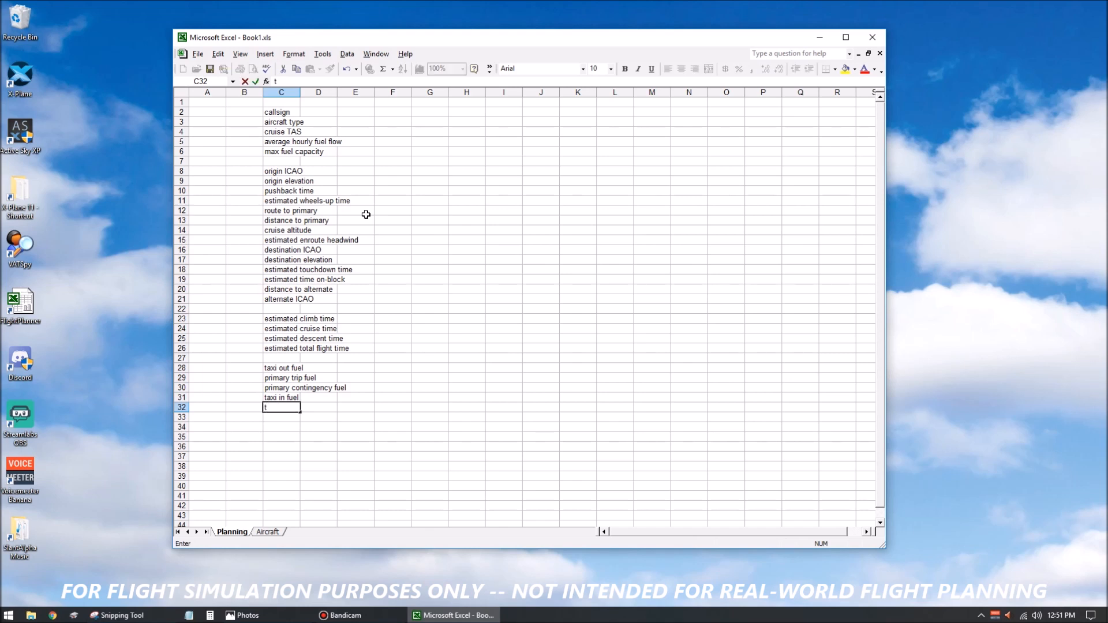
type("otal plan fuel")
key("Return")
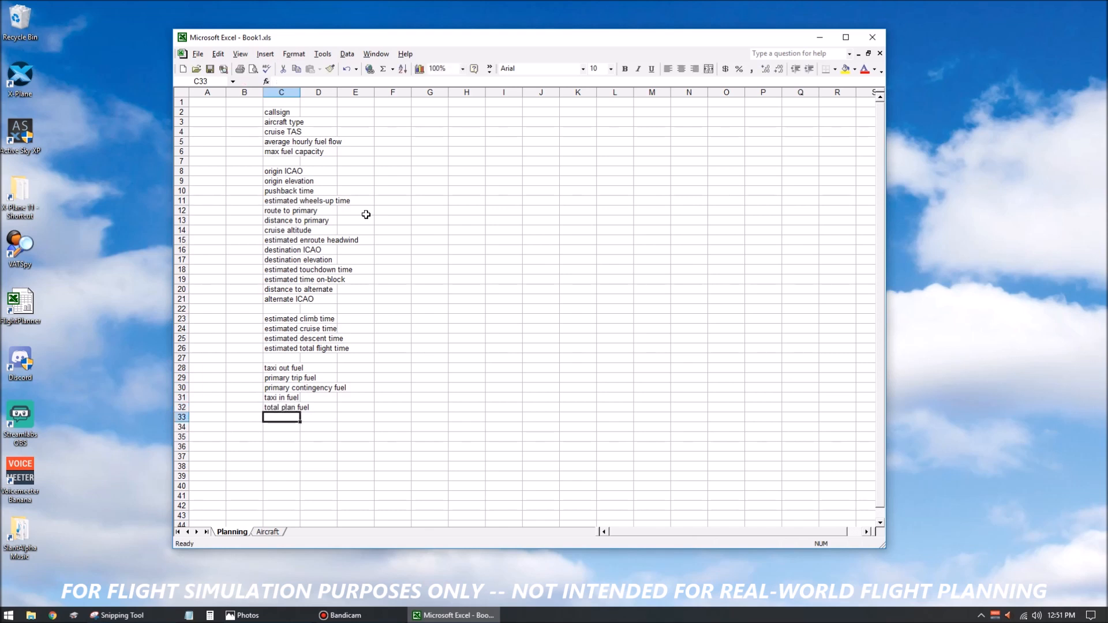
type("hod")
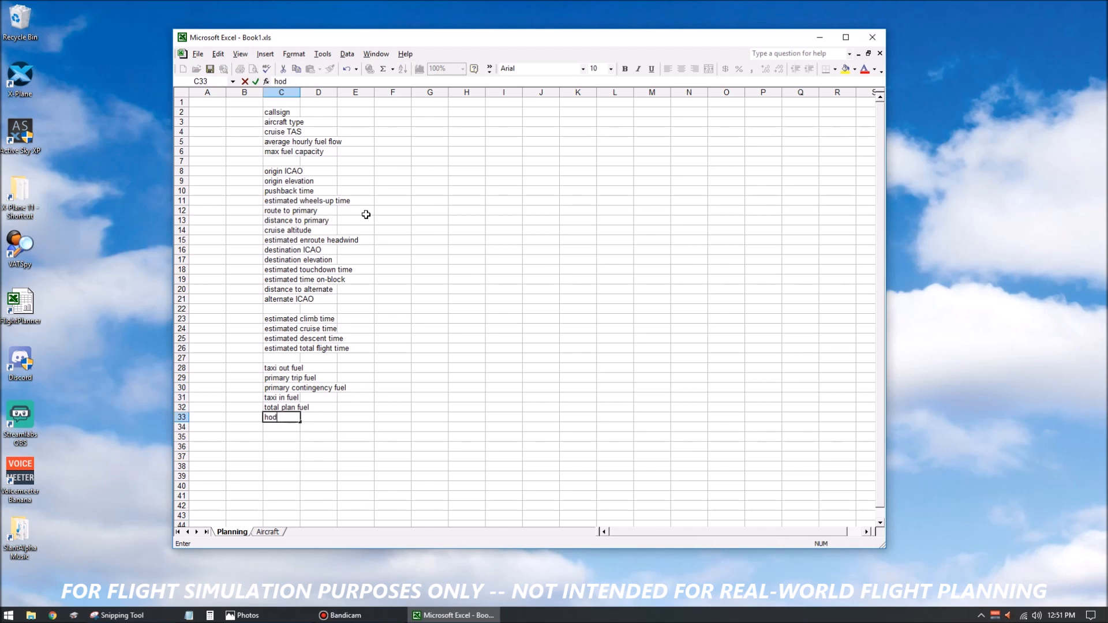
key("BackSpace")
type("ld fuel")
key("Return")
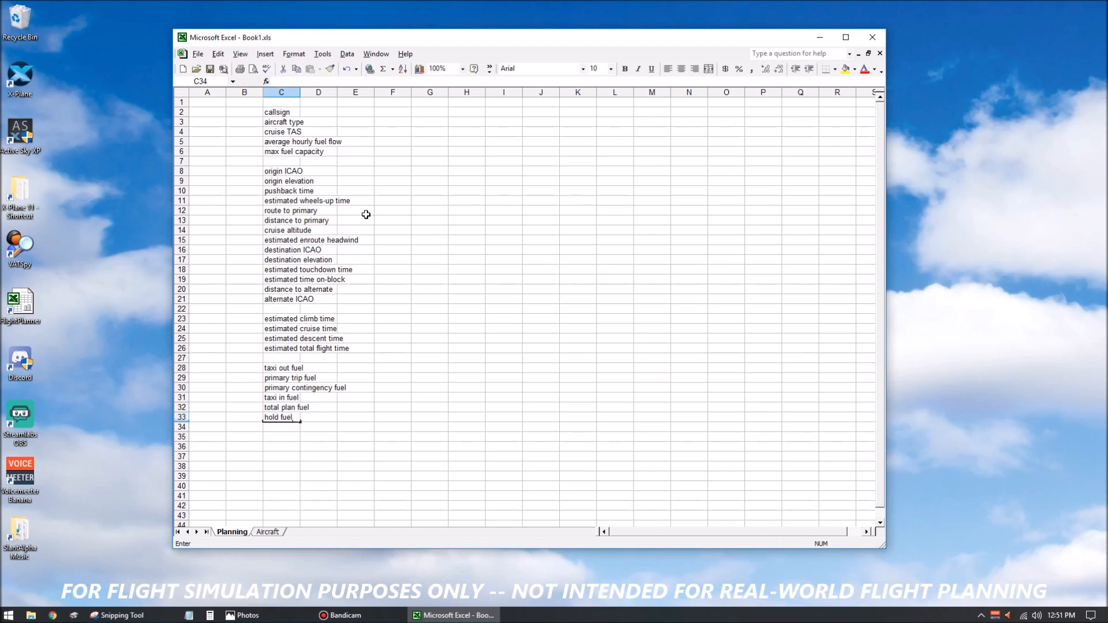
Enter the labels alternate trip fuel and alternate contingency fuel in cells C34 and C35.
type("alter")
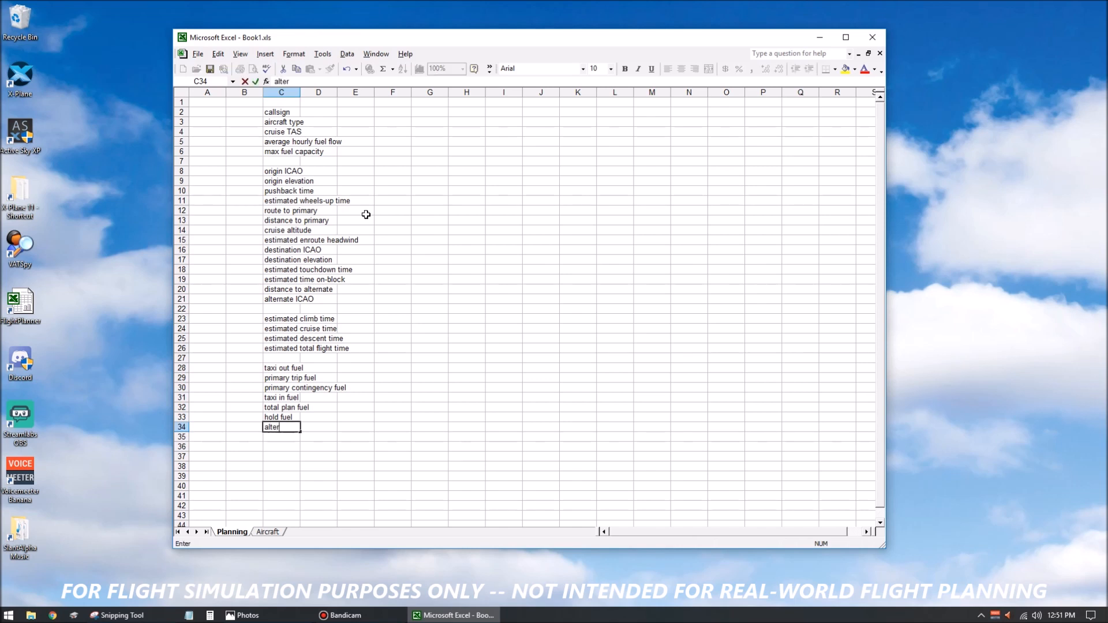
type("nate trip fuel")
key("Return")
type("alte")
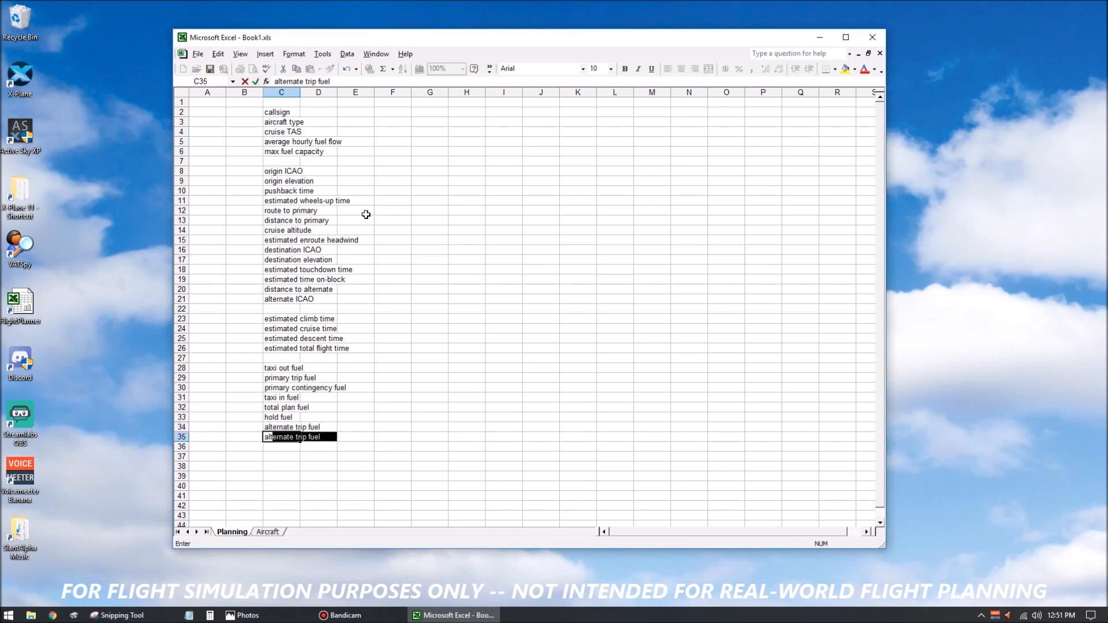
type("rnate con")
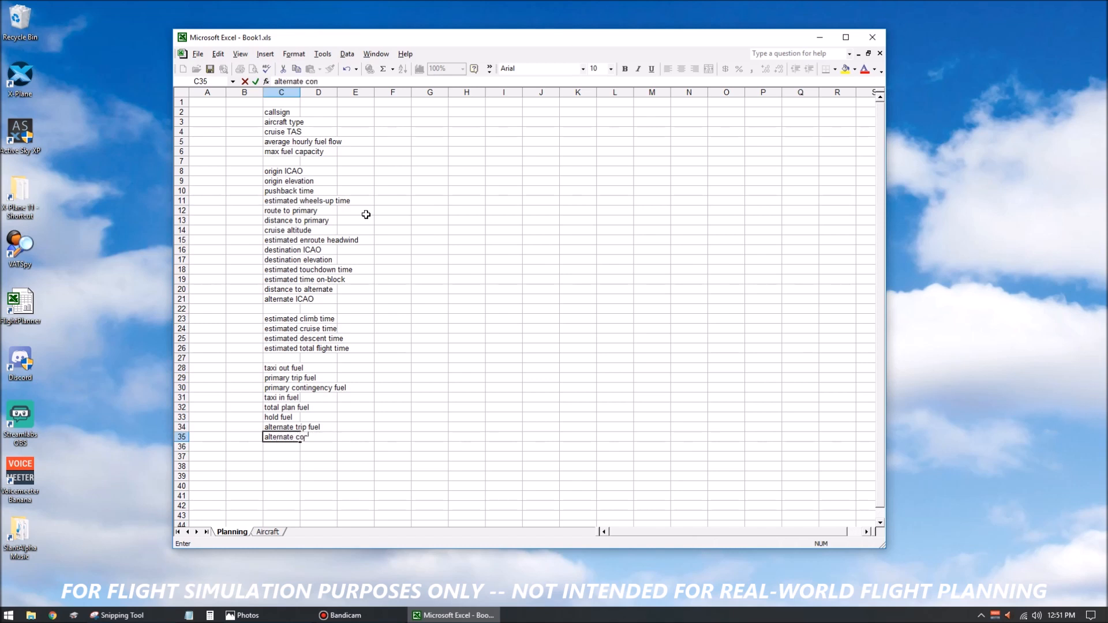
type("tingency fuel")
key("Return")
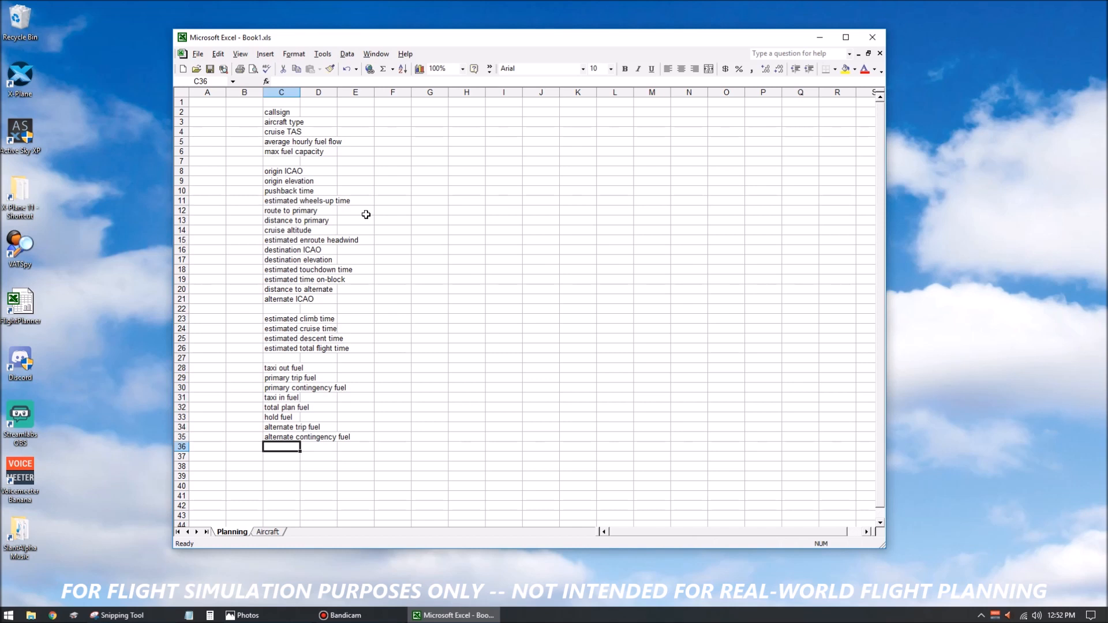
Enter the labels final reserve fuel and total reserve fuel in cells C36 and C37.
type("final rese")
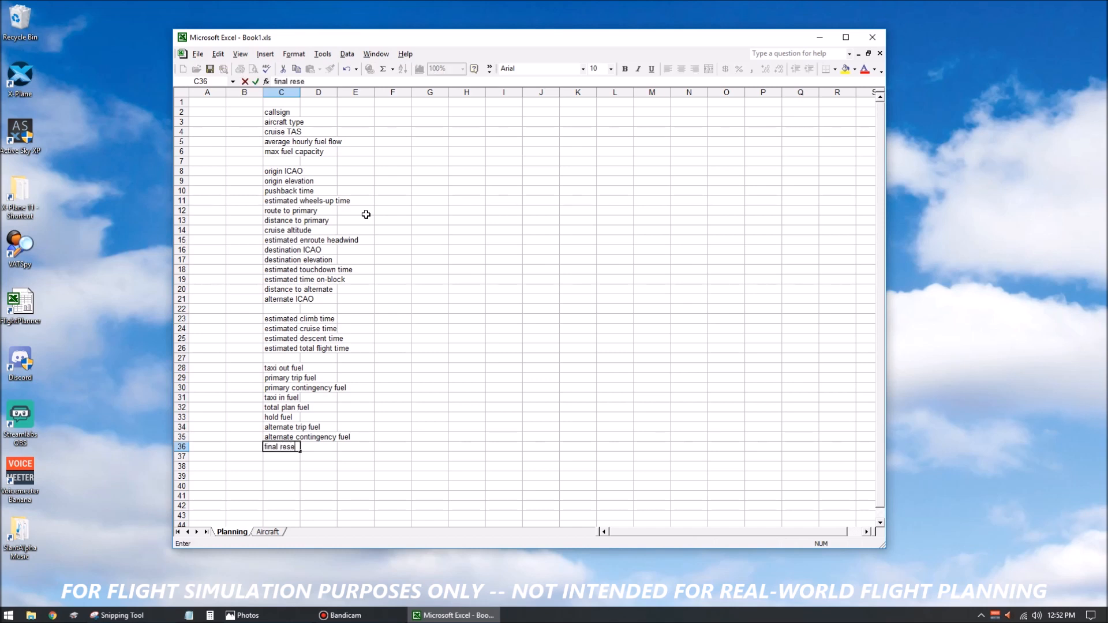
type("rve fuel")
key("Return")
type("total reserve fuel")
key("Return")
Enter the label total starting fuel load in cell C38.
type("tt")
key("BackSpace")
type("otal plan")
key("BackSpace")
key("BackSpace")
key("BackSpace")
key("BackSpace")
key("BackSpace")
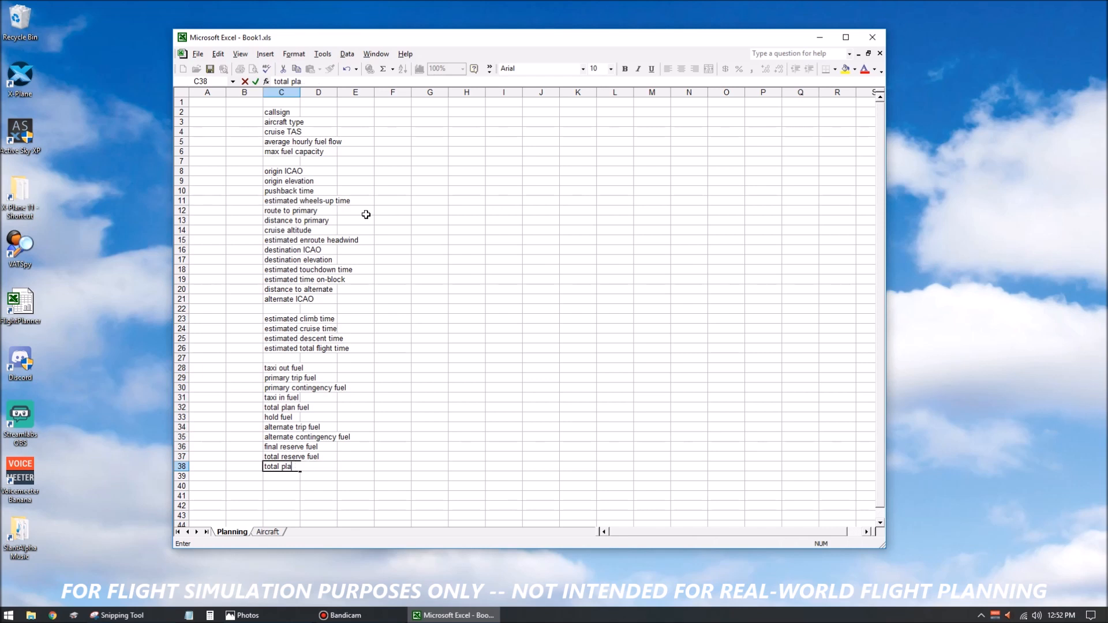
type("starting fuel load")
key("Return")
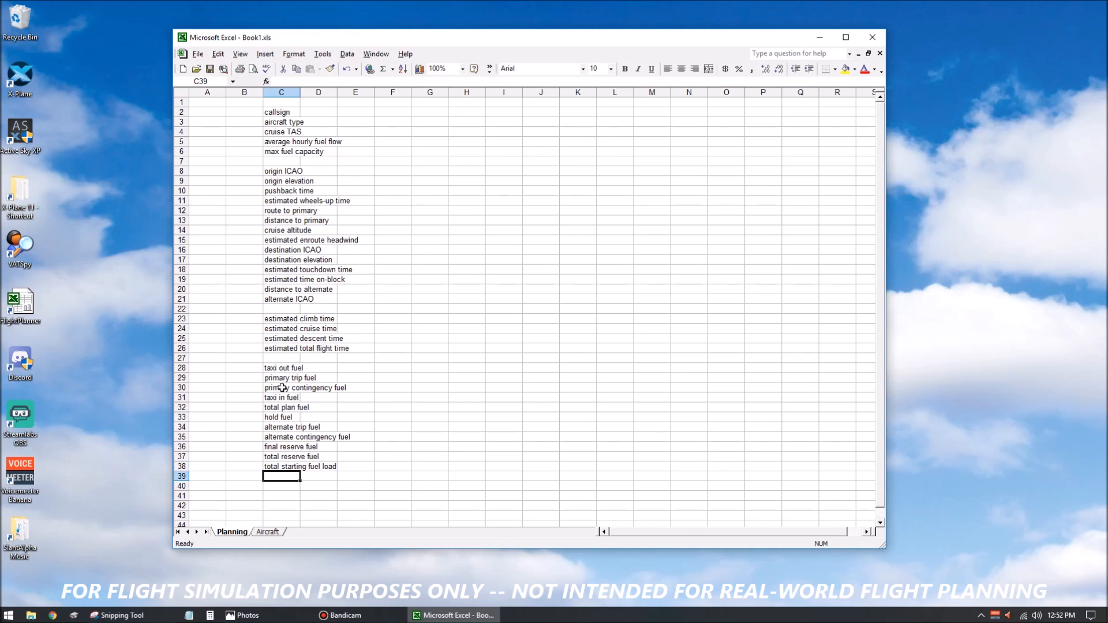
left_click_drag(275, 368, 277, 467)
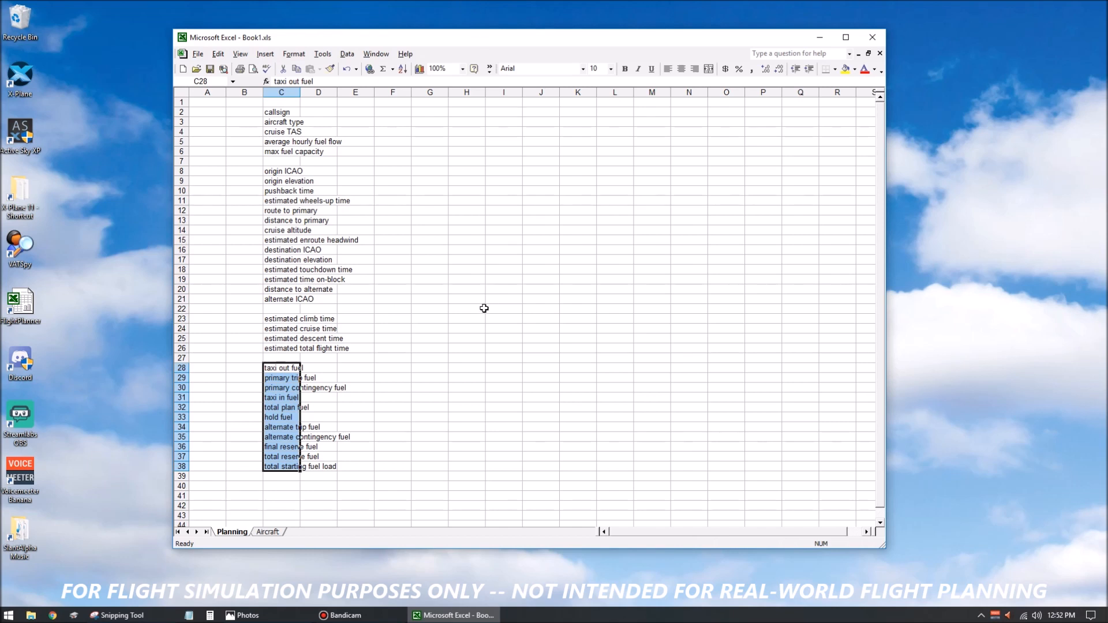
left_click(482, 308)
left_click(282, 376)
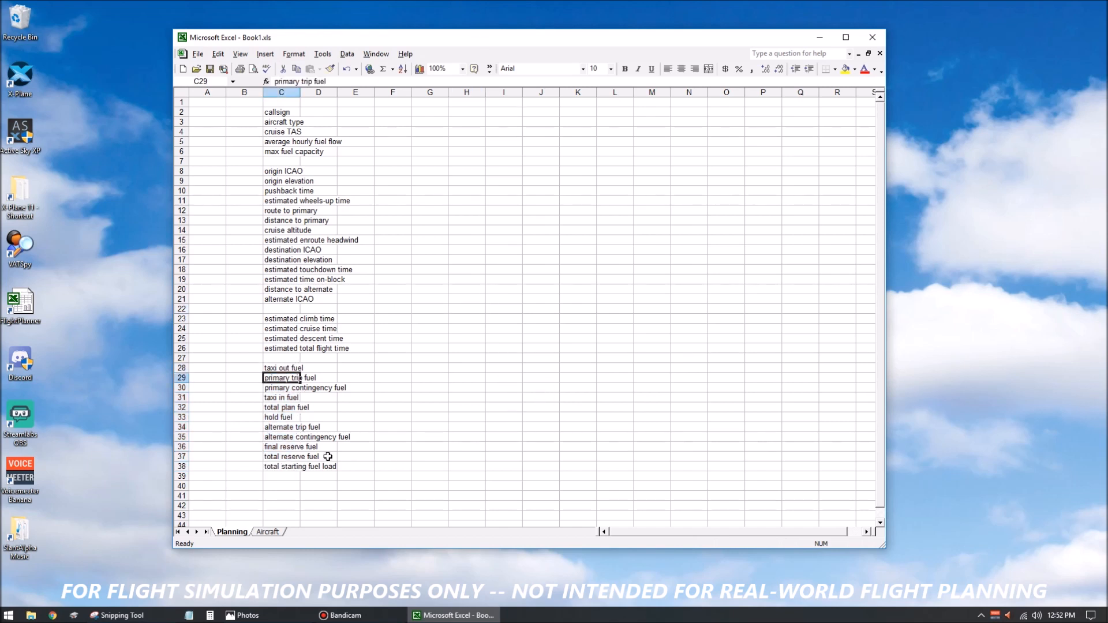
left_click(280, 428, "ctrl")
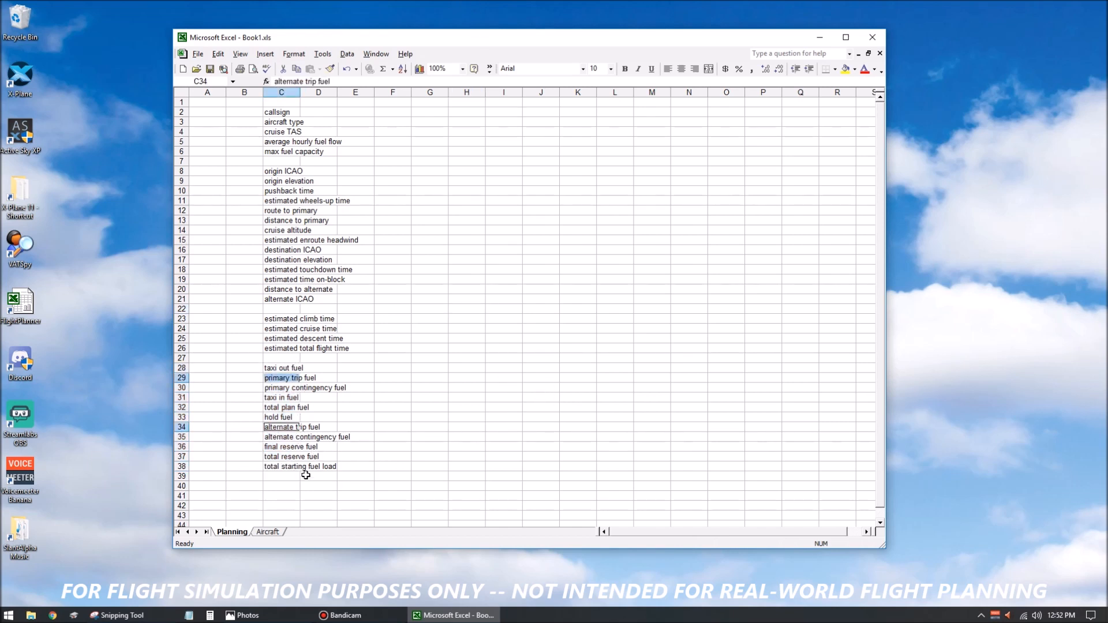
left_click(275, 447, "ctrl")
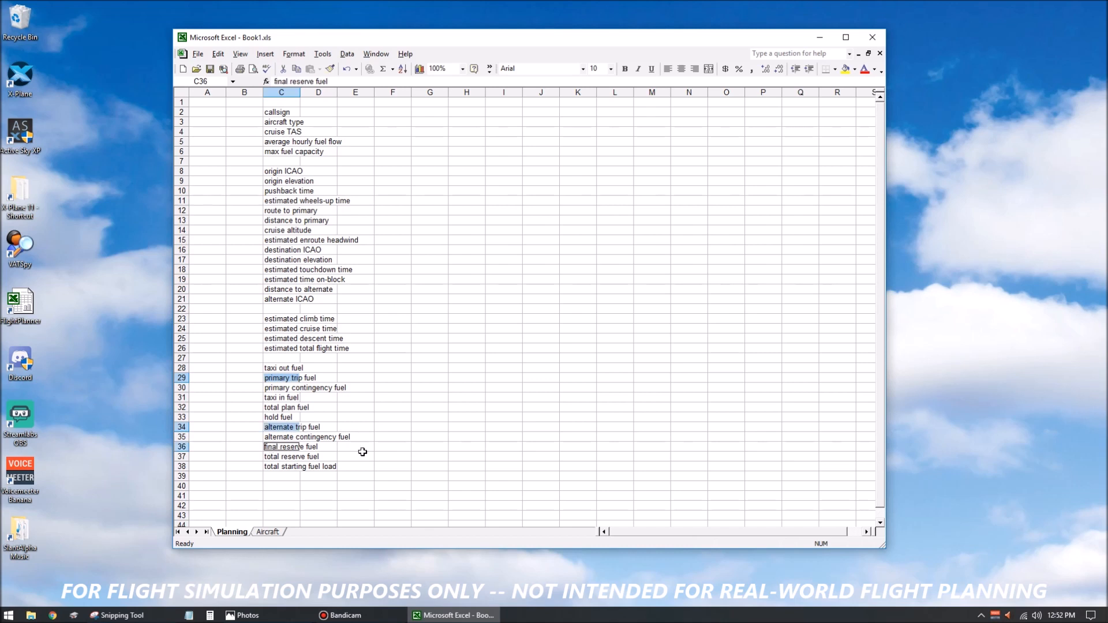
left_click(487, 444)
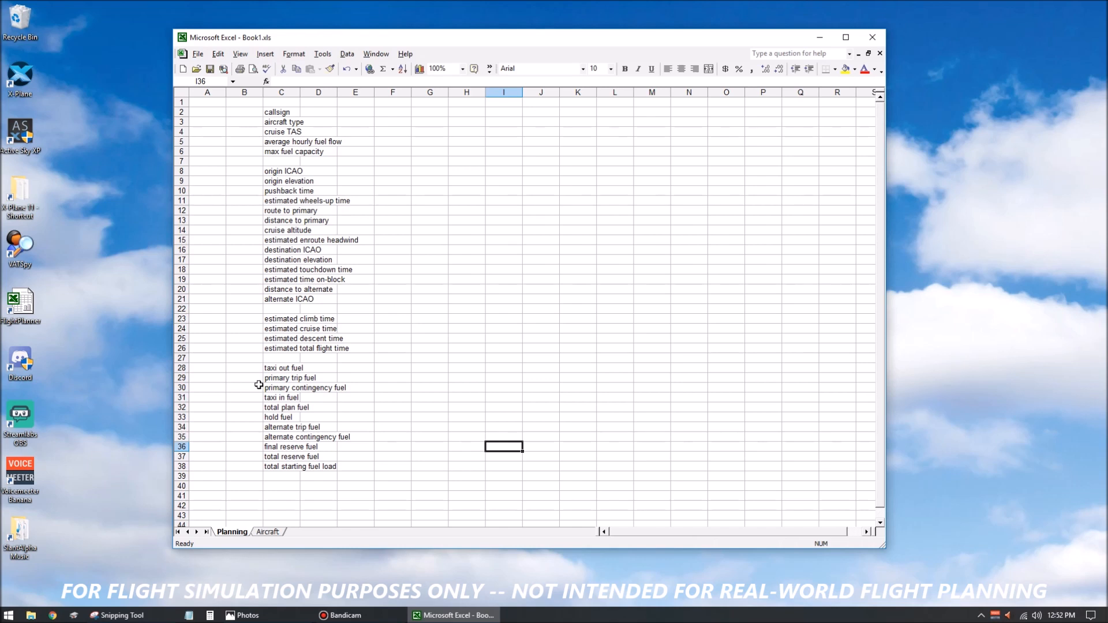
Right-align and italicize all the labels in cells C2 to C38.
left_click_drag(285, 111, 289, 466)
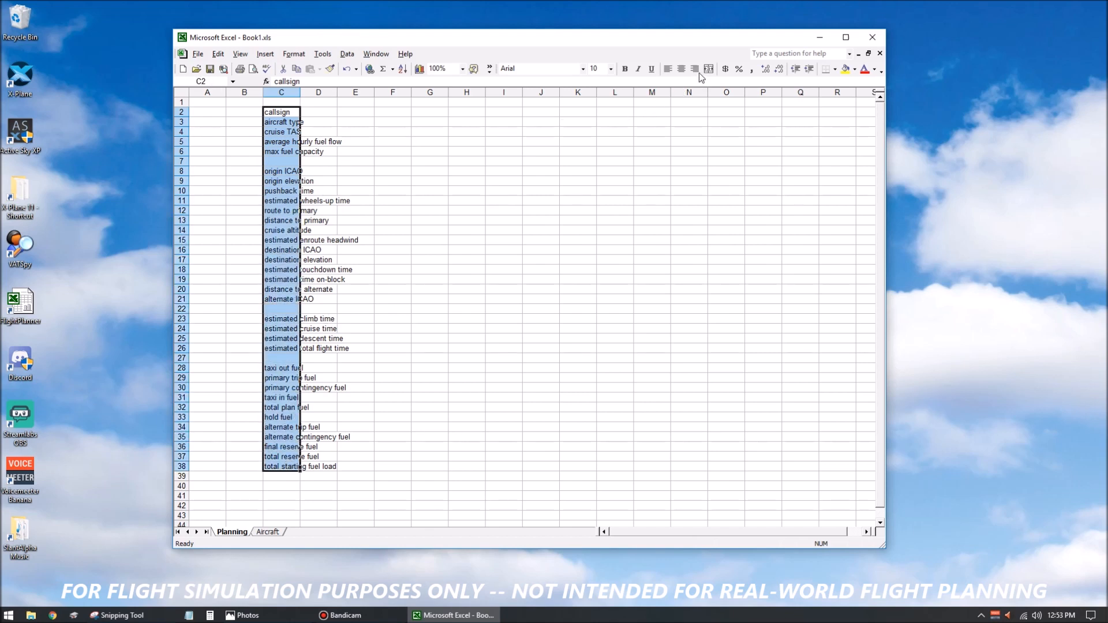
left_click(695, 69)
left_click(639, 71)
Left-align the value cells D2 to D38 and make them bold.
left_click_drag(319, 114, 307, 468)
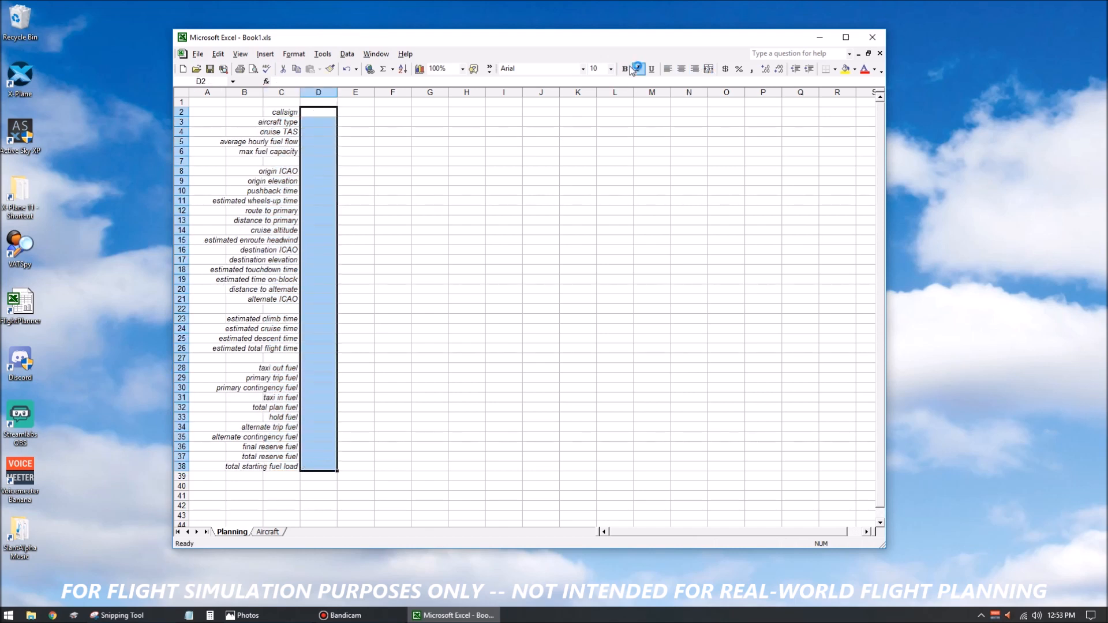
left_click(668, 69)
left_click(625, 70)
left_click(615, 162)
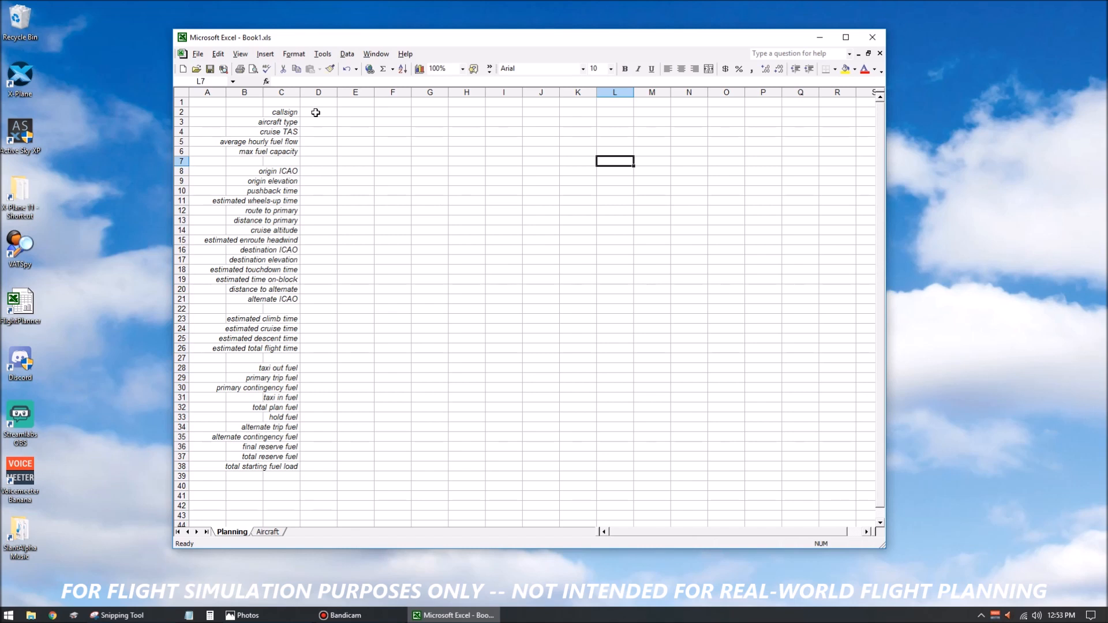
Fill the cruise TAS, average hourly fuel flow and max fuel capacity cells D4 to D6 with yellow.
left_click(316, 113)
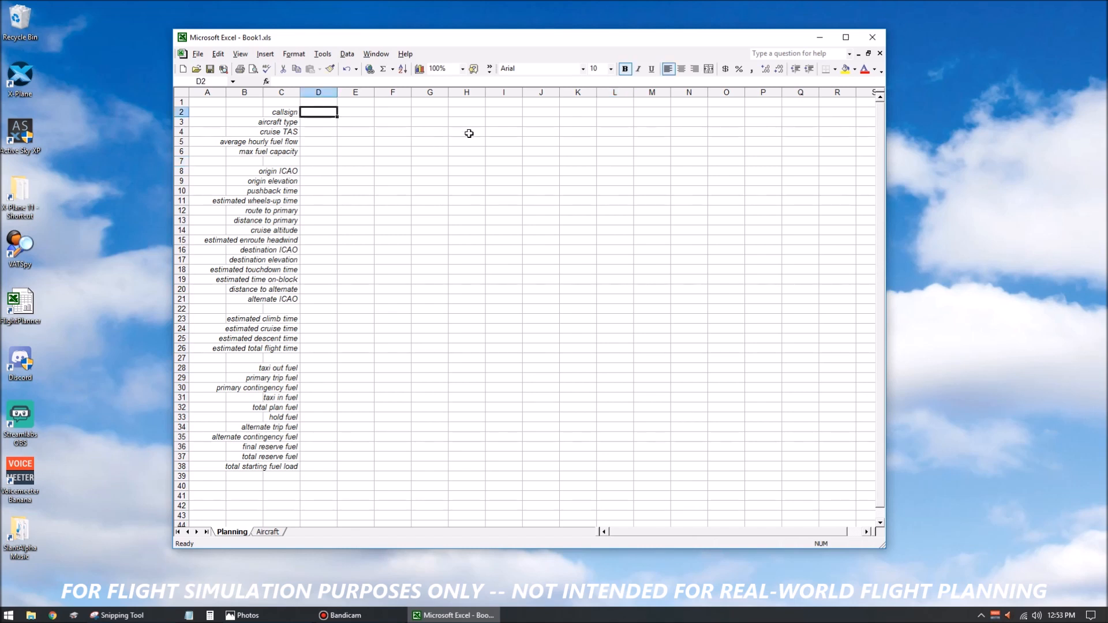
key("Down")
key("Down")
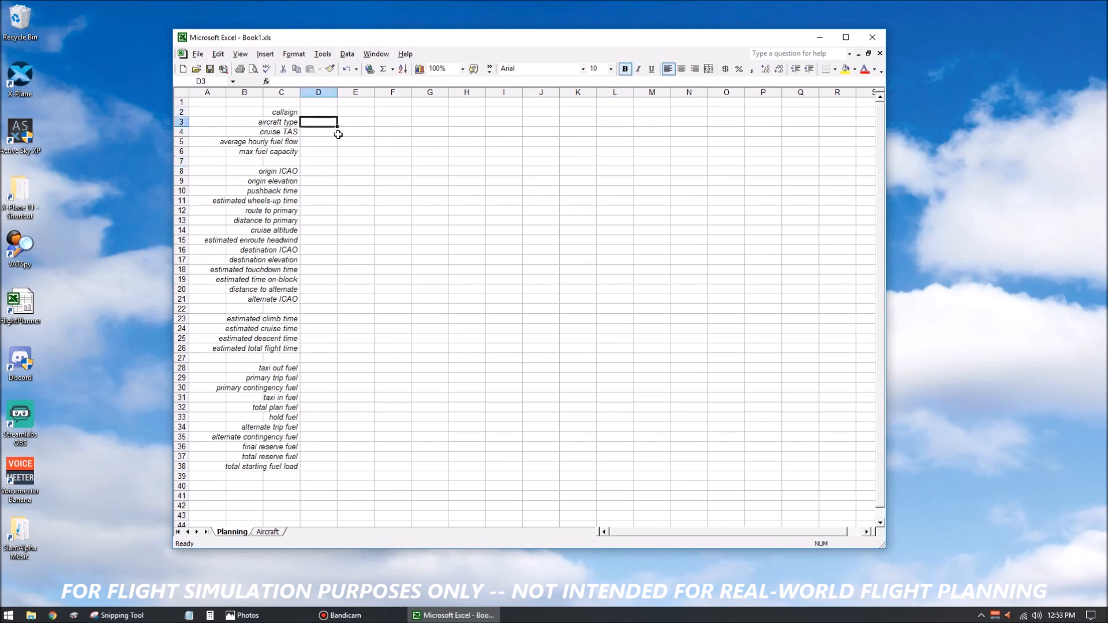
left_click(846, 71)
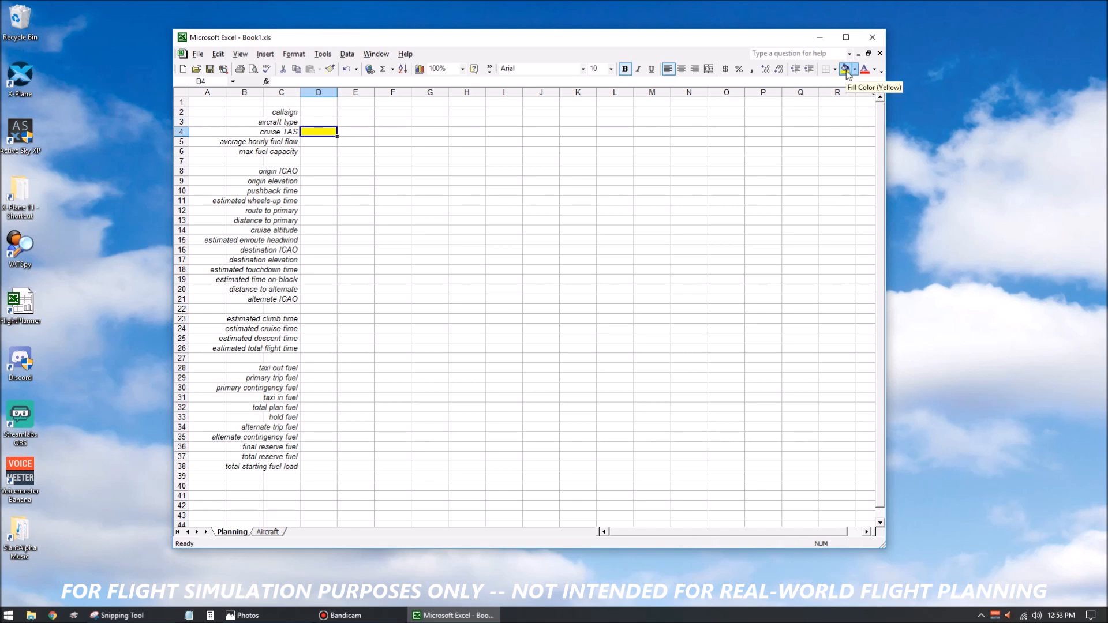
key("Down")
left_click(846, 71)
key("Down")
left_click(846, 70)
Fill the estimated wheels-up time cell D11 with yellow.
key("Down")
key("Down")
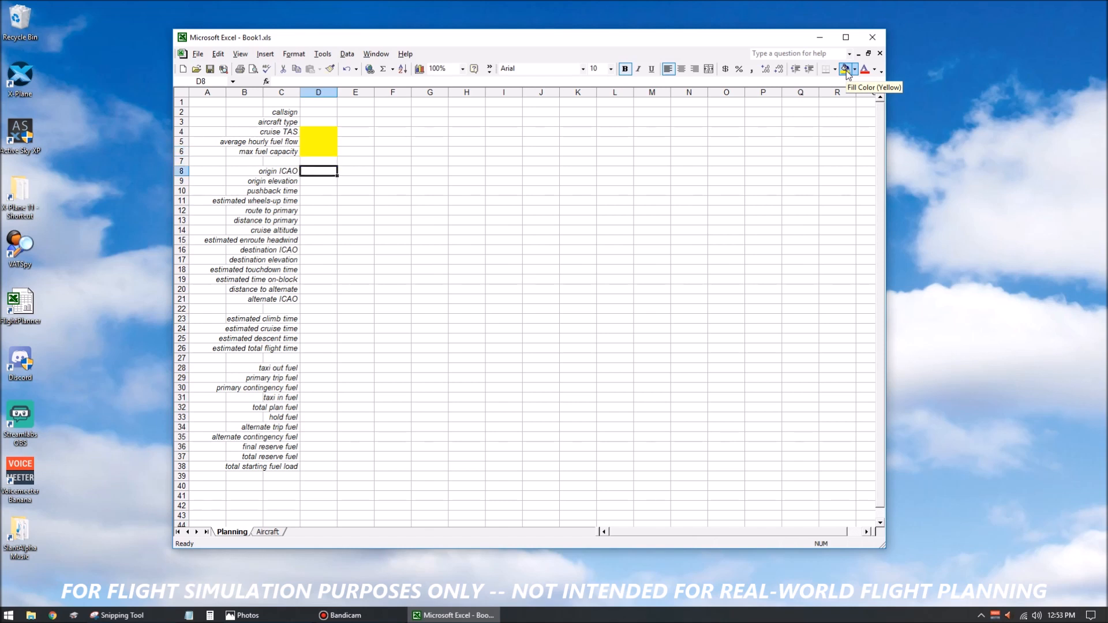
key("Down")
key("Down")
key("Down")
left_click(846, 71)
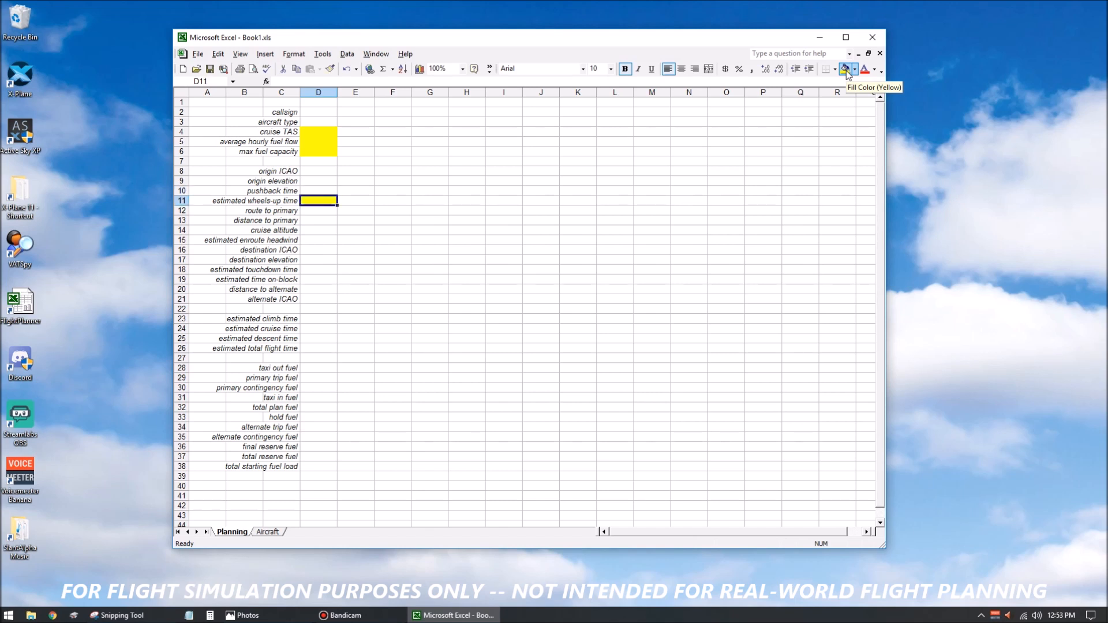
Fill the estimated touchdown time and estimated time on-block cells D18 and D19 with yellow.
key("Down")
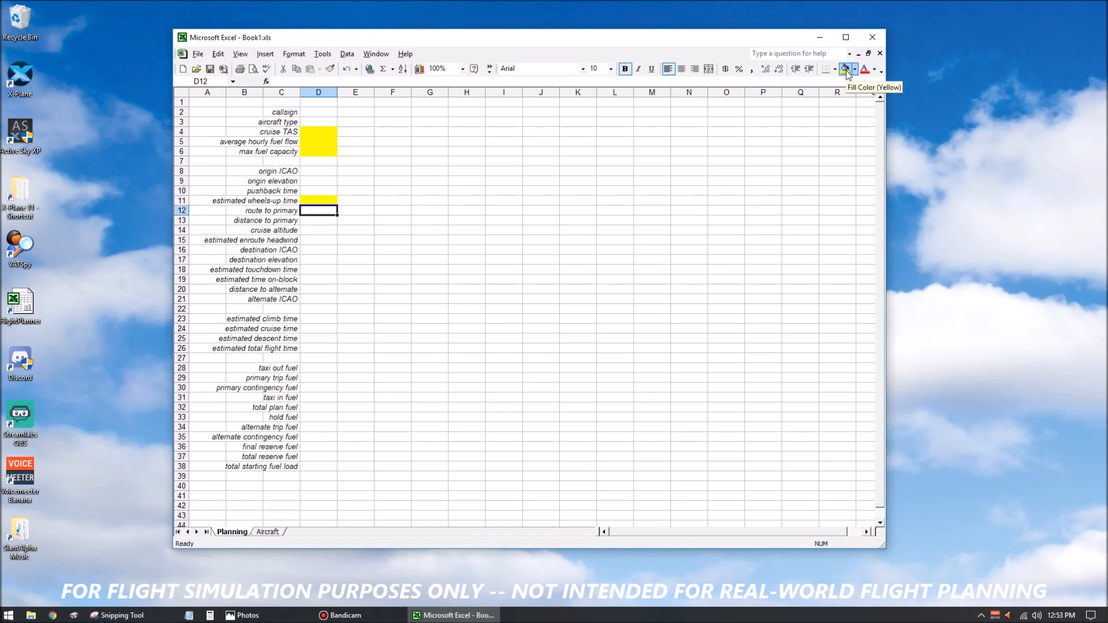
key("Down")
key("Down")
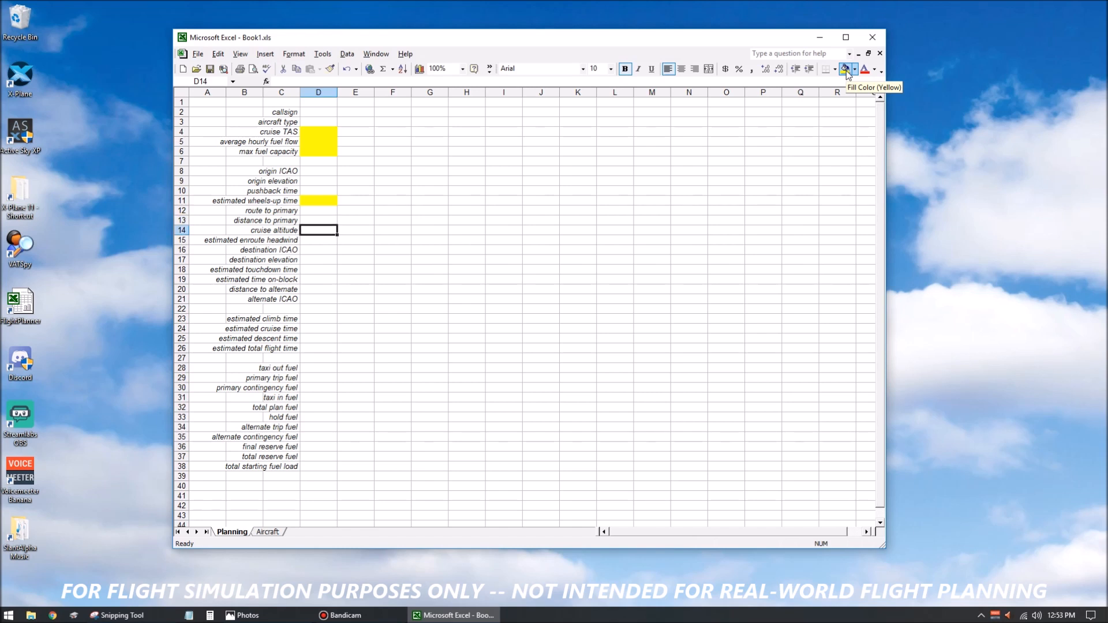
key("Down")
key("Down")
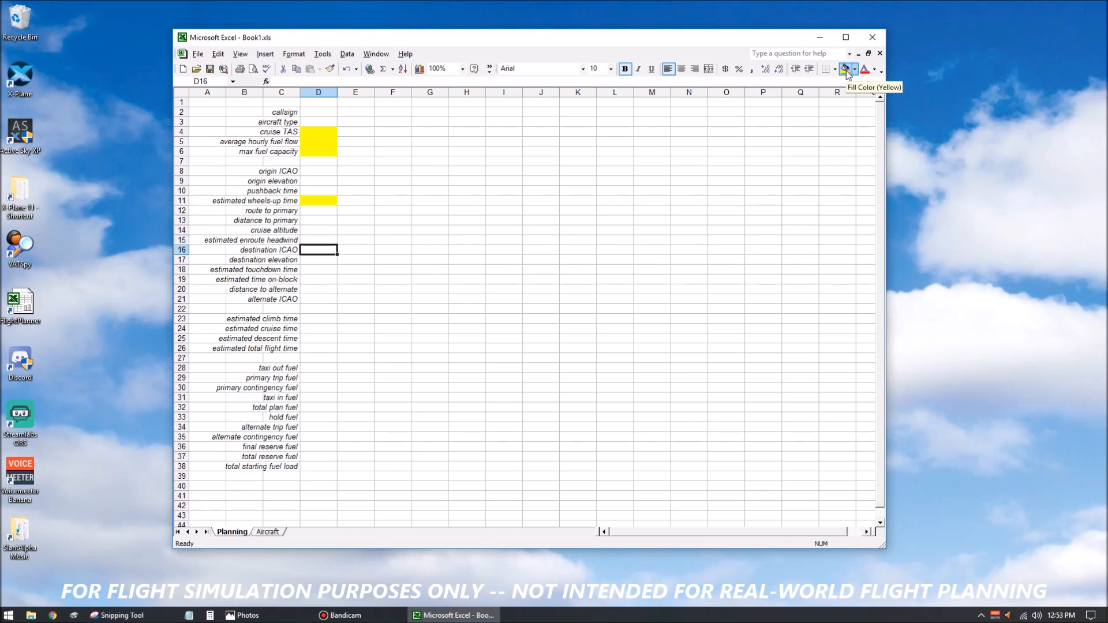
key("Down")
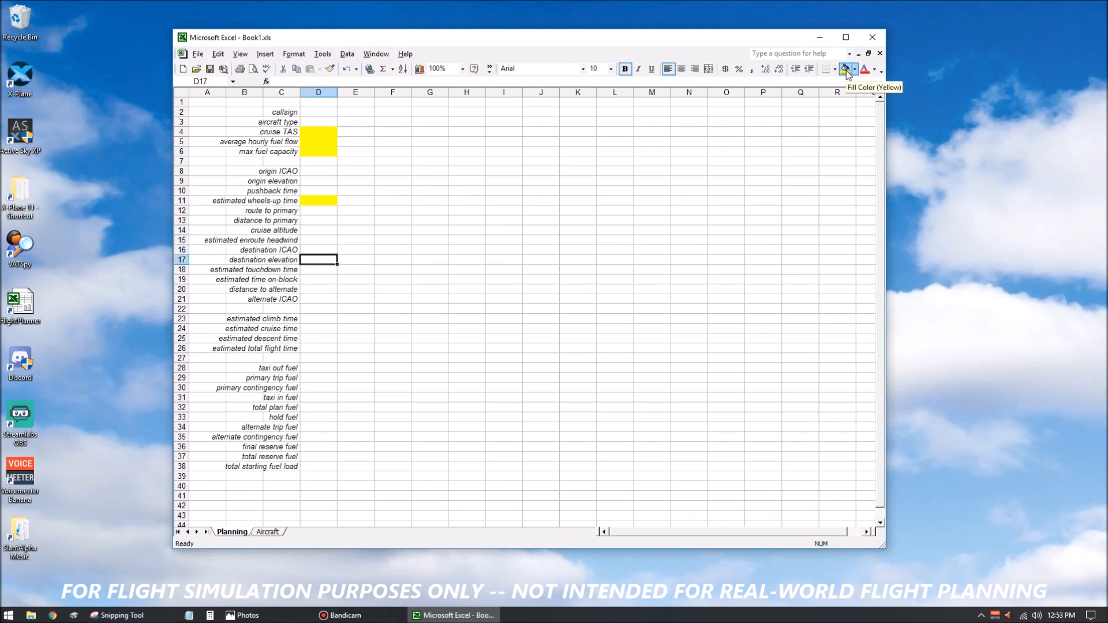
key("Down")
left_click(846, 71)
Fill the flight-time cells D23 to D26 and the fuel cells D28 to D38 with yellow.
key("Down")
left_click(846, 71)
key("Down")
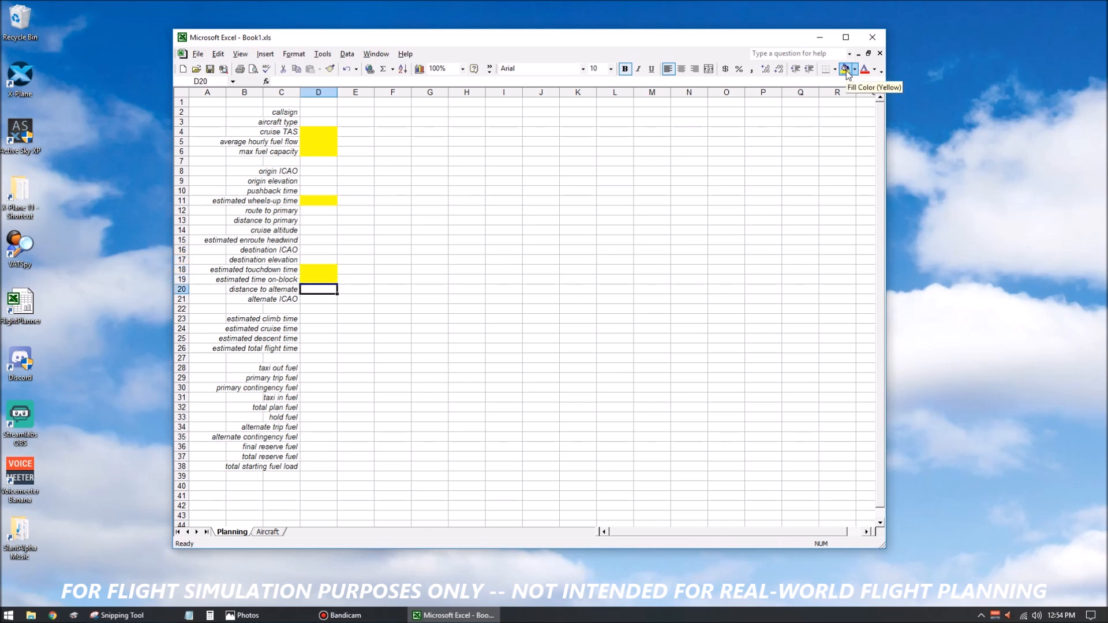
key("Down")
key("Down")
key("Down")
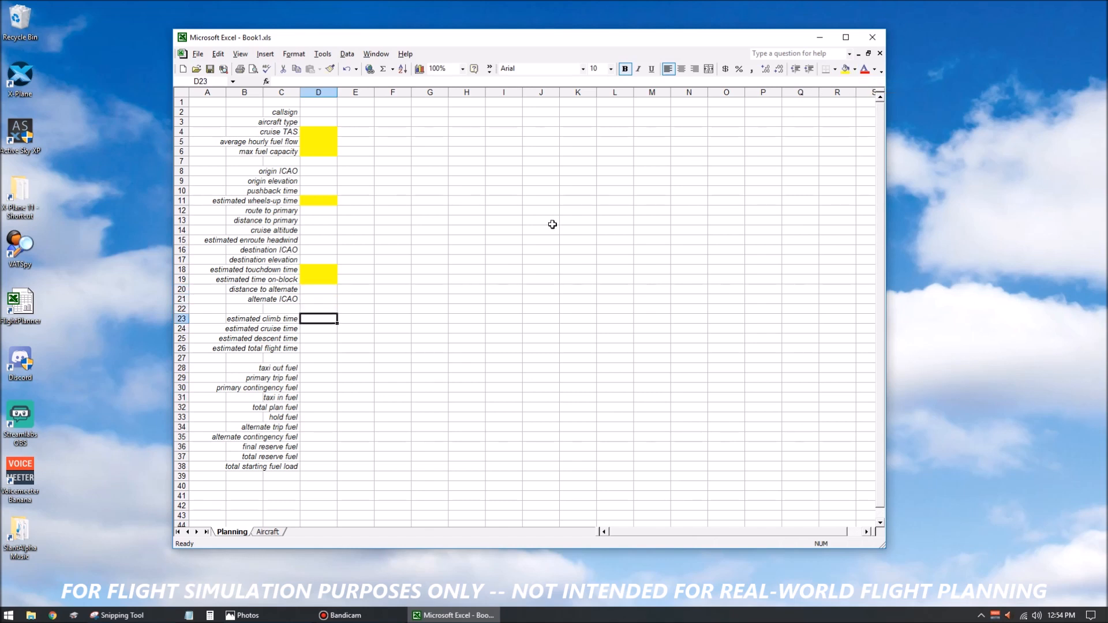
left_click_drag(327, 321, 310, 468)
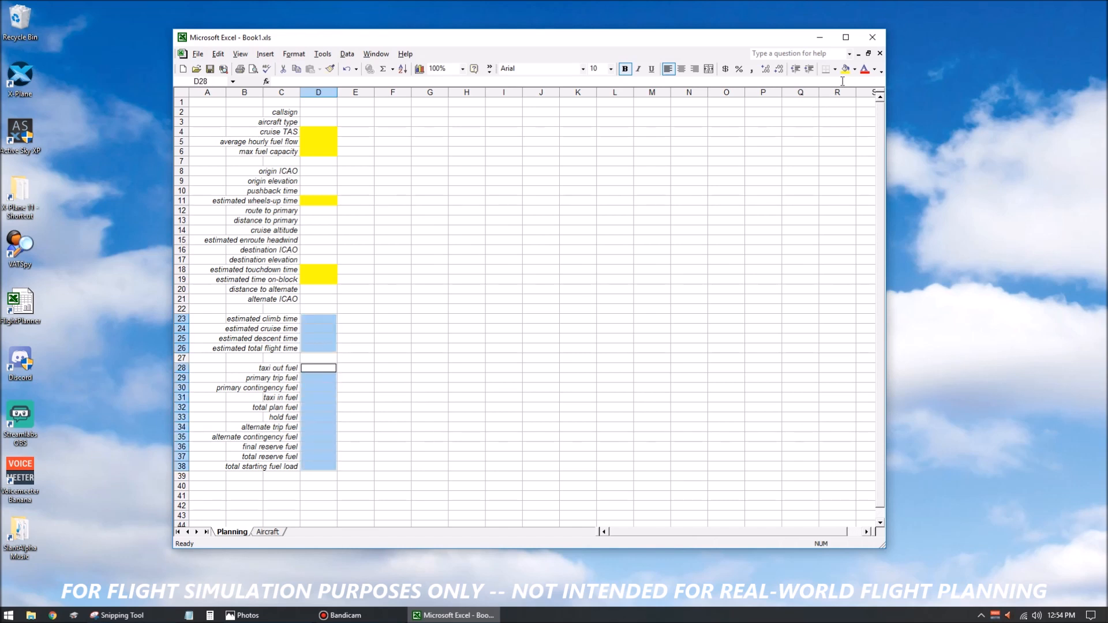
left_click(845, 69)
left_click(454, 190)
Enter the callsign N514DV in cell D2 and the aircraft type DC3 in cell D3.
left_click(318, 113)
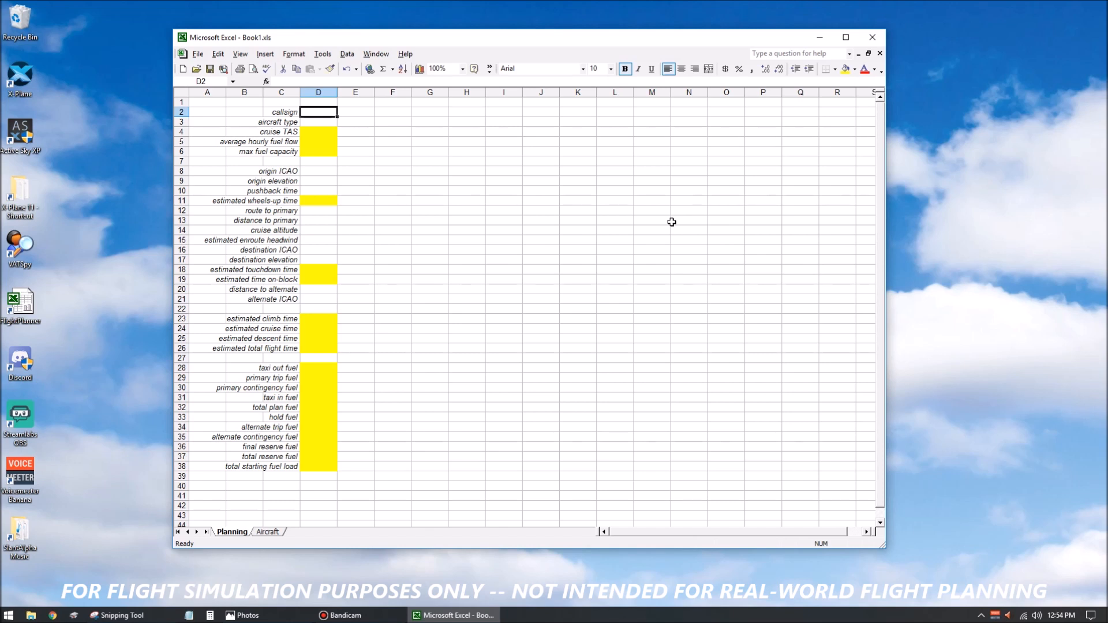
type("N")
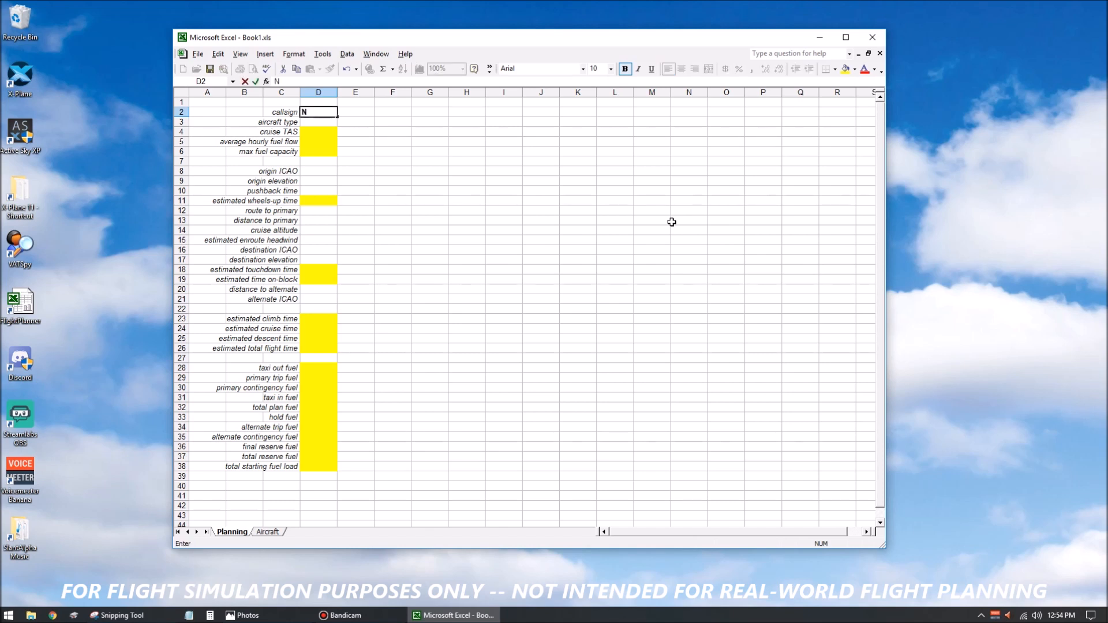
type("514DV")
key("Return")
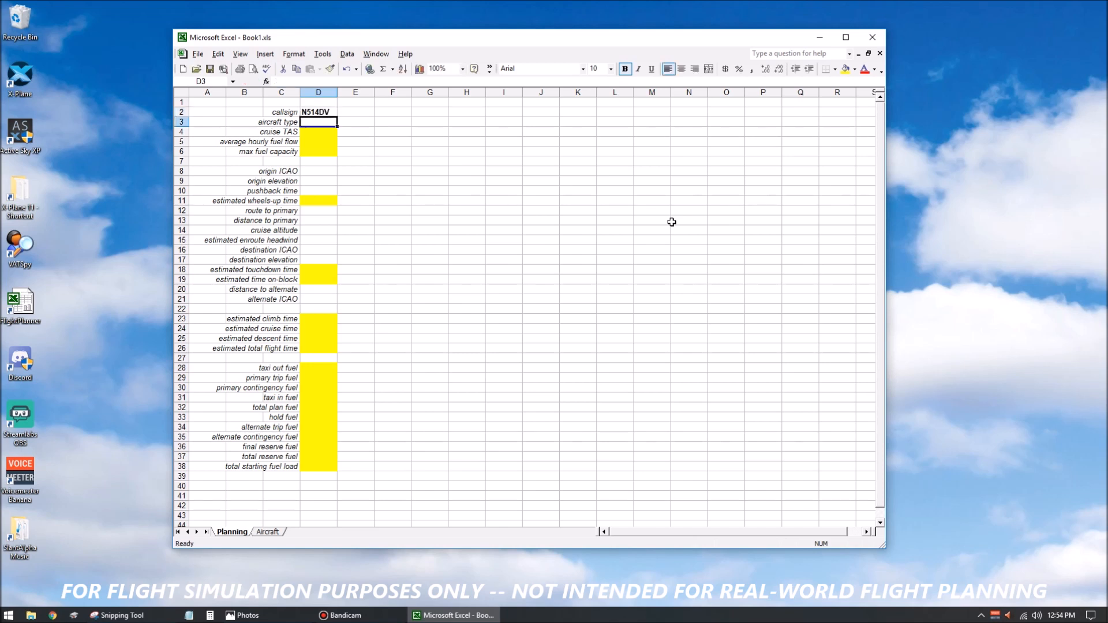
type("DC3")
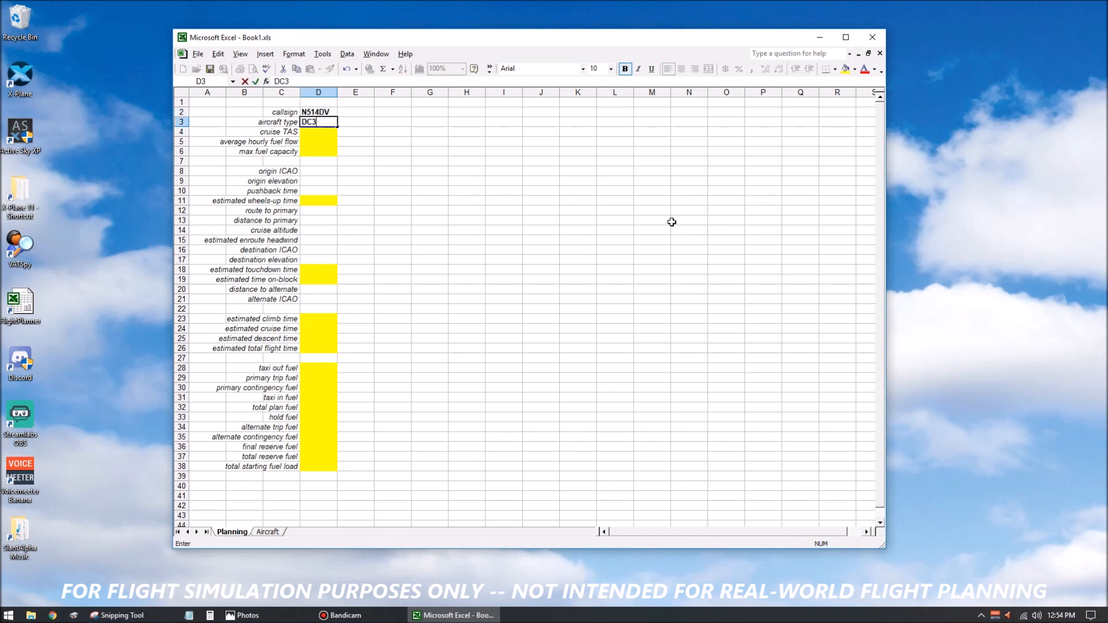
key("Return")
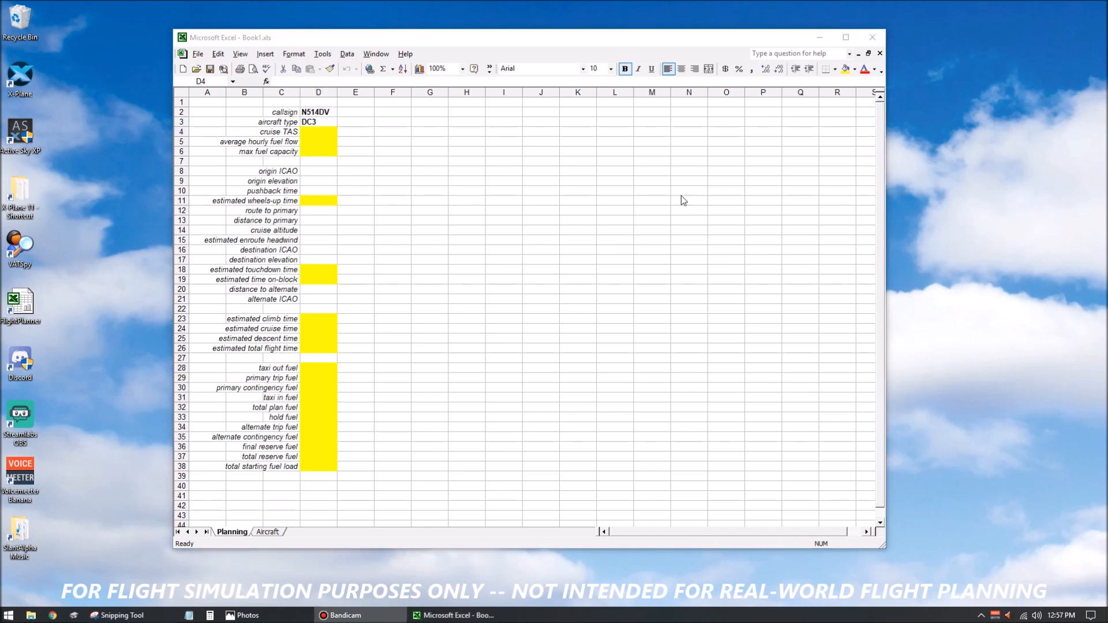
Enter the cruise TAS formula =VLOOKUP(D3,Perf_Data,2,FALSE) in cell D4.
left_click(321, 140)
left_click(320, 132)
left_click(318, 81)
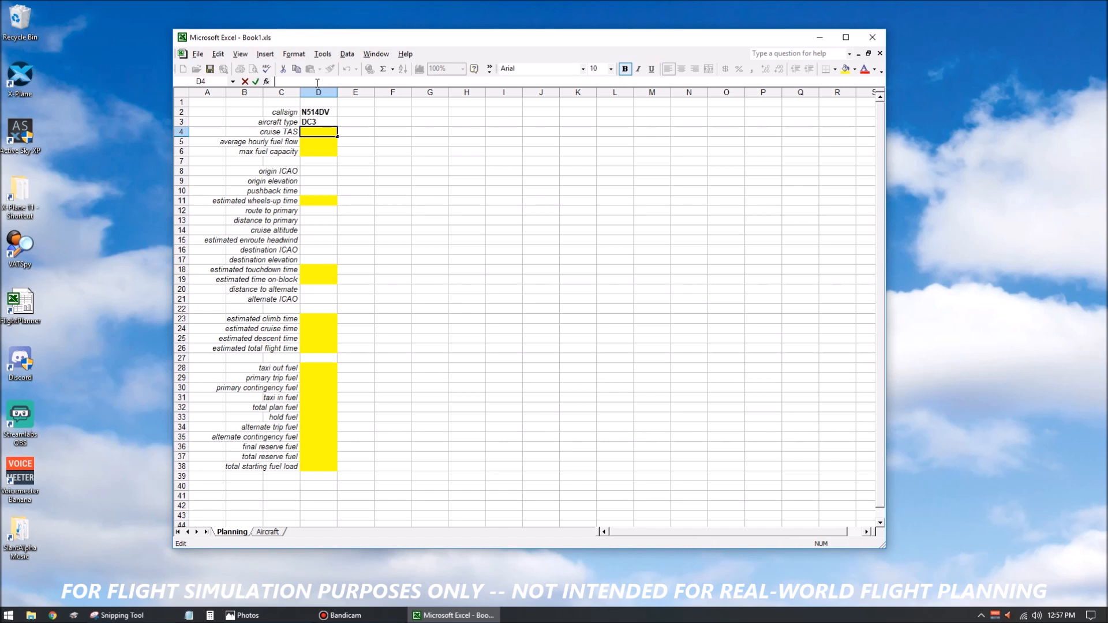
type("=VLOOKUP")
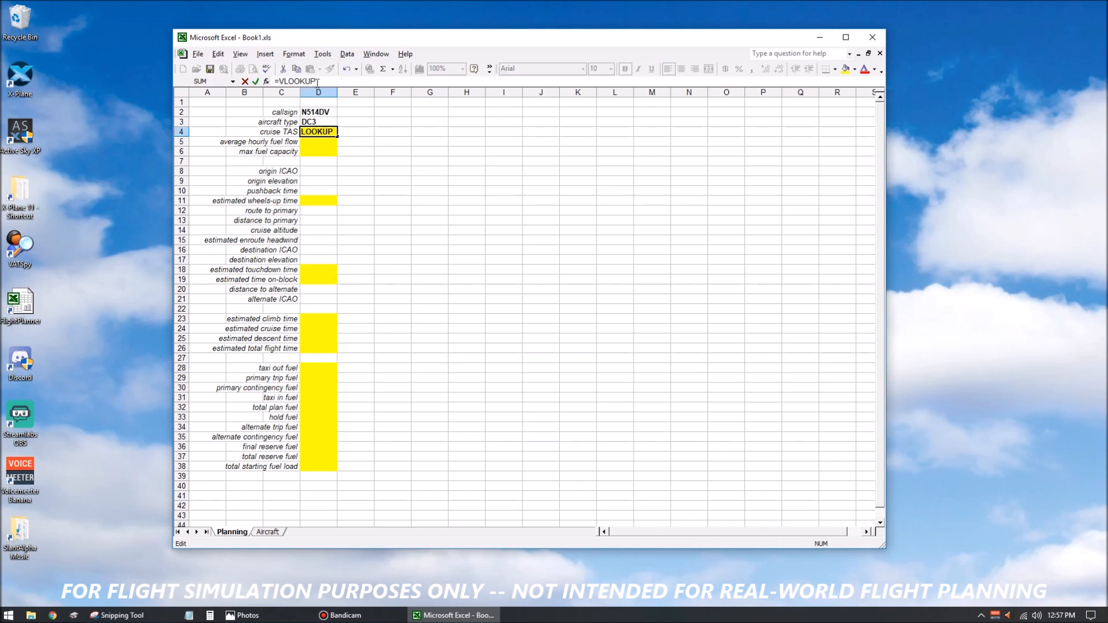
type("(")
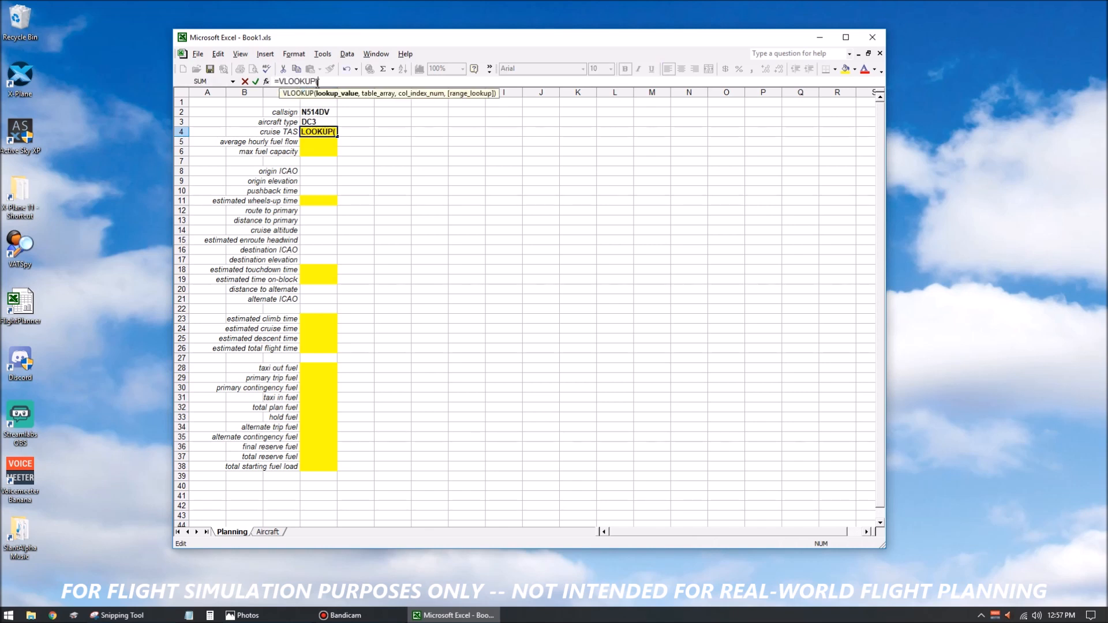
type("D3,Perf")
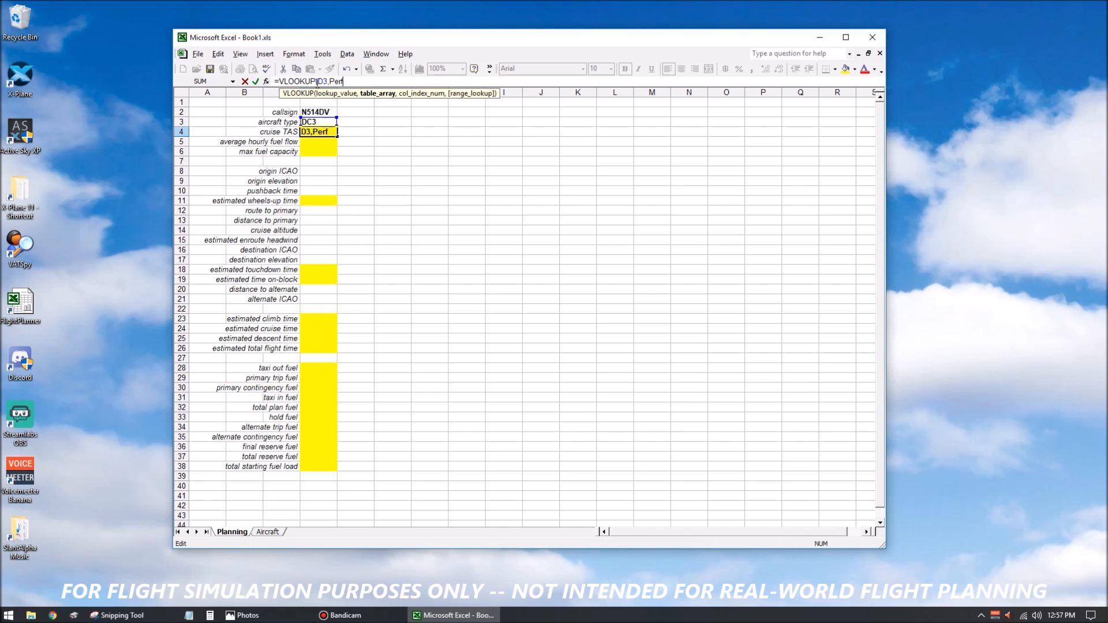
type("_Data,")
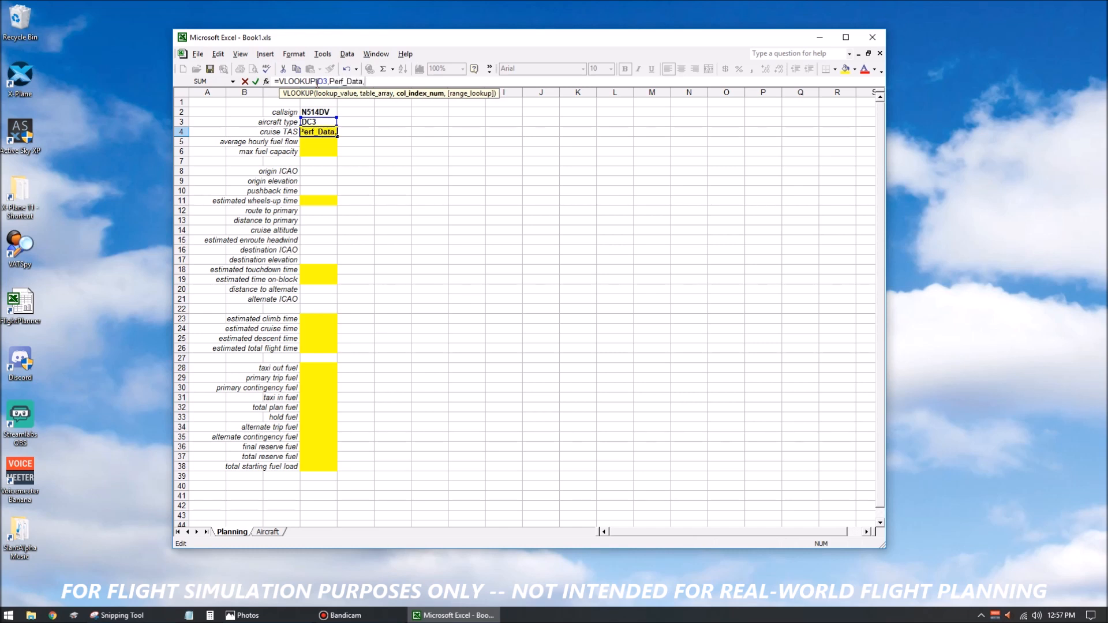
type("2,")
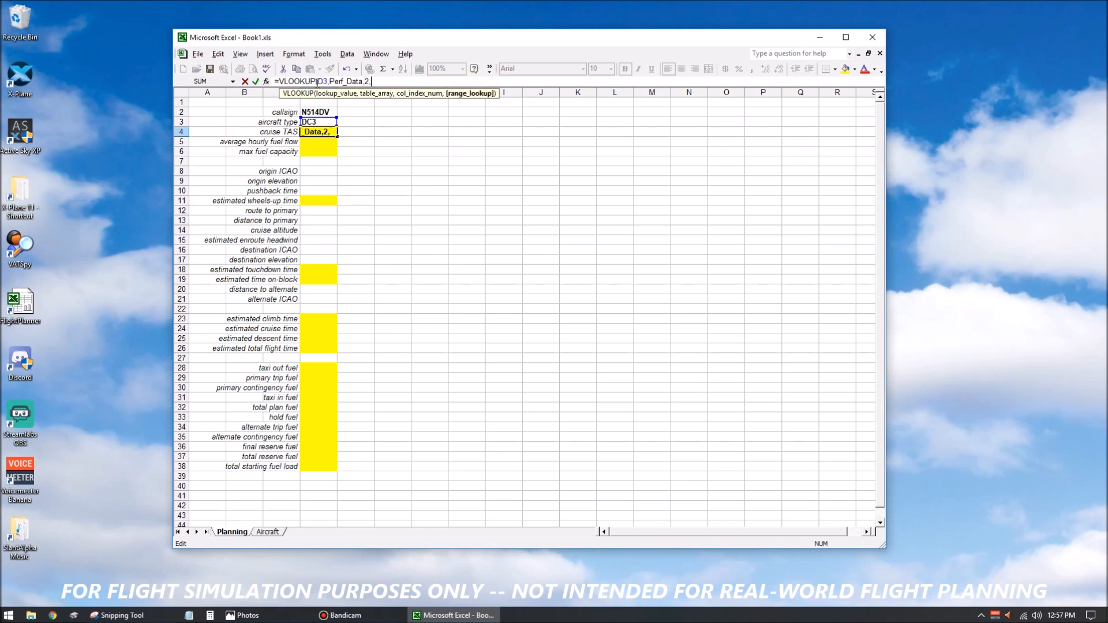
type("FALSE")
key("Return")
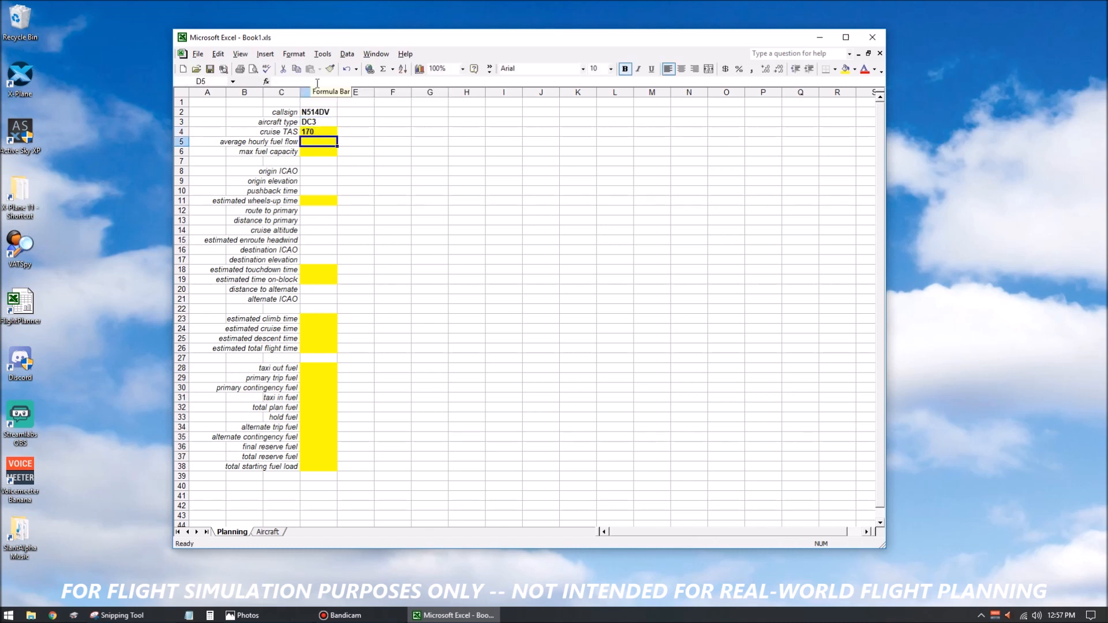
Copy the cruise TAS lookup formula from D4 into the hourly fuel flow cell D5 and the max fuel capacity cell D6.
left_click(320, 132)
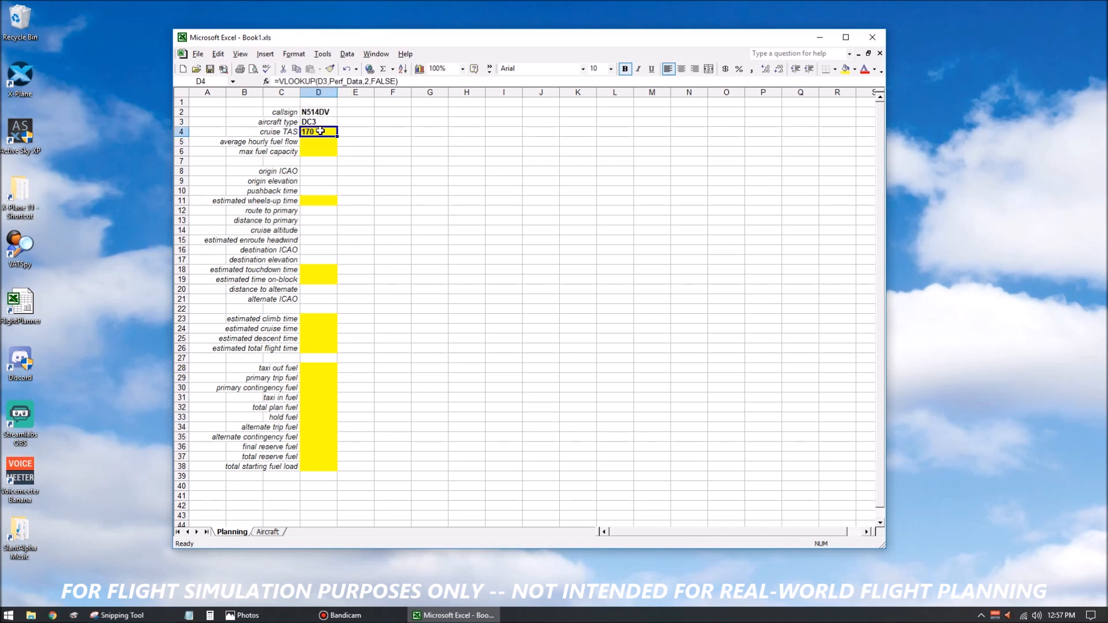
left_click_drag(404, 82, 313, 71)
key("ctrl+c")
left_click(296, 68)
type("=")
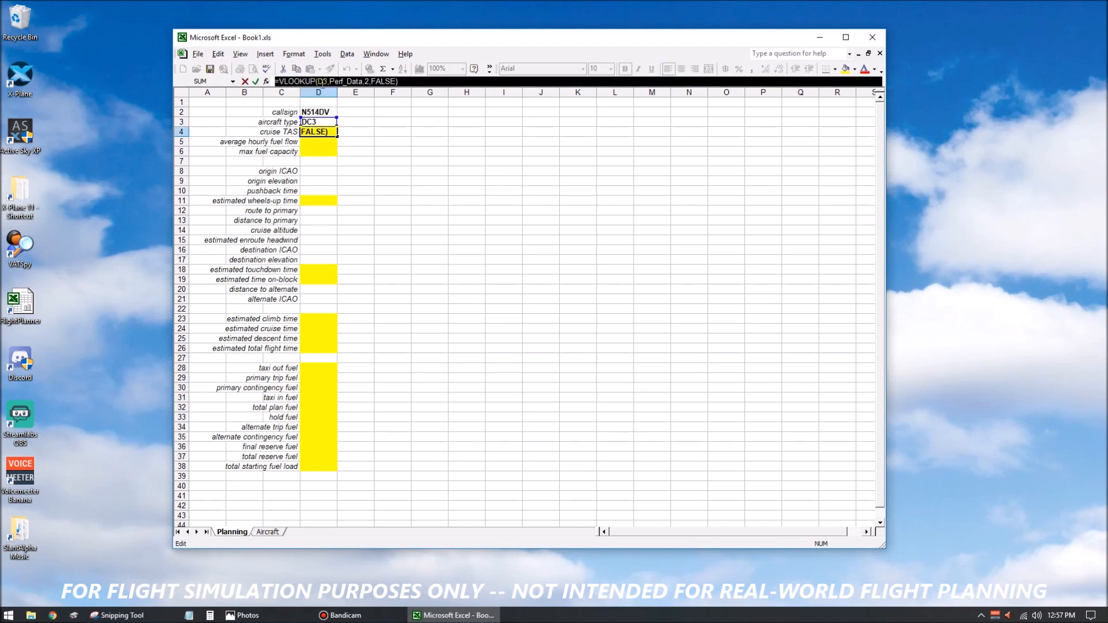
left_click(317, 142)
left_click_drag(297, 81, 255, 82)
key("ctrl+v")
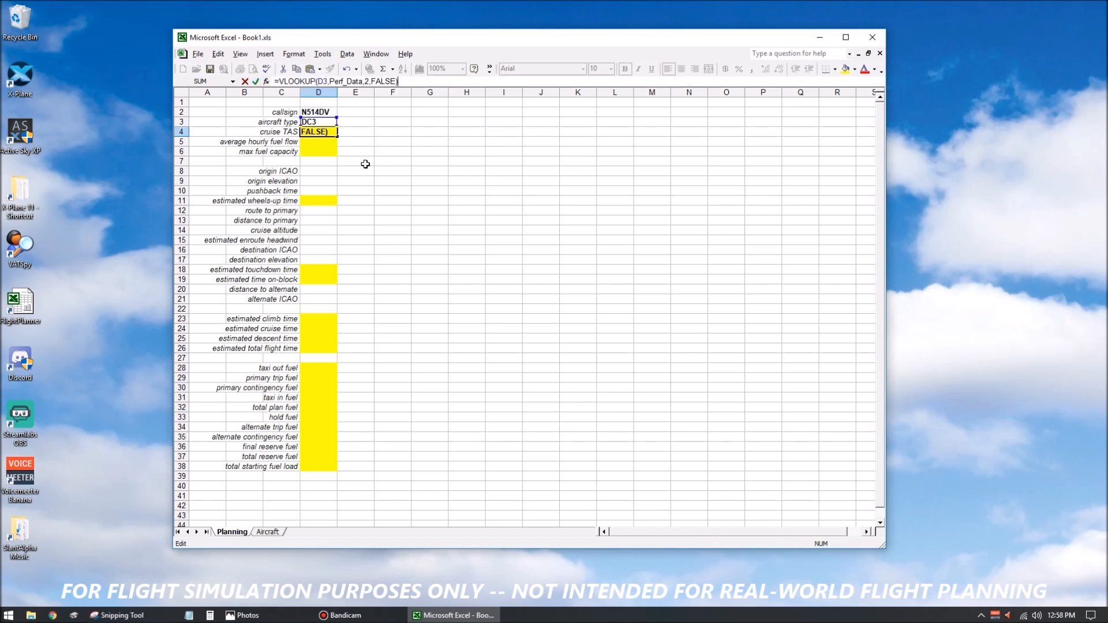
key("Return")
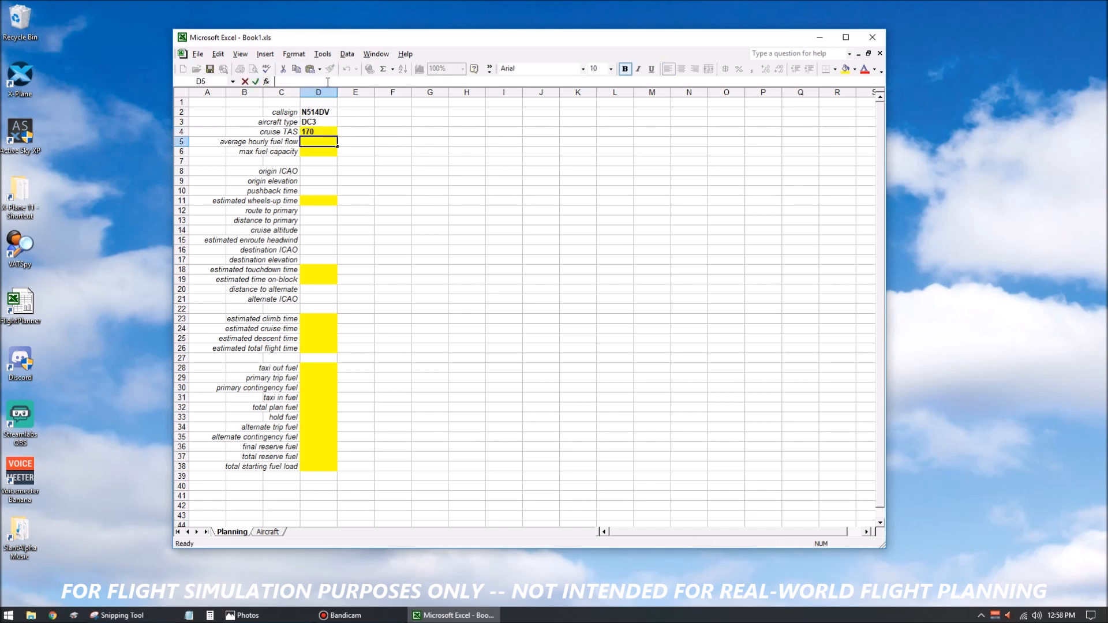
key("ctrl+v")
key("Return")
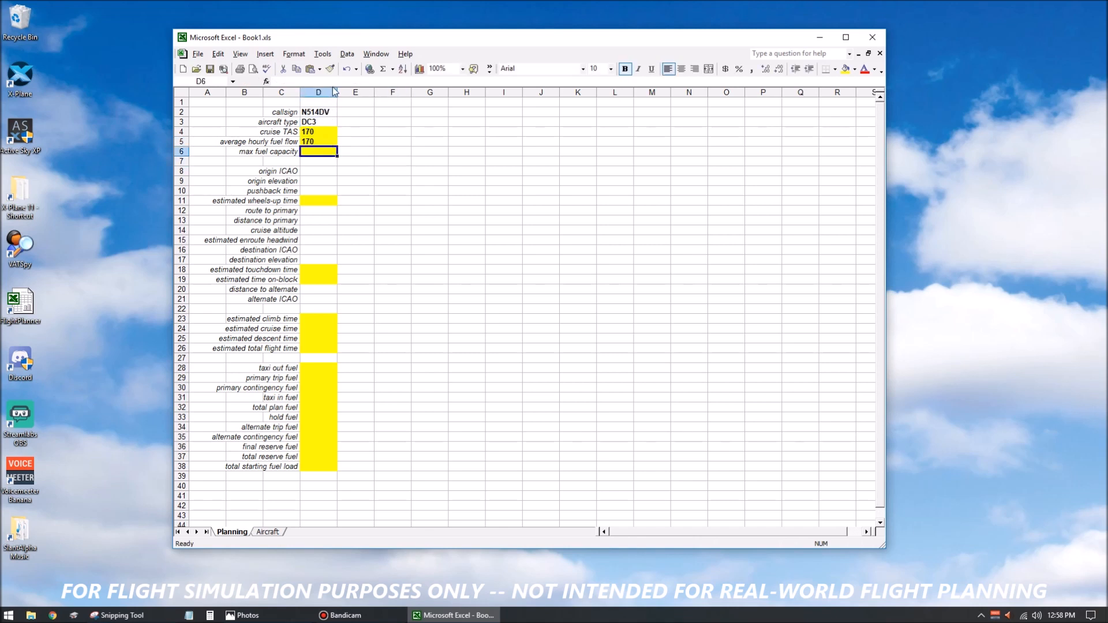
key("ctrl+v")
key("Return")
Set the VLOOKUP column index to 3 in the fuel flow cell D5 and to 4 in the fuel capacity cell D6.
key("Up")
key("Up")
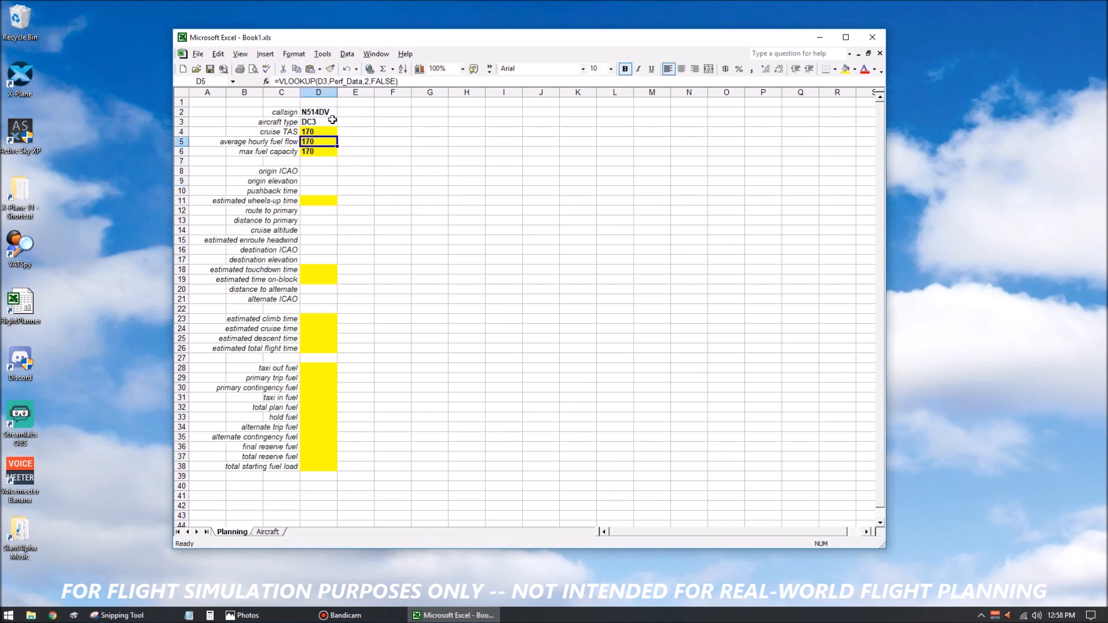
left_click(367, 81)
key("BackSpace")
type("3,Perf_Data,3,FALSE)")
key("Return")
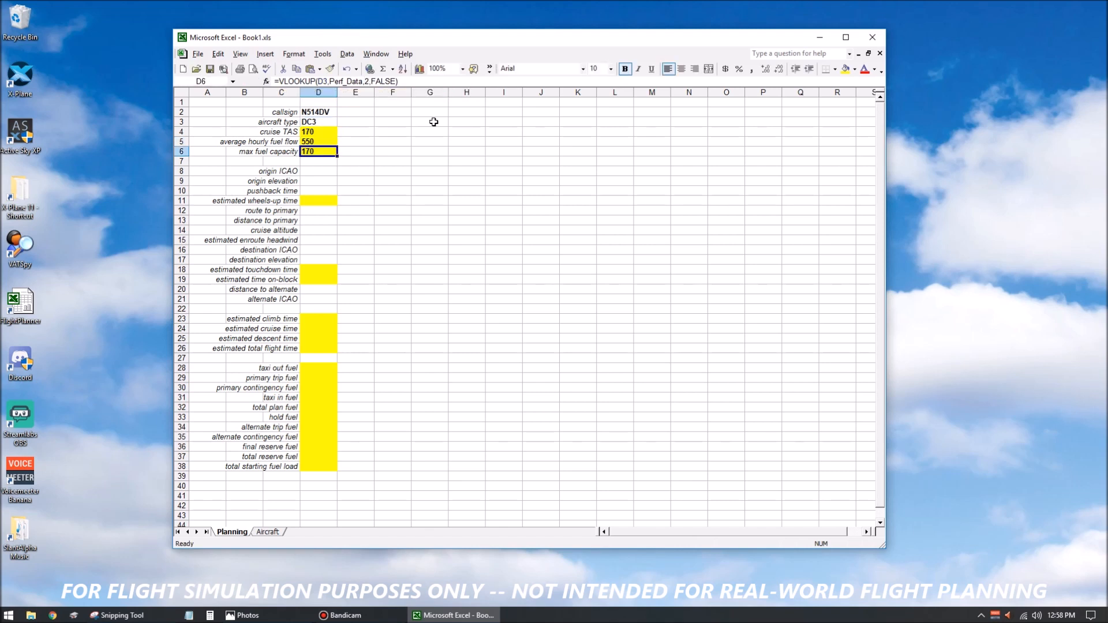
left_click(370, 81)
key("BackSpace")
type("4")
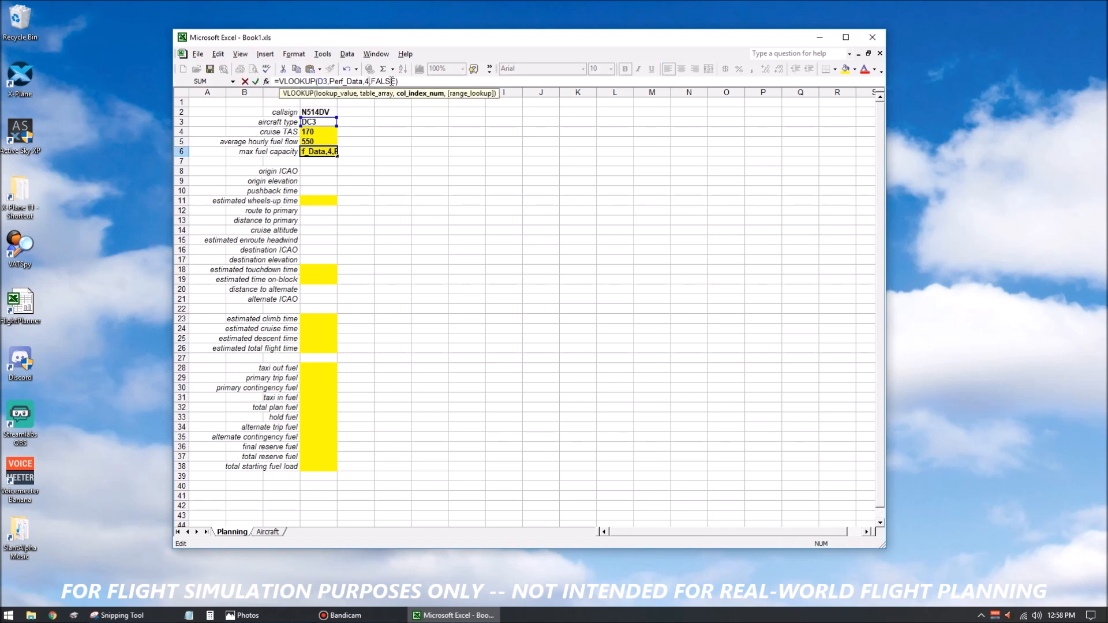
key("Return")
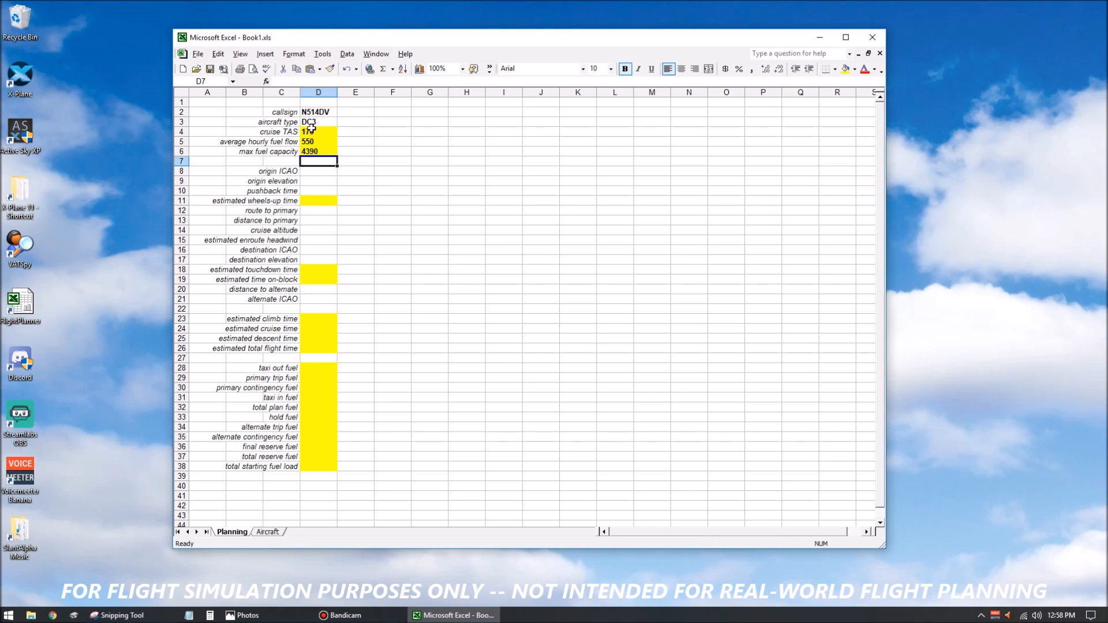
Test the lookup formulas by entering the unlisted aircraft types qqjj and other in cell D3.
left_click(311, 130)
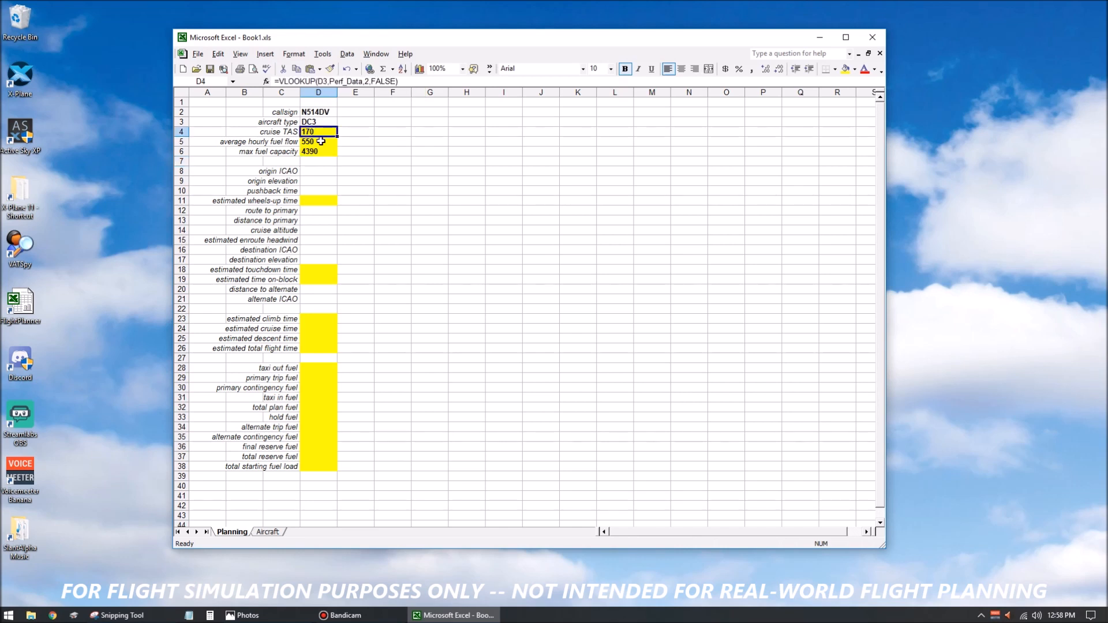
left_click(321, 141)
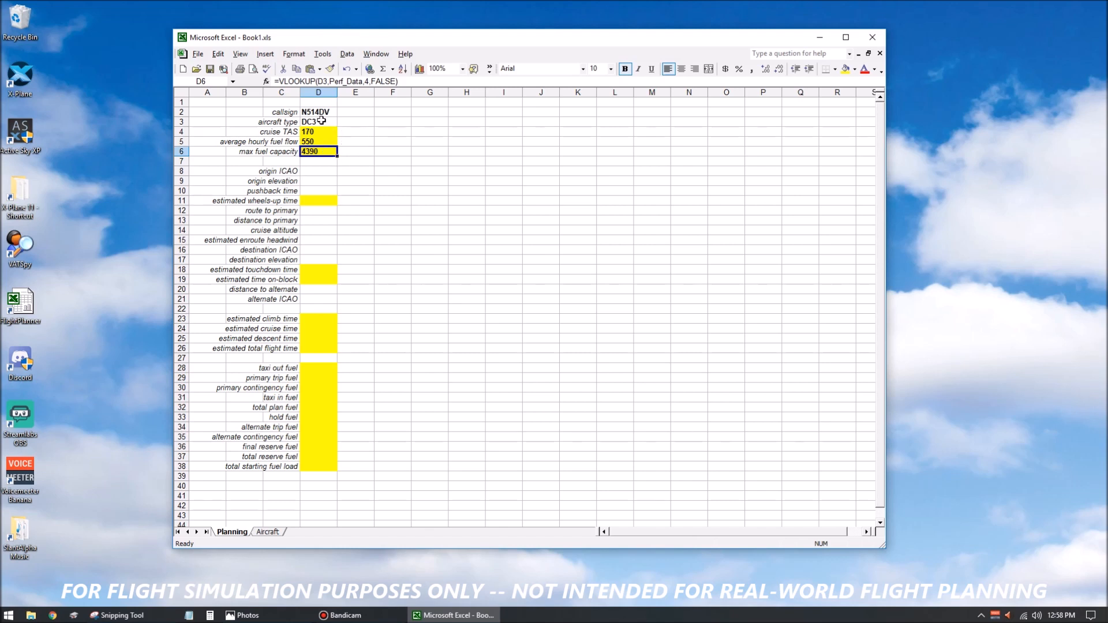
left_click(323, 122)
type("qqjj")
key("Return")
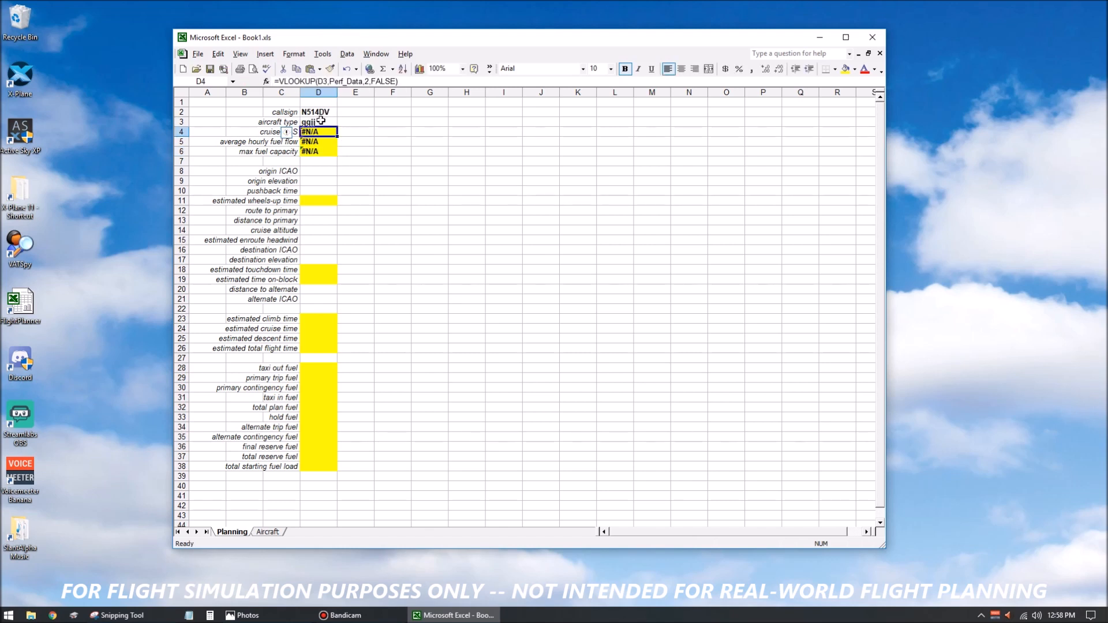
left_click(320, 120)
type("other")
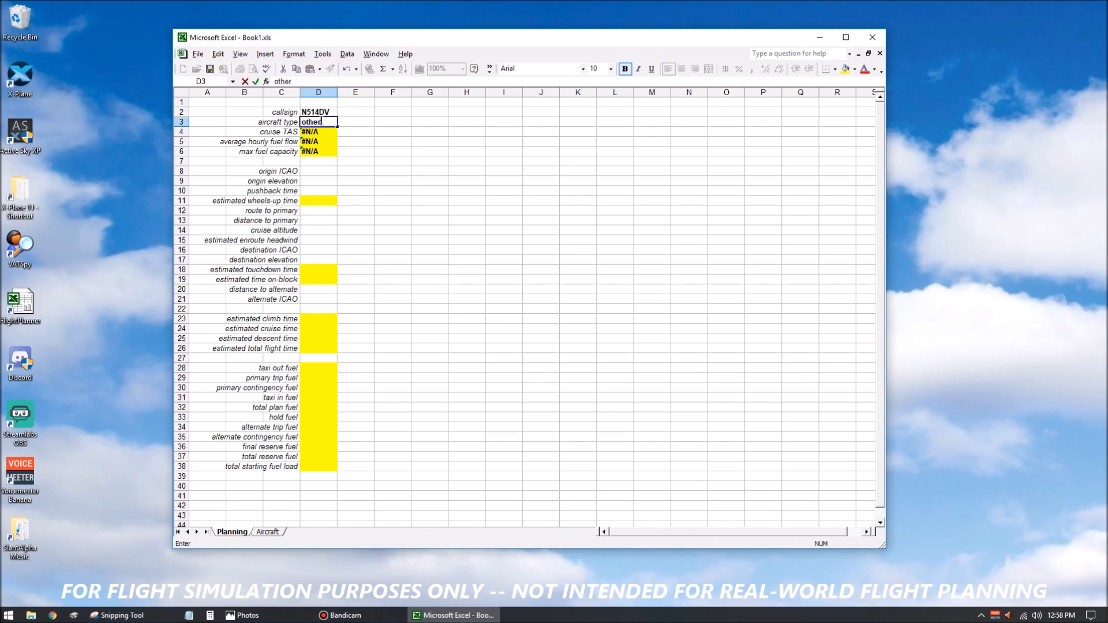
key("Return")
Restore the aircraft type in cell D3 to DC3.
left_click(320, 121)
type("DC3")
key("Return")
left_click(321, 121)
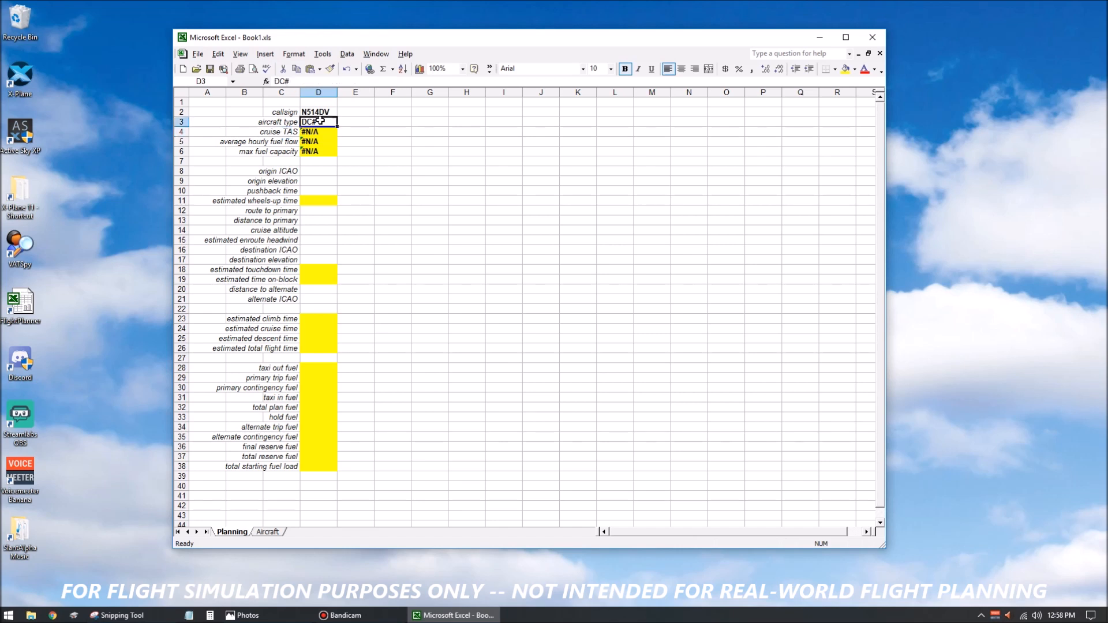
type("DC3")
key("Return")
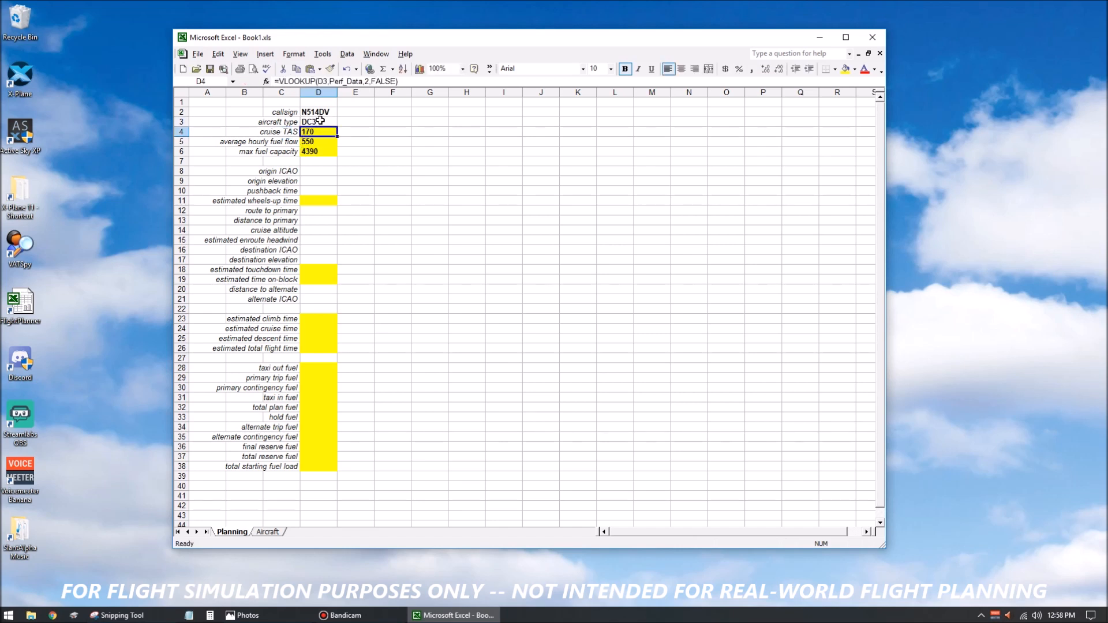
Enter the origin ICAO code KGFK in cell D8 and the origin elevation 845 in cell D9.
key("Down")
key("Down")
key("Down")
key("Down")
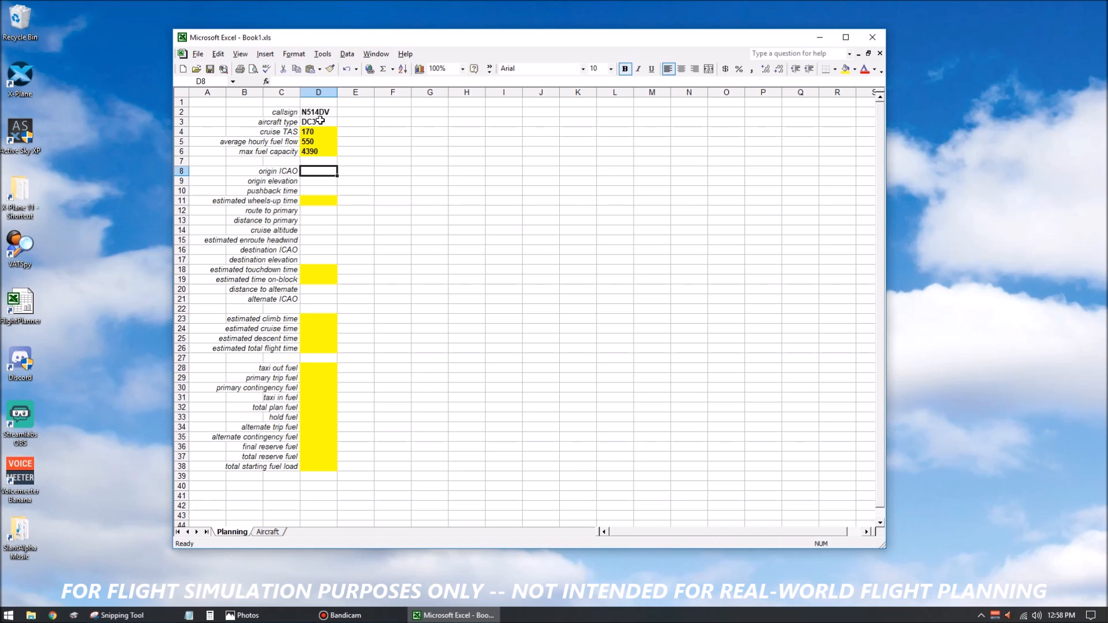
type("KG")
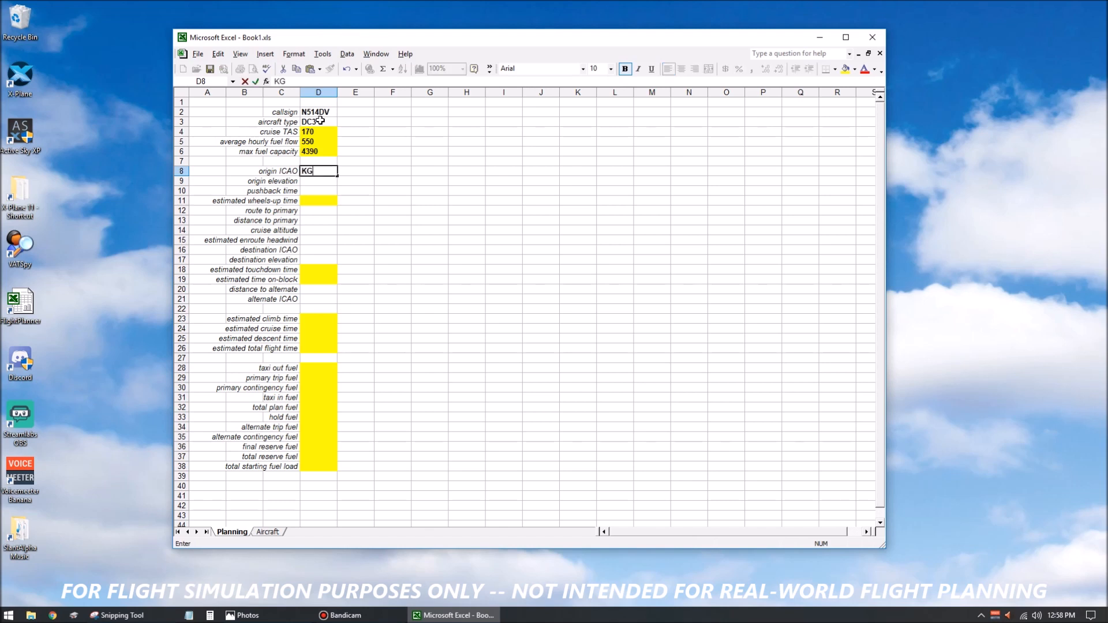
type("FK")
key("Return")
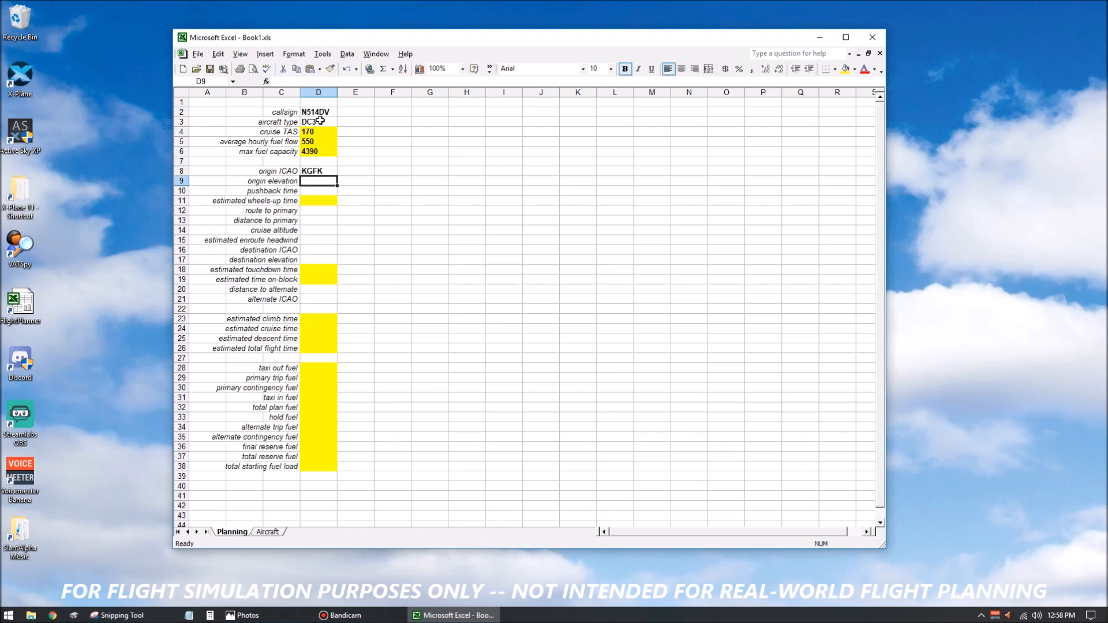
type("845")
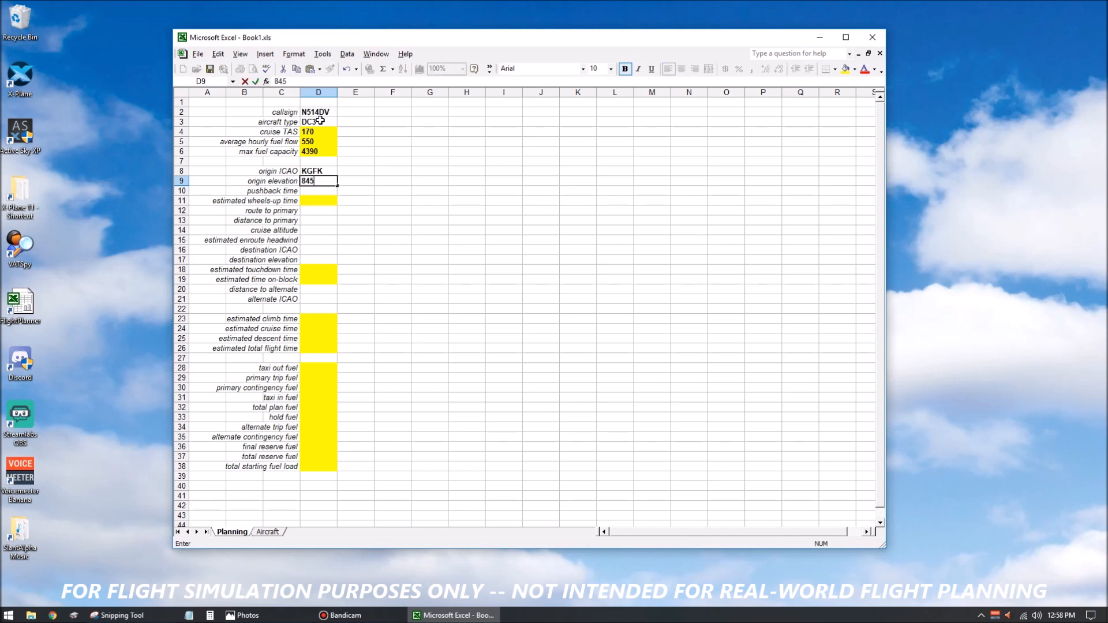
key("Return")
Enter the pushback time 20:30 in cell D10 and check how the time is stored.
type("20:30")
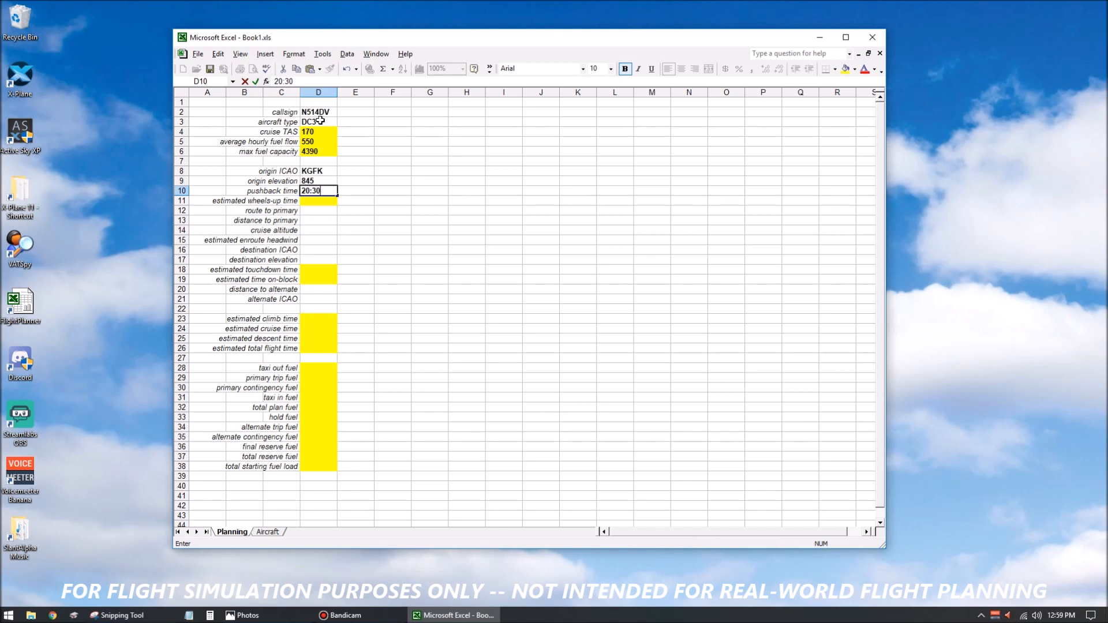
key("Return")
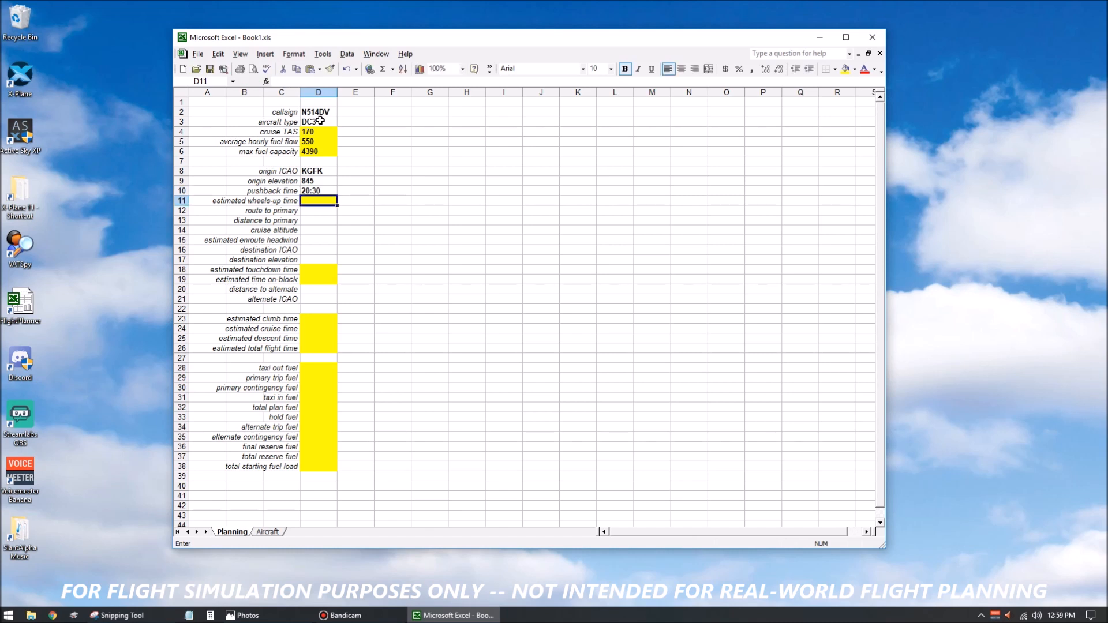
key("Up")
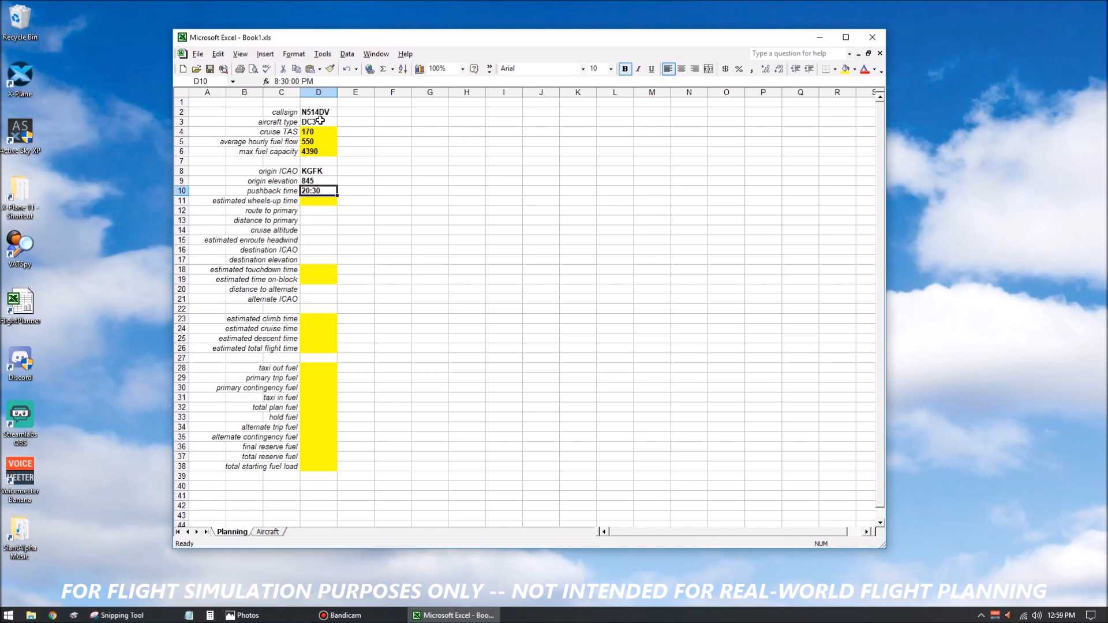
key("Down")
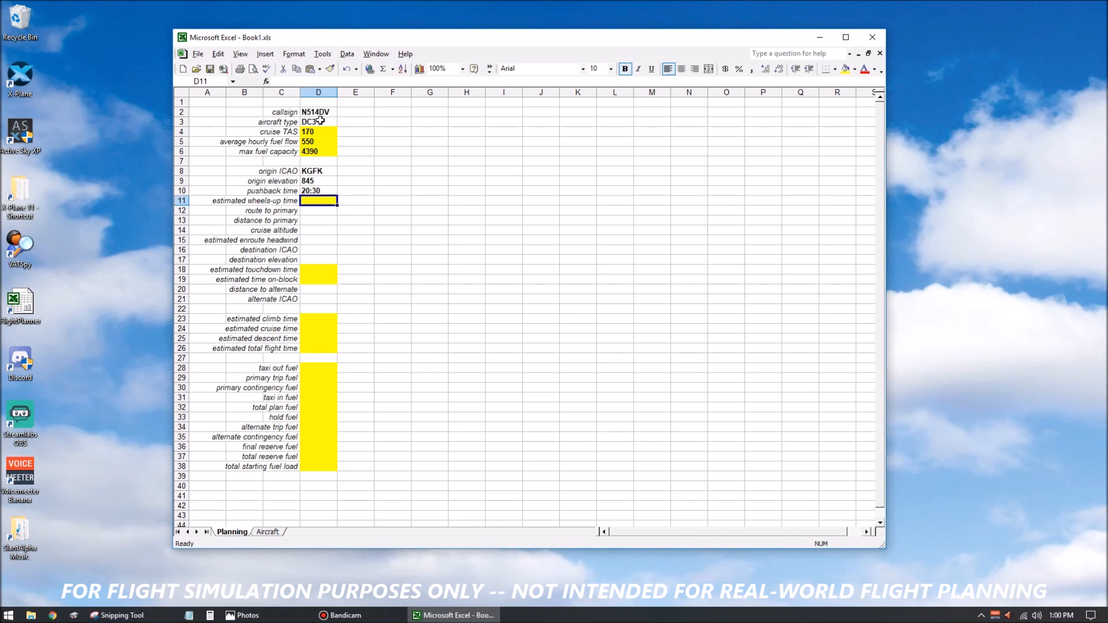
Enter the estimated wheels-up time formula =D10+(10/1440) in cell D11.
type("=")
key("Up")
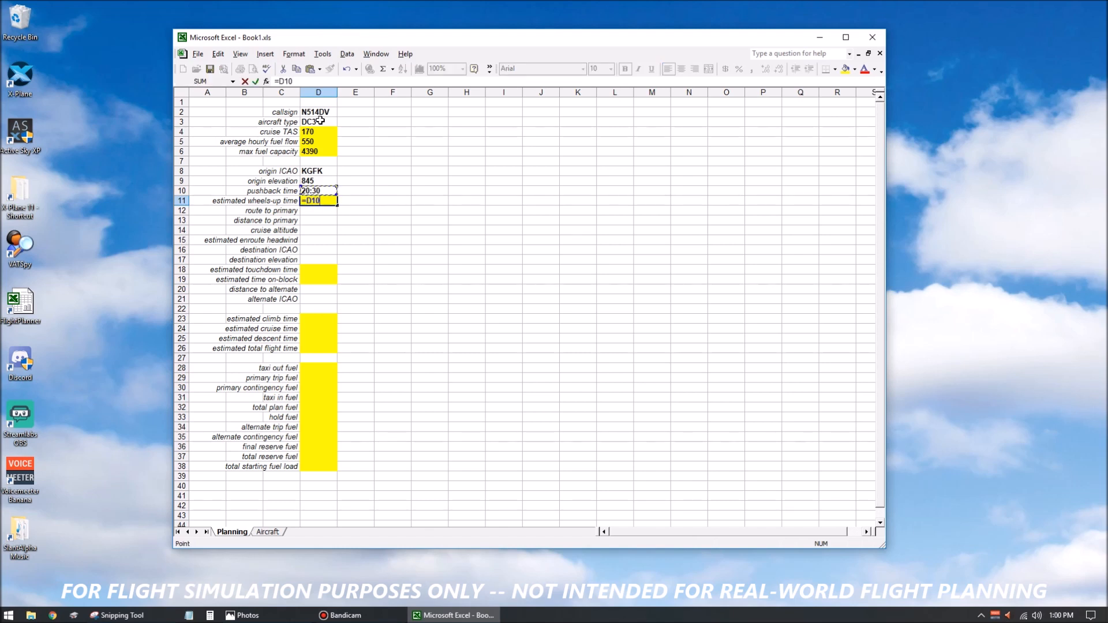
type("+(10/1440")
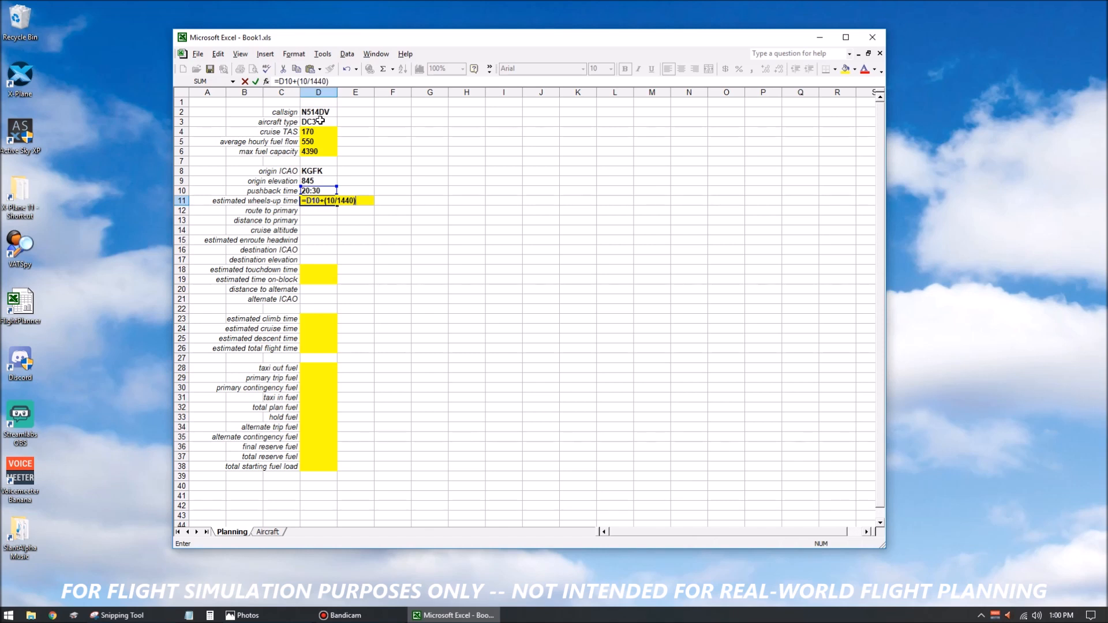
key("Return")
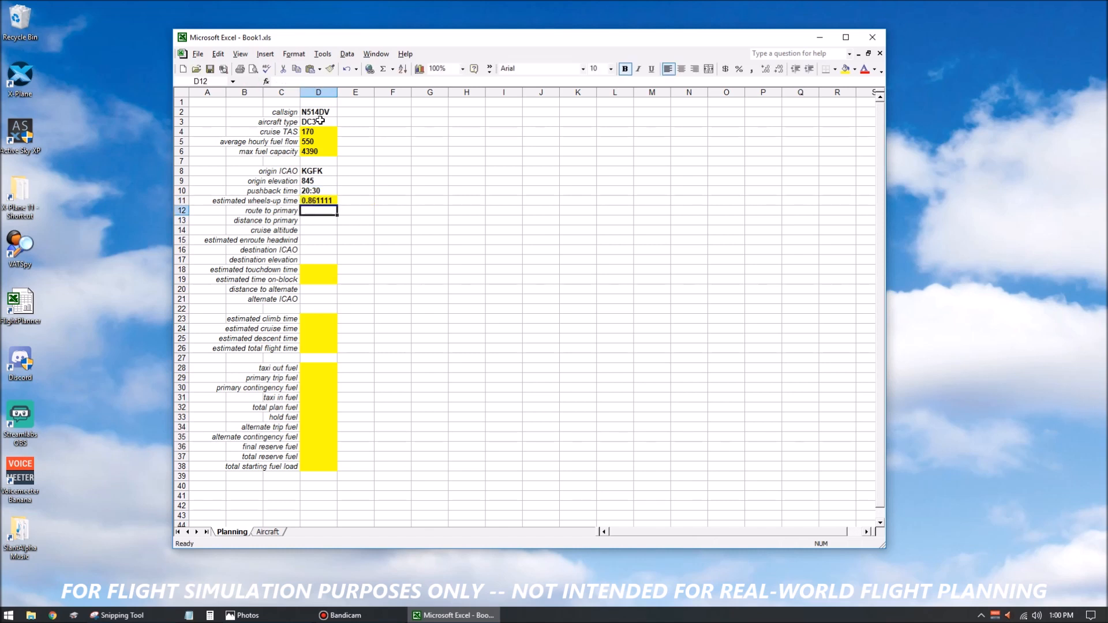
Format the estimated wheels-up time cell D11 as Time using the 24-hour 13:30 type.
key("Up")
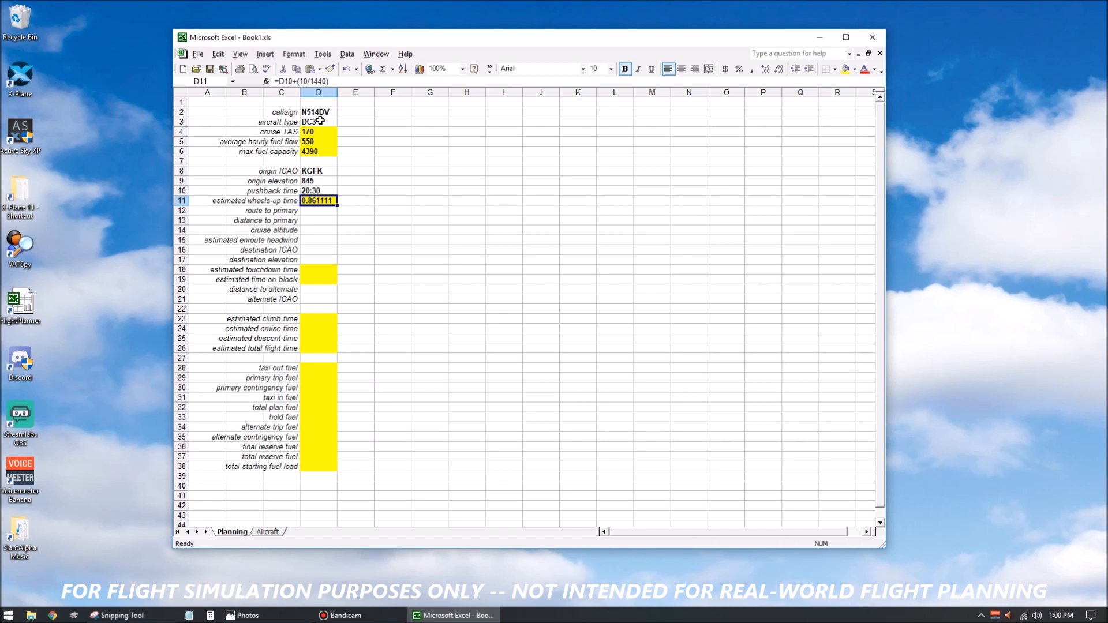
key("ctrl+1")
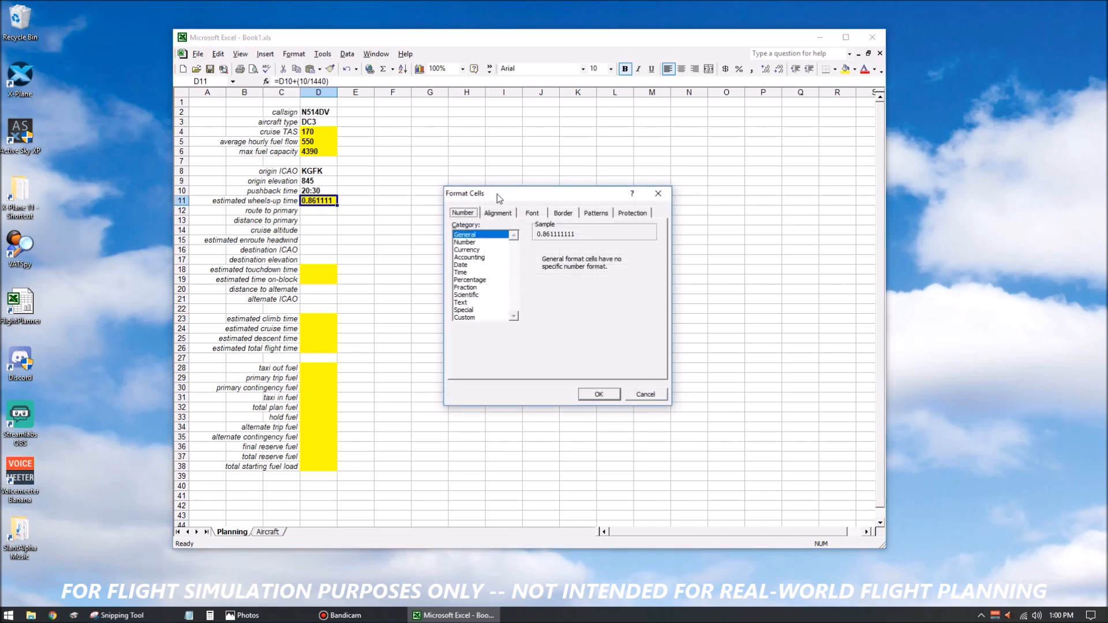
left_click_drag(497, 194, 475, 183)
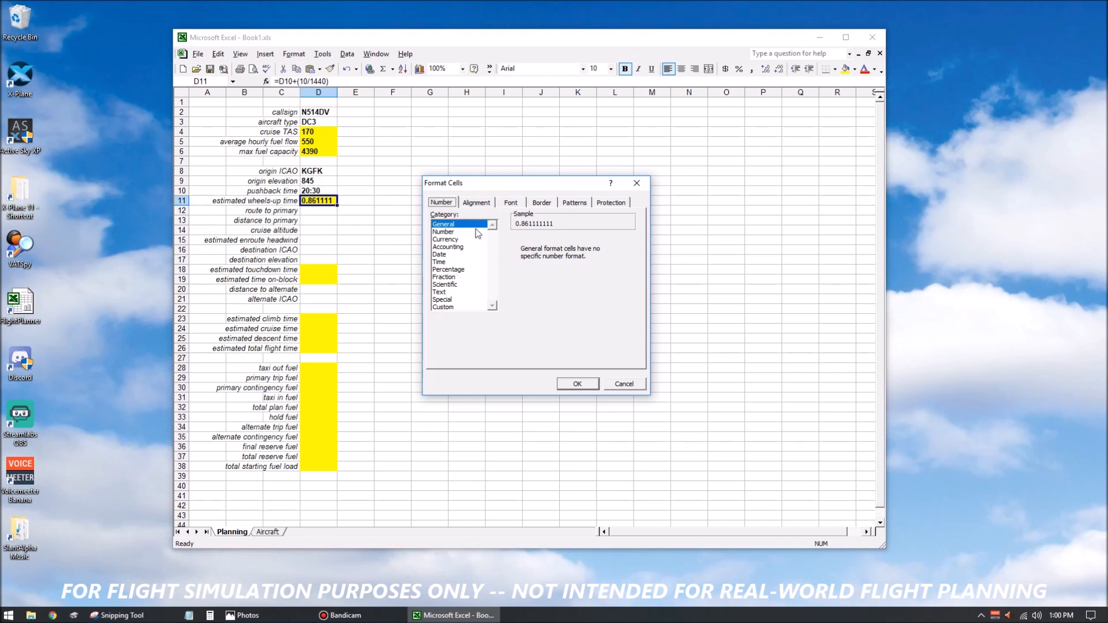
left_click(444, 263)
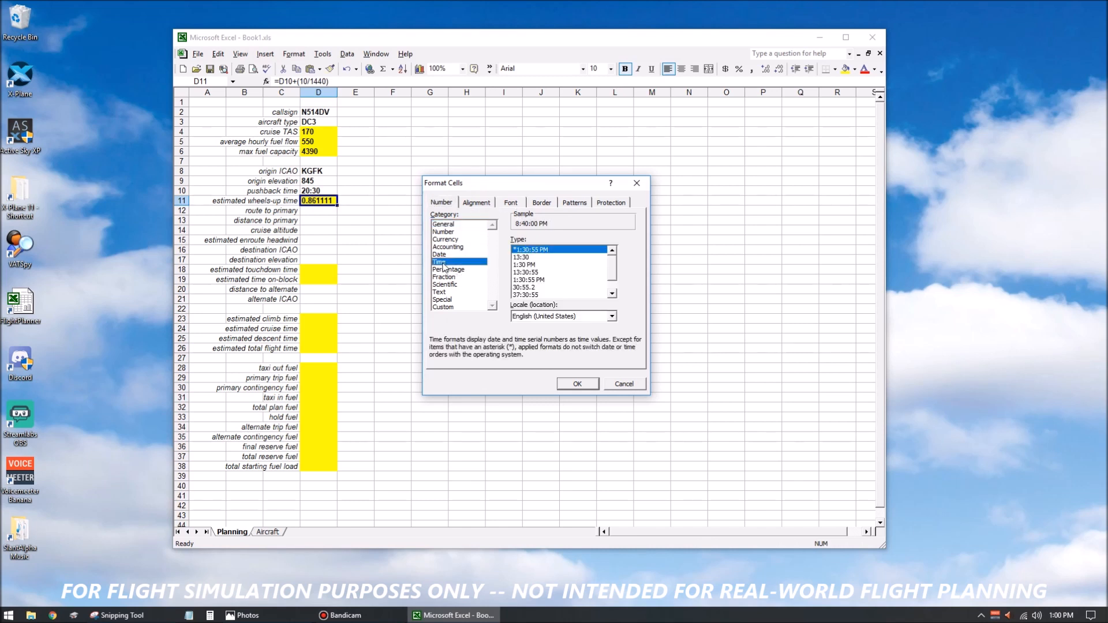
left_click(525, 258)
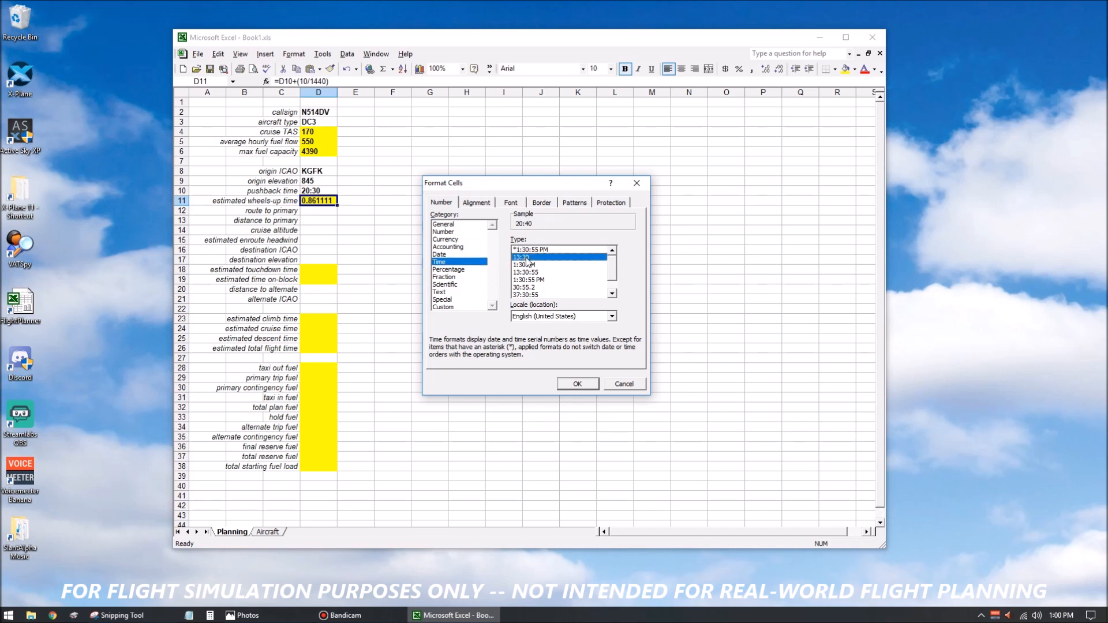
left_click(576, 385)
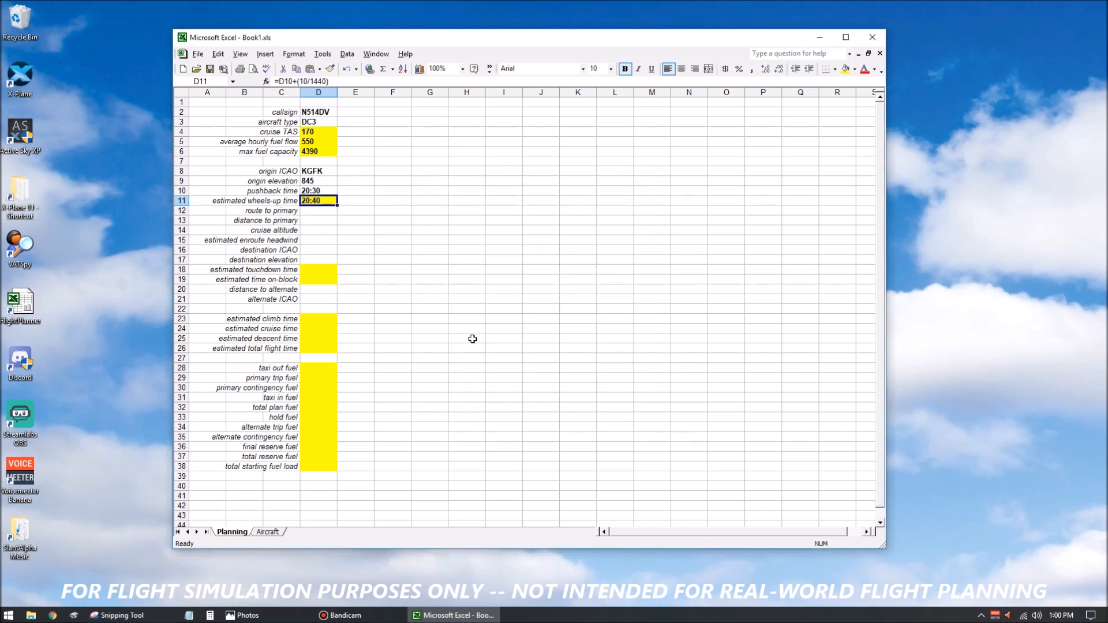
Enter the route to primary GFK V430 DLH in cell D12.
left_click(322, 210)
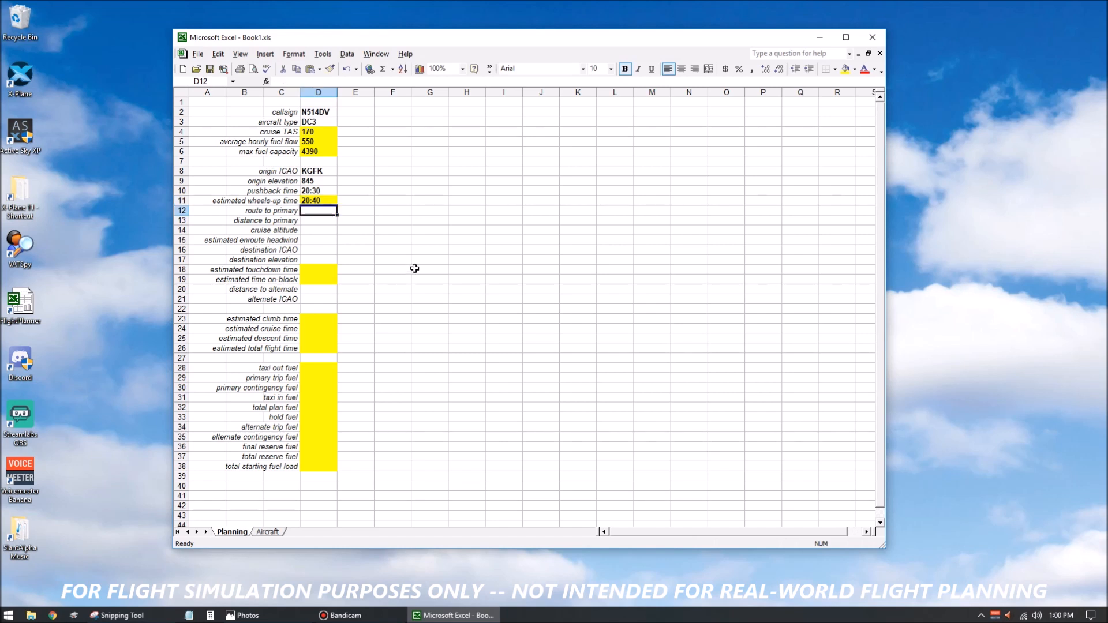
type("GFK ")
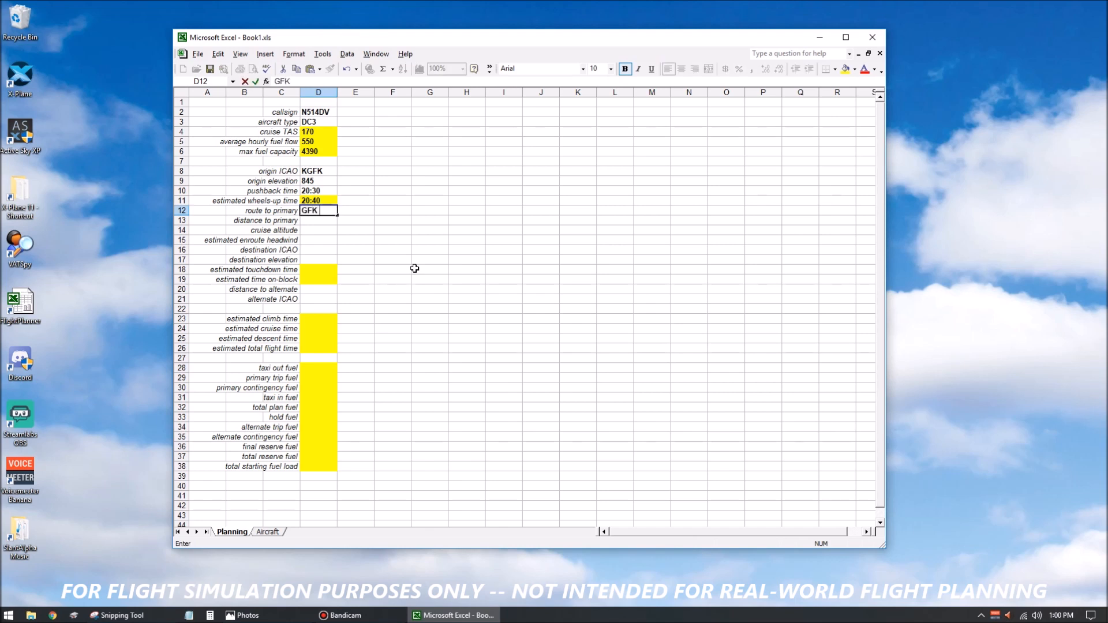
type("V430 DLH")
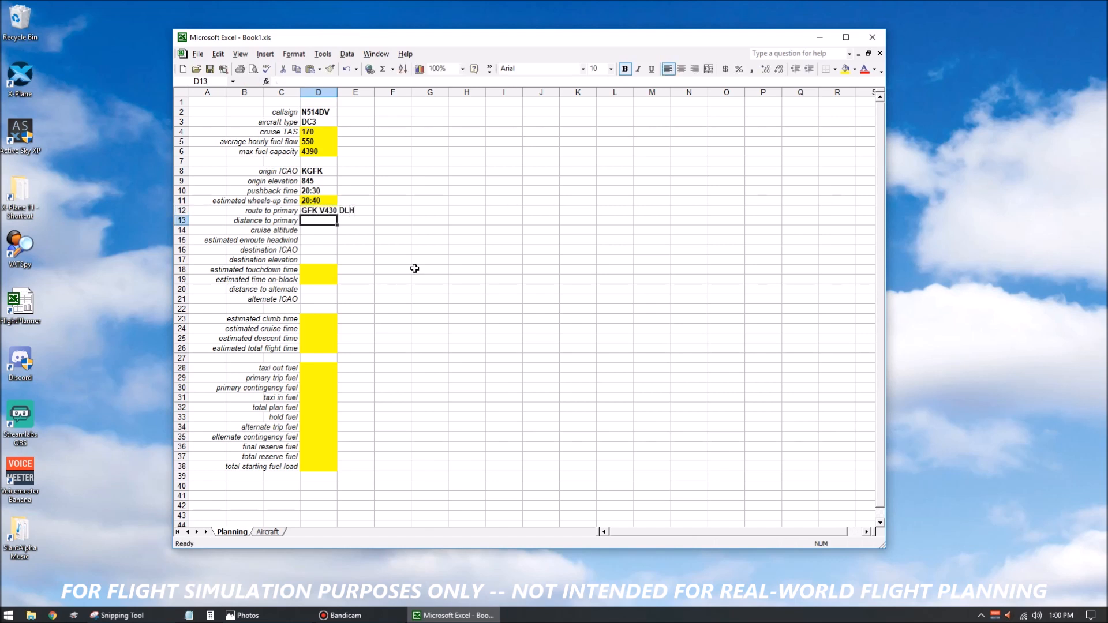
Enter the distance to primary 223.9 in cell D13 and the cruise altitude 11000 in cell D14.
type("223.9")
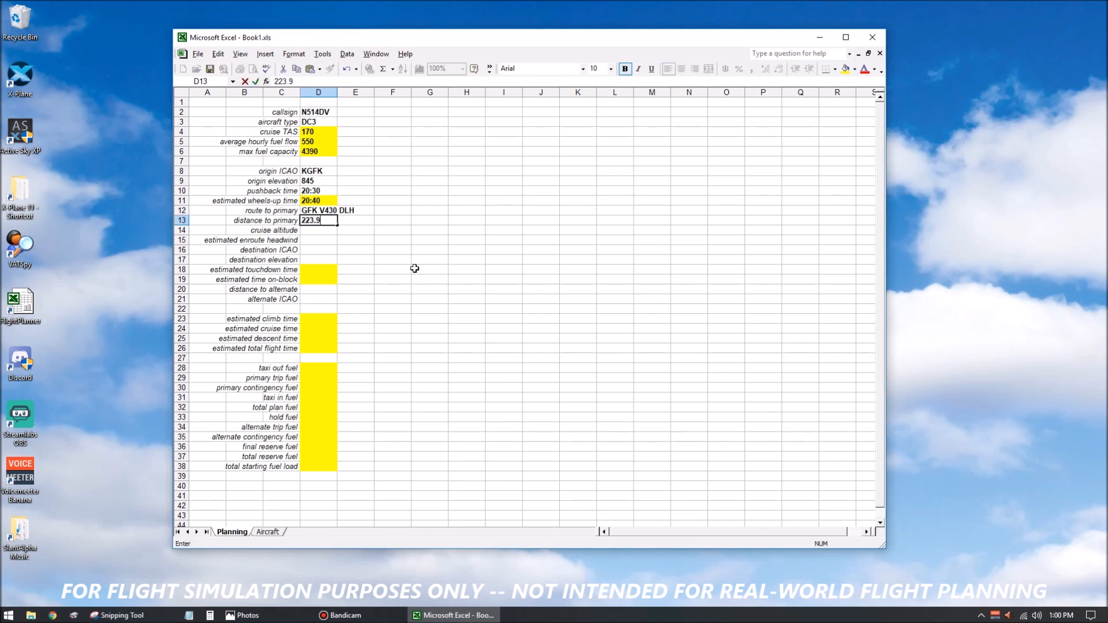
key("Return")
type("11000")
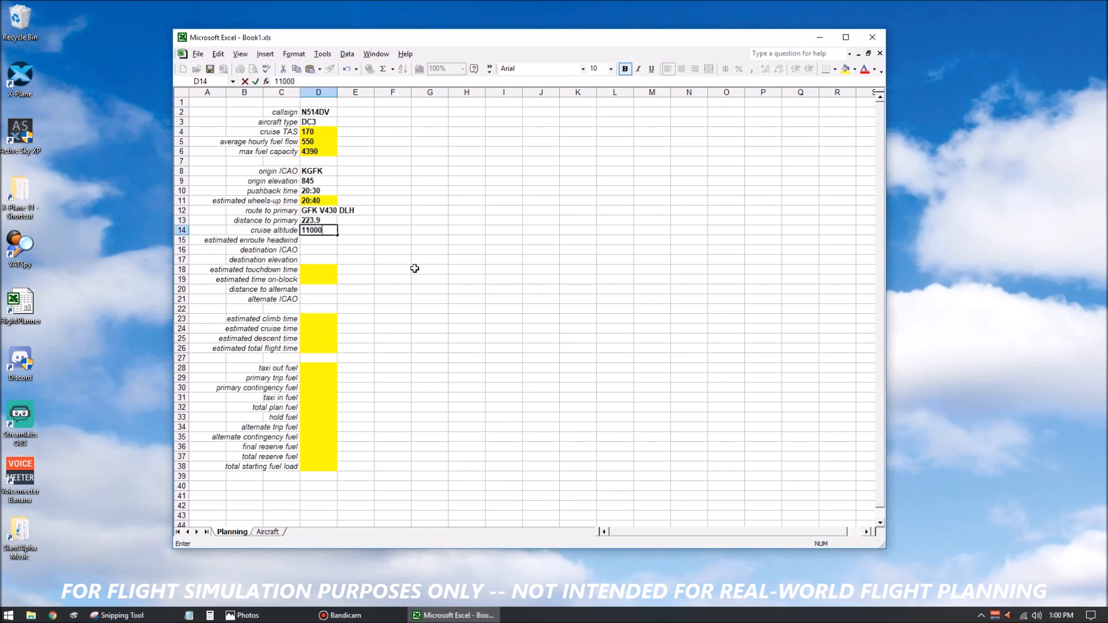
key("Return")
key("Up")
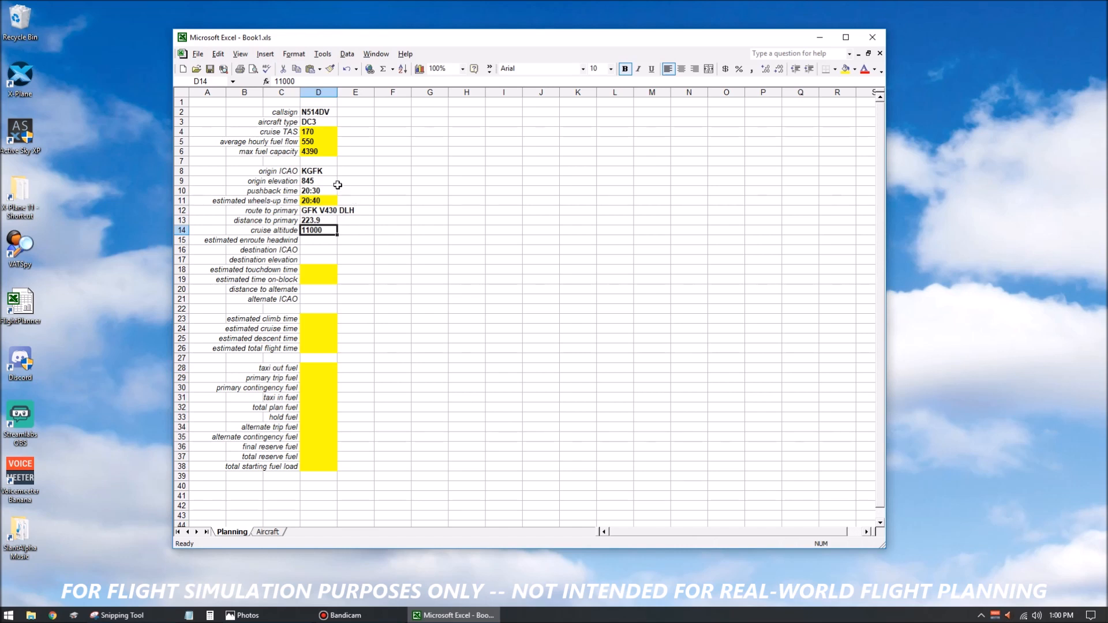
Format the origin elevation, cruise altitude and destination elevation cells D9, D14 and D17 as Number with 0 decimal places and a 1000 separator.
left_click(328, 180)
left_click(326, 230, "ctrl")
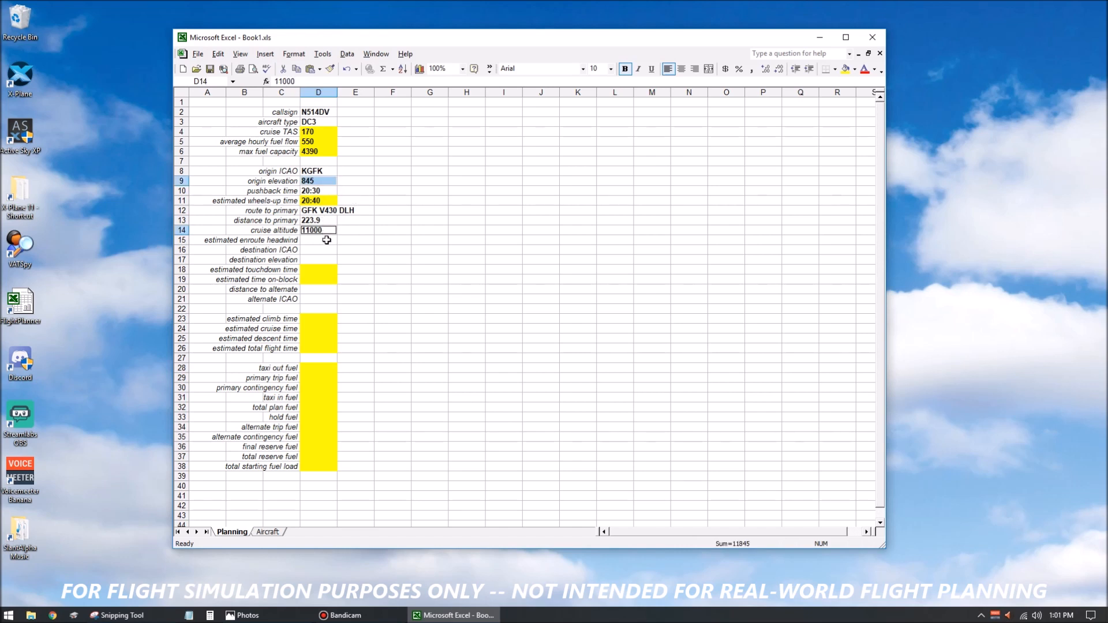
left_click(323, 259, "ctrl")
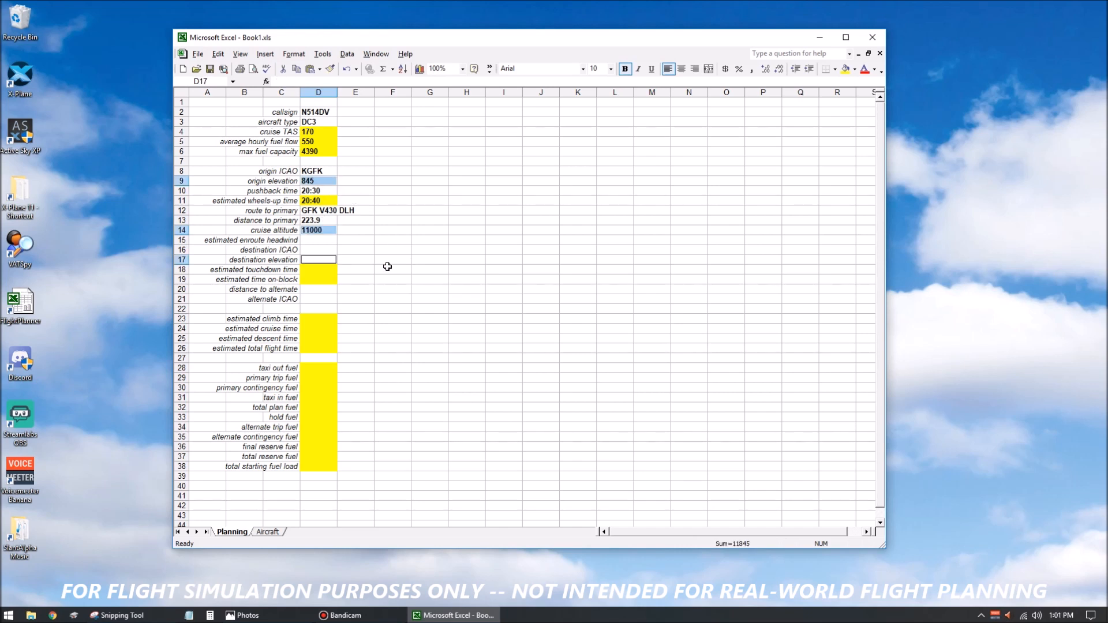
key("ctrl+1")
left_click(448, 233)
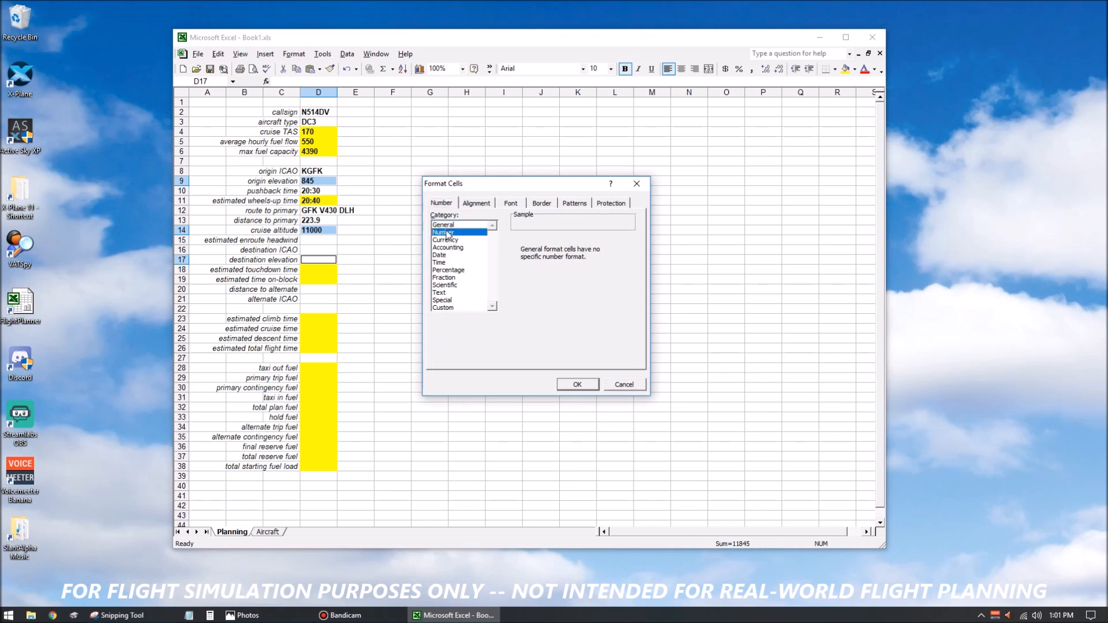
left_click(600, 244)
left_click(600, 244)
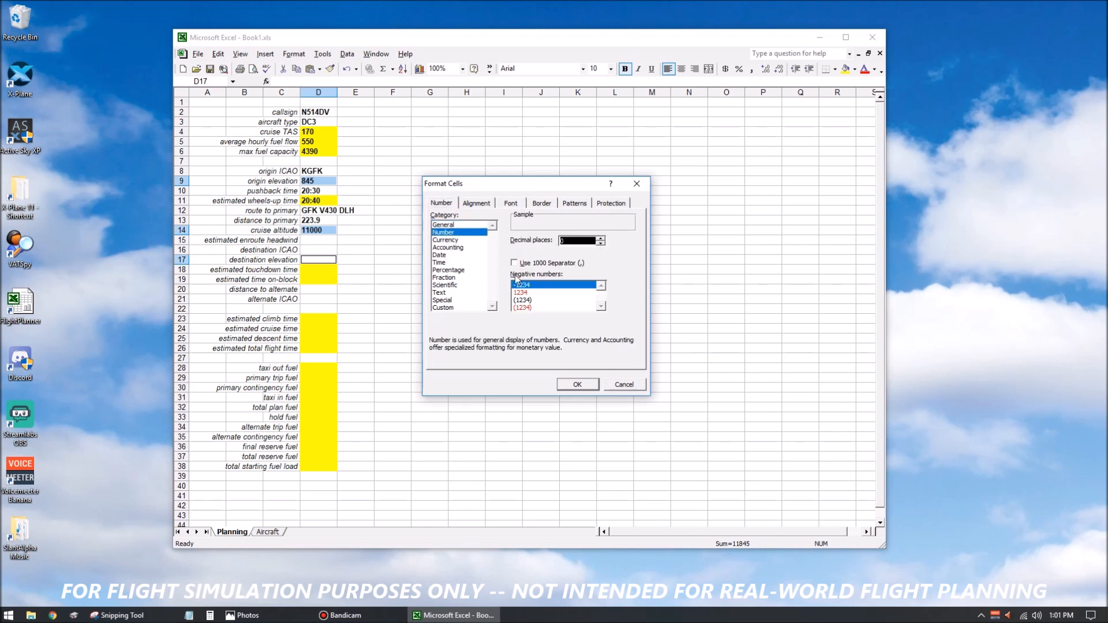
left_click(514, 263)
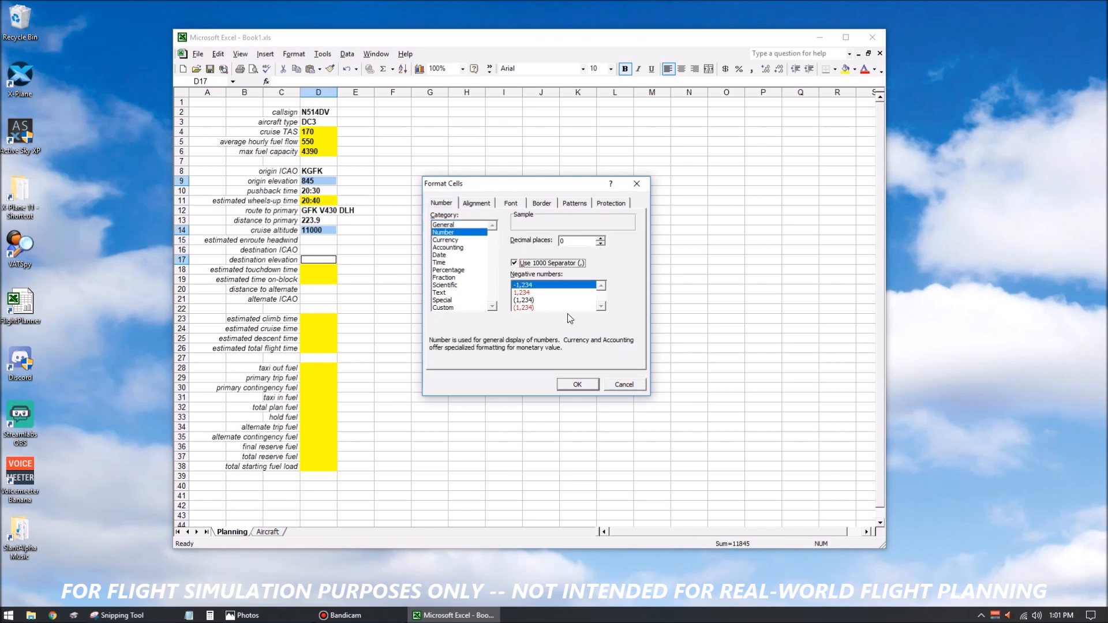
left_click(578, 384)
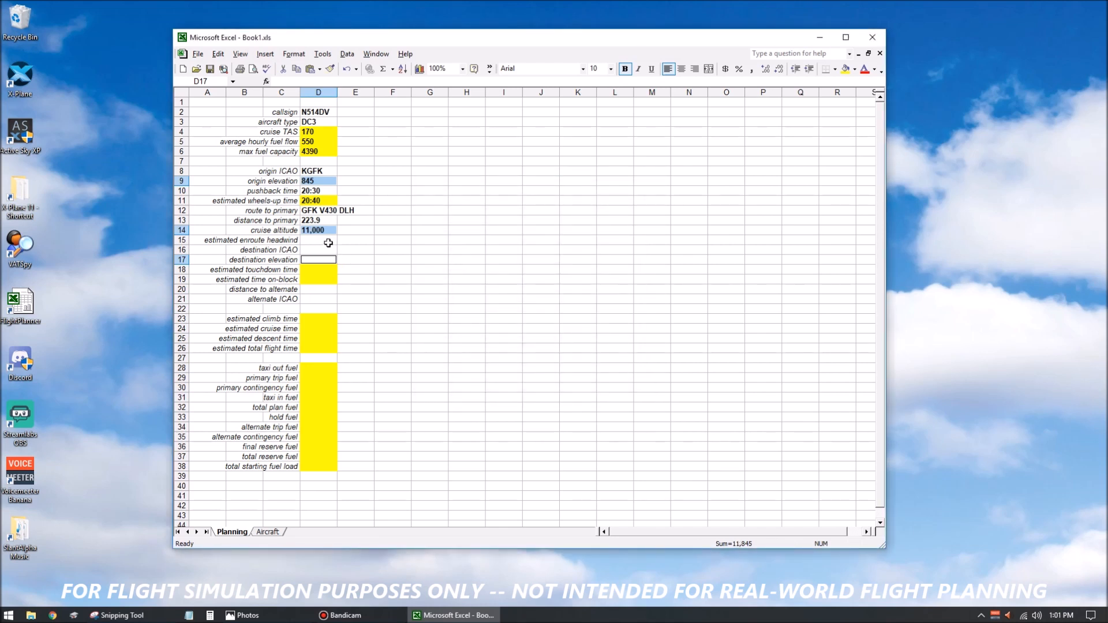
Enter the estimated enroute headwind -25 in cell D15.
left_click(328, 241)
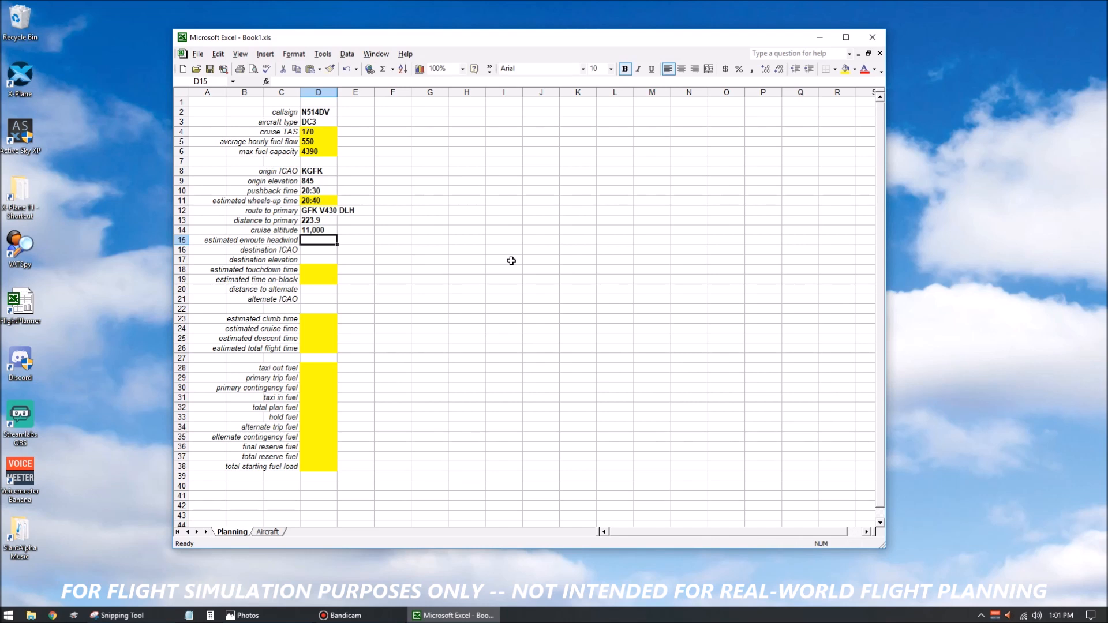
type("-25")
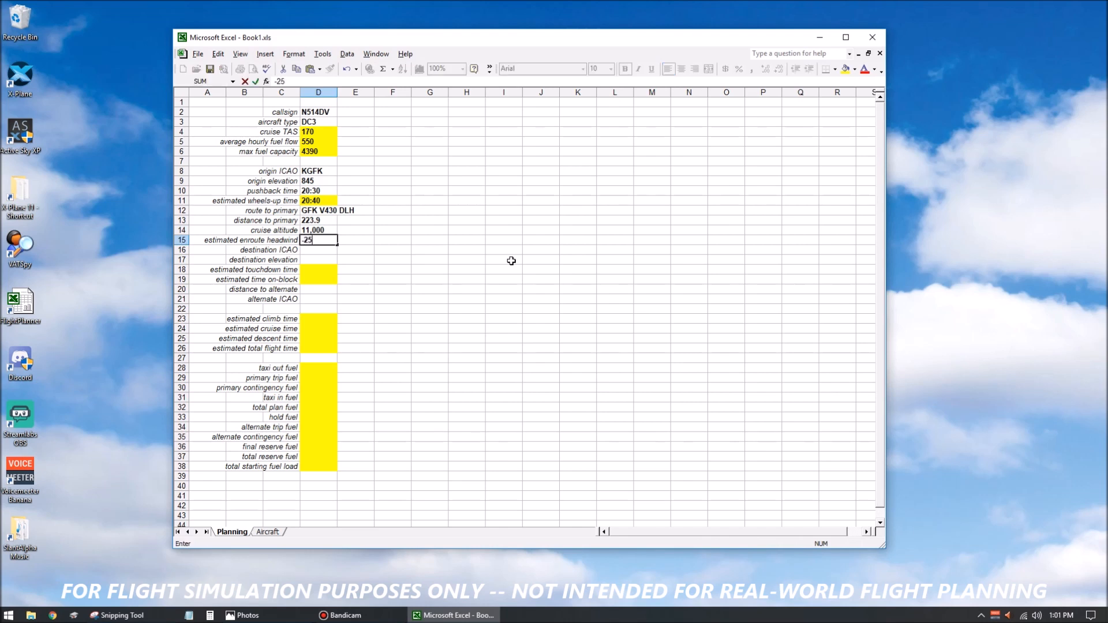
key("Return")
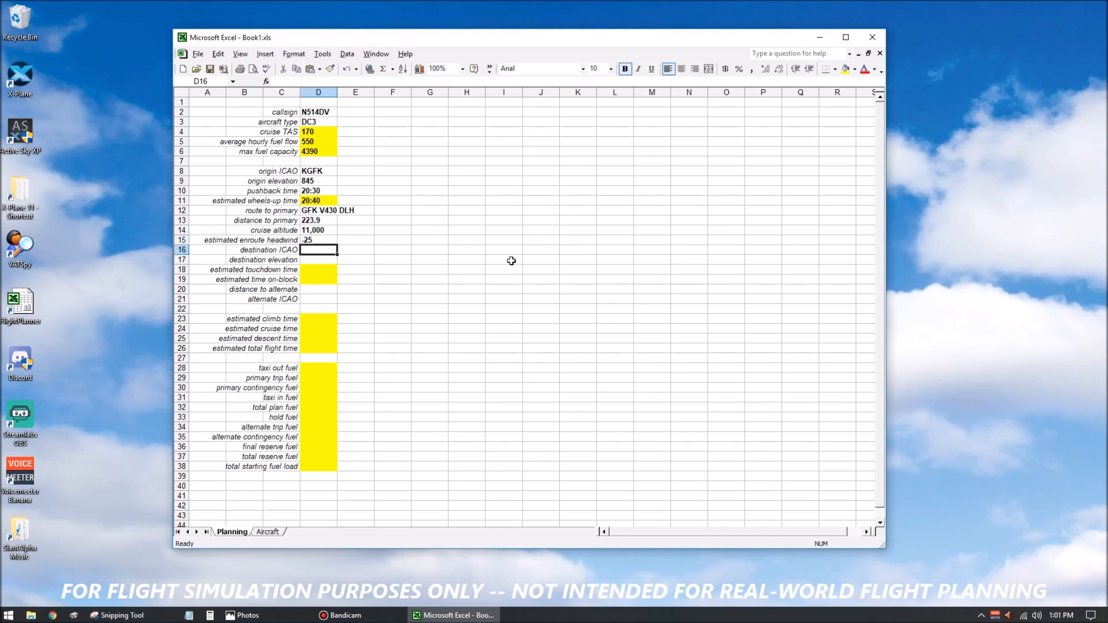
Format the estimated enroute headwind cell D15 as Number with 1 decimal place.
key("Up")
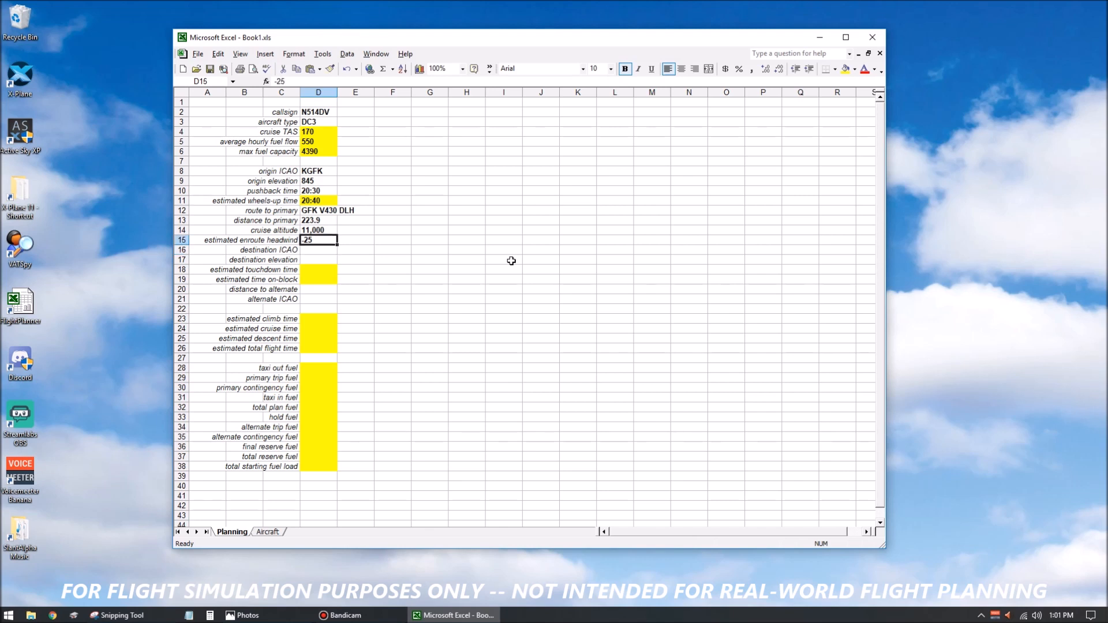
key("ctrl+1")
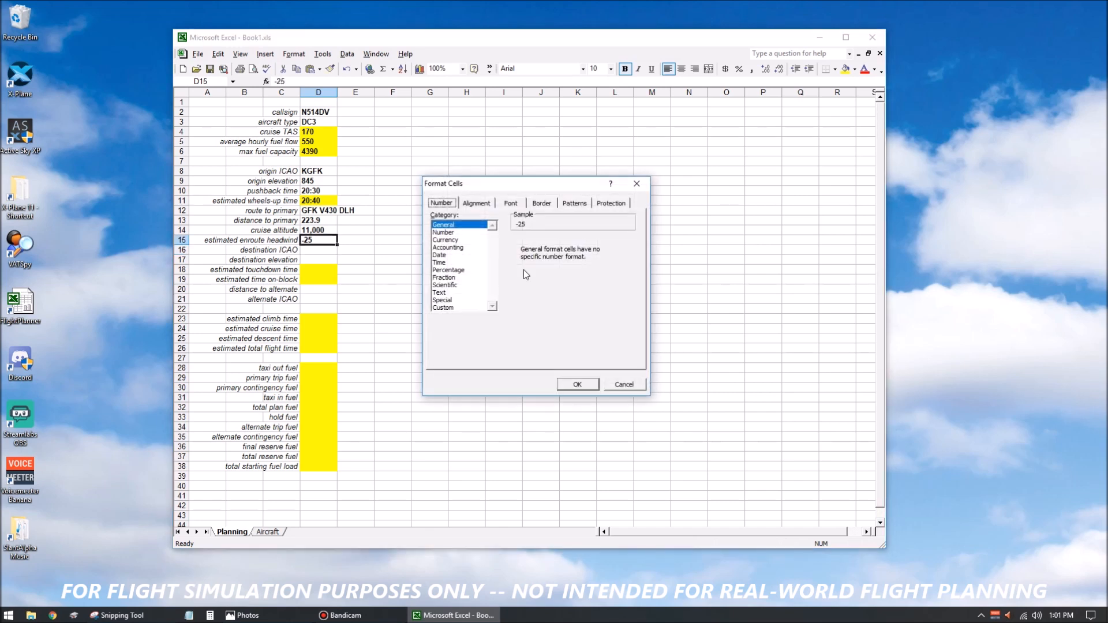
left_click(450, 233)
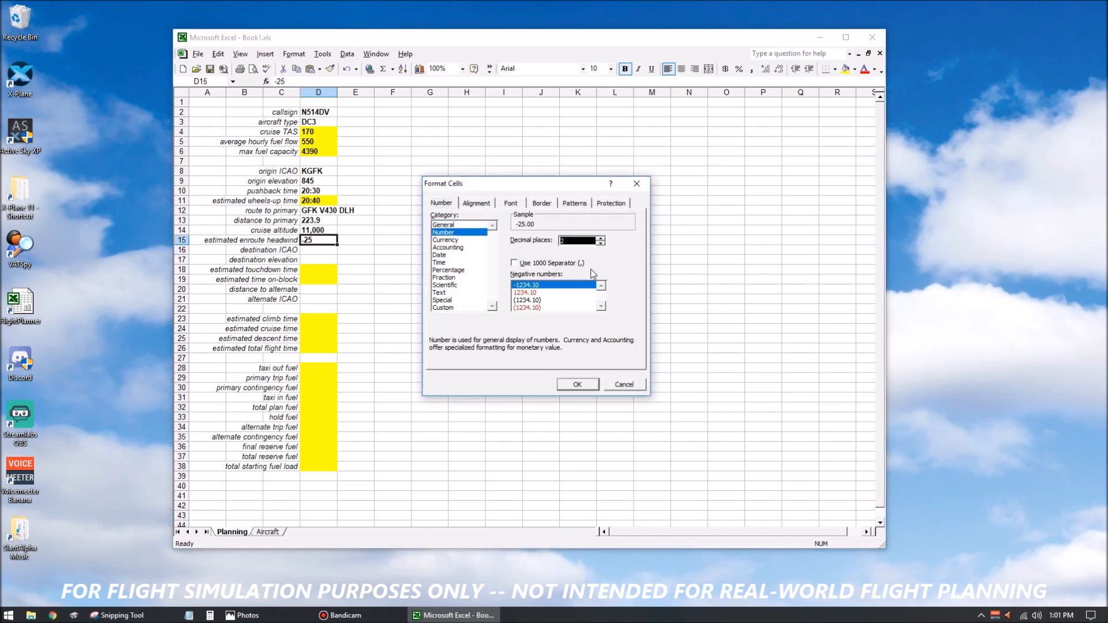
left_click(579, 383)
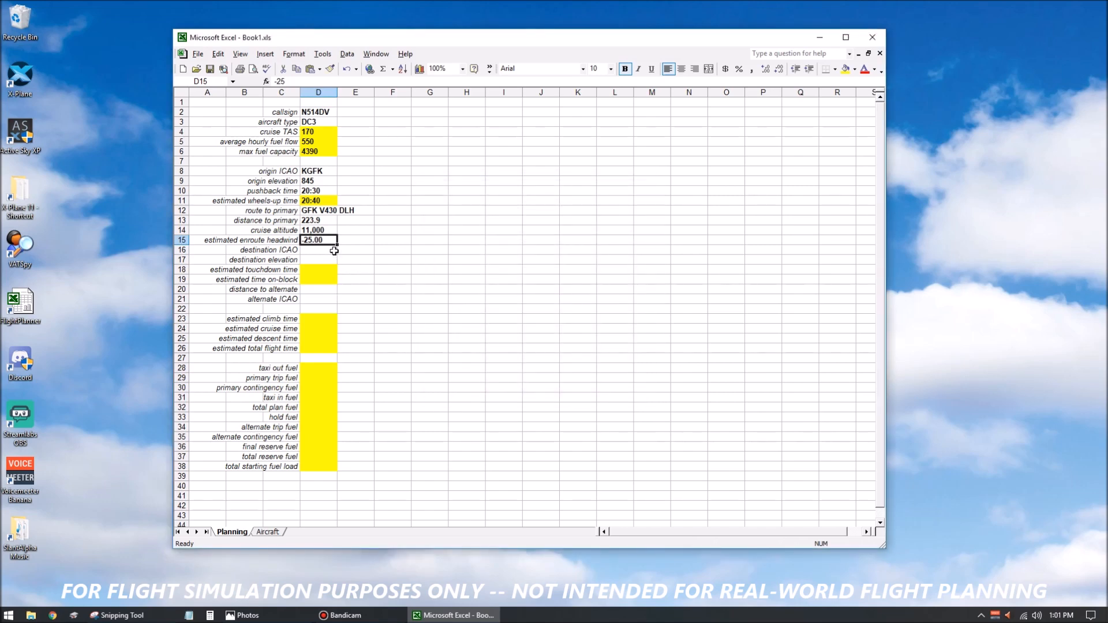
key("ctrl+1")
left_click(600, 244)
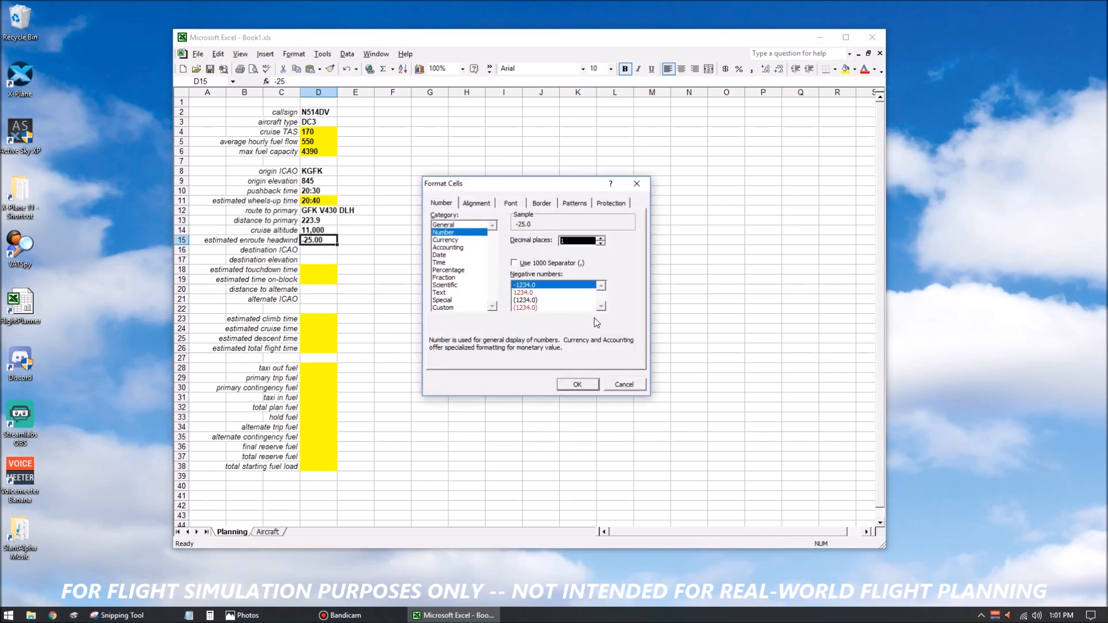
left_click(577, 383)
left_click(362, 277)
left_click(326, 240)
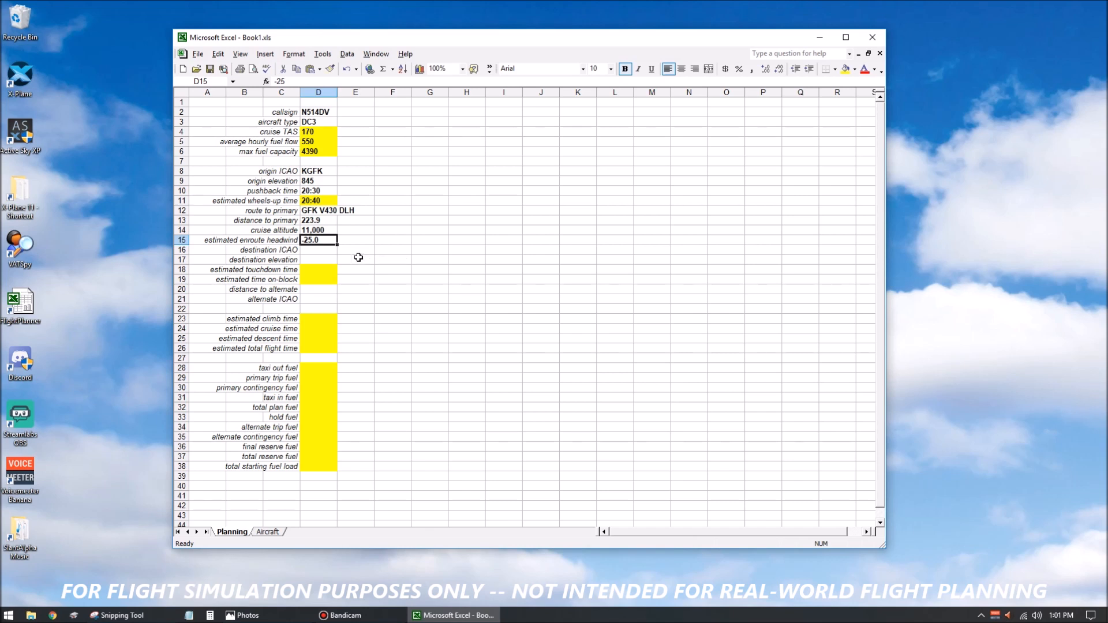
left_click(324, 250)
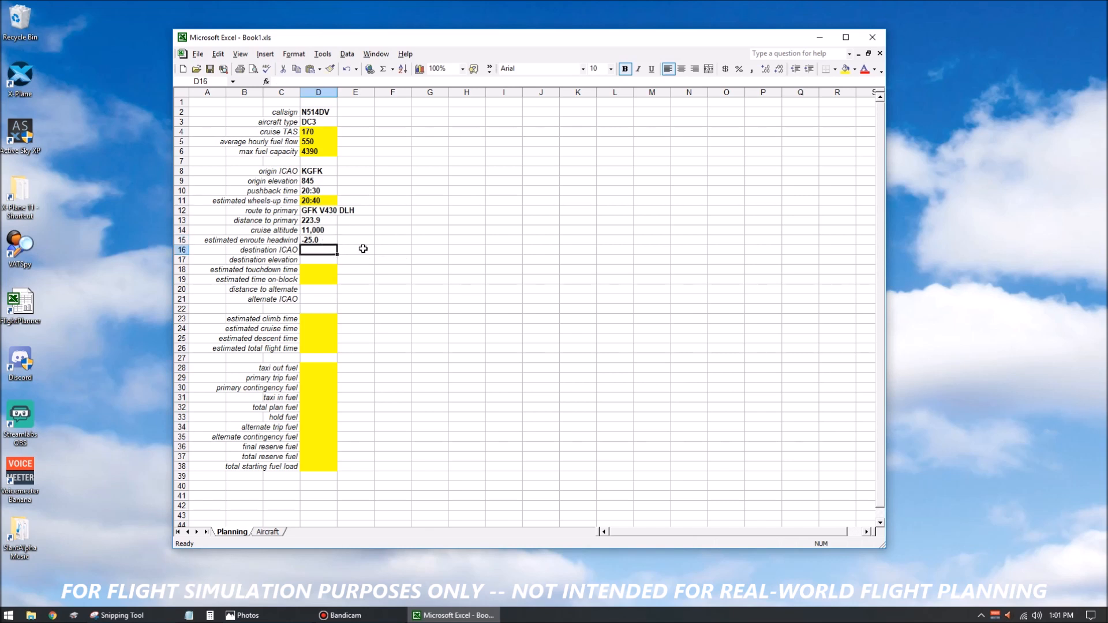
left_click(325, 241)
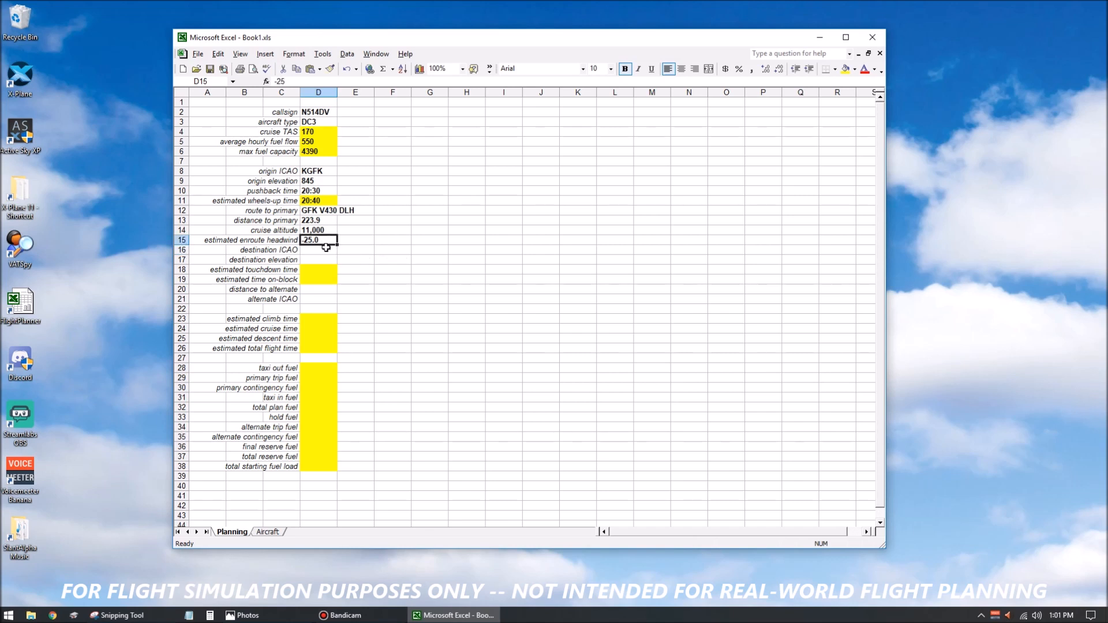
key("Return")
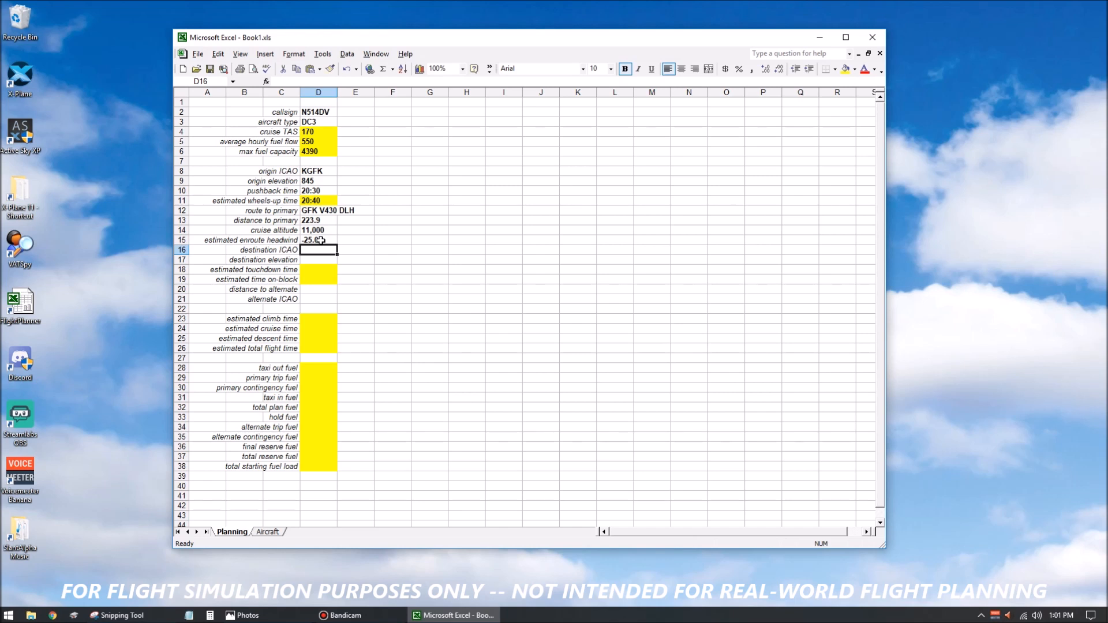
left_click(321, 240)
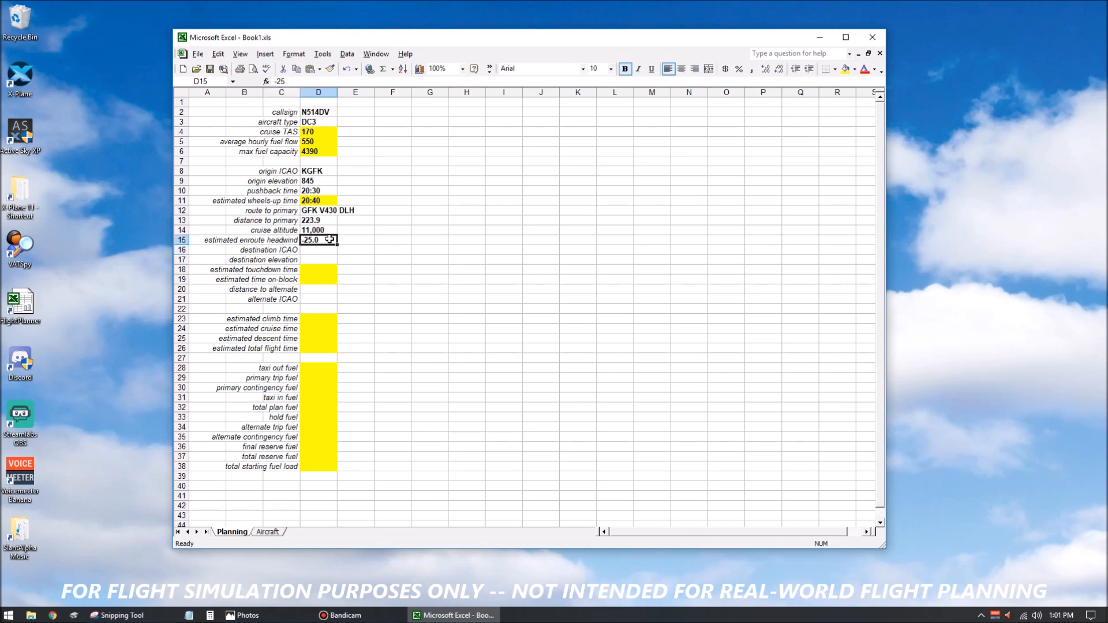
Enter the destination ICAO KDLH in cell D16 and the destination elevation 1428 in cell D17.
left_click(316, 249)
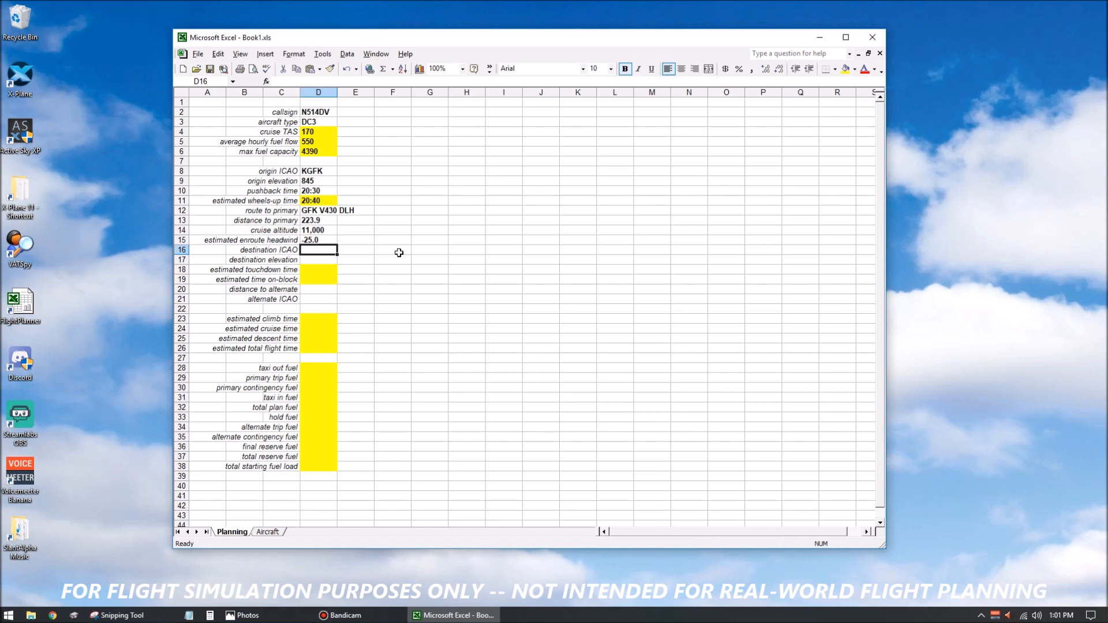
type("KDLH")
key("Return")
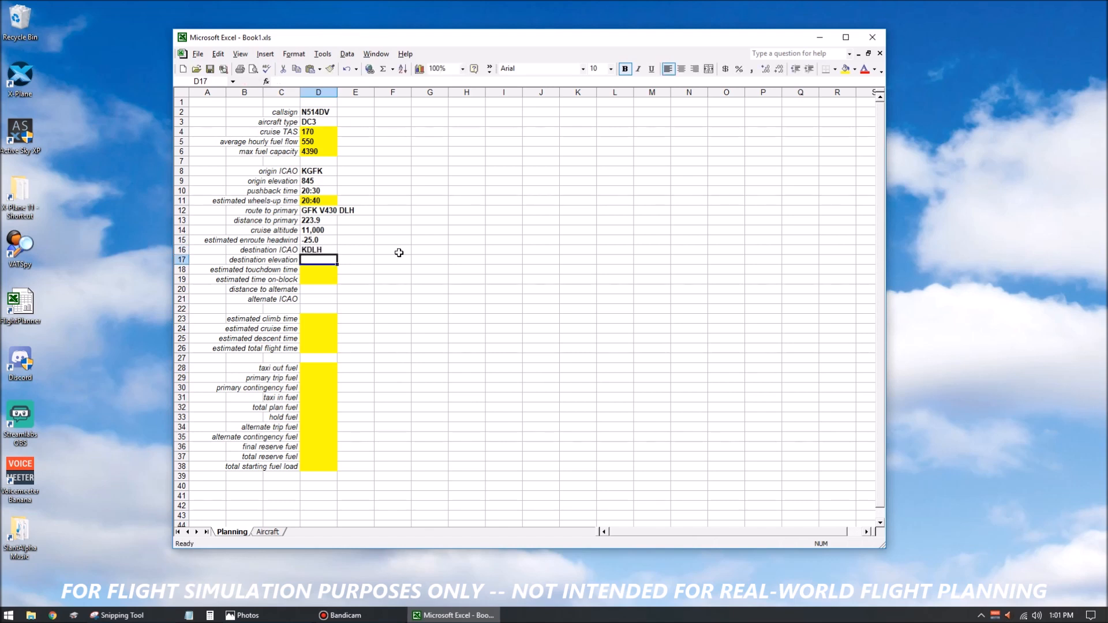
type("1428")
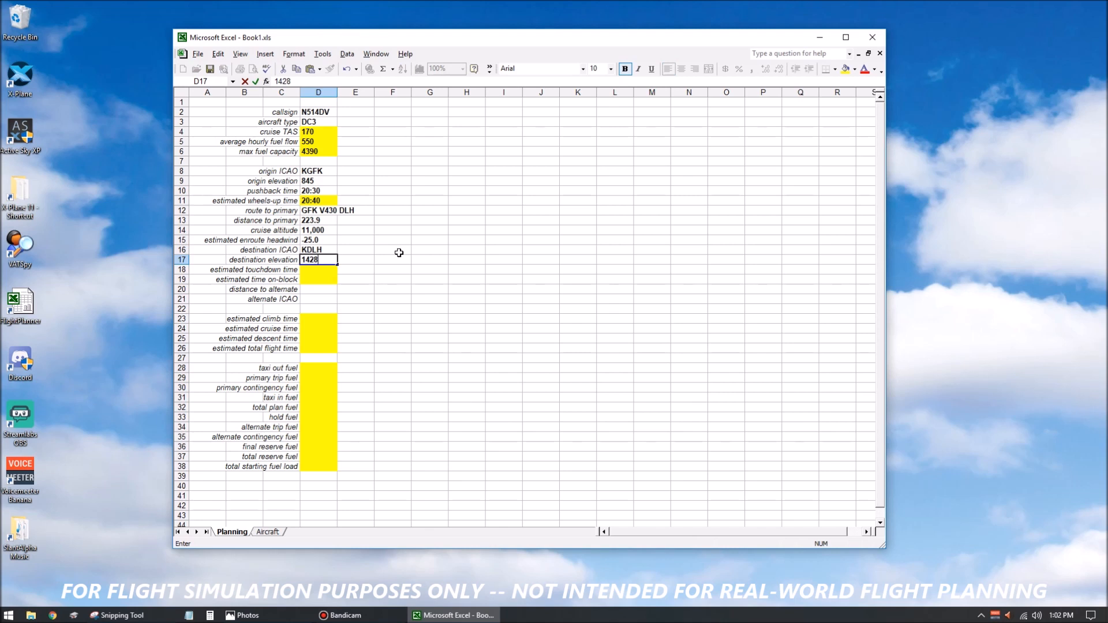
key("Return")
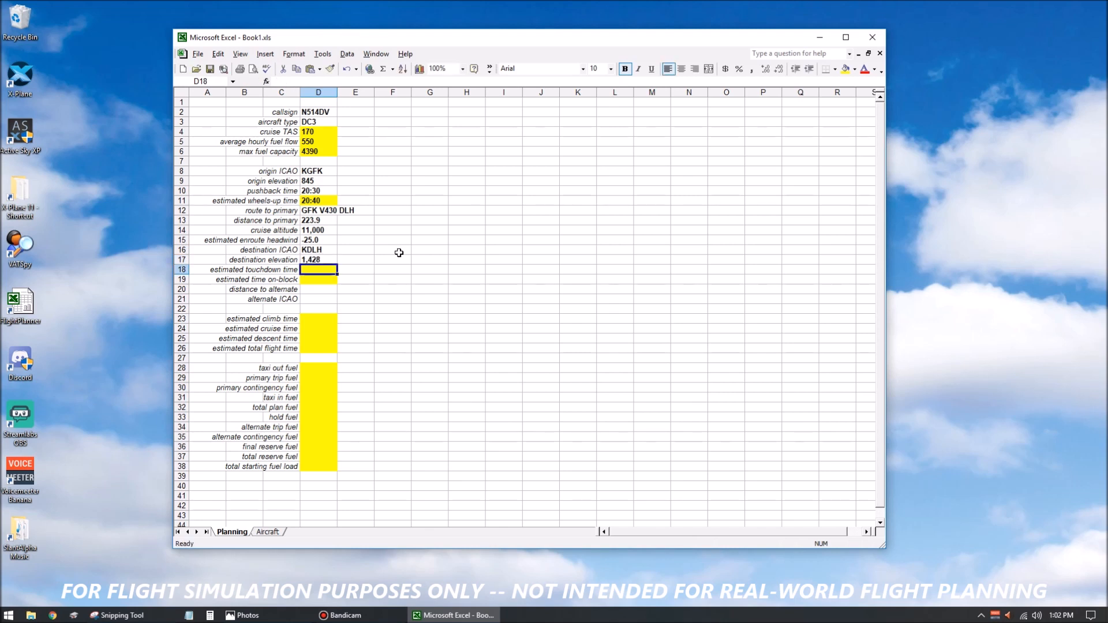
Enter the distance to alternate 87.3 in cell D20 and the alternate ICAO KIWD in cell D21.
key("Return")
key("Return")
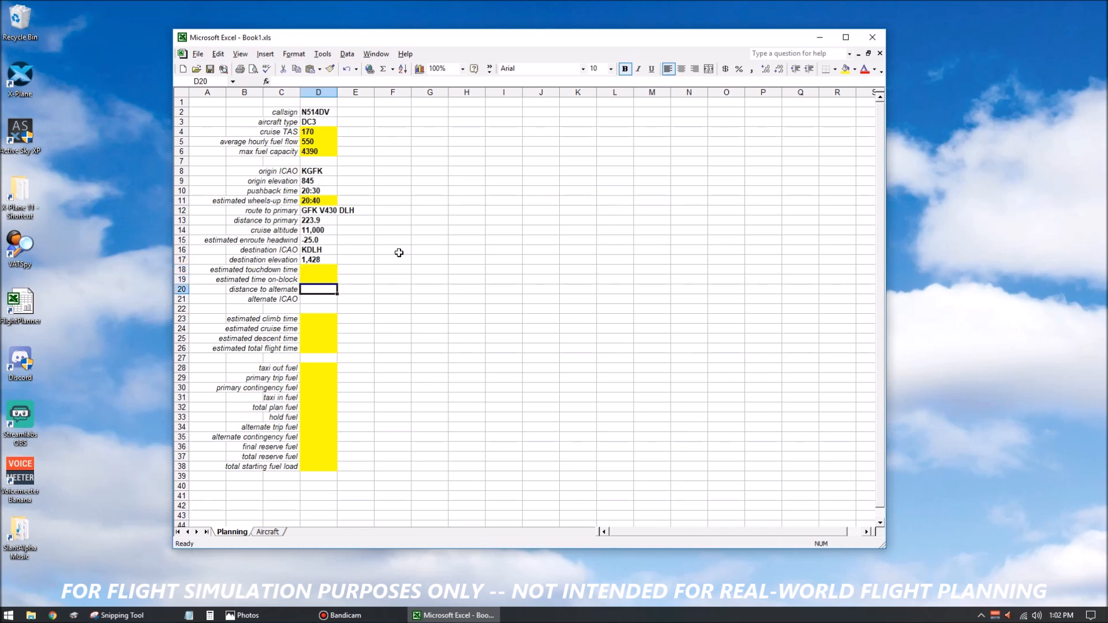
type("87.3")
key("Return")
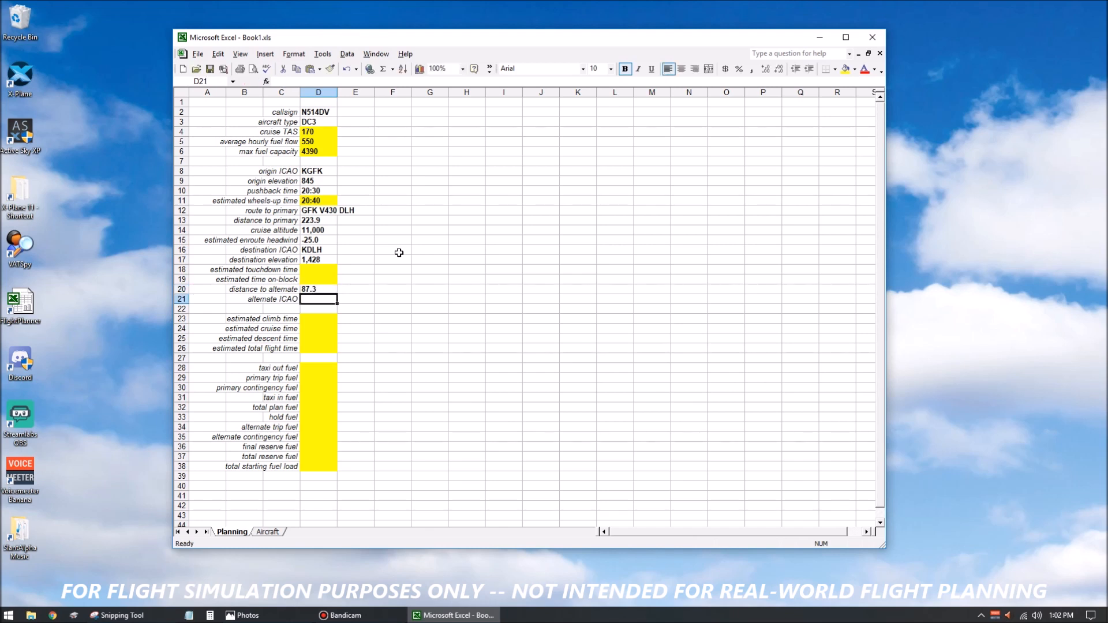
type("KIWN")
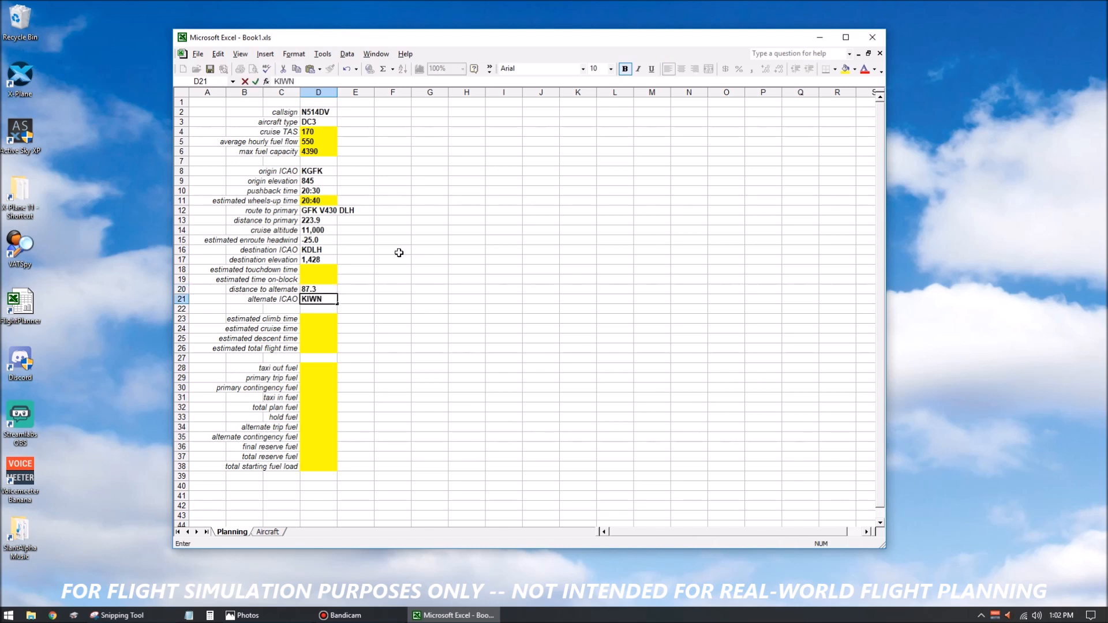
key("BackSpace")
type("D")
key("Return")
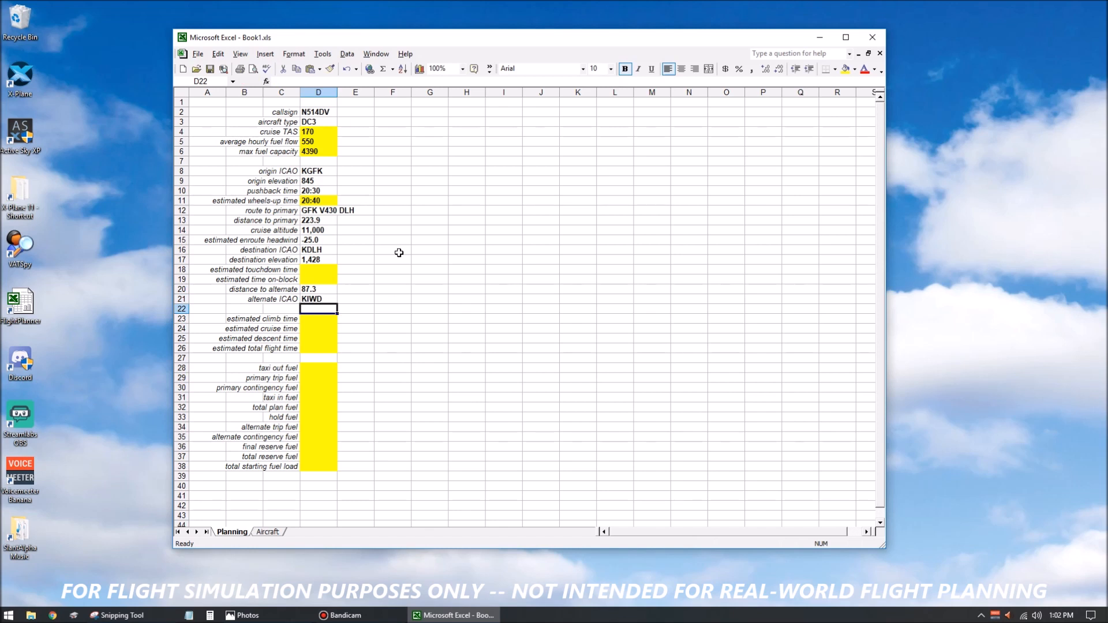
Format the distance to primary, enroute headwind and distance to alternate cells D13, D15 and D20 as Number with 1 decimal place.
key("Up")
key("Up")
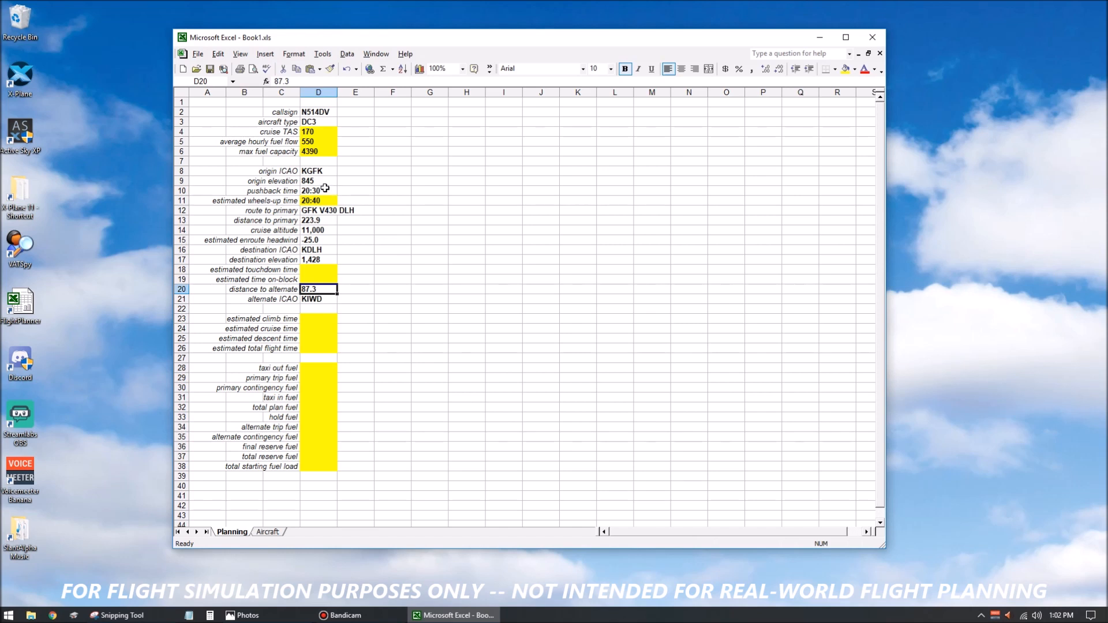
left_click(329, 221)
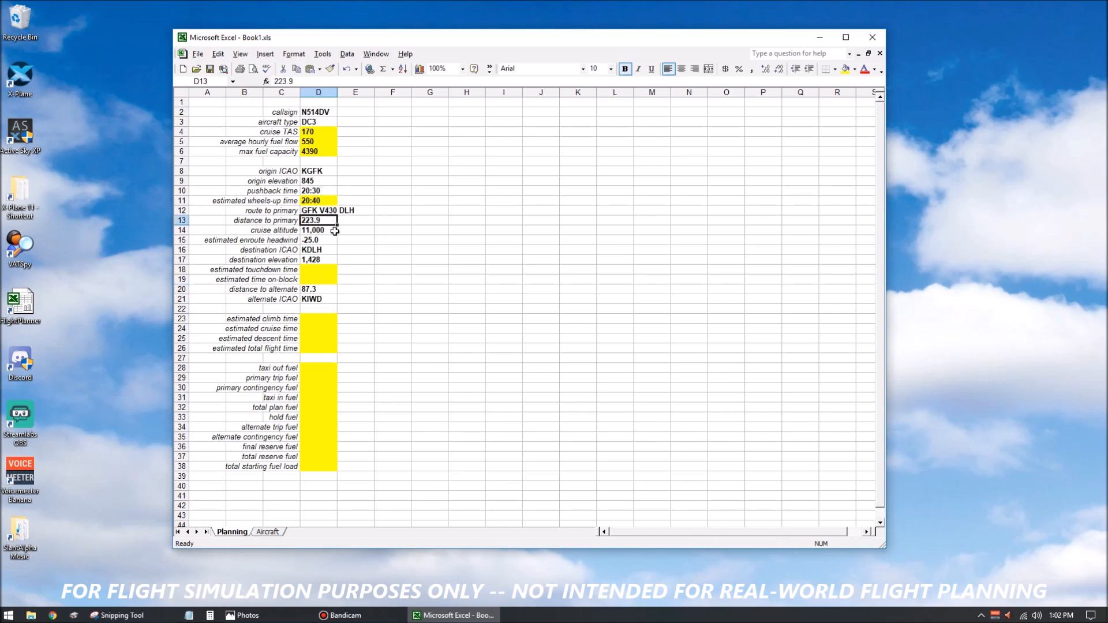
left_click(324, 240, "ctrl")
left_click(326, 289, "ctrl")
key("ctrl+1")
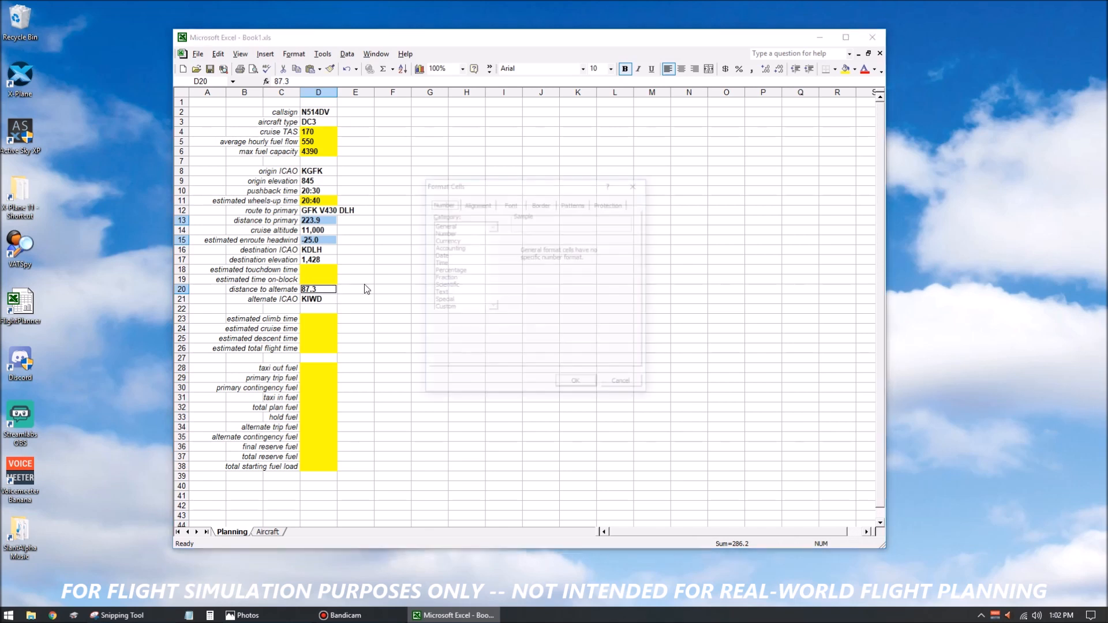
left_click(445, 232)
left_click(601, 243)
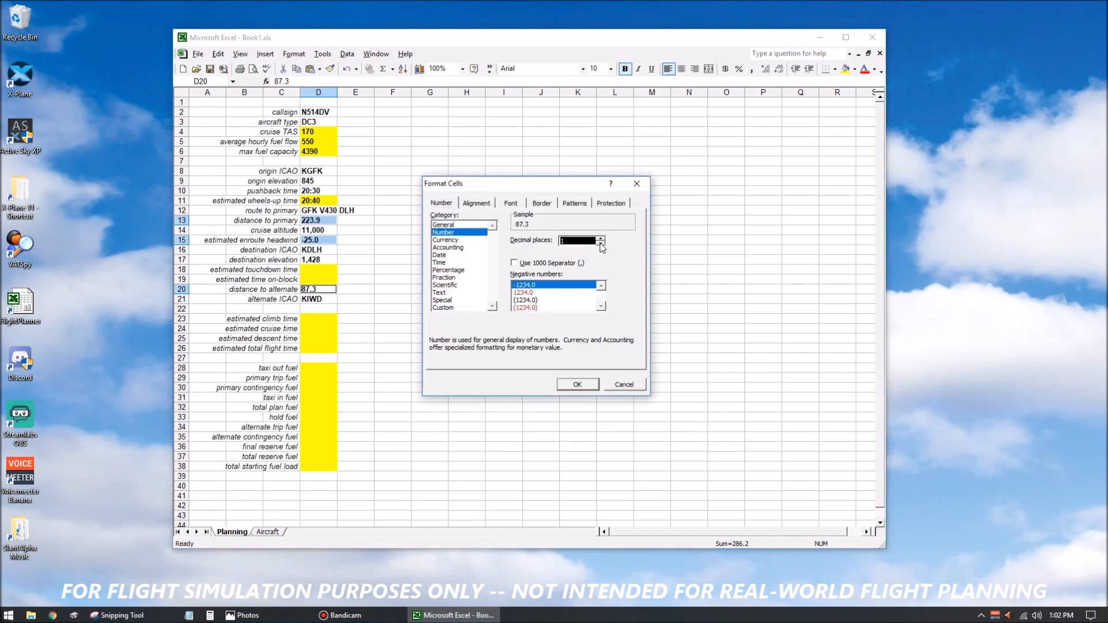
left_click(577, 384)
left_click(466, 328)
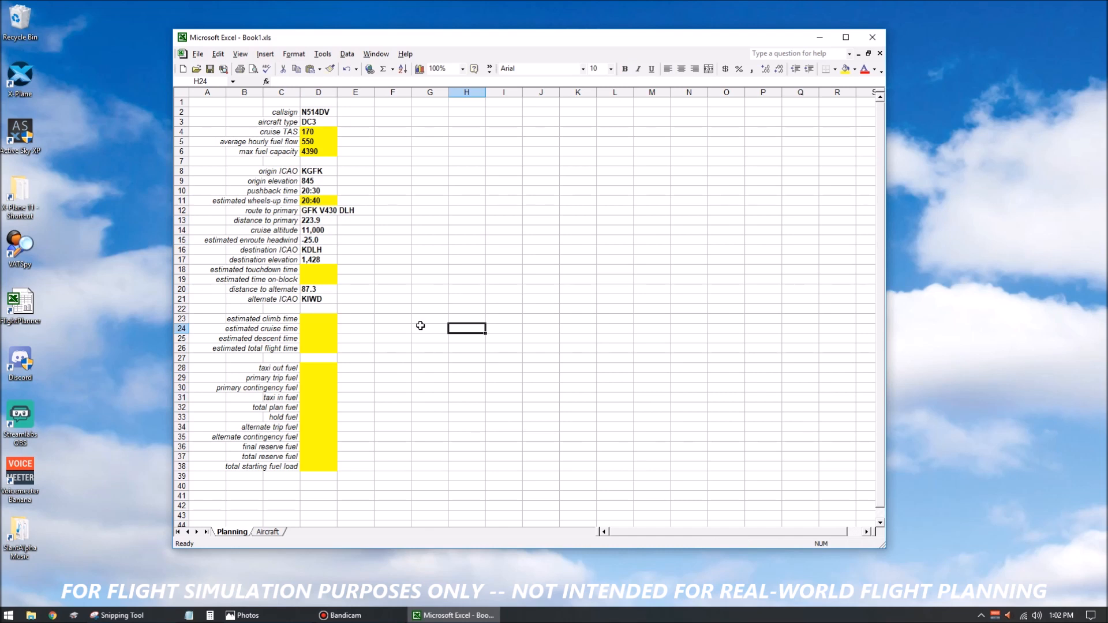
Start the estimated climb time formula in D23 as =(D14-D9)/285.7, using cruise altitude minus origin elevation.
left_click(317, 318)
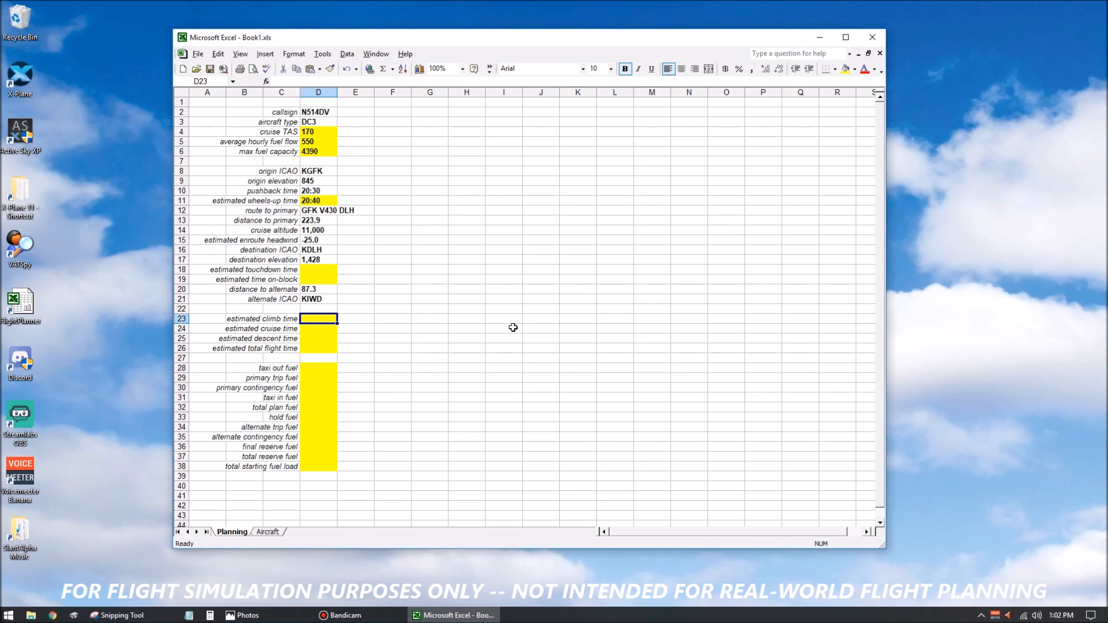
key("F2")
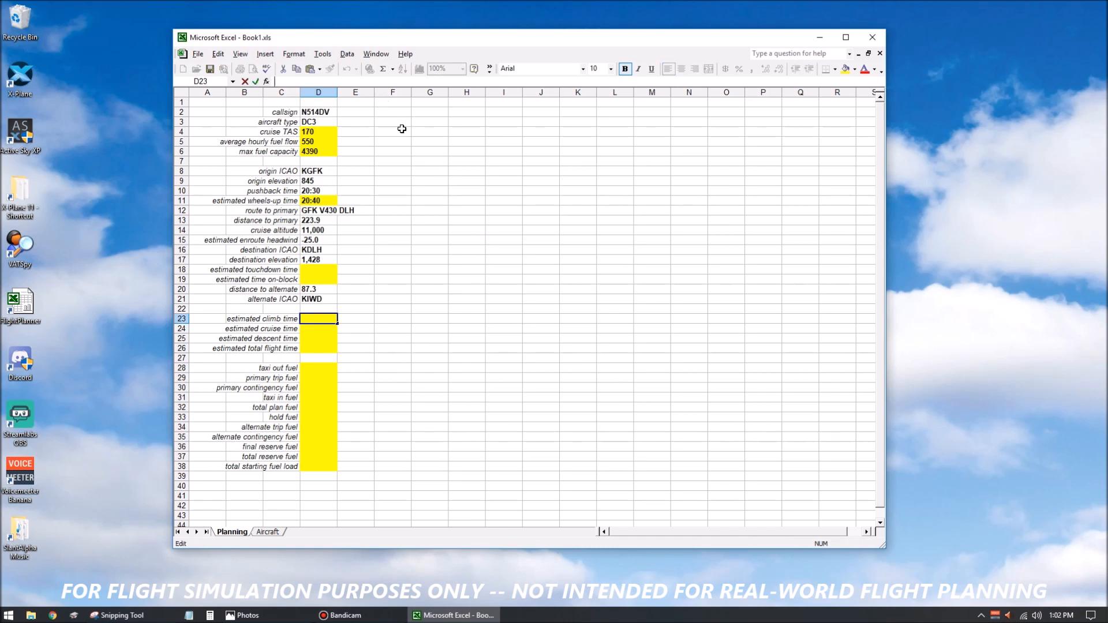
type("=")
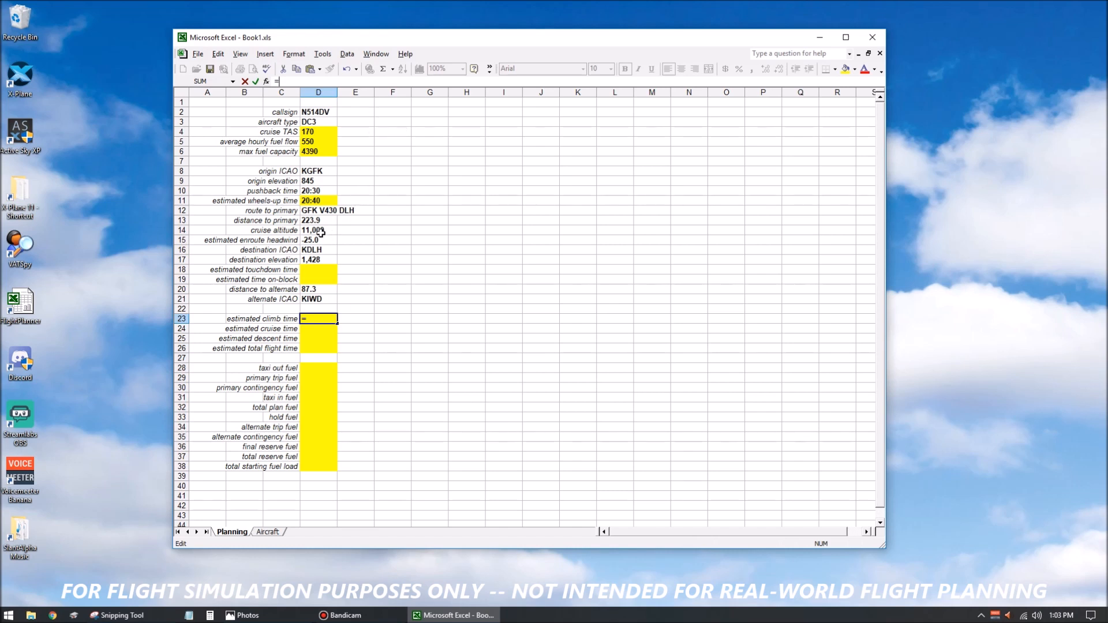
left_click(319, 229)
type("-")
left_click(318, 182)
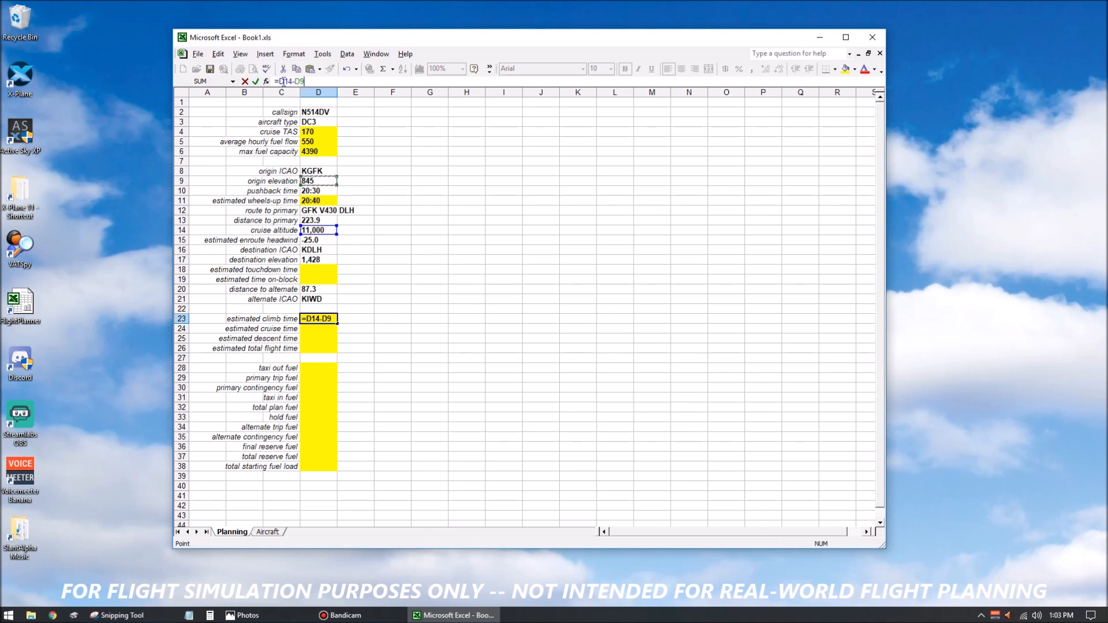
left_click(282, 81)
type("(D14-D9)/285.7")
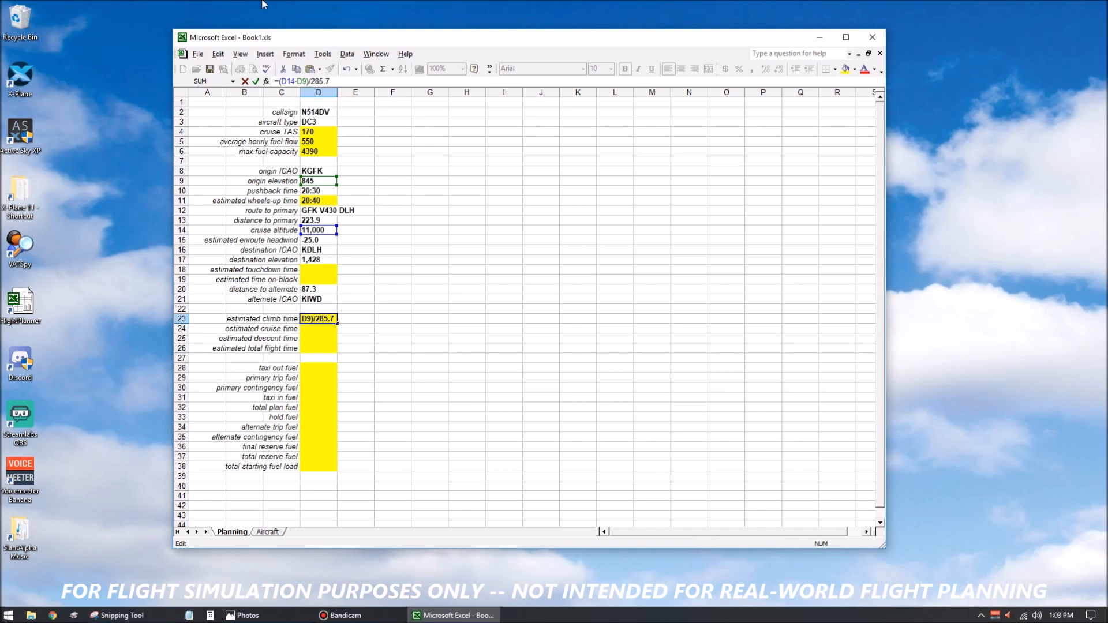
Extend the D23 climb time formula to divide by 60 percent of cruise TAS: =((D14-D9)/285.7)/(D4*0.6).
left_click(279, 81)
type("(")
key("End")
type(")/()")
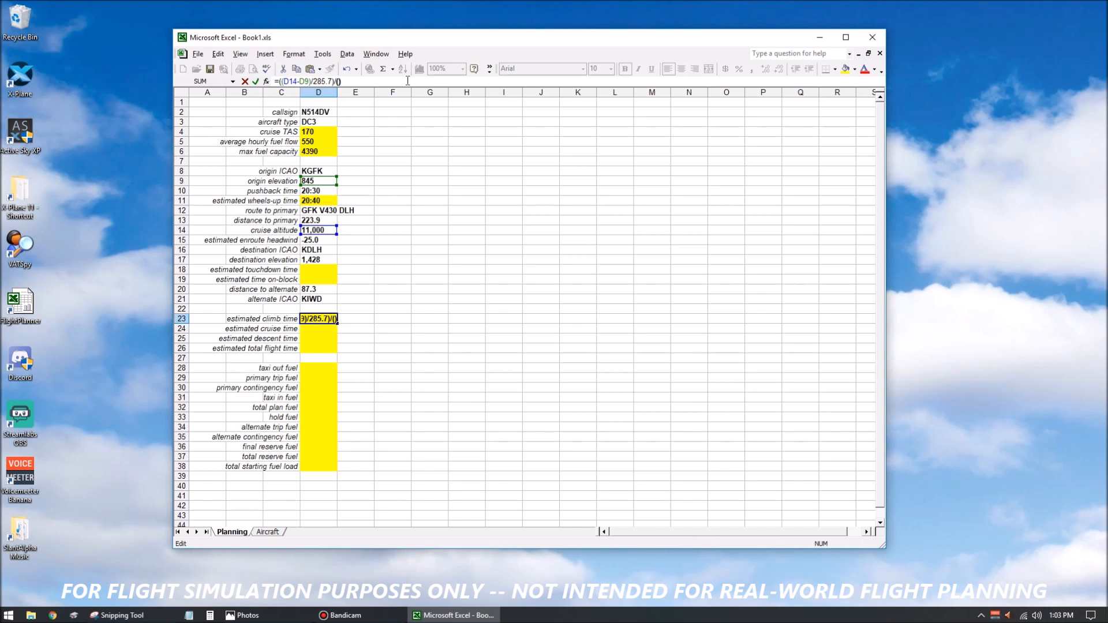
key("Left")
left_click(315, 133)
type("*")
type("0.6")
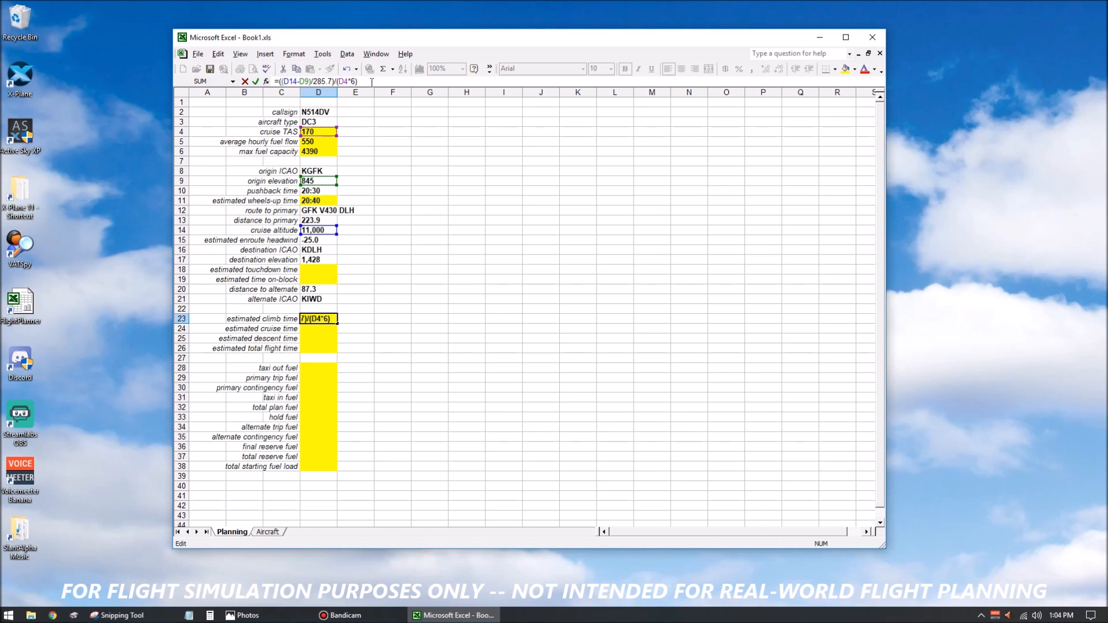
key("Return")
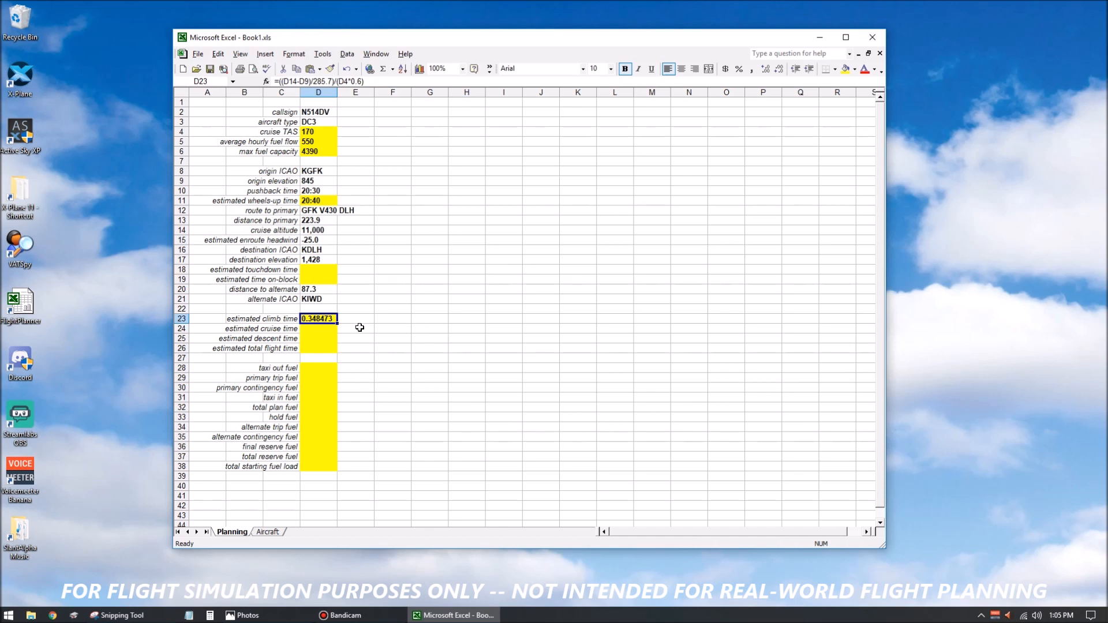
Convert the D23 climb time from hours to a day fraction with =(((D14-D9)/285.7)/(D4*0.6))/24.
left_click(279, 83)
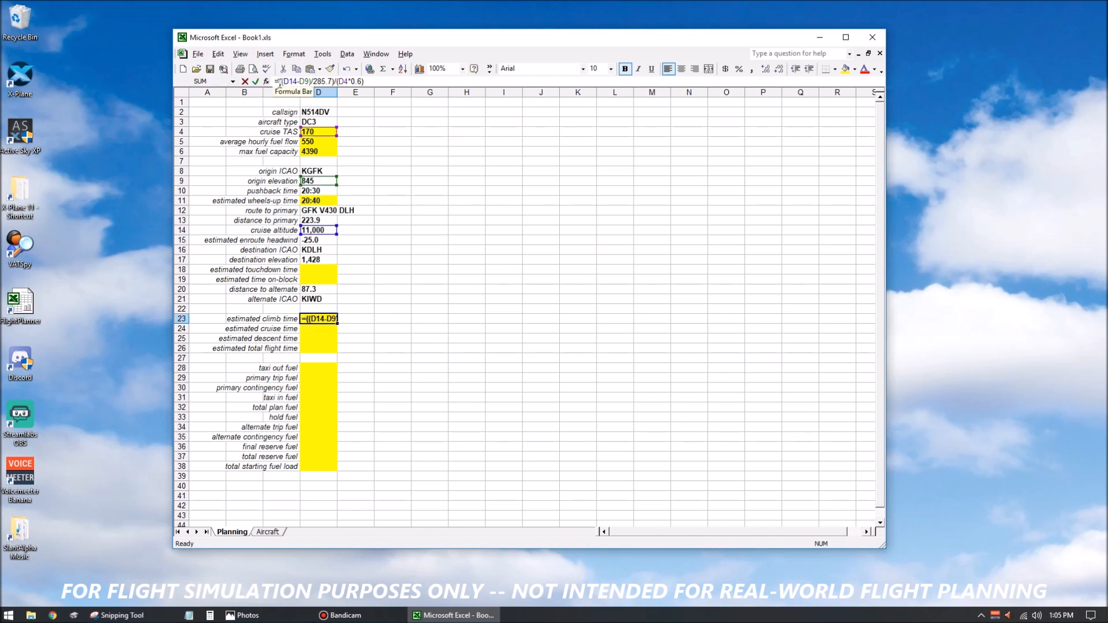
type("(")
left_click(379, 85)
type("/24")
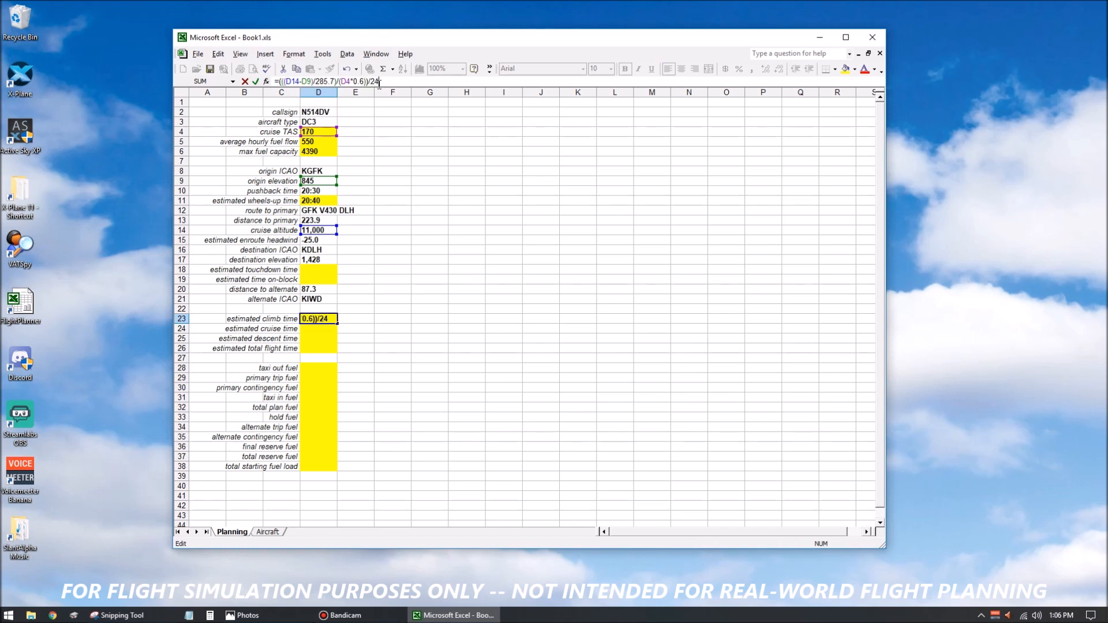
key("Return")
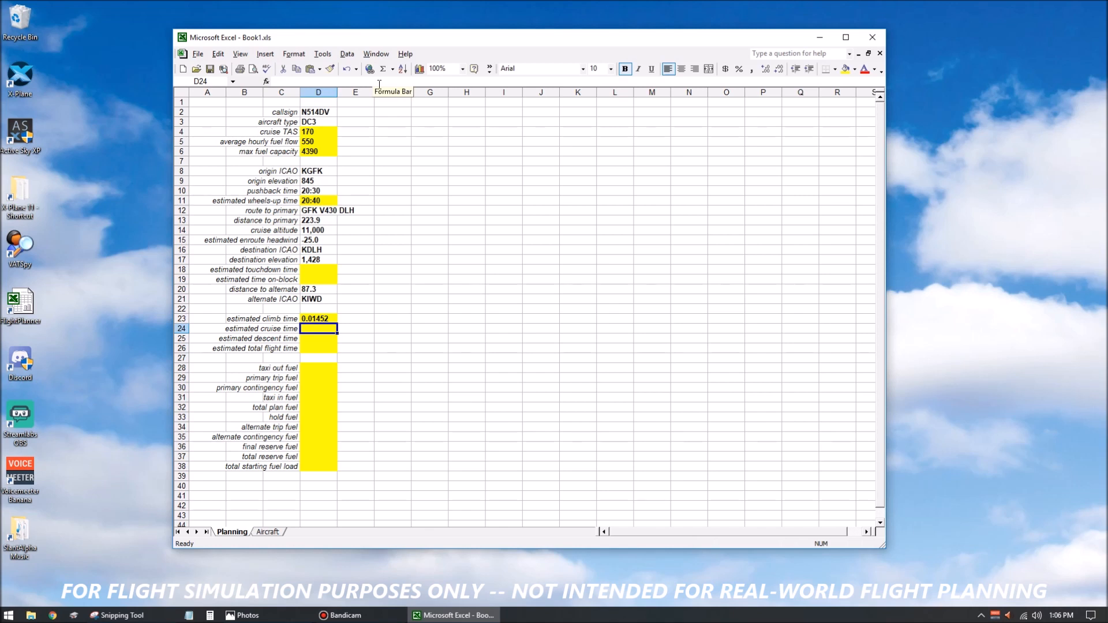
Format the estimated climb time cell D23 as Time with the 13:30 type.
key("Up")
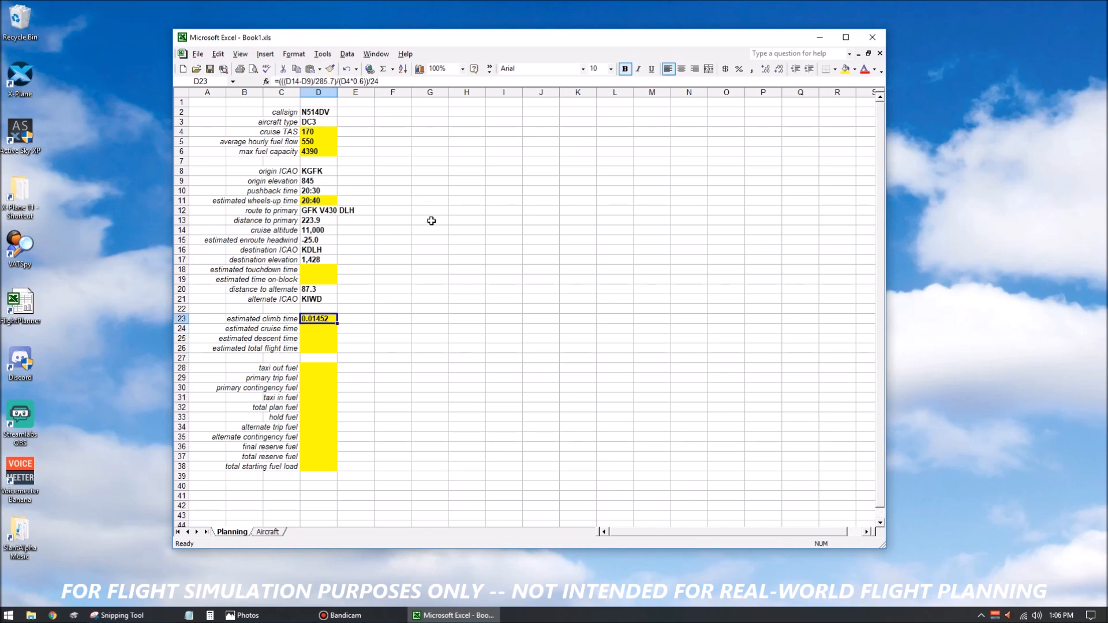
key("ctrl+1")
left_click(439, 263)
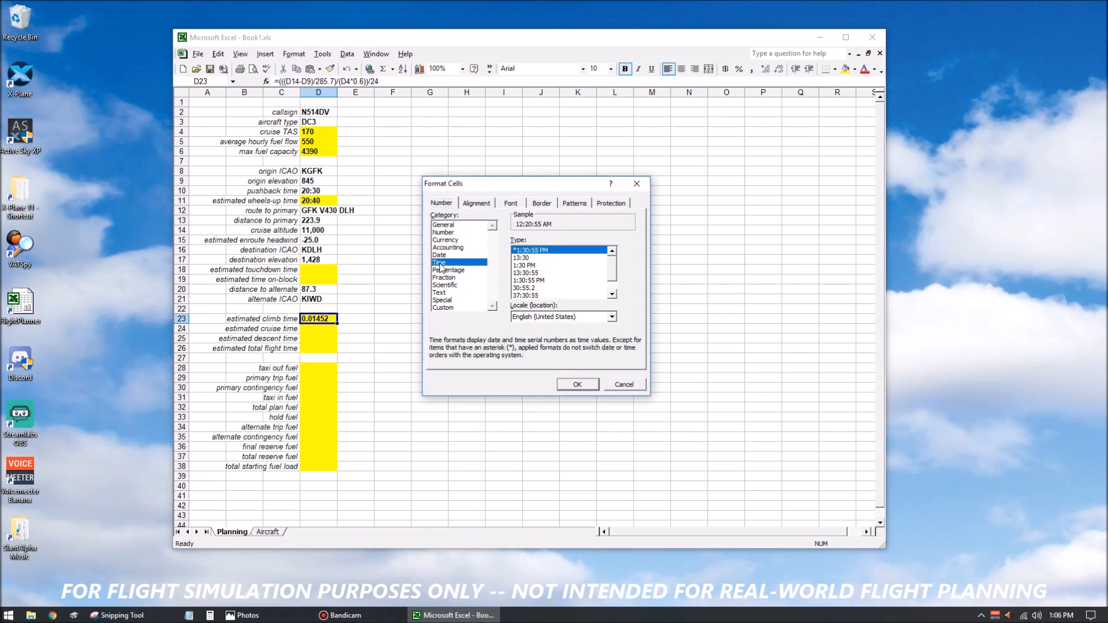
left_click(516, 258)
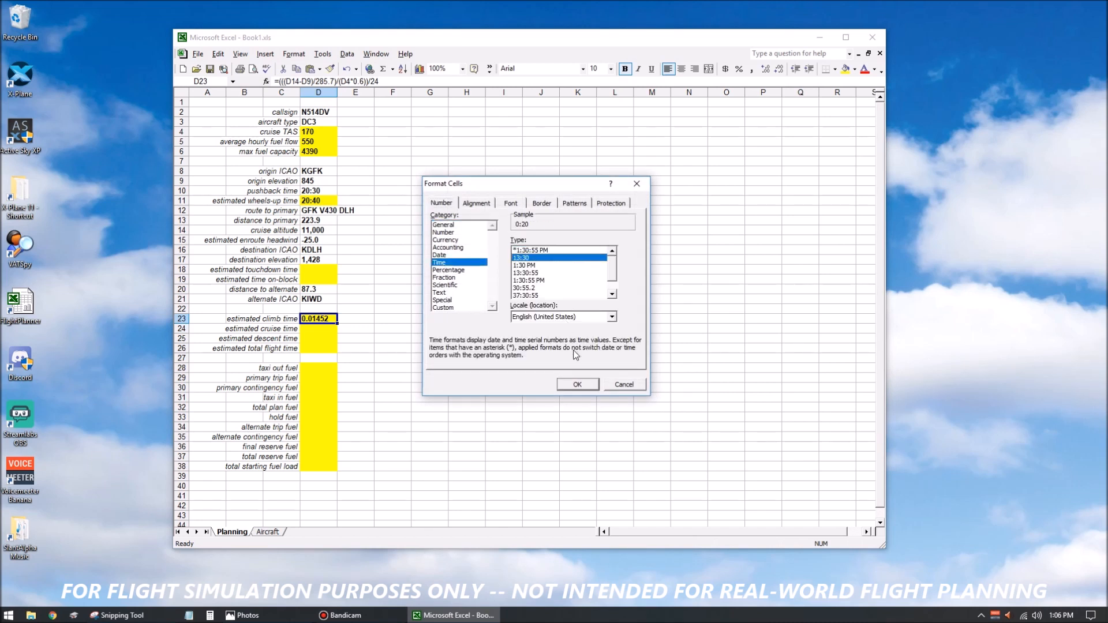
left_click(577, 383)
left_click(424, 342)
left_click(321, 328)
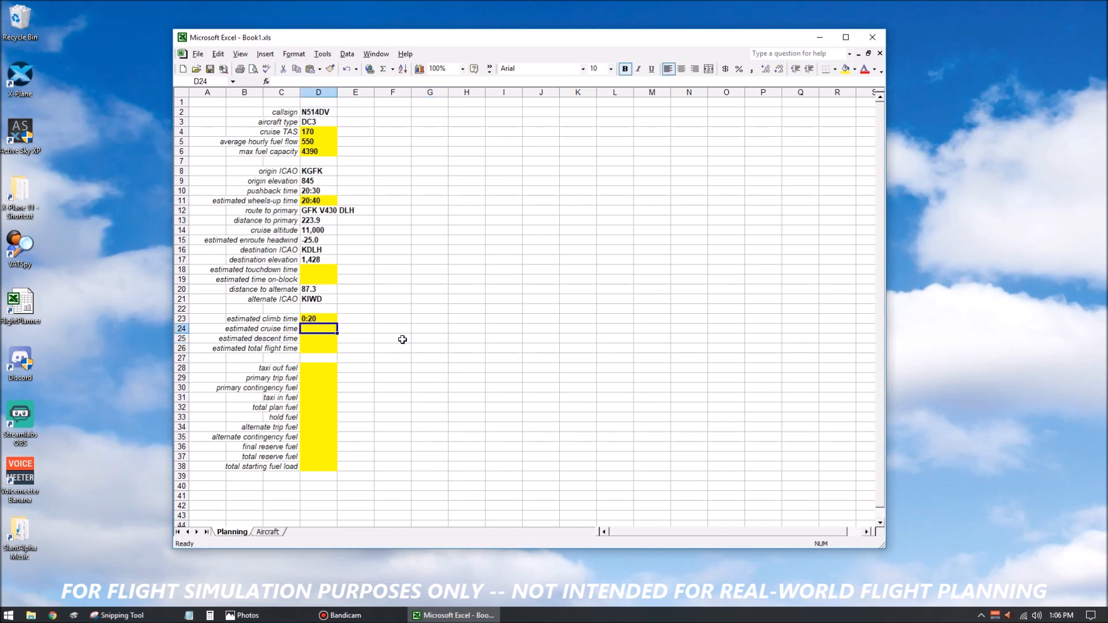
Open the D23 climb time formula for review and check its 285.7 divisor by computing 1000 ÷ 3.5 in Calculator.
key("Up")
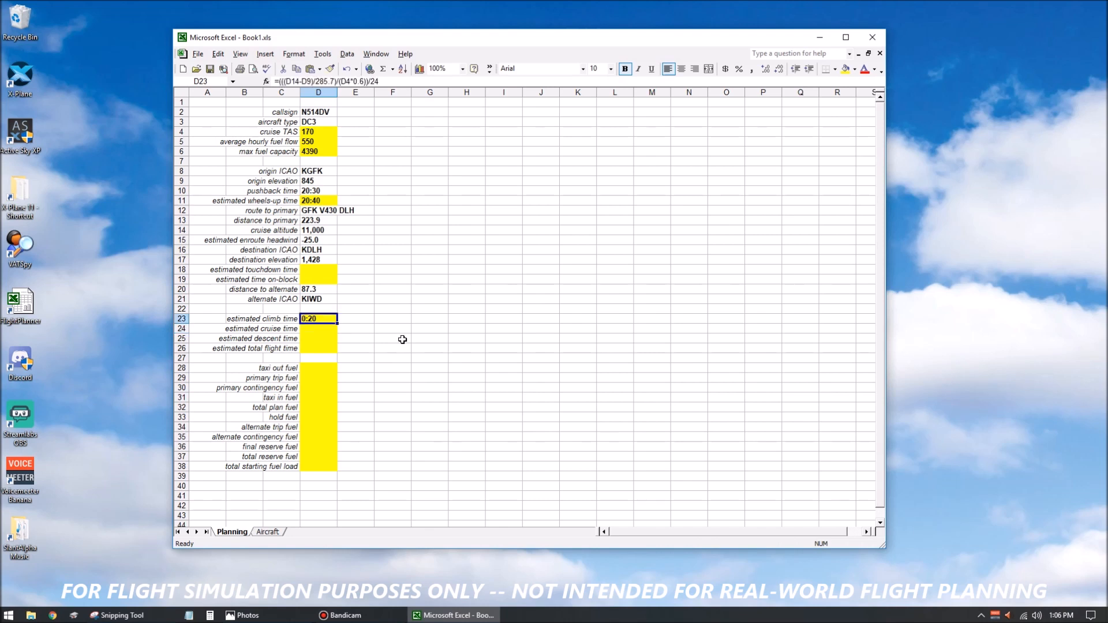
left_click(477, 81)
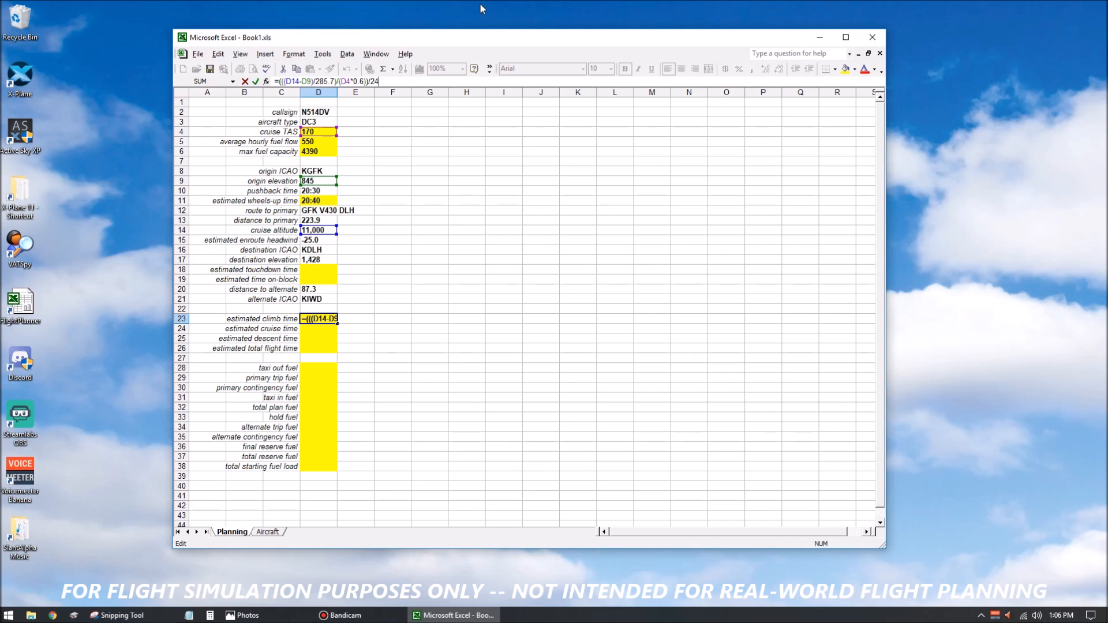
left_click(210, 616)
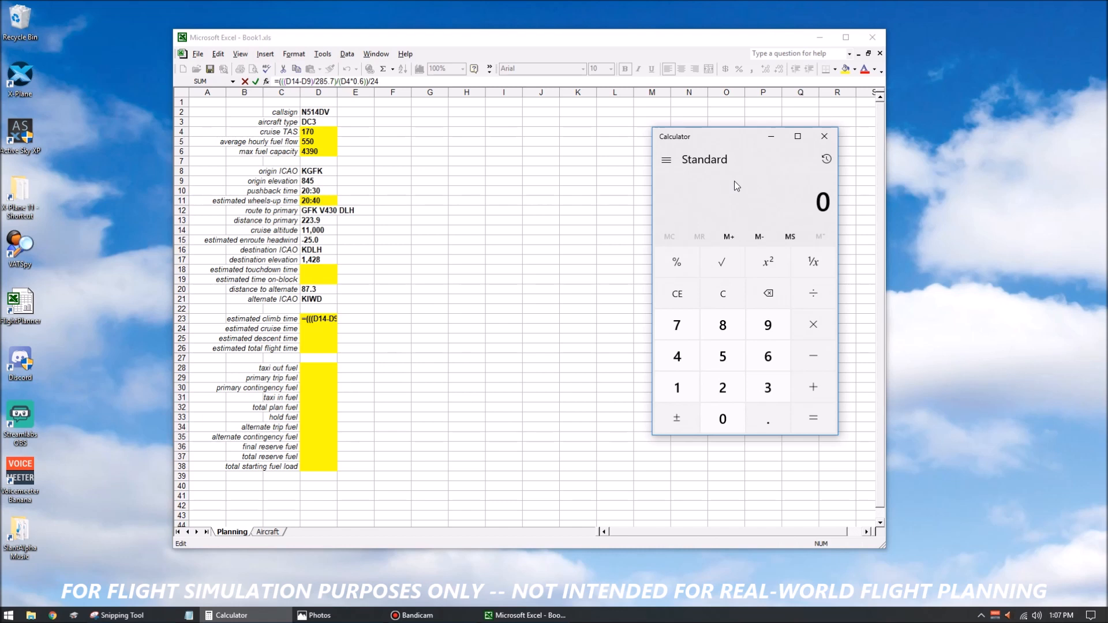
type("1000")
type("/3.5")
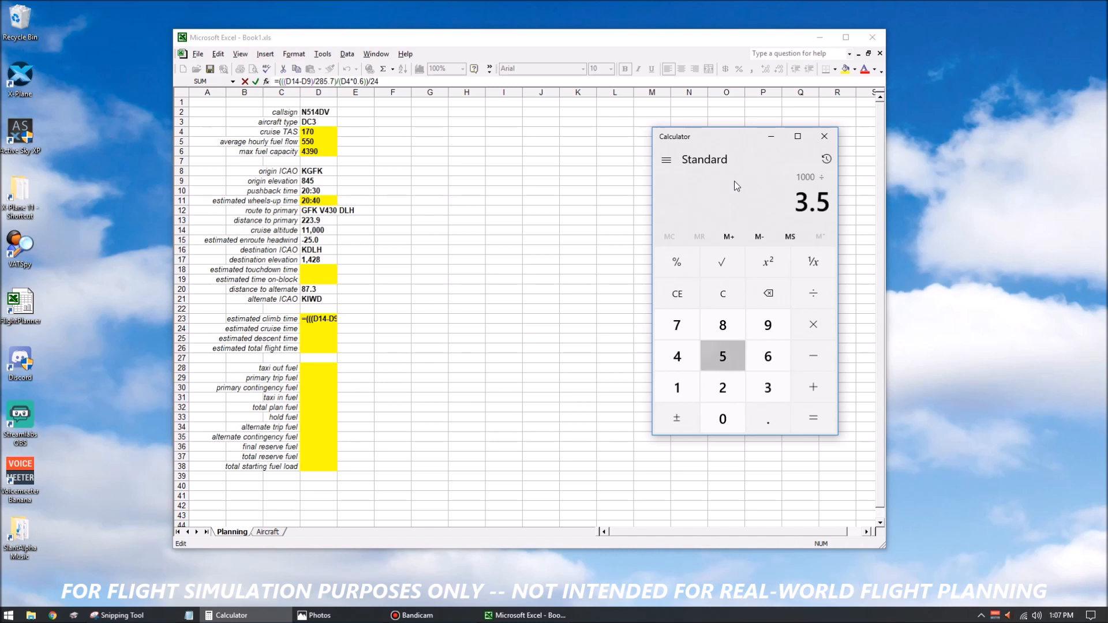
key("Return")
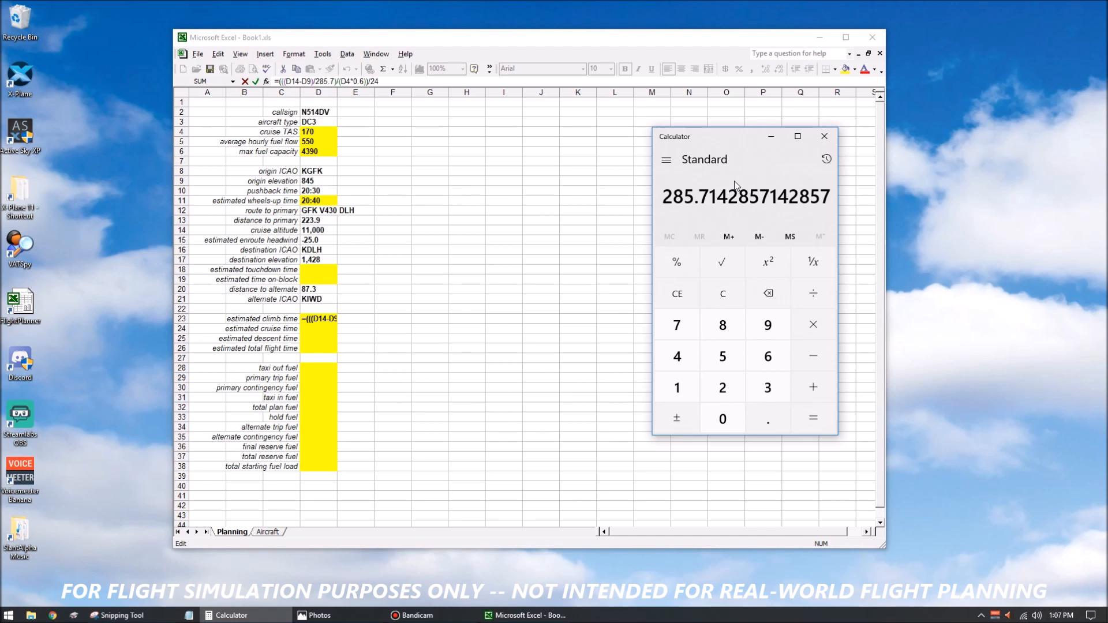
left_click(717, 285)
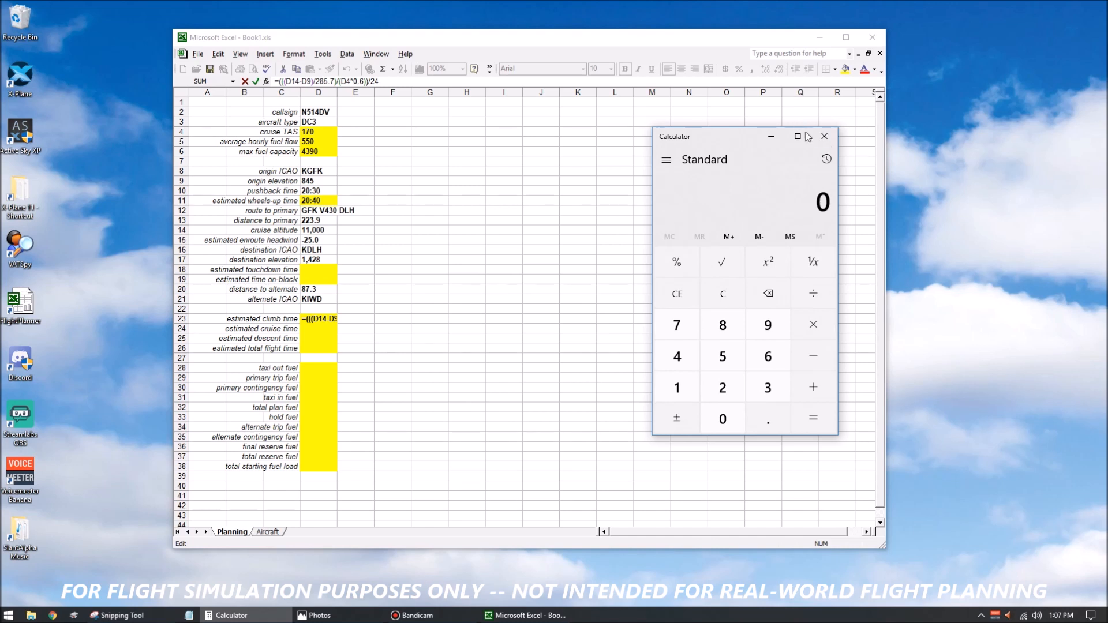
left_click(824, 137)
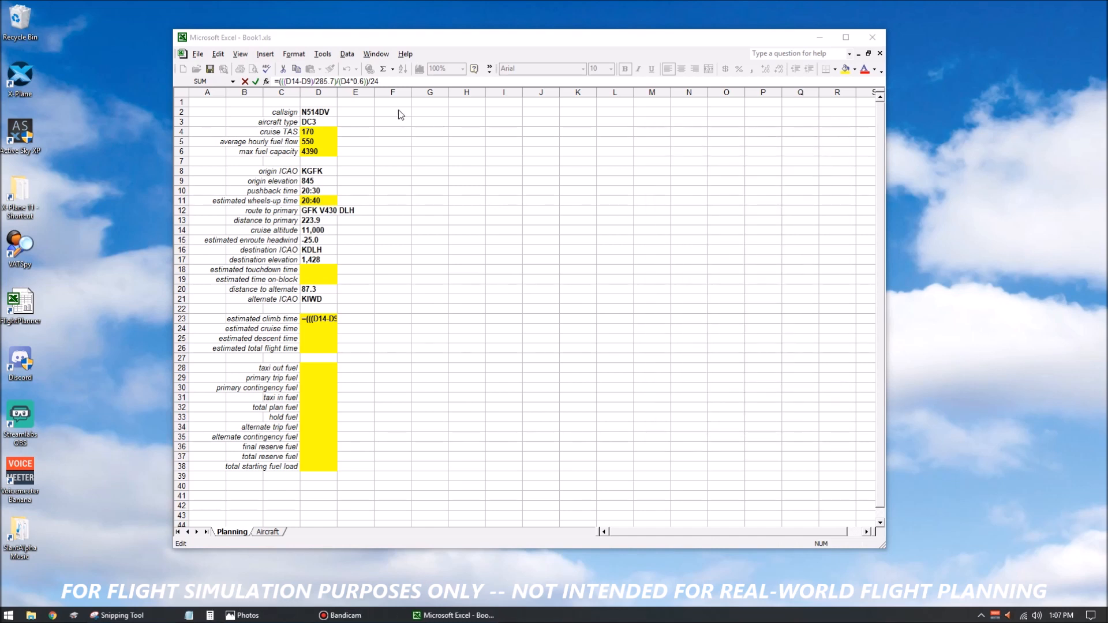
Examine the formulas in the cruise TAS cell D4 and the estimated climb time cell D23.
left_click(322, 135)
left_click(320, 134)
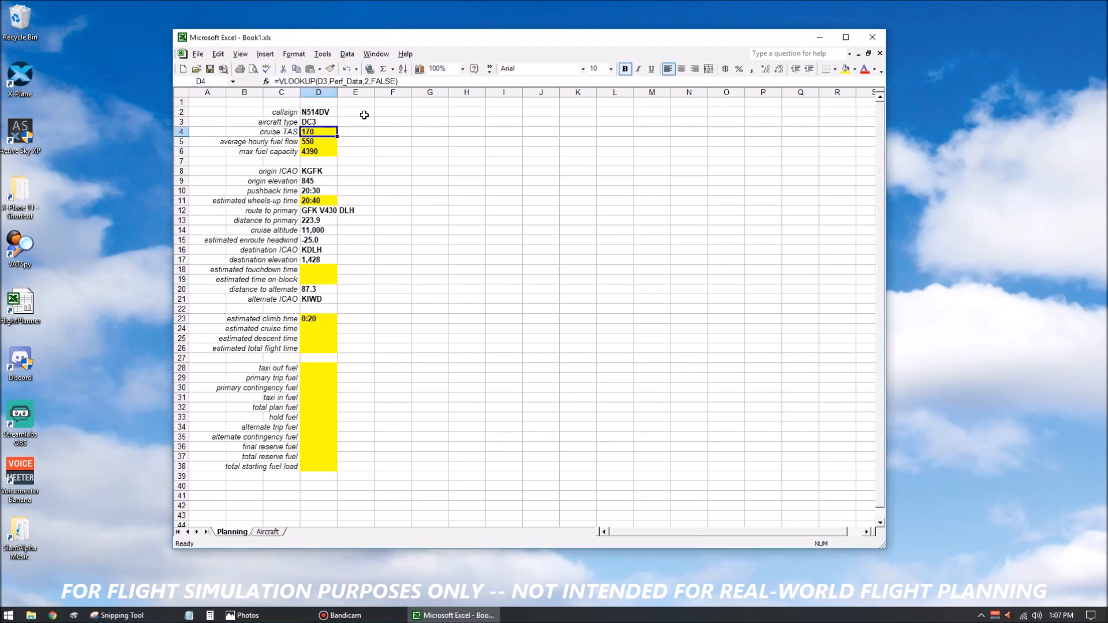
left_click(323, 316)
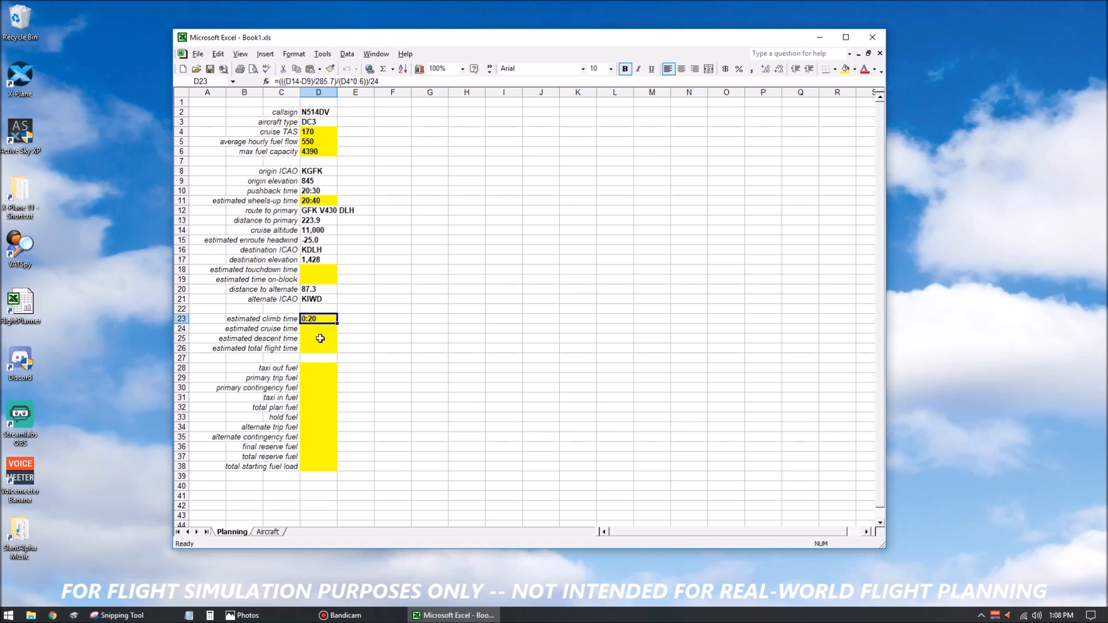
Start the estimated descent time formula in D25 with the cruise altitude minus destination elevation, =(D14-D17).
left_click(320, 338)
key("F2")
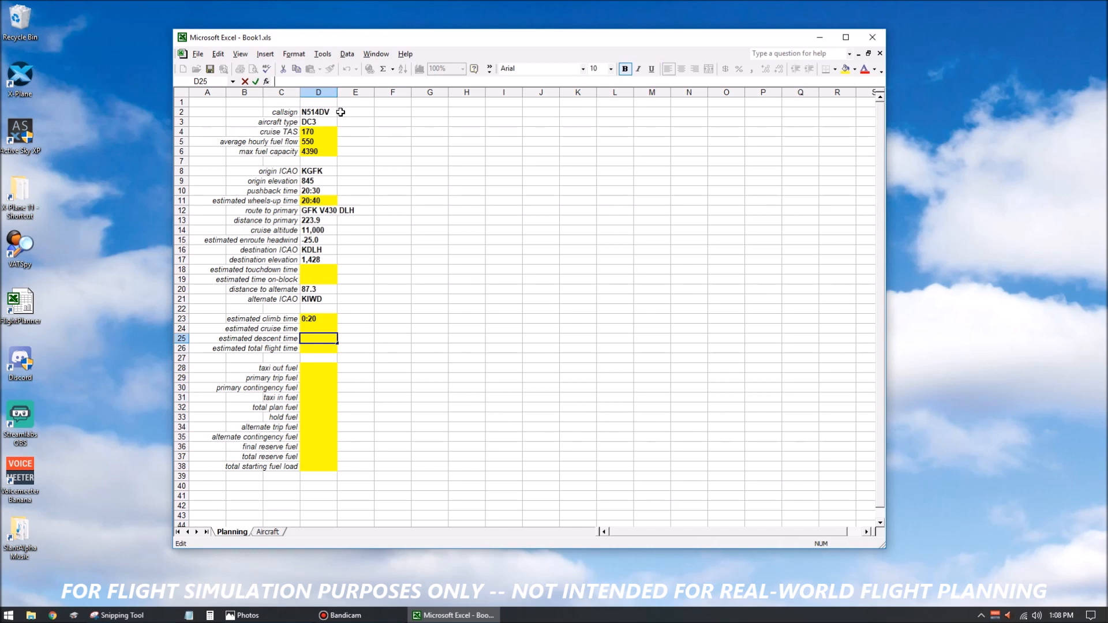
type("=")
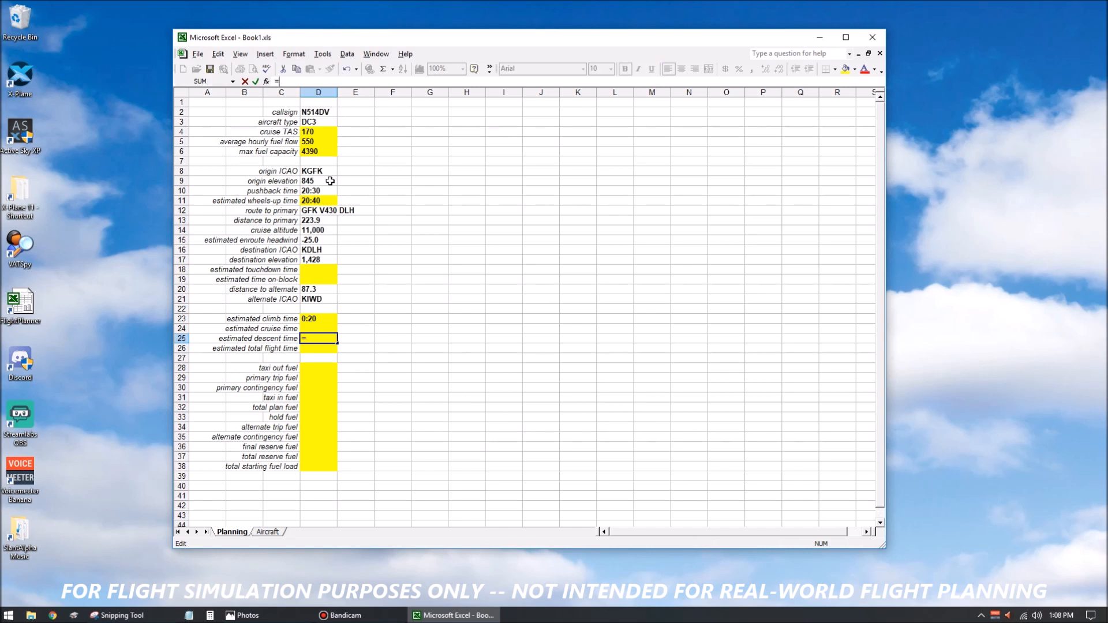
left_click(320, 231)
type("-")
left_click(322, 260)
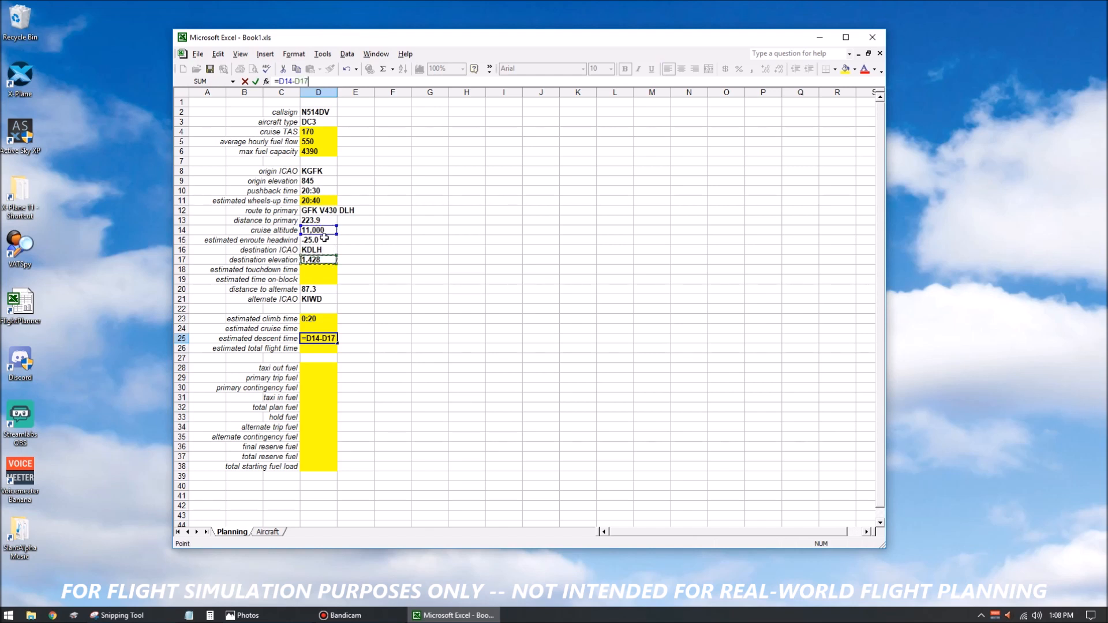
left_click(278, 81)
type("(D14-D17)")
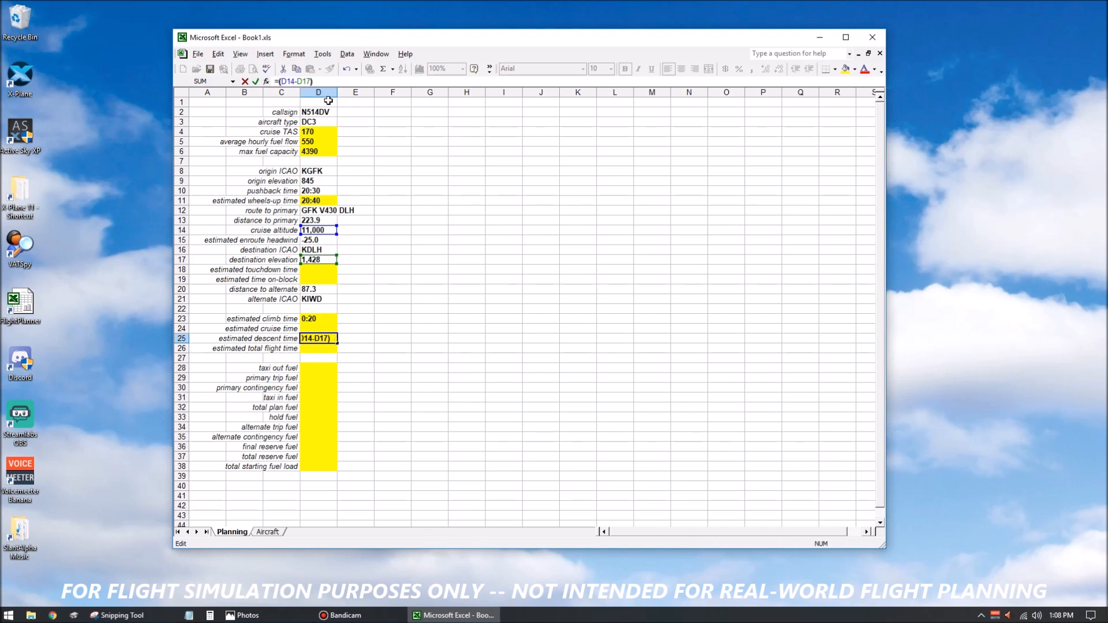
type("/285.7")
Divide the altitude difference in the D25 formula by 285.7 and enclose it in parentheses, giving =((D14-D17)/285.7).
key("Left")
key("Left")
key("Left")
key("Left")
key("Left")
key("Left")
key("Left")
key("Left")
key("Left")
key("Left")
type("(")
key("End")
type(")/(")
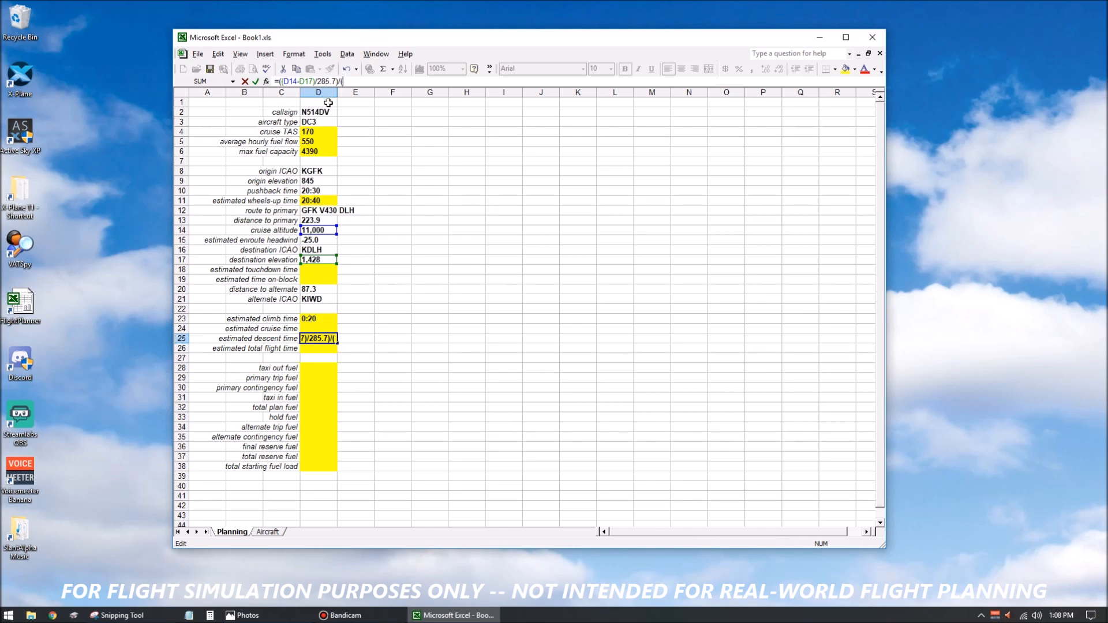
Divide the D25 descent distance by 60% of cruise TAS, (D4*.6), and enter the formula.
left_click(324, 133)
type("*.6)")
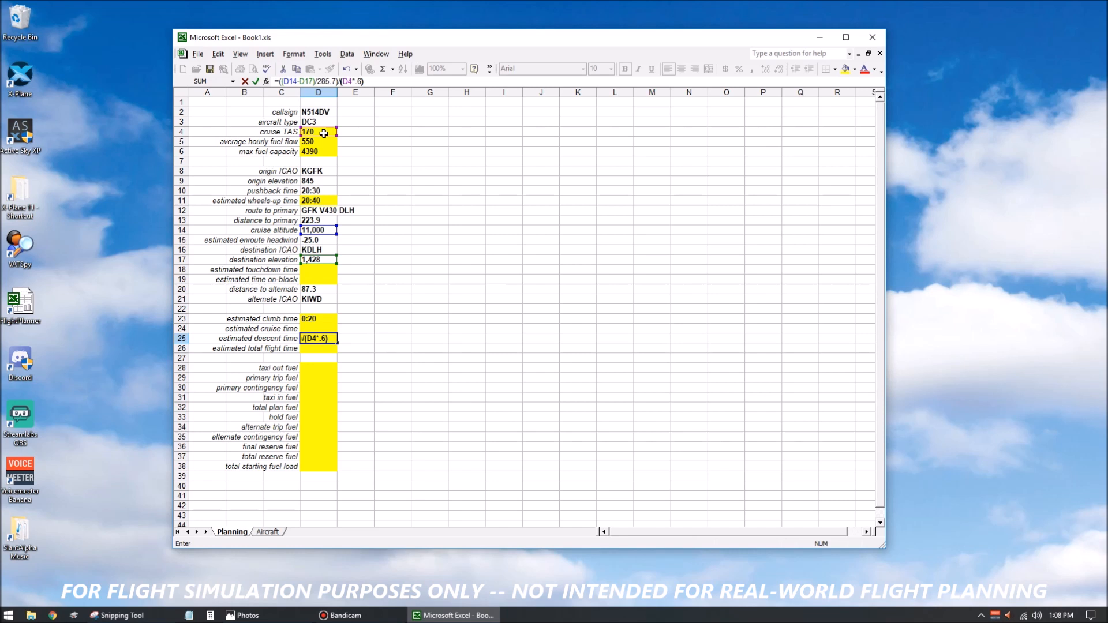
key("Return")
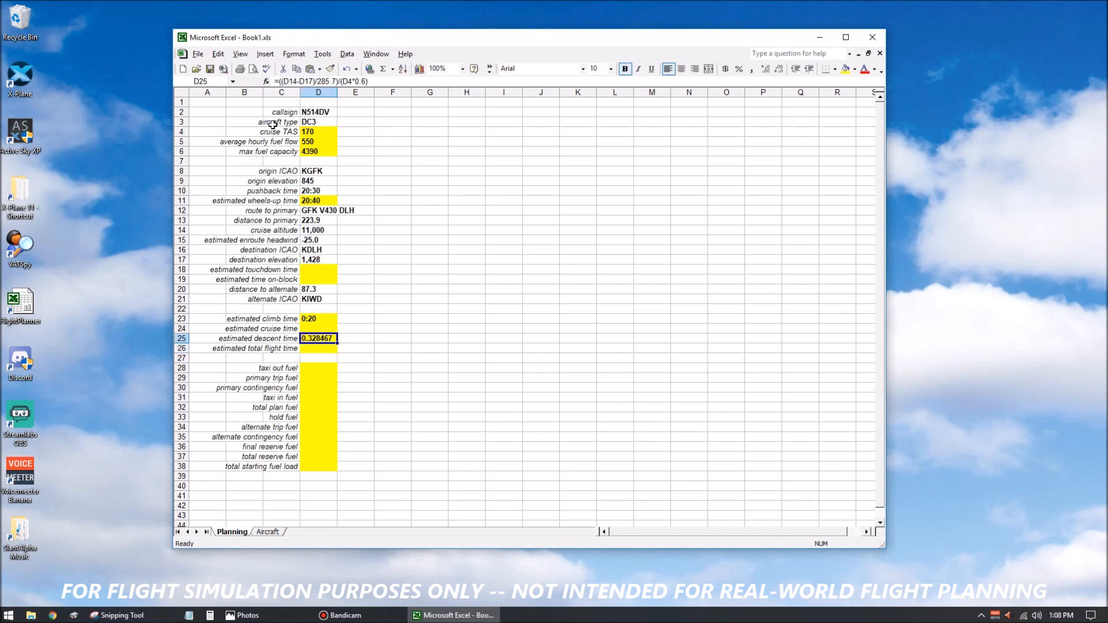
Convert the D25 descent time from hours to a day fraction with =(((D14-D17)/285.7)/(D4*0.6))/24.
left_click(281, 81)
type("(")
key("End")
type(")/24")
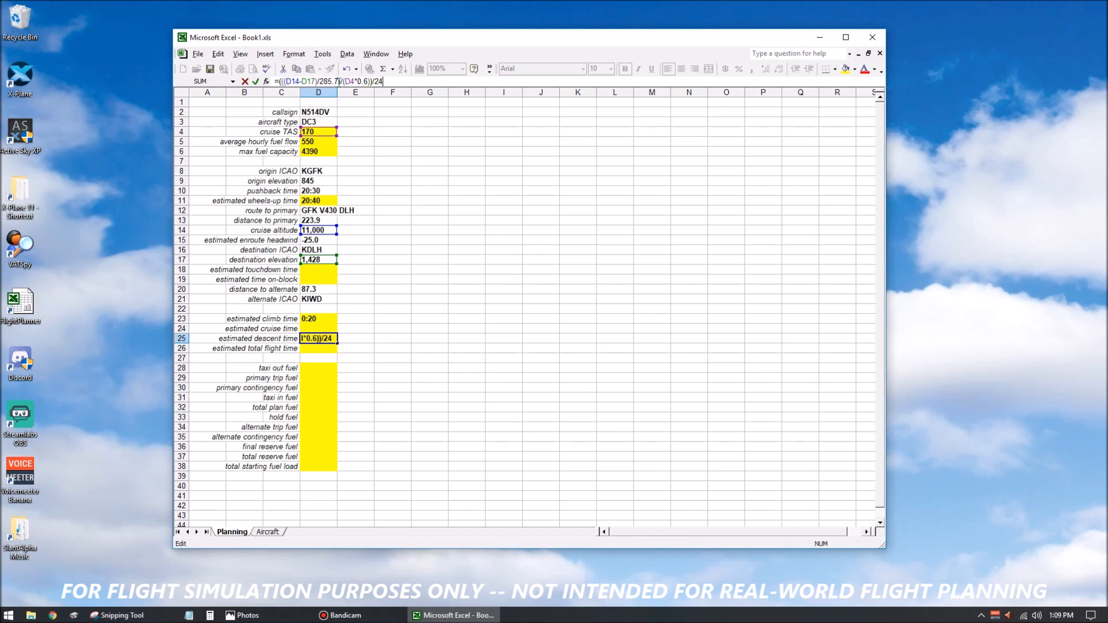
key("Return")
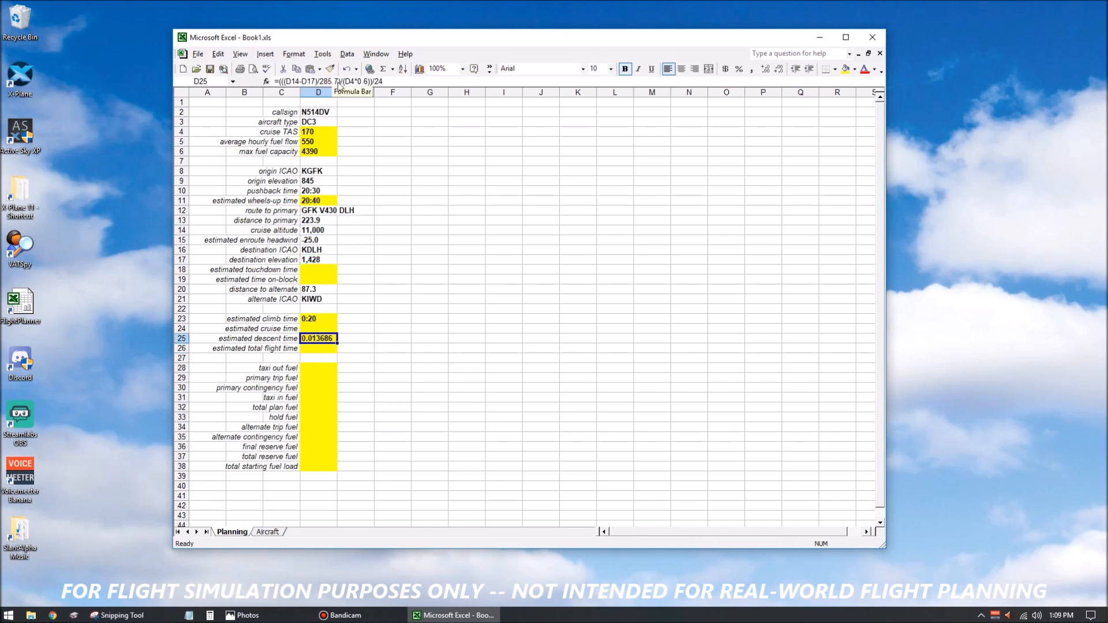
Format the estimated descent time cell D25 as Time with the 13:30 type.
key("ctrl+1")
left_click(440, 263)
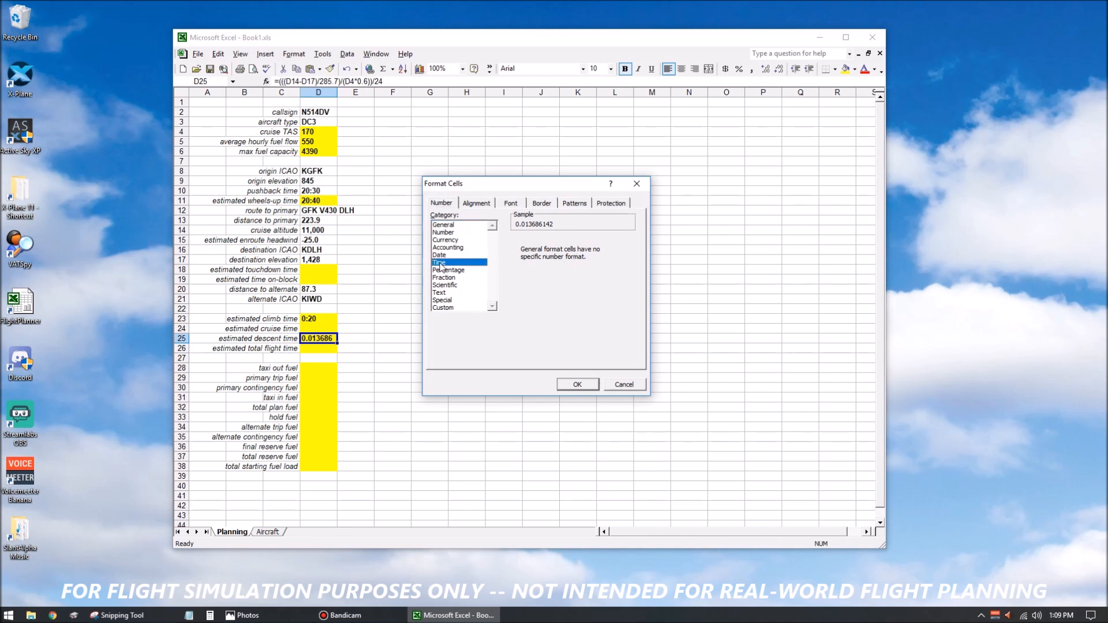
left_click(522, 258)
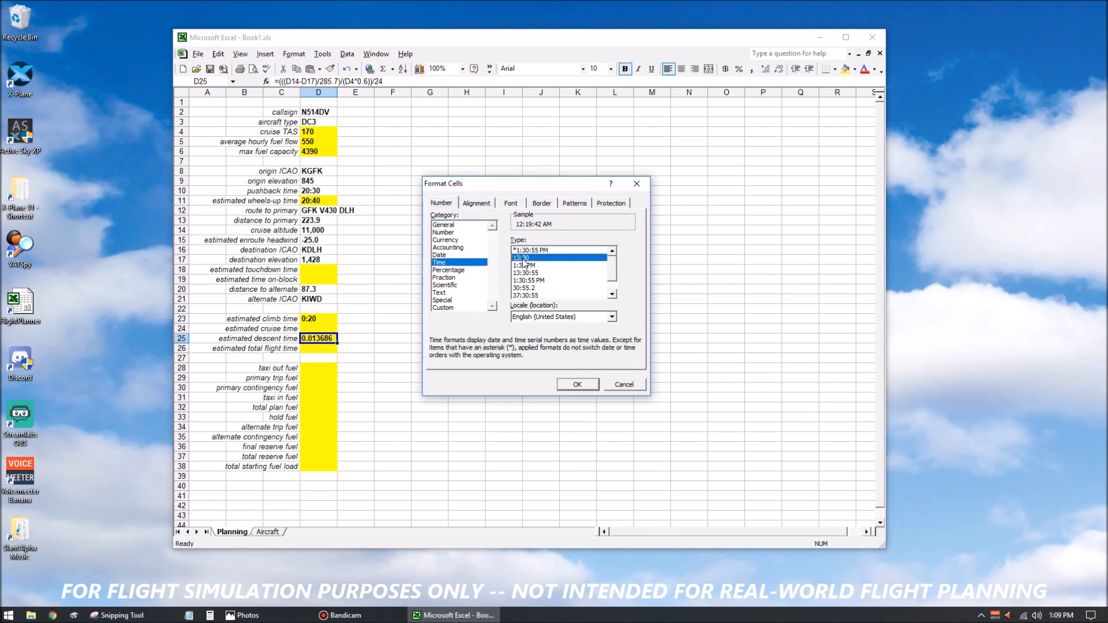
left_click(577, 385)
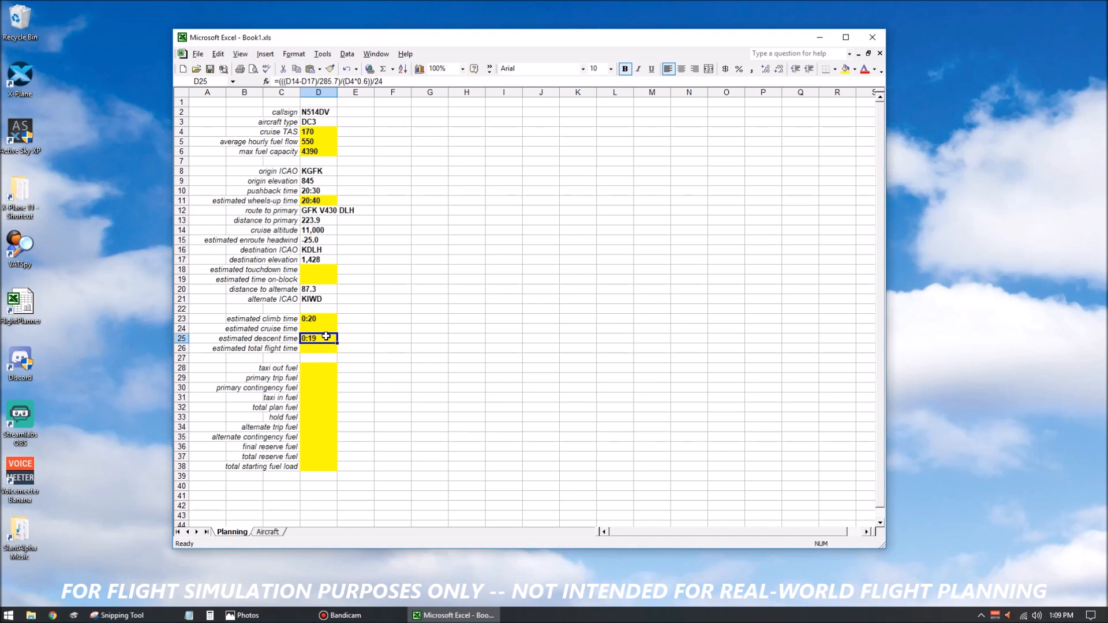
Start the estimated cruise time formula in D24 with the distance to primary minus twice the cruise altitude, =D13-(2*D14).
left_click(323, 261)
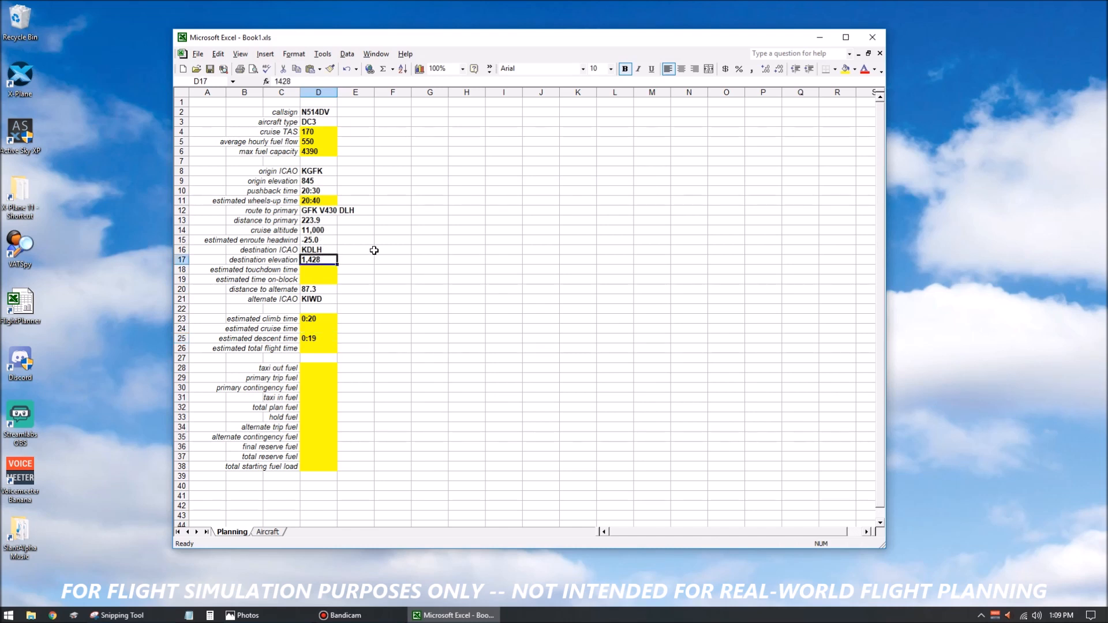
left_click(322, 185)
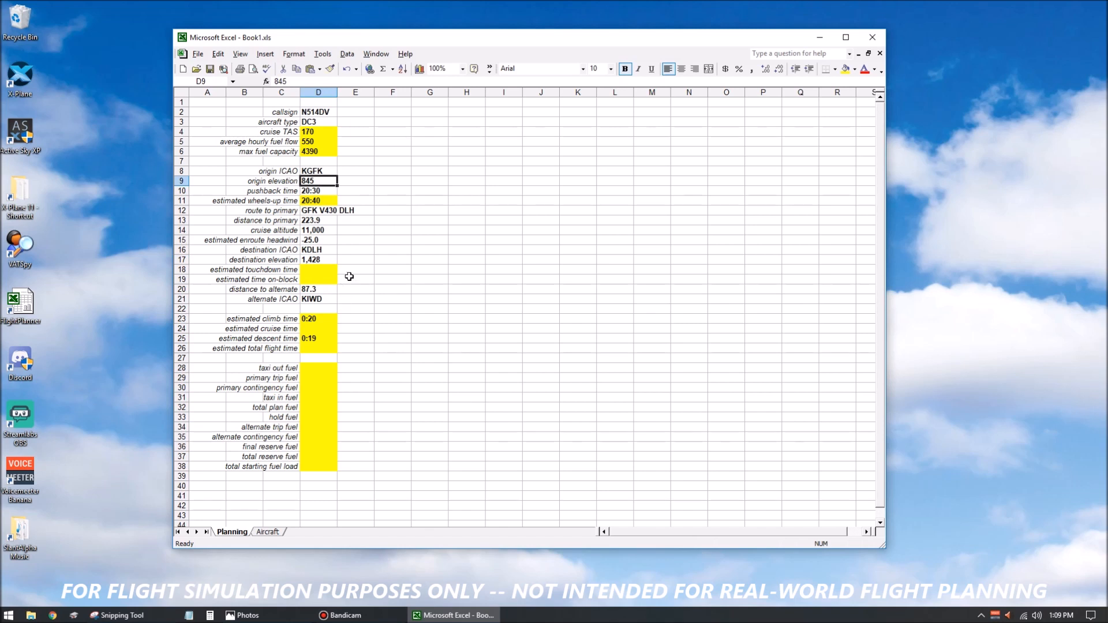
left_click(330, 327)
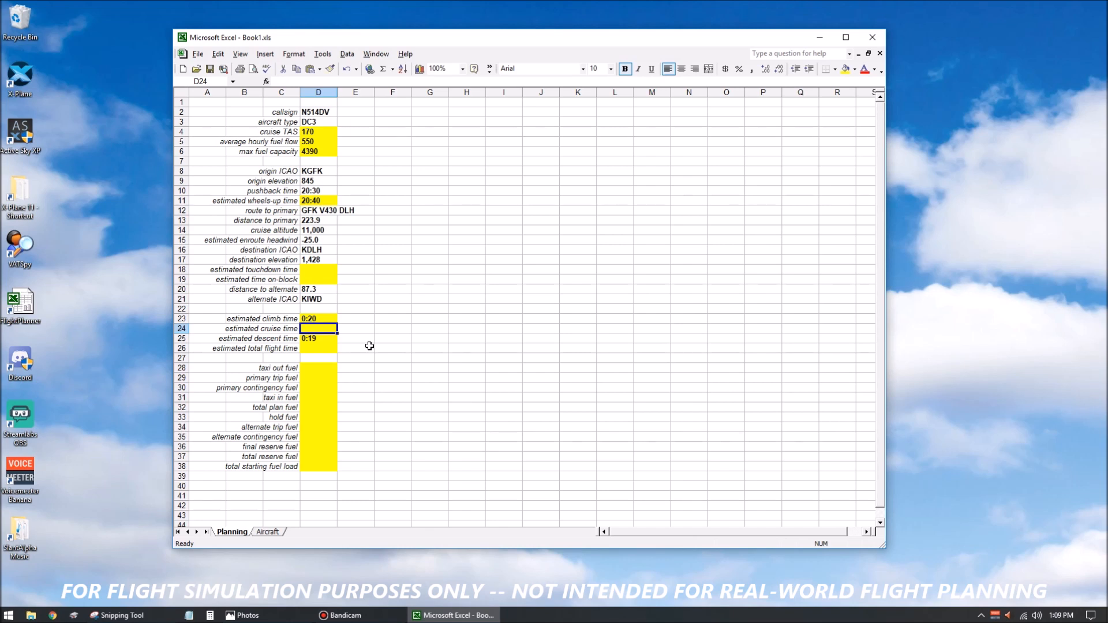
left_click(344, 81)
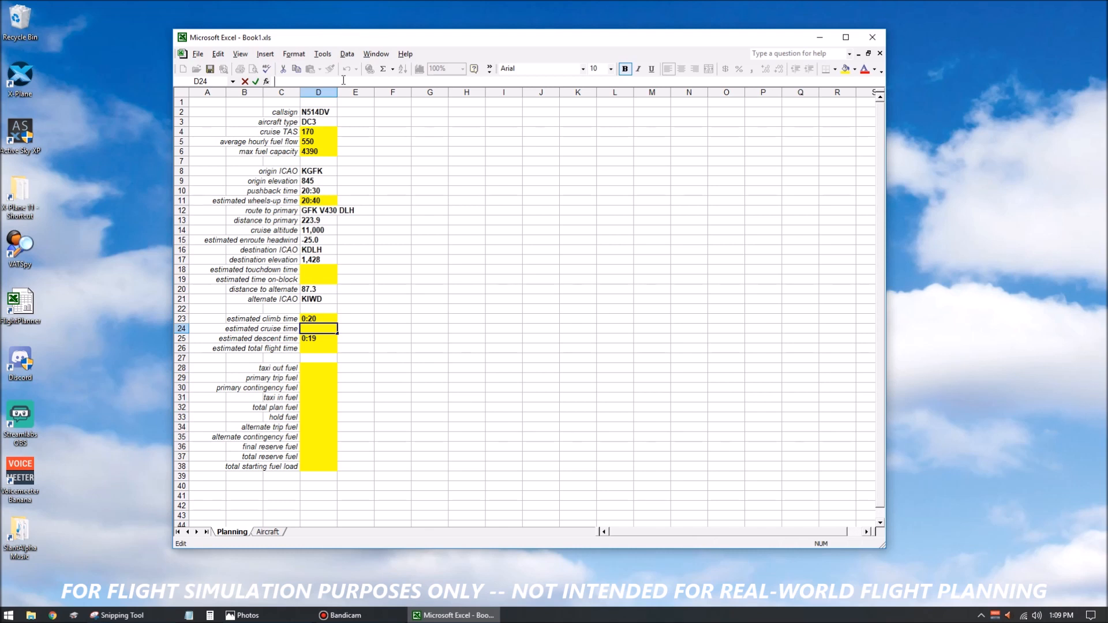
type("=")
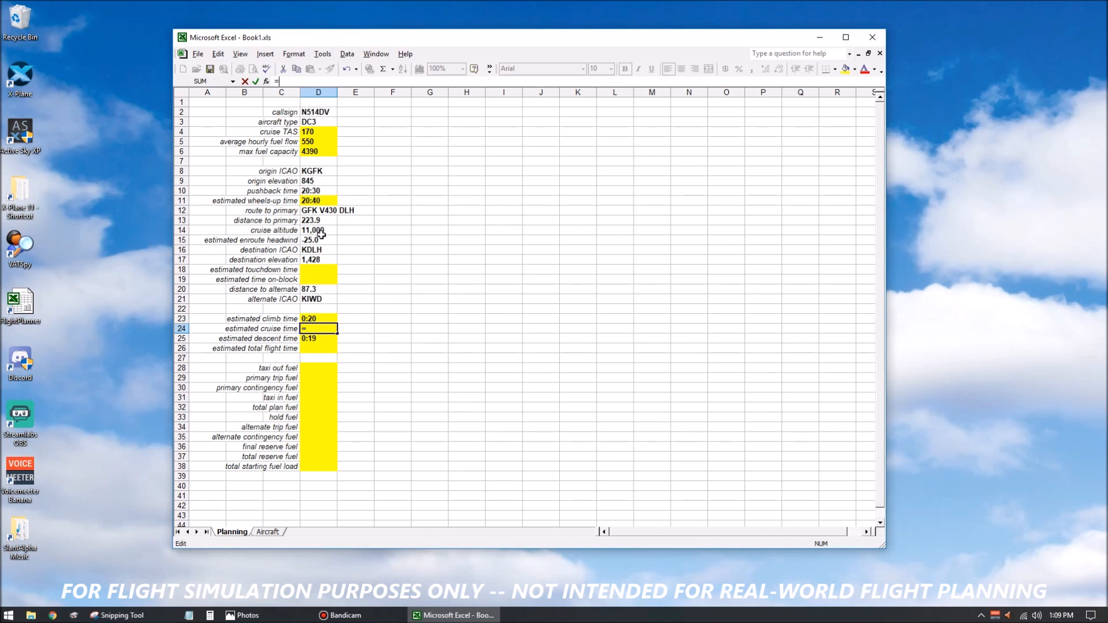
left_click(316, 220)
type("-(2*")
left_click(329, 230)
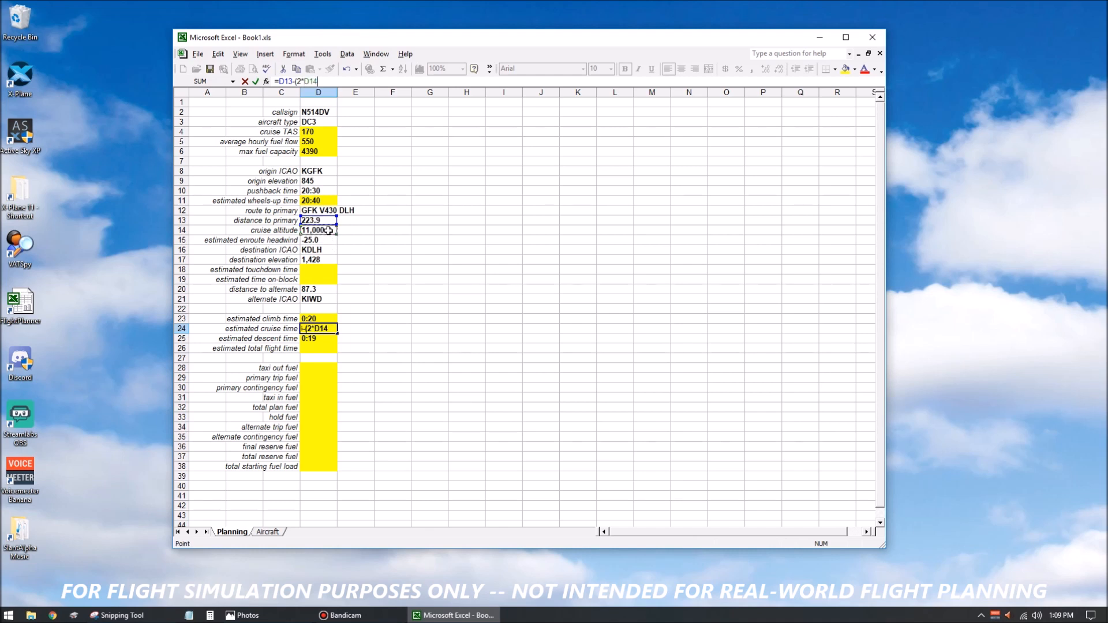
type(")-(")
Subtract both airport elevations from the doubled altitude in D24 and group the terms as =D13-((2*D14)-(D9+D17)).
left_click(320, 182)
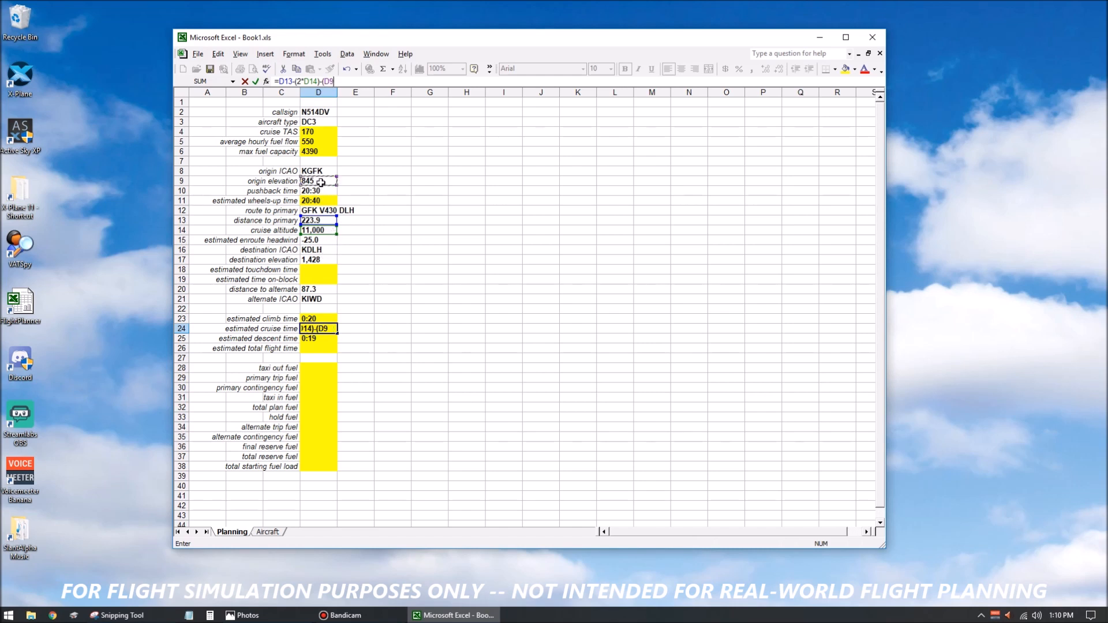
type("+")
left_click(328, 259)
type(")-")
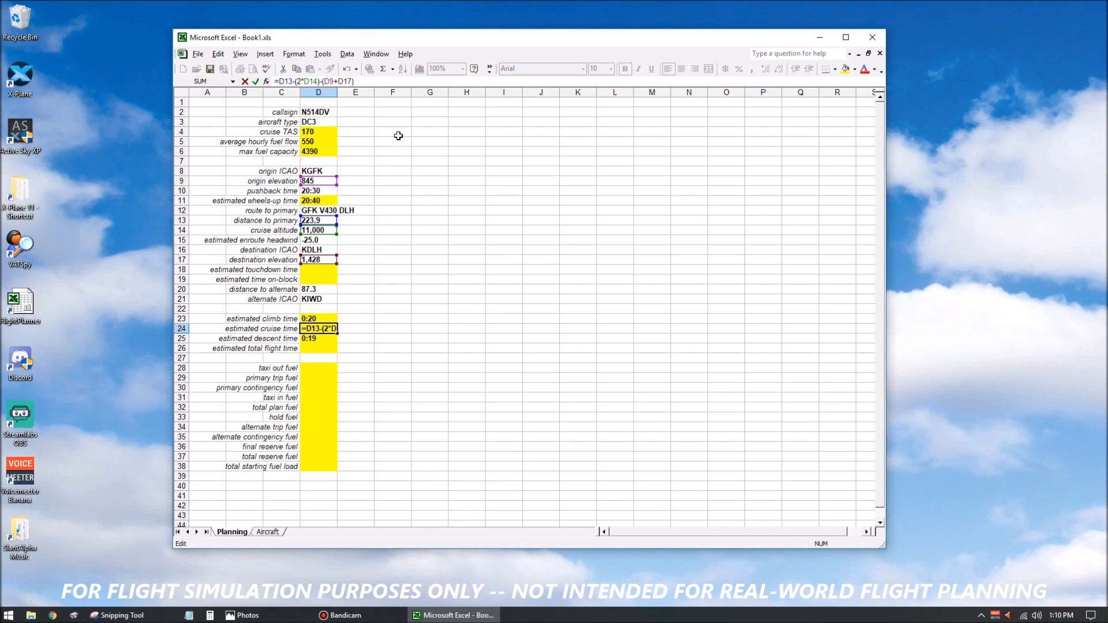
type("(")
left_click(367, 81)
type(")")
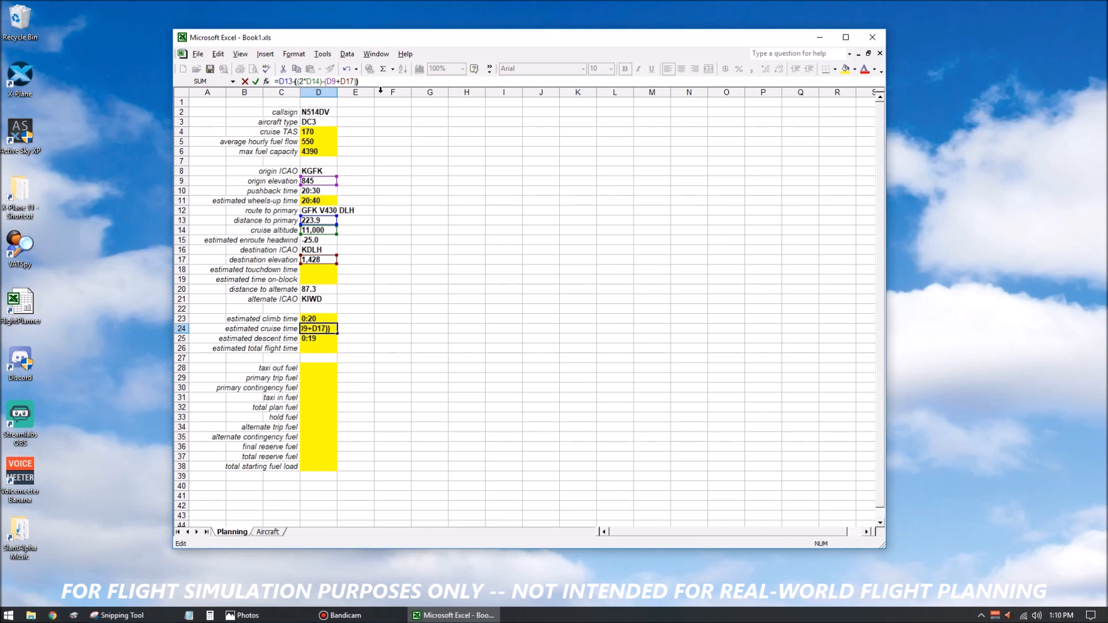
type("/285.7")
Divide the grouped altitude term in D24 by 285.7 and enclose the cruise distance, giving =(D13-(((2*D14)-(D9+D17))/285.7)).
left_click(293, 82)
type("(")
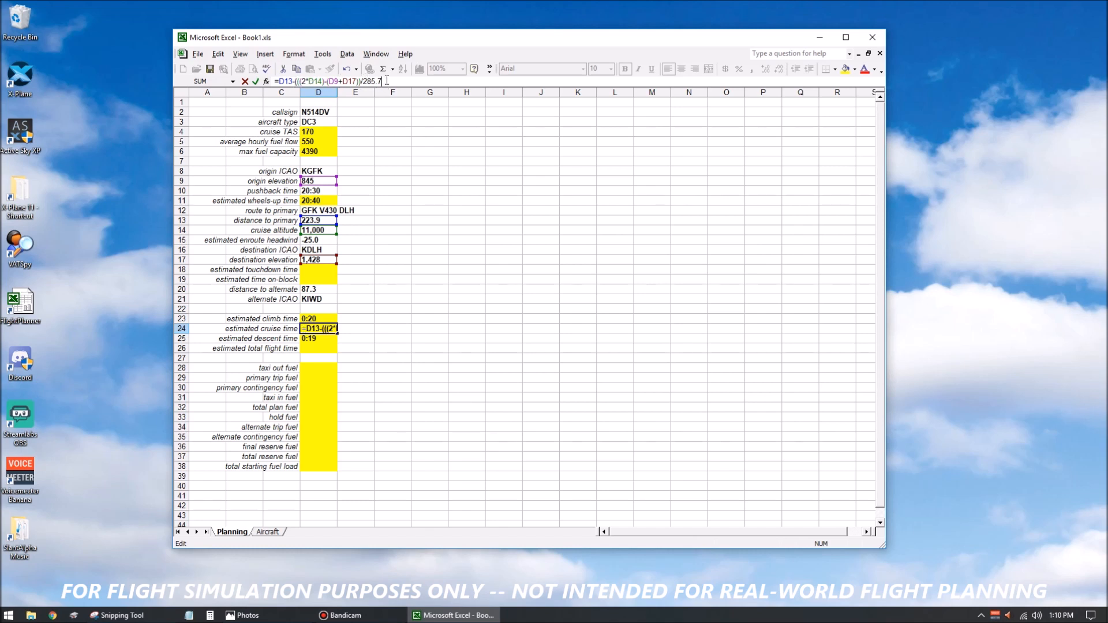
left_click(386, 80)
left_click(279, 82)
type("(")
left_click(395, 81)
type(")")
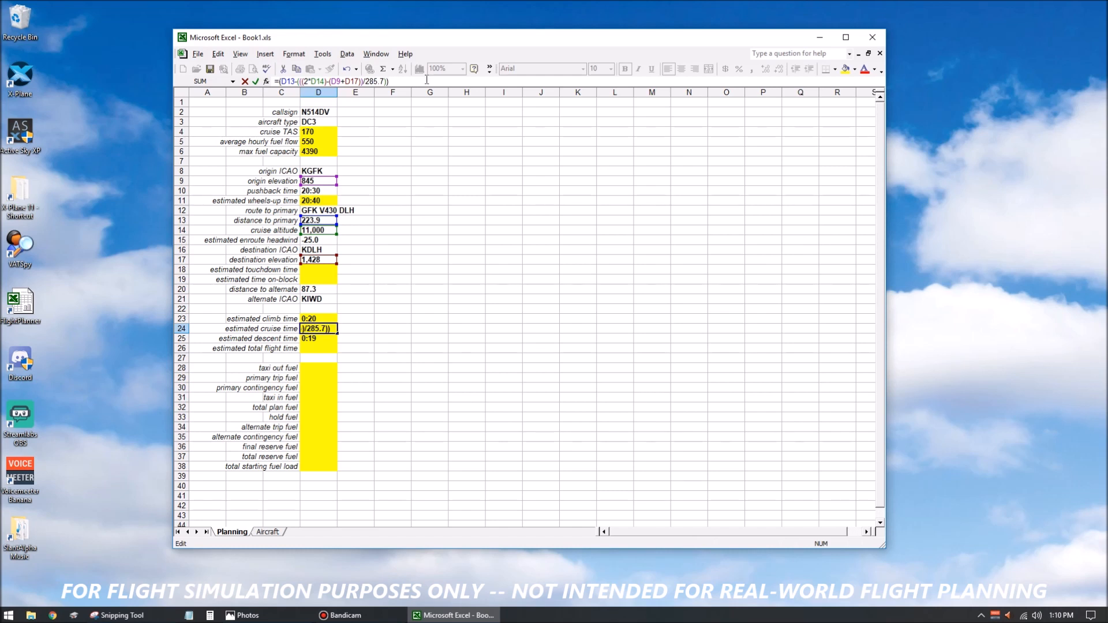
type("/(")
Divide the D24 cruise distance by cruise TAS minus enroute headwind, (D4-D15), and enter the formula.
left_click(322, 132)
type("-")
left_click(327, 240)
type(")")
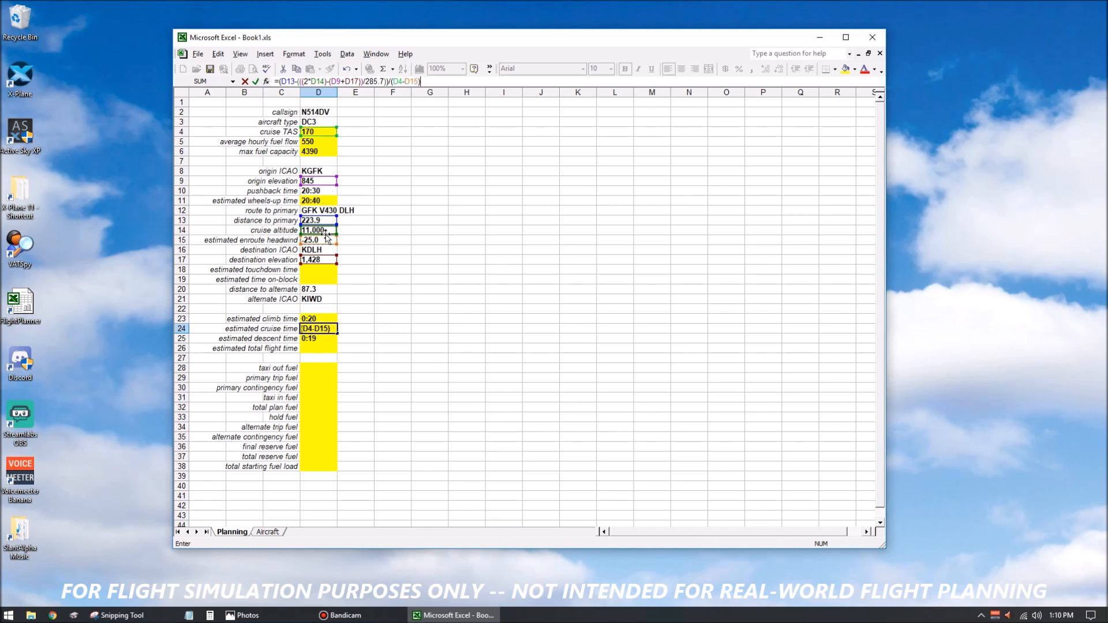
key("Return")
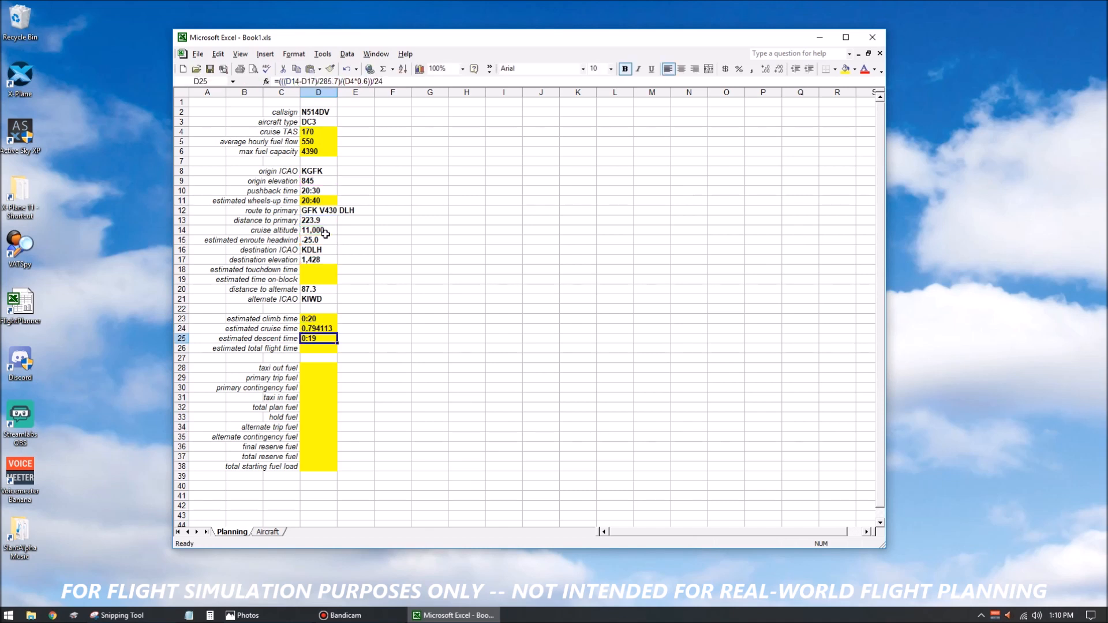
Convert the D24 cruise time to a day fraction with =((D13-(((2*D14)-(D9+D17))/285.7))/(D4-D15))/24.
key("Up")
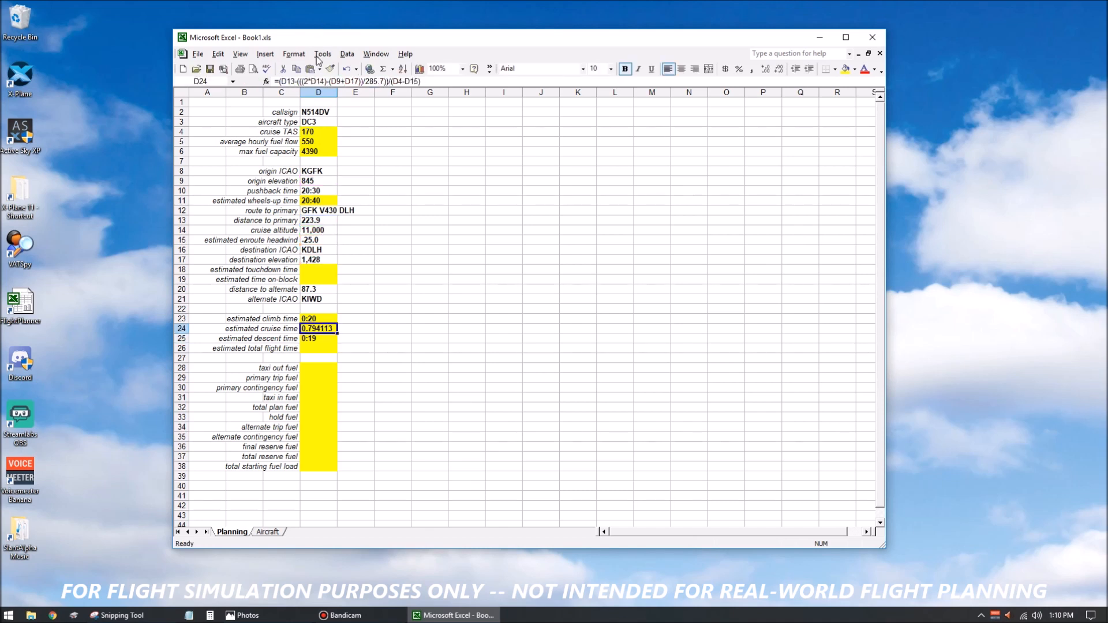
key("F2")
type("(")
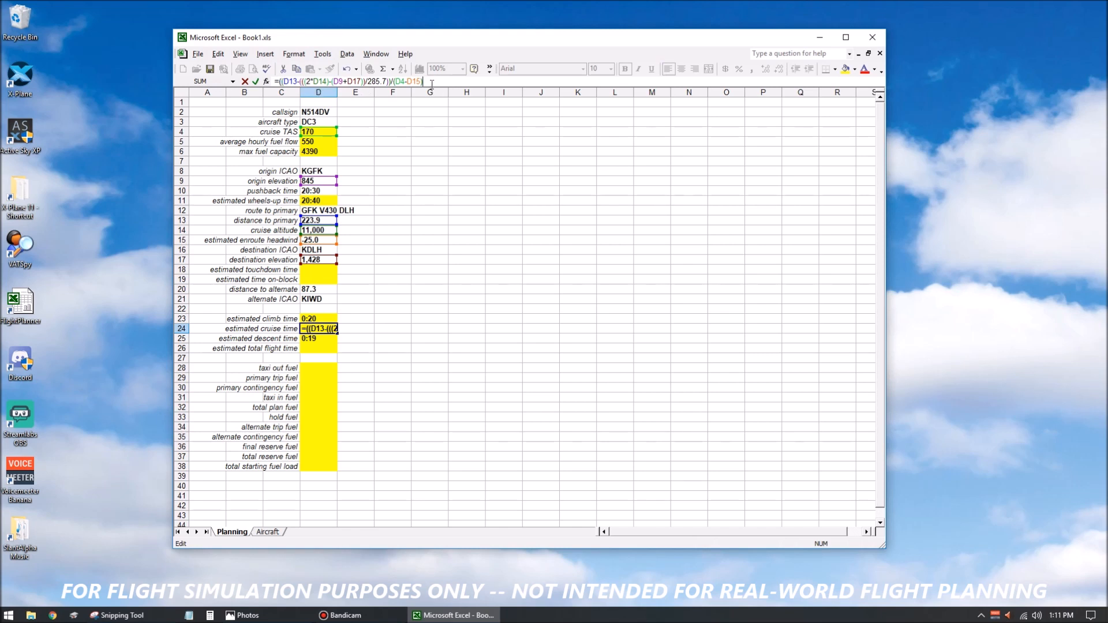
type(")/24")
key("ctrl+Return")
Format the estimated cruise time cell D24 as Time with the 13:30 type.
key("ctrl+1")
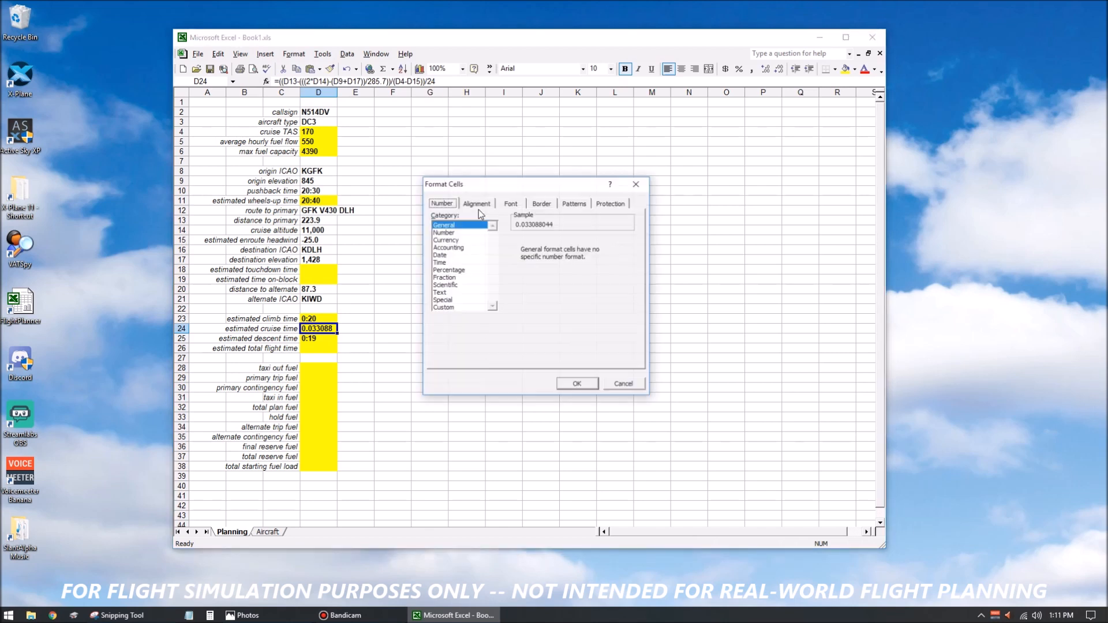
left_click(438, 262)
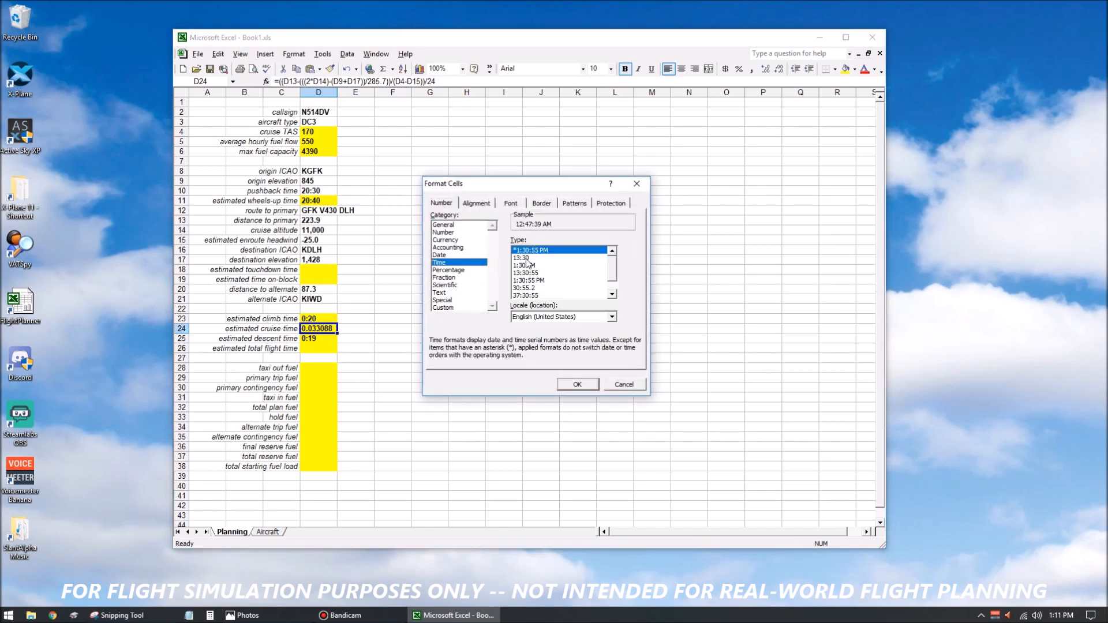
left_click(528, 257)
left_click(594, 384)
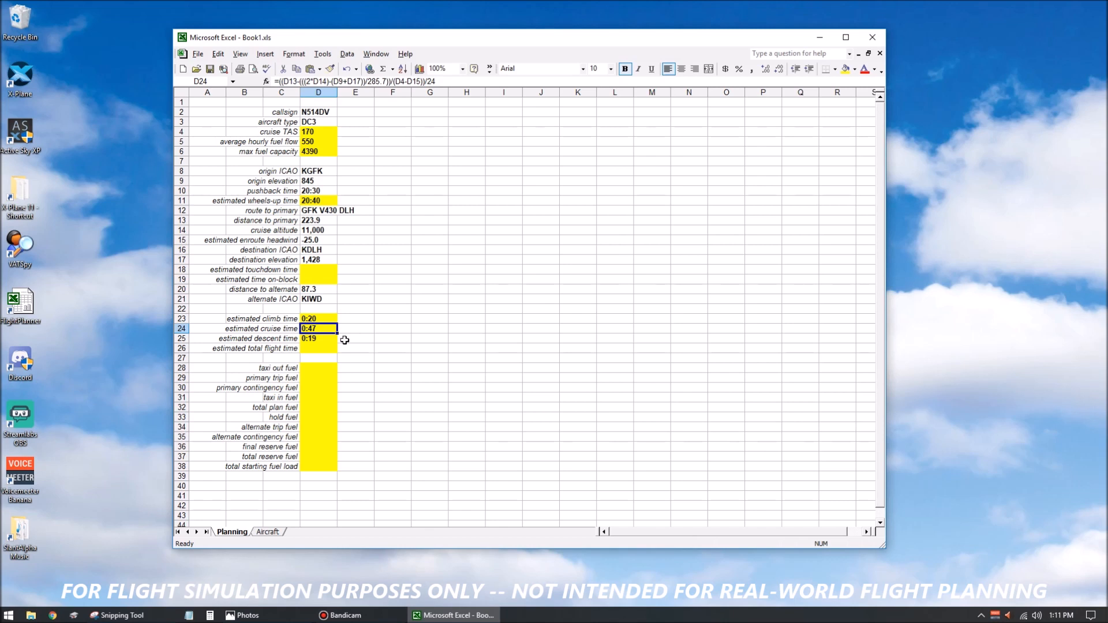
Total the climb, cruise and descent times in the estimated total flight time cell D26 with =SUM(D23:D25).
left_click(318, 350)
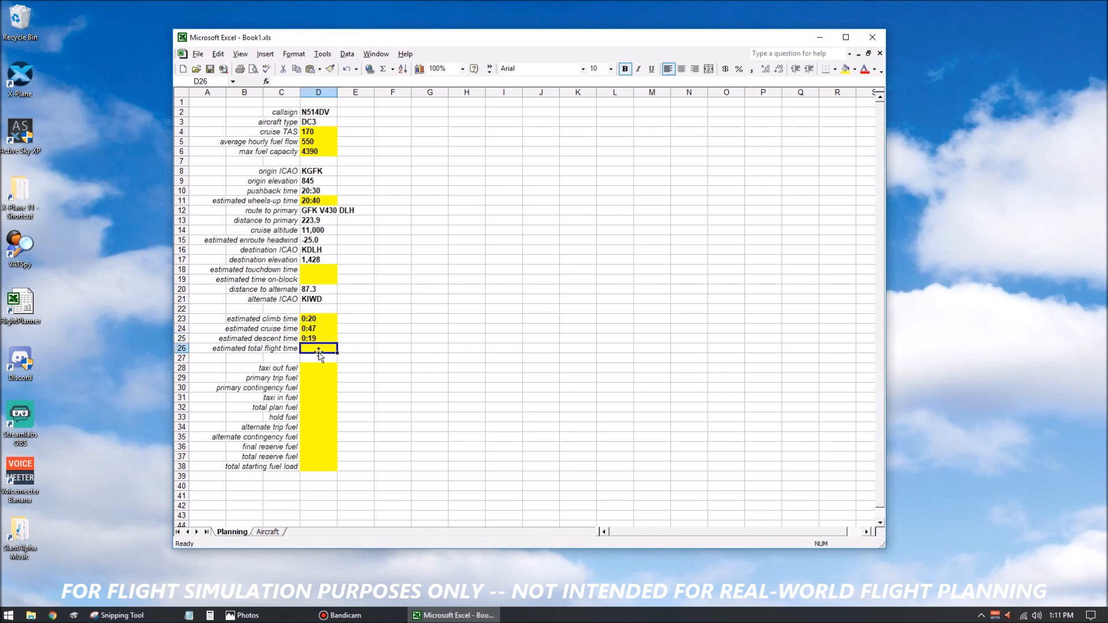
type("=sum(")
left_click_drag(316, 319, 314, 338)
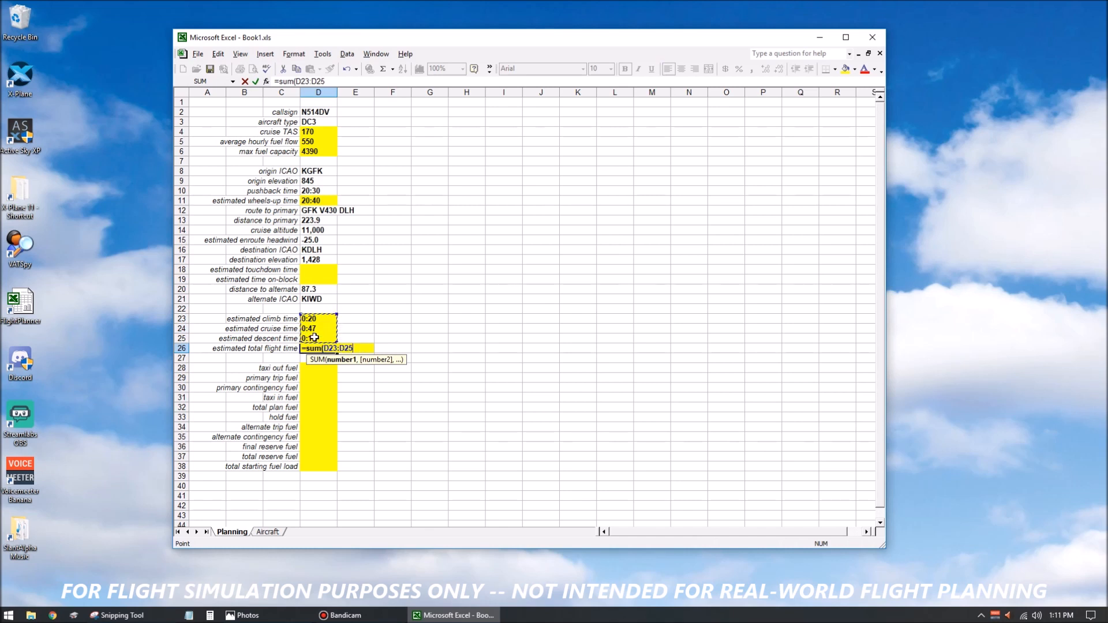
key("Return")
key("Up")
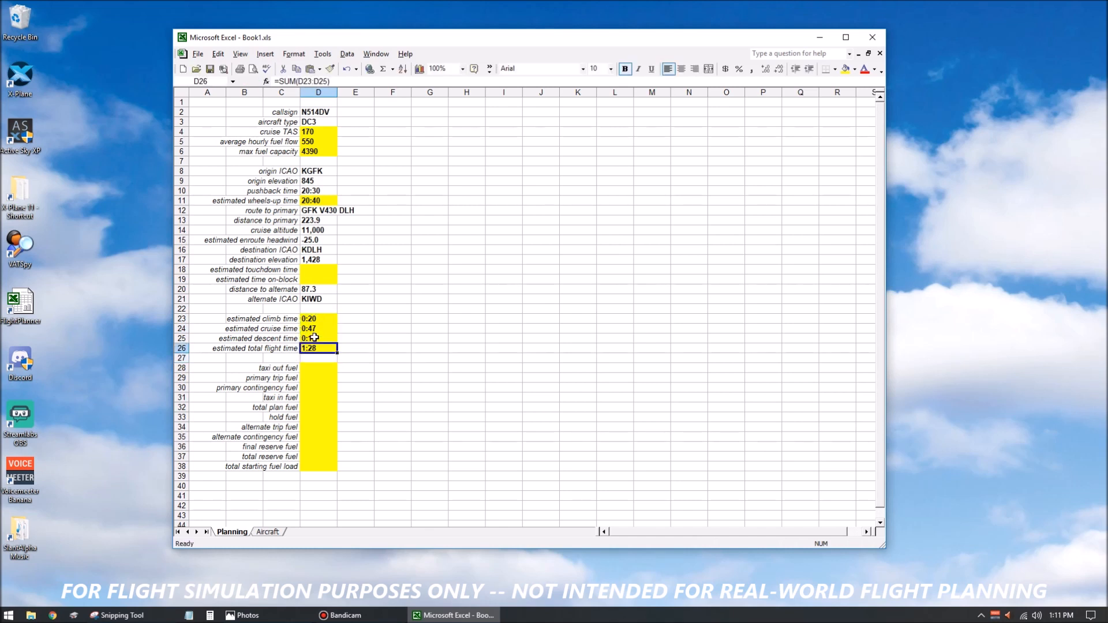
Calculate the estimated touchdown time in D18 by adding total flight time to wheels-up time with =D11+D26.
left_click(327, 369)
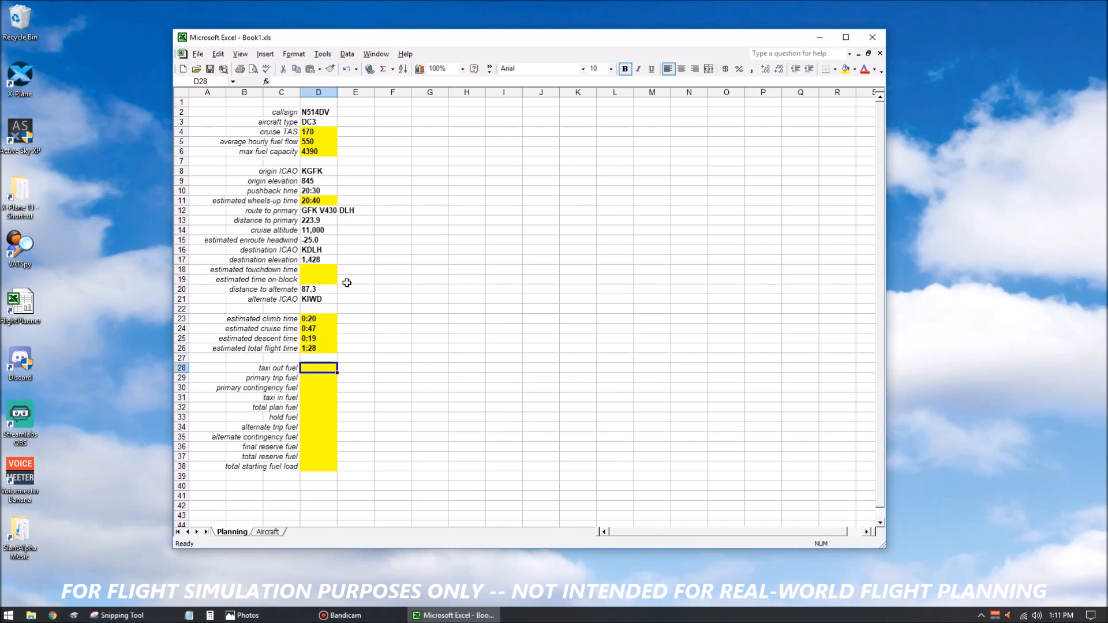
left_click(332, 271)
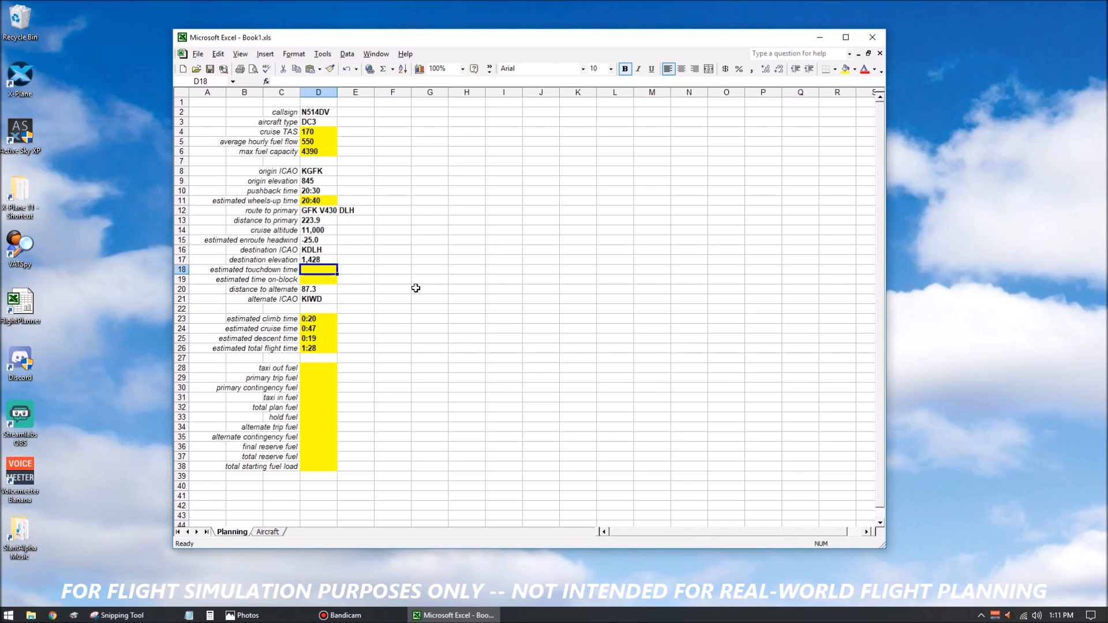
type("=")
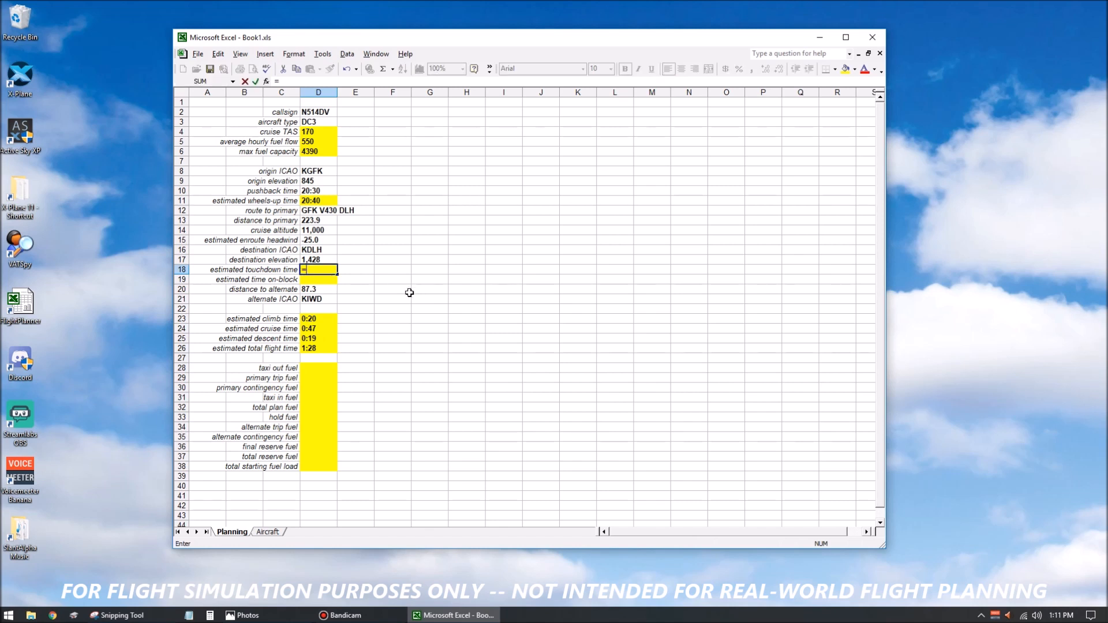
left_click(321, 201)
type("+")
left_click(324, 346)
key("Return")
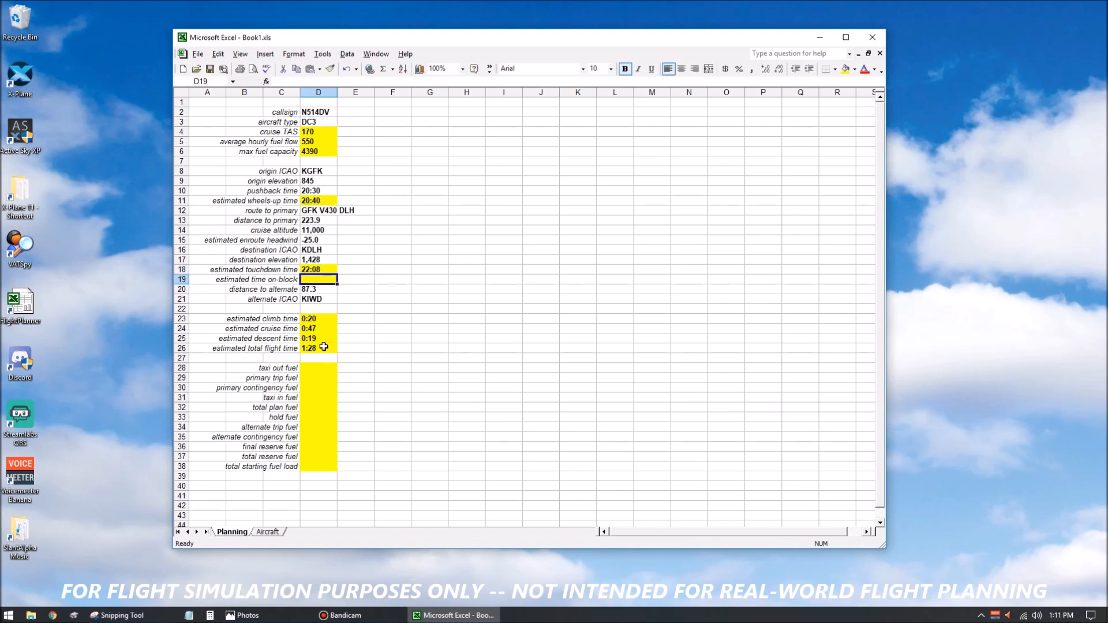
Calculate the estimated time on-block in D19 as five minutes after touchdown with =D18+(5/1440).
type("=")
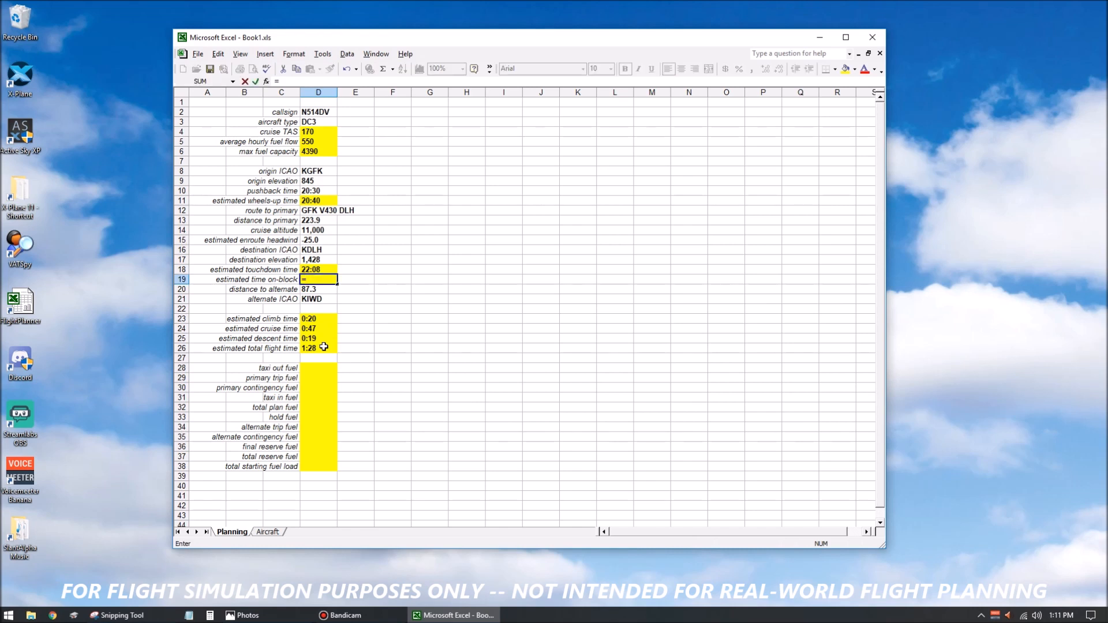
key("Up")
type("+(5/14400")
key("BackSpace")
type(")")
key("Return")
key("Up")
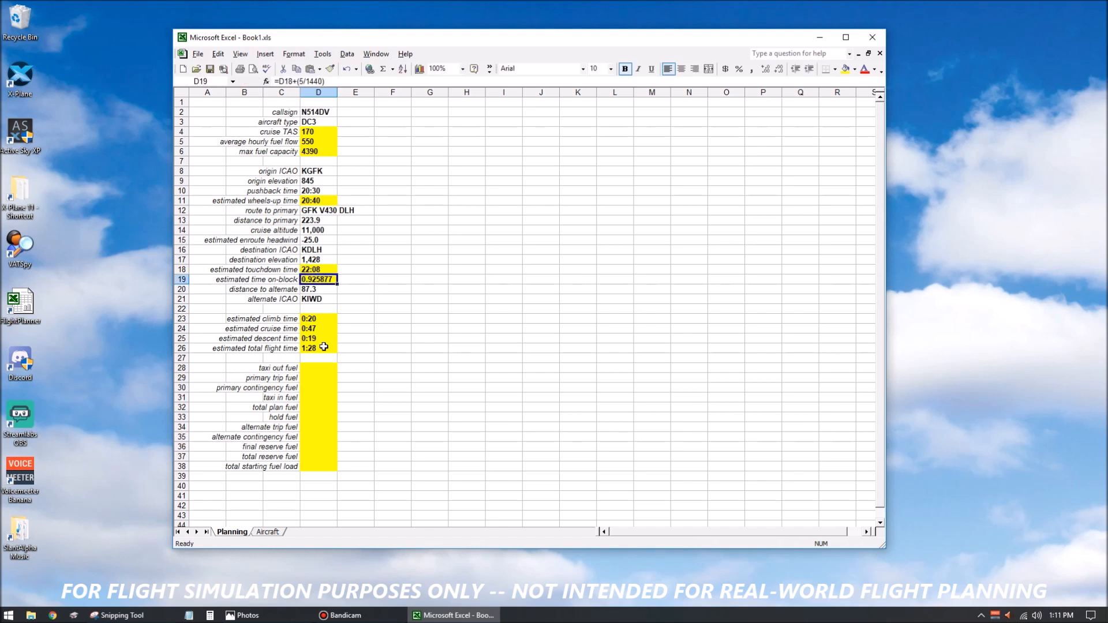
Format the estimated time on-block cell D19 as Time with the 13:30 type.
key("ctrl+1")
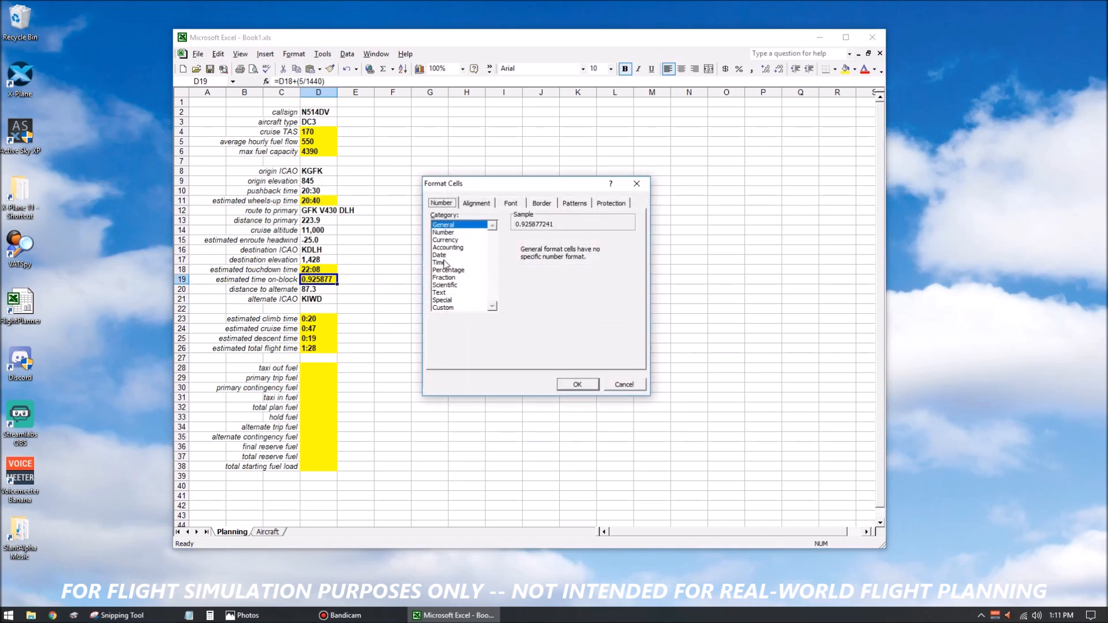
left_click(445, 263)
left_click(522, 258)
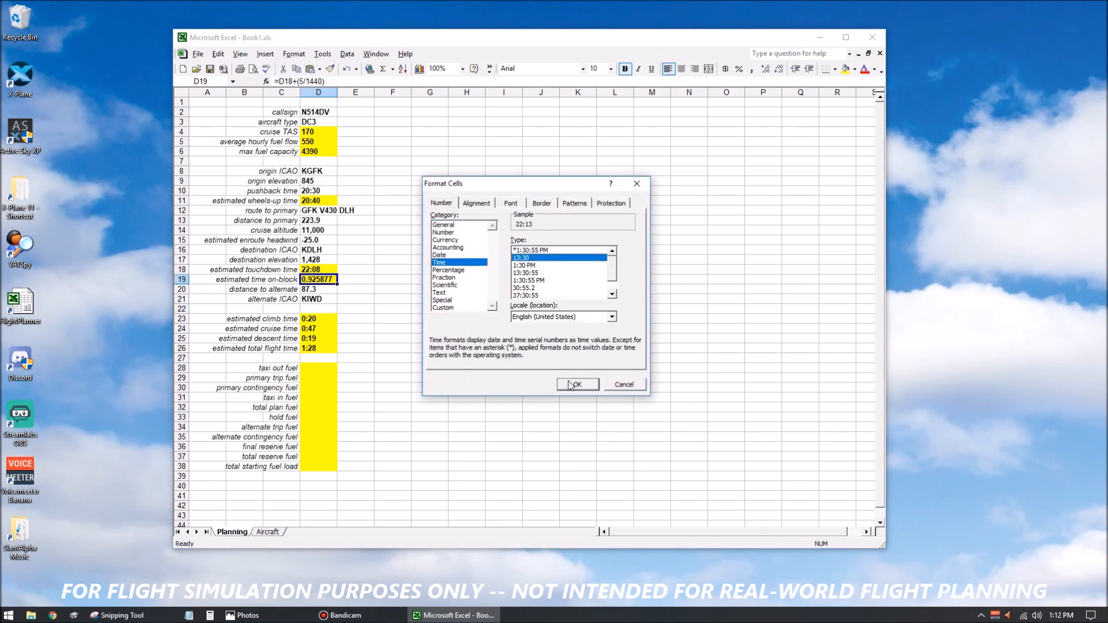
left_click(573, 385)
left_click(490, 326)
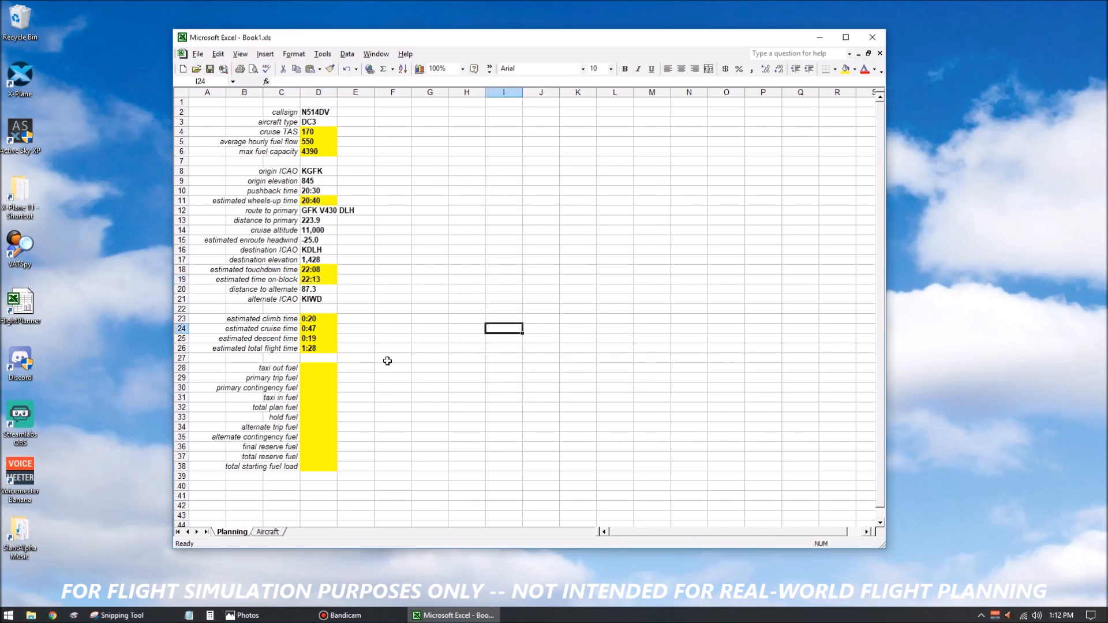
Calculate the taxi out fuel in D28 as one twelfth of the average hourly fuel flow with =D5/12.
left_click(326, 368)
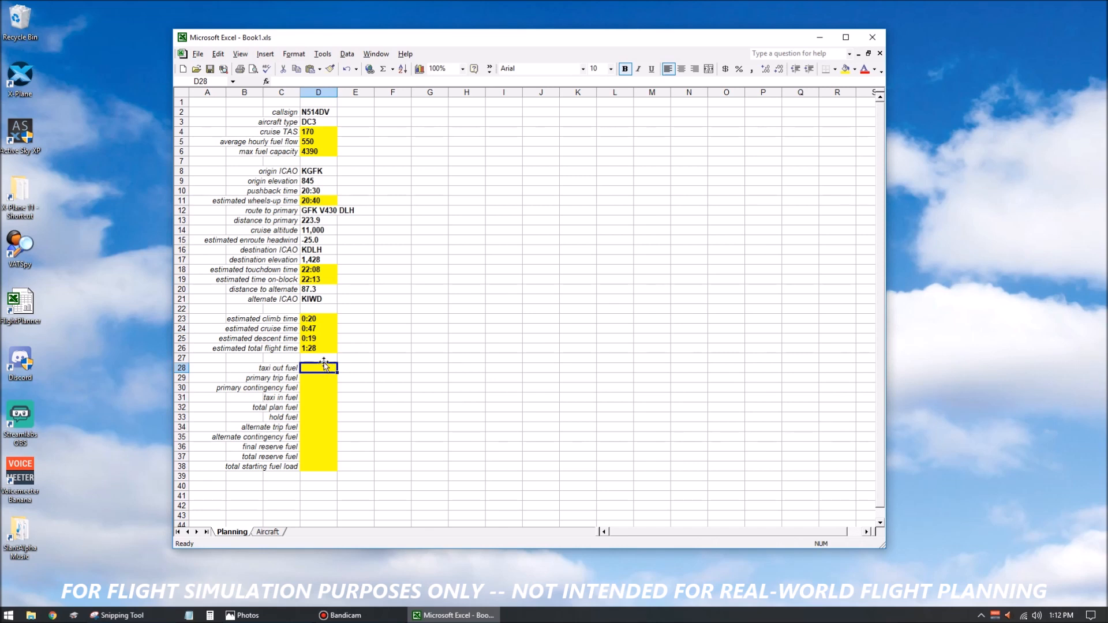
type("=")
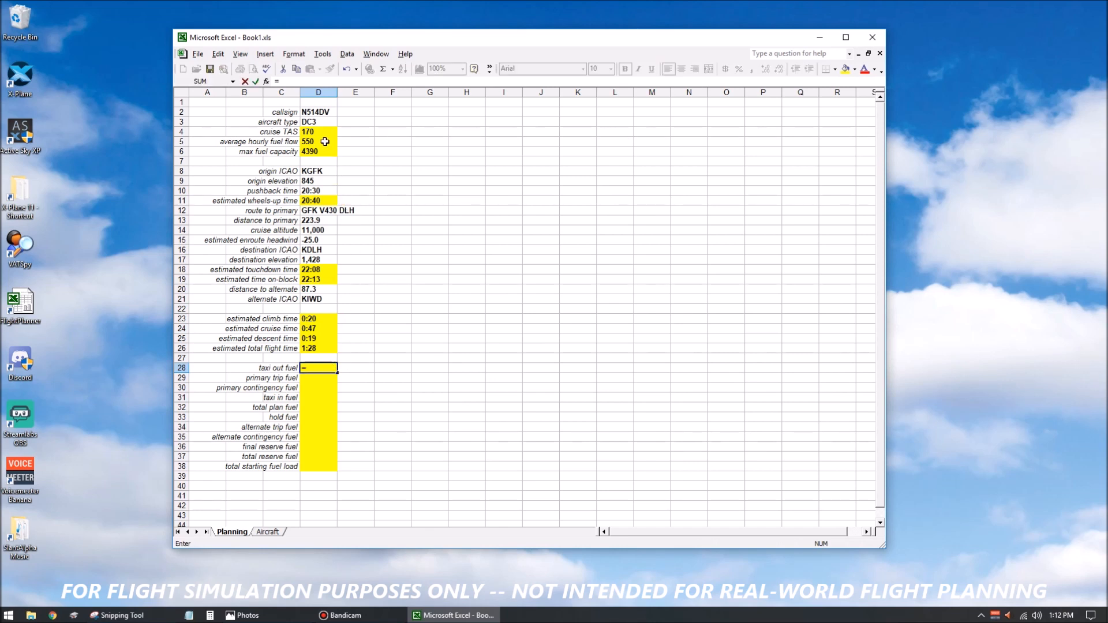
left_click(325, 141)
left_click(325, 81)
type("/6")
key("BackSpace")
type("12")
key("Return")
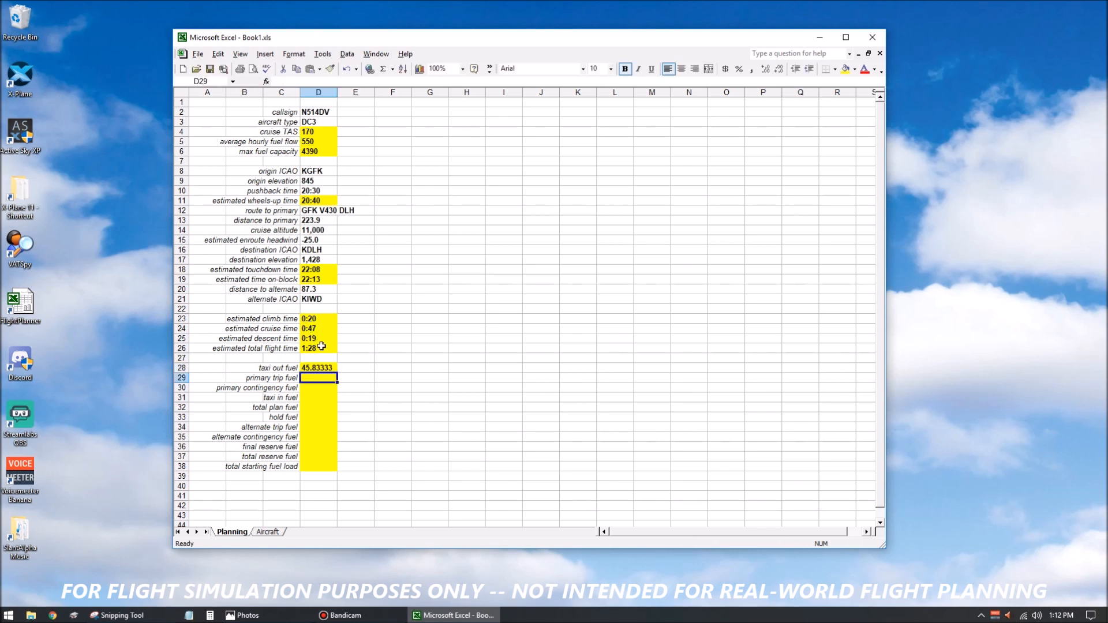
Format the fuel cells D28:D38 as Number with 1 decimal place and the 1000 separator.
left_click(319, 370)
left_click_drag(320, 371, 320, 463)
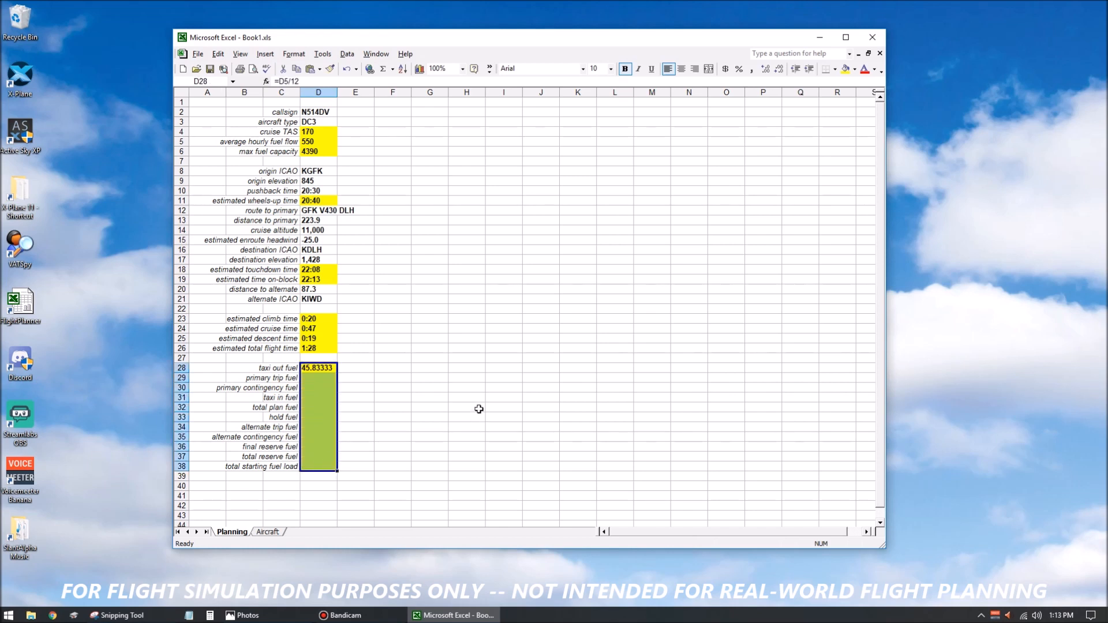
key("ctrl+1")
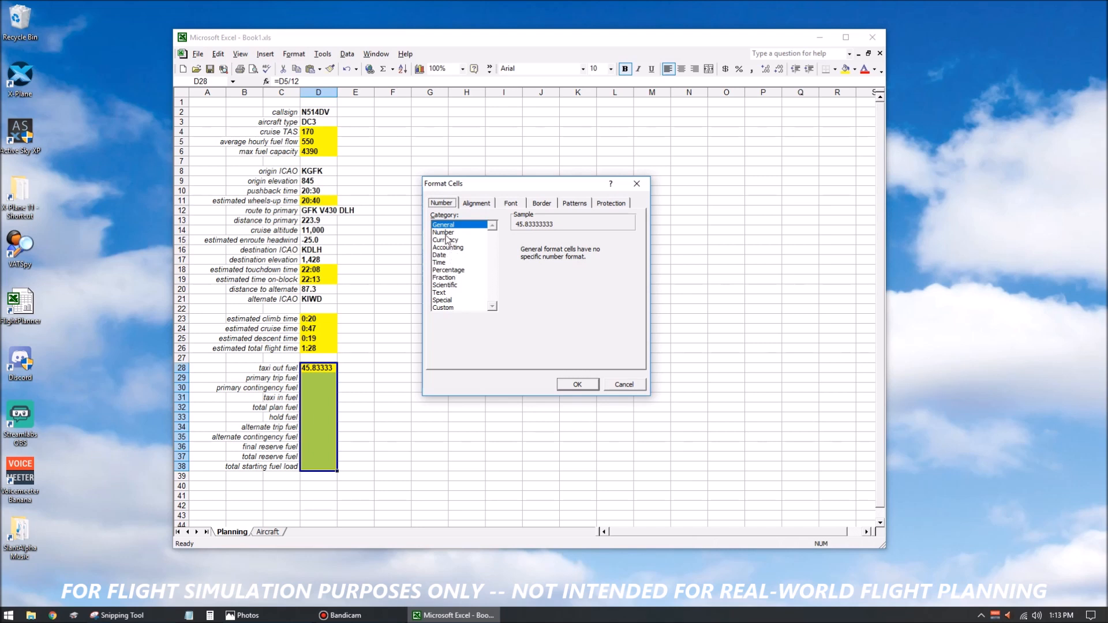
left_click(451, 233)
left_click(600, 243)
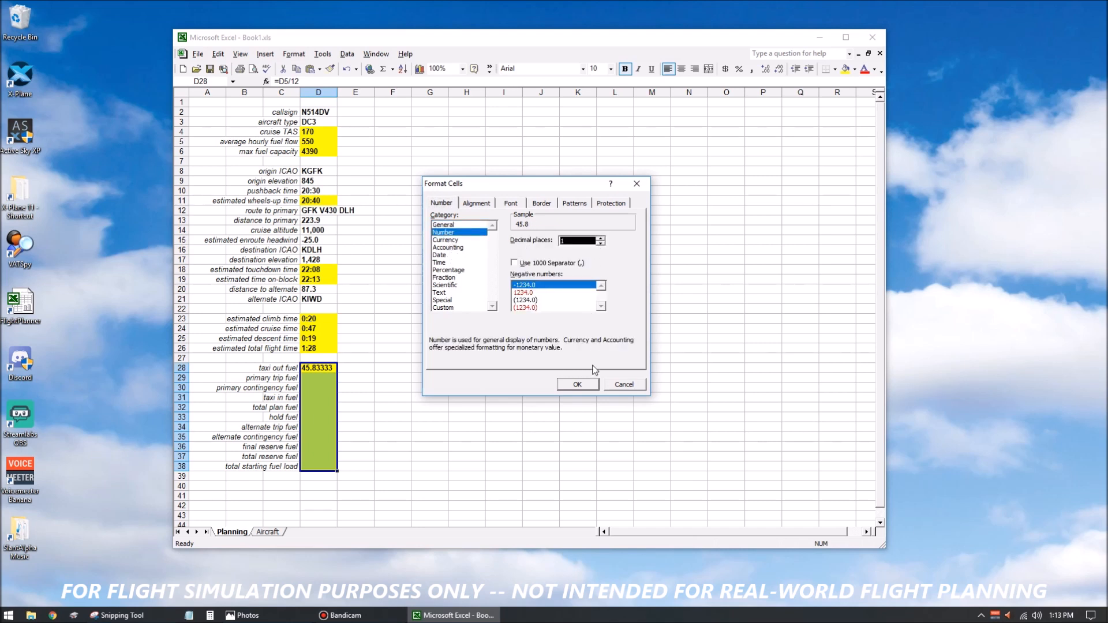
left_click(514, 263)
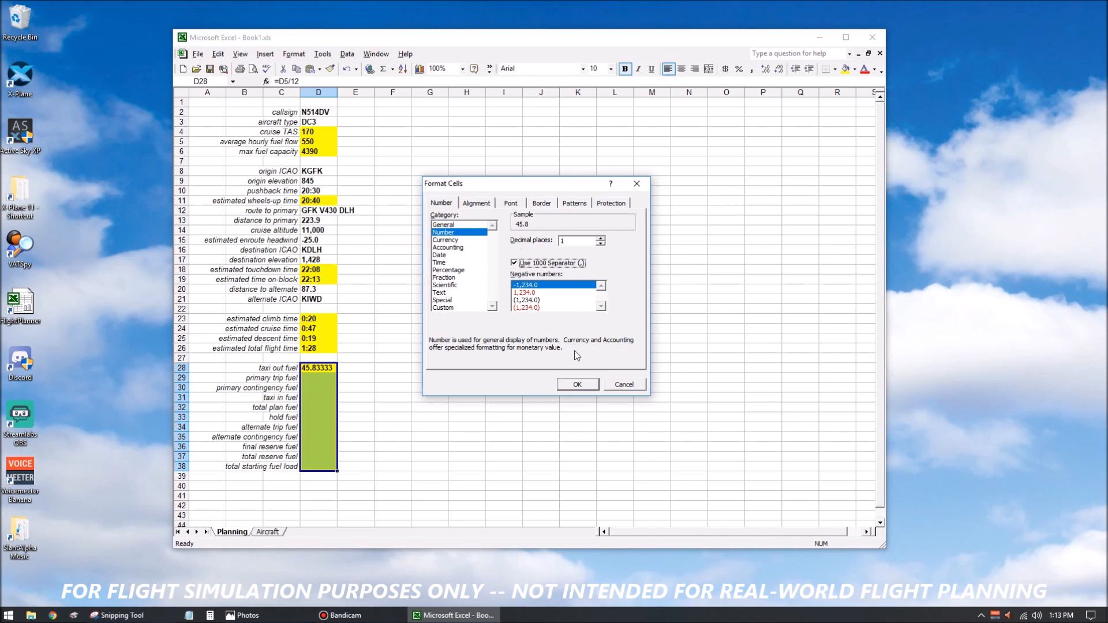
left_click(514, 263)
left_click(576, 385)
left_click(577, 387)
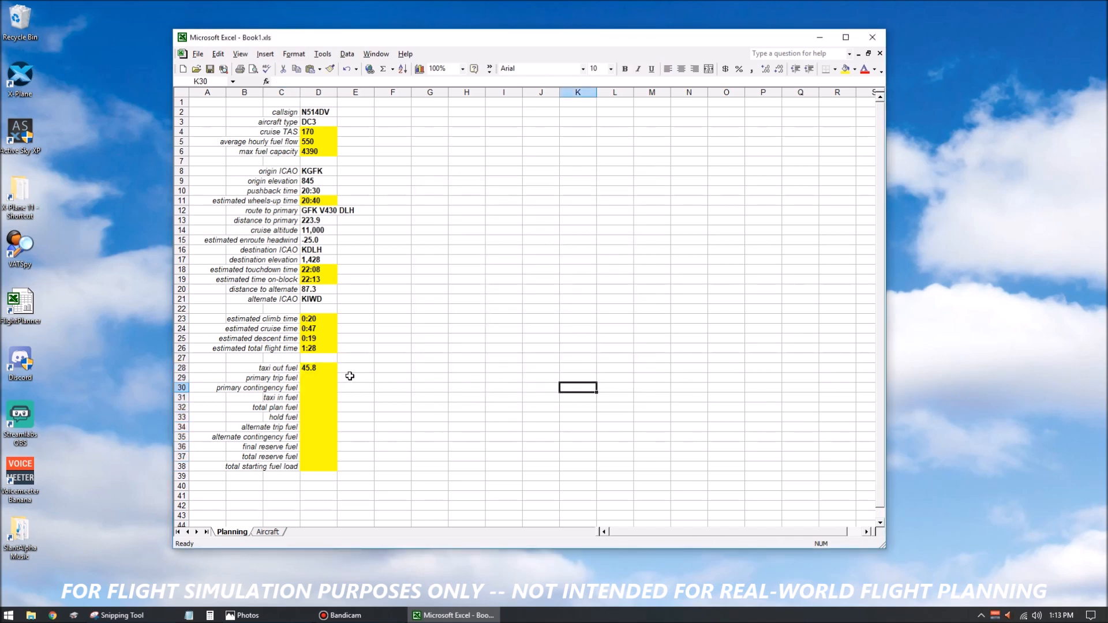
Calculate the primary trip fuel in D29 by multiplying total flight time D26 by average hourly fuel flow D5 and by 24.
left_click(324, 377)
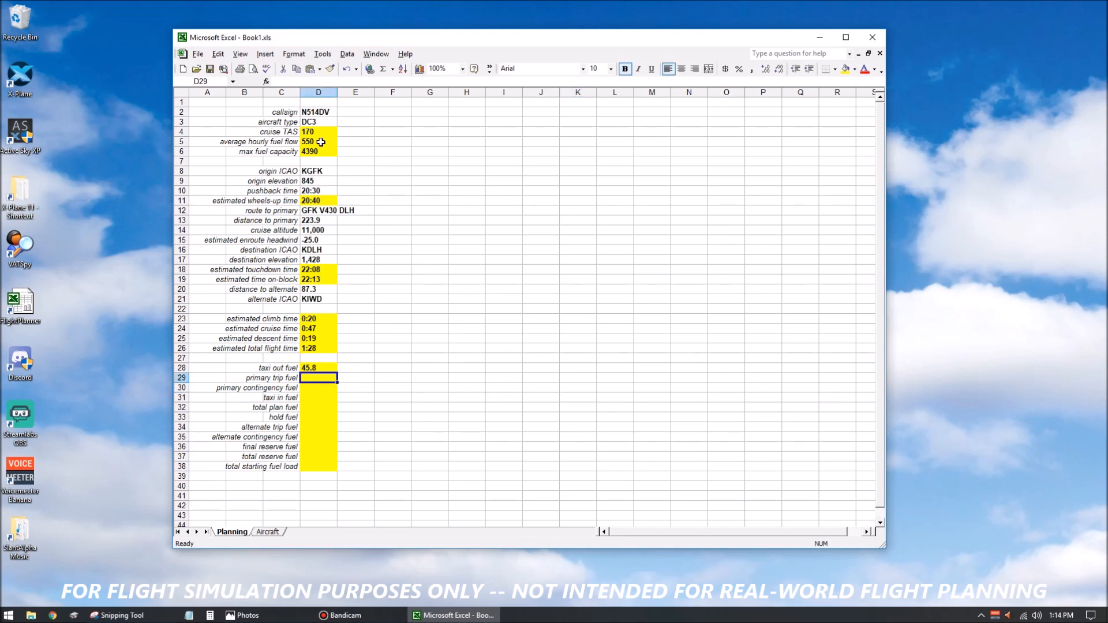
left_click(294, 83)
type("=")
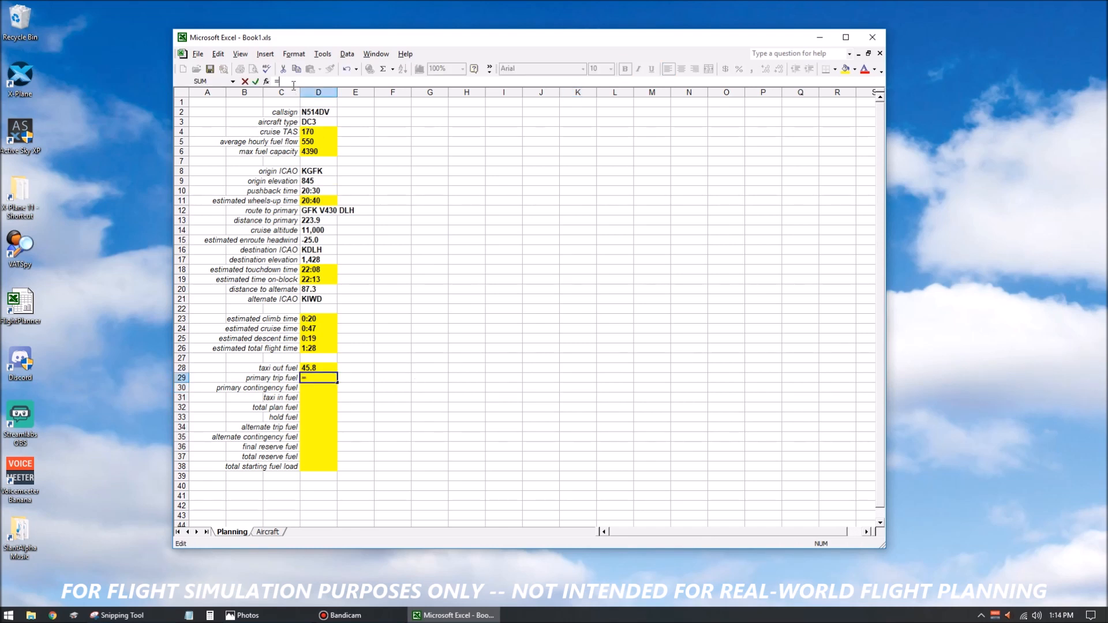
left_click(320, 347)
type("(")
key("BackSpace")
left_click(314, 141)
key("F2")
left_click(278, 82)
type("(")
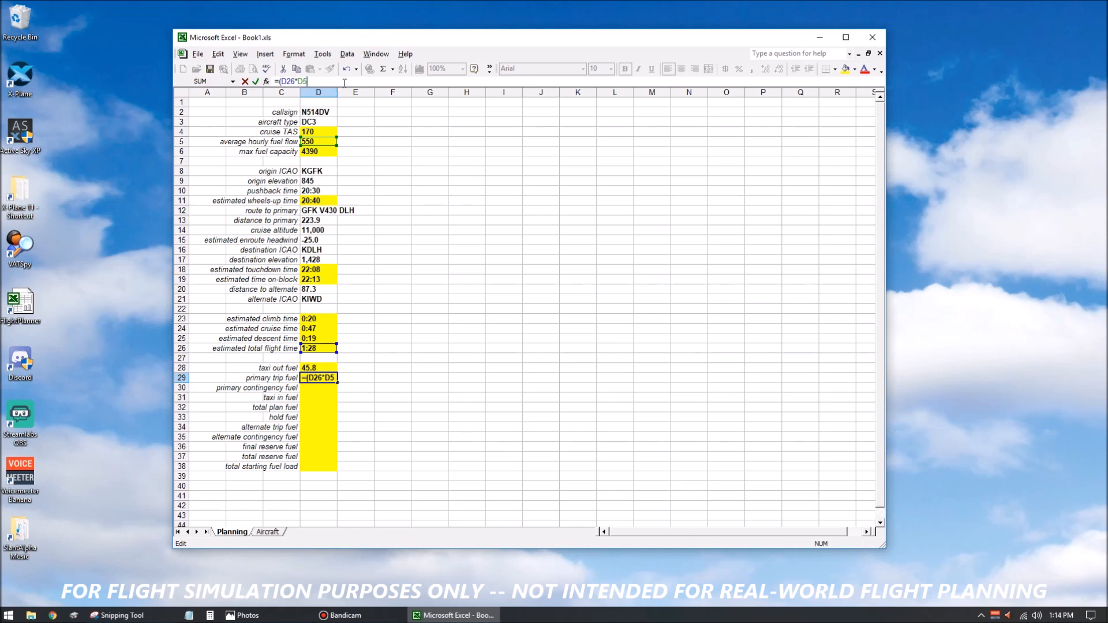
type("*24")
key("Return")
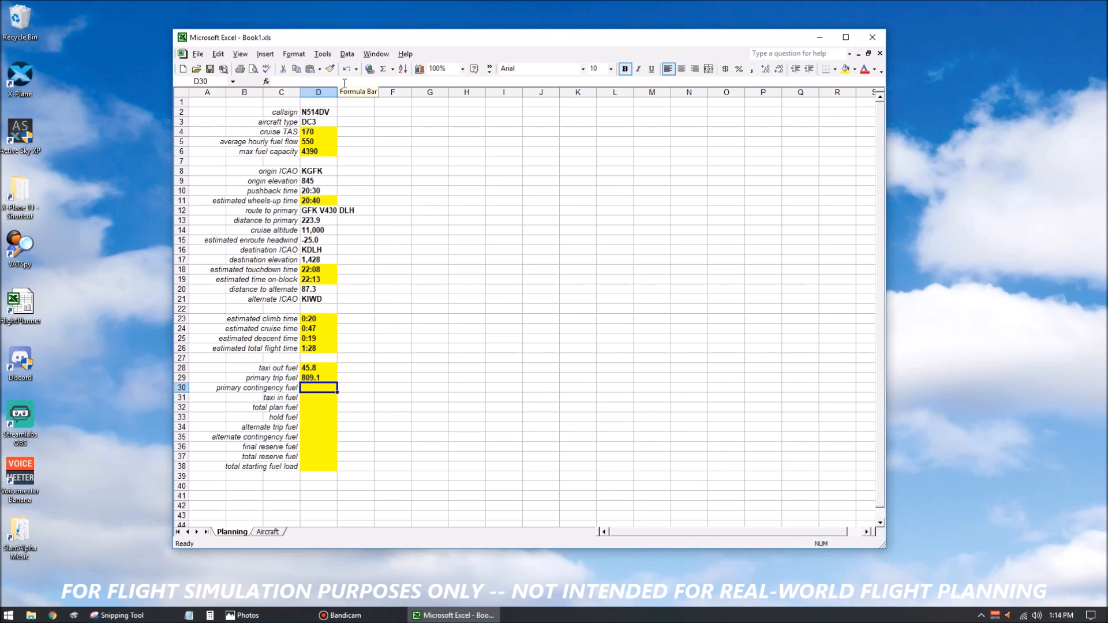
Calculate the primary contingency fuel in D30 as 5% of the primary trip fuel with =D29*5%.
type("=")
key("Up")
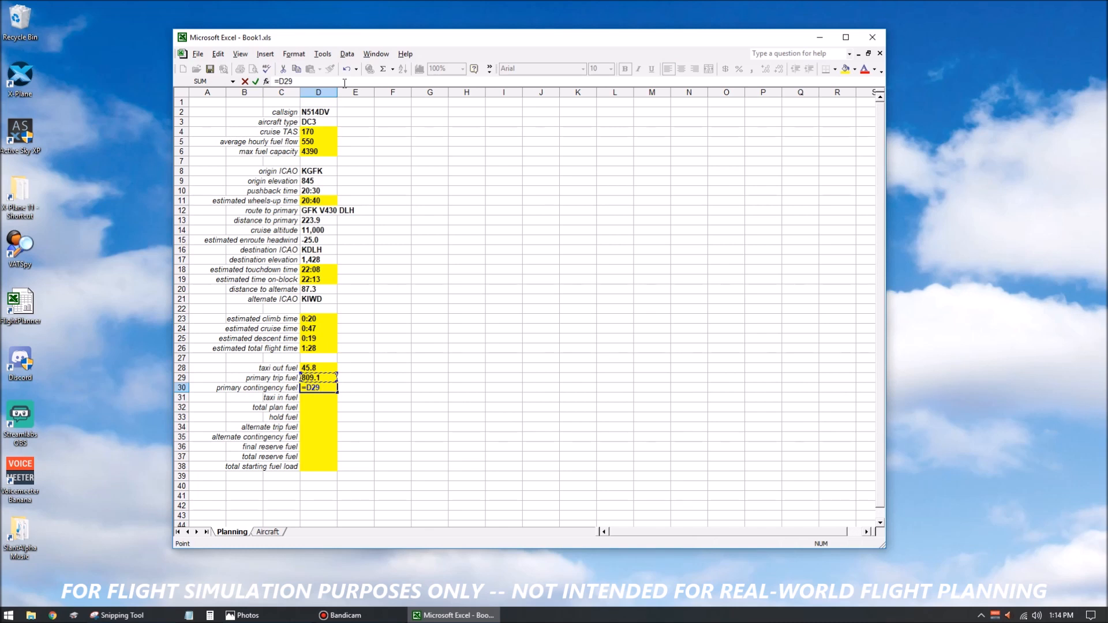
type("*5%")
key("Return")
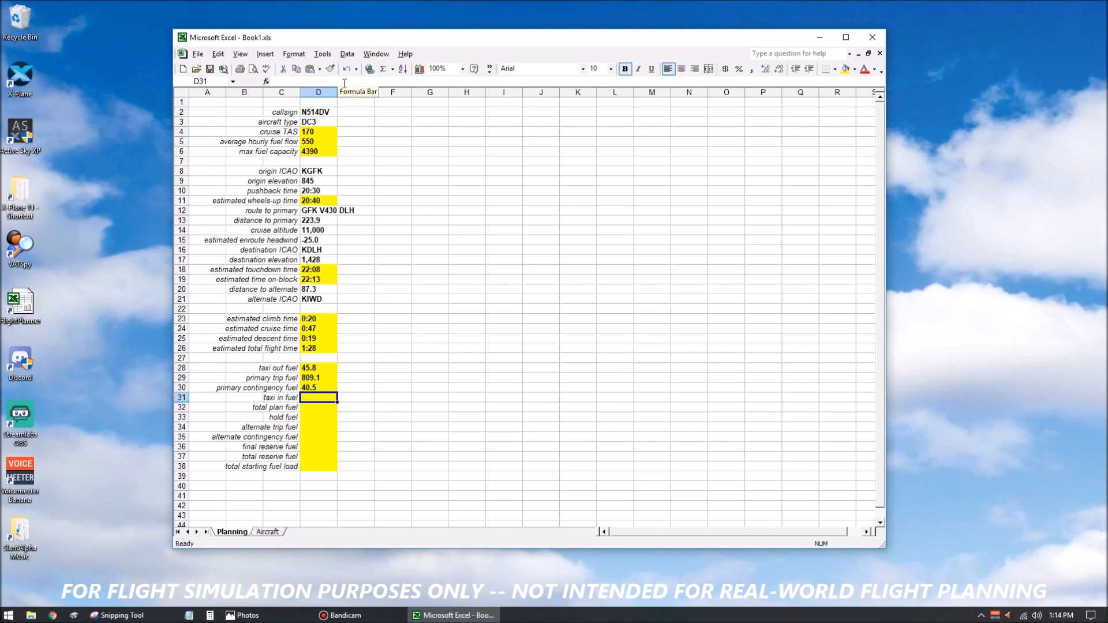
Calculate the taxi in fuel in D31 as half of the taxi out fuel with =D28/2.
type("=")
key("Up")
key("Up")
key("Up")
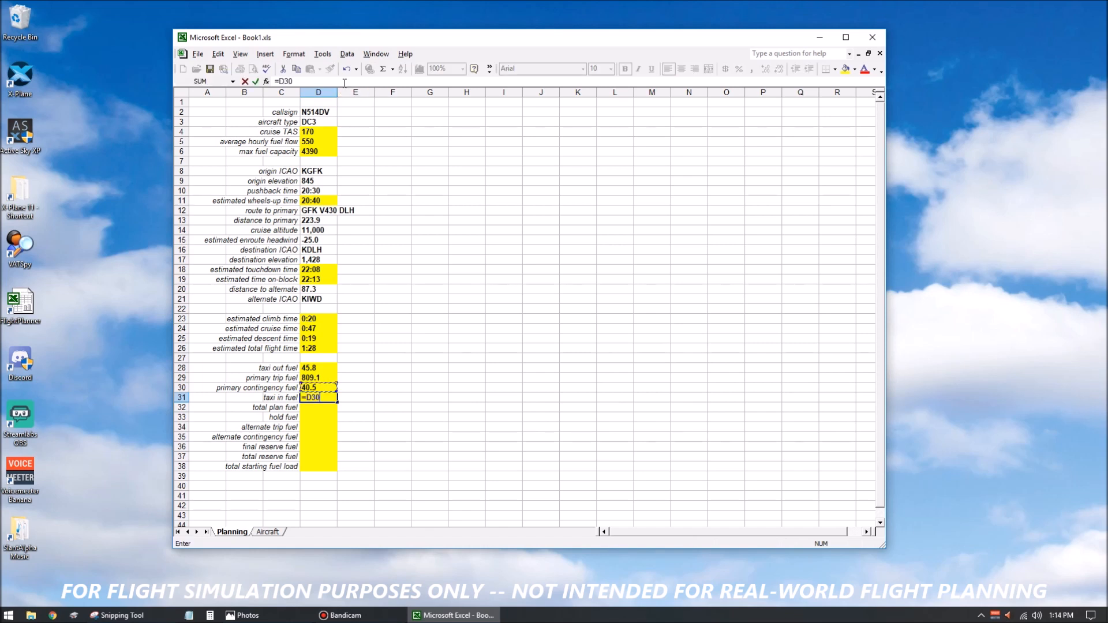
type("/2")
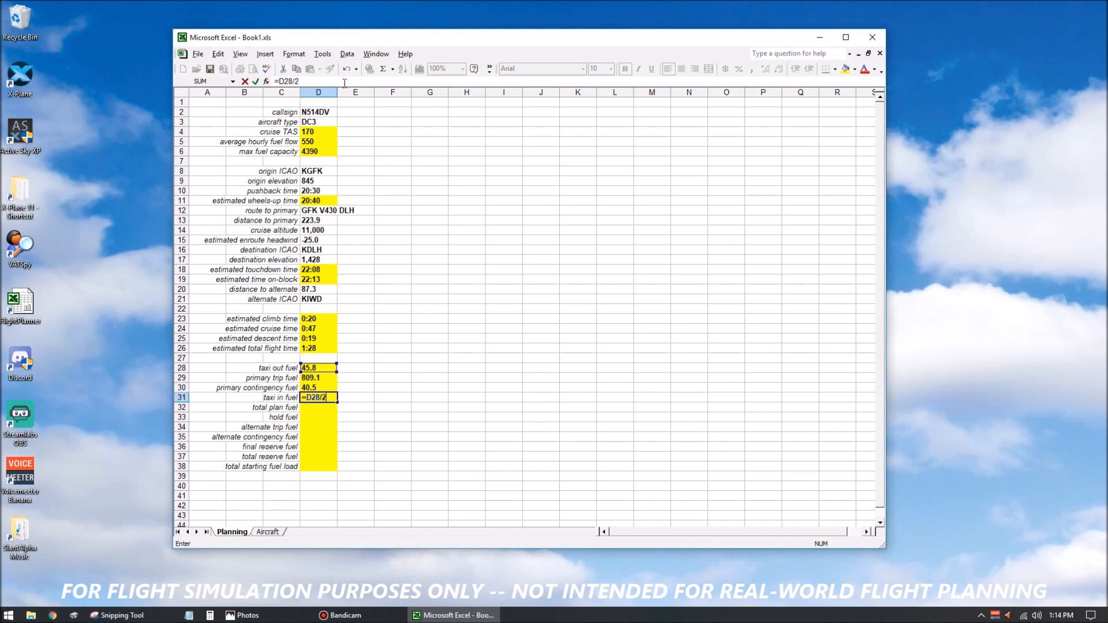
key("Return")
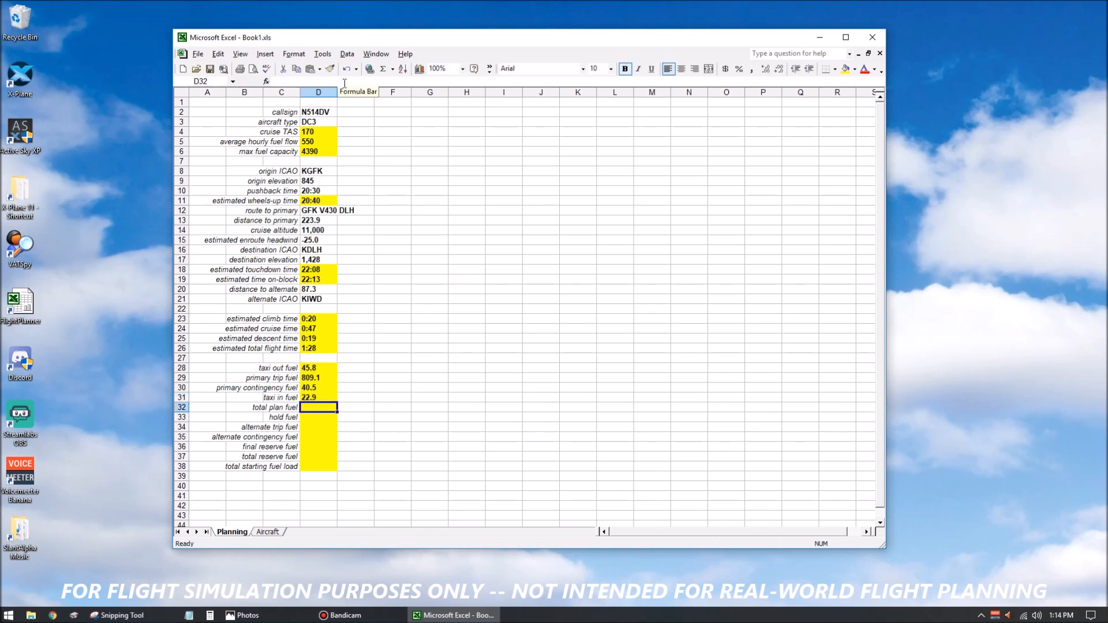
Total the taxi out, trip, contingency and taxi in fuel in the total plan fuel cell D32 with =SUM(D28:D31).
left_click(345, 83)
type("=sum(")
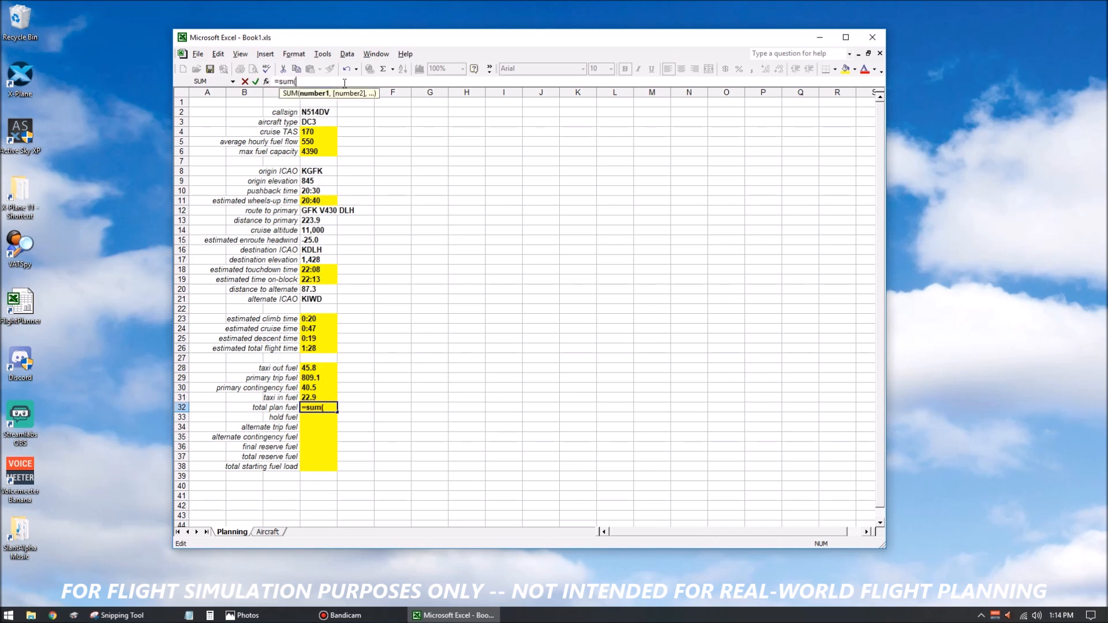
left_click_drag(329, 368, 324, 395)
key("Return")
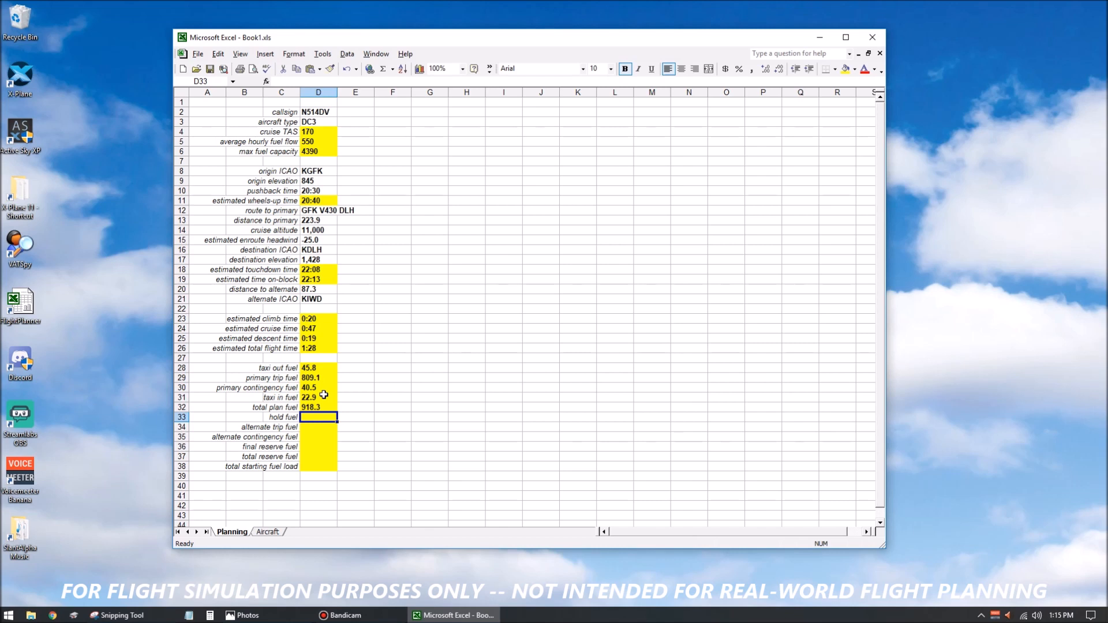
Calculate the hold fuel in D33 as half of the average hourly fuel flow with =D5/2.
type("=")
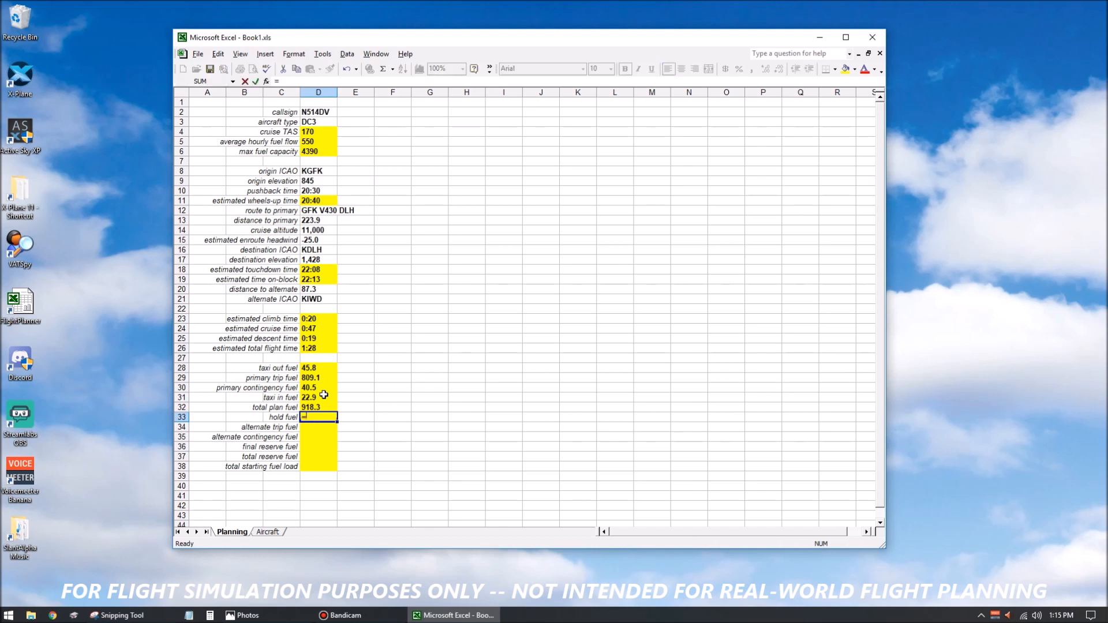
left_click(310, 142)
type("/2")
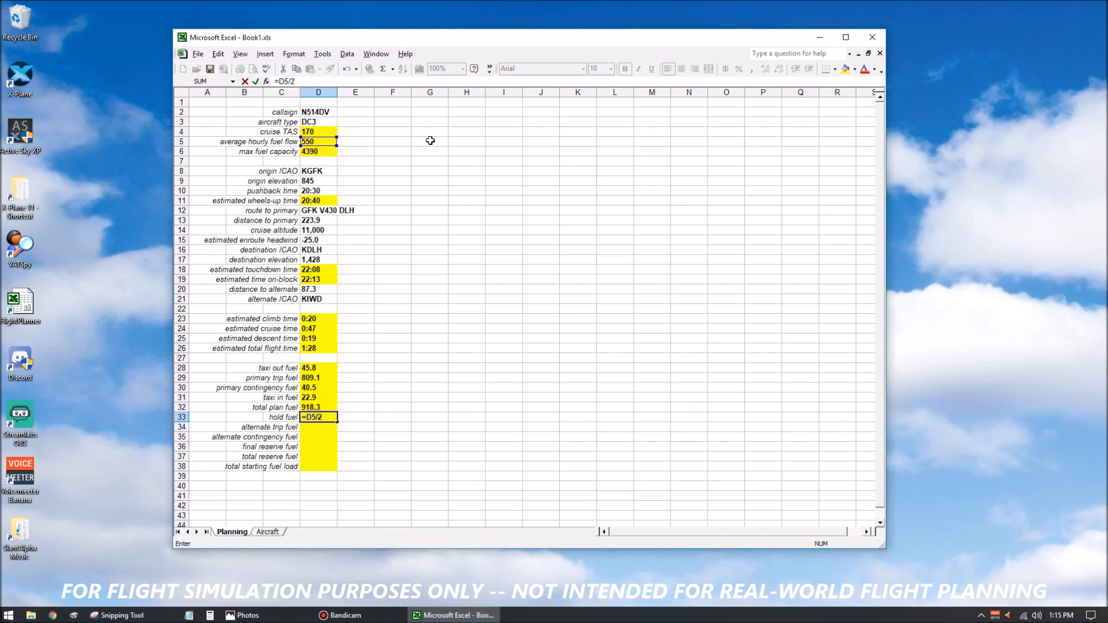
key("Return")
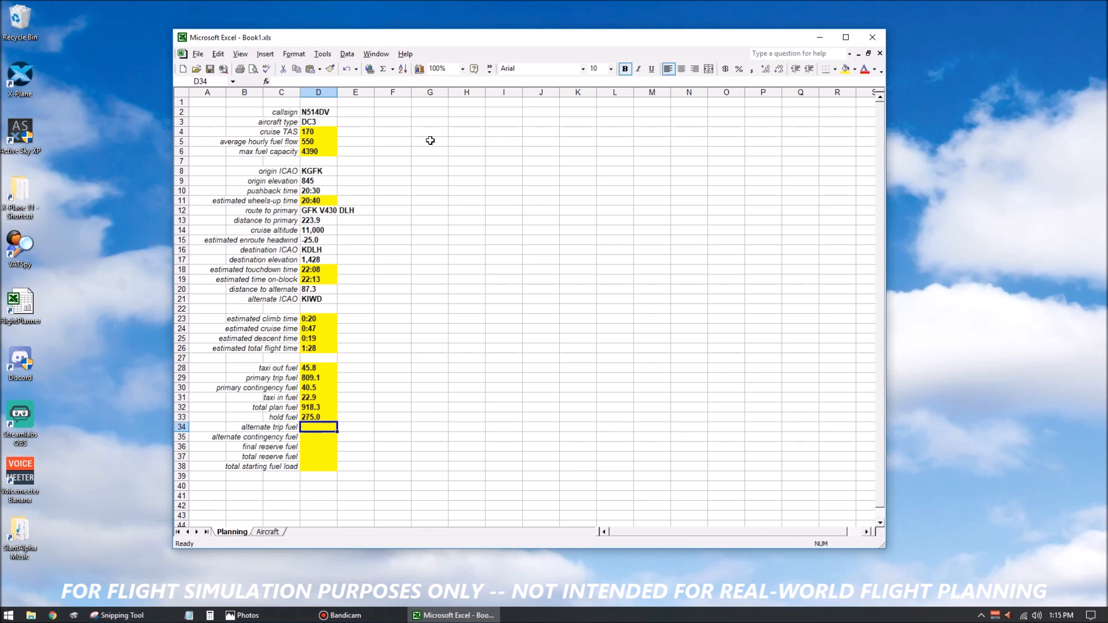
type("=")
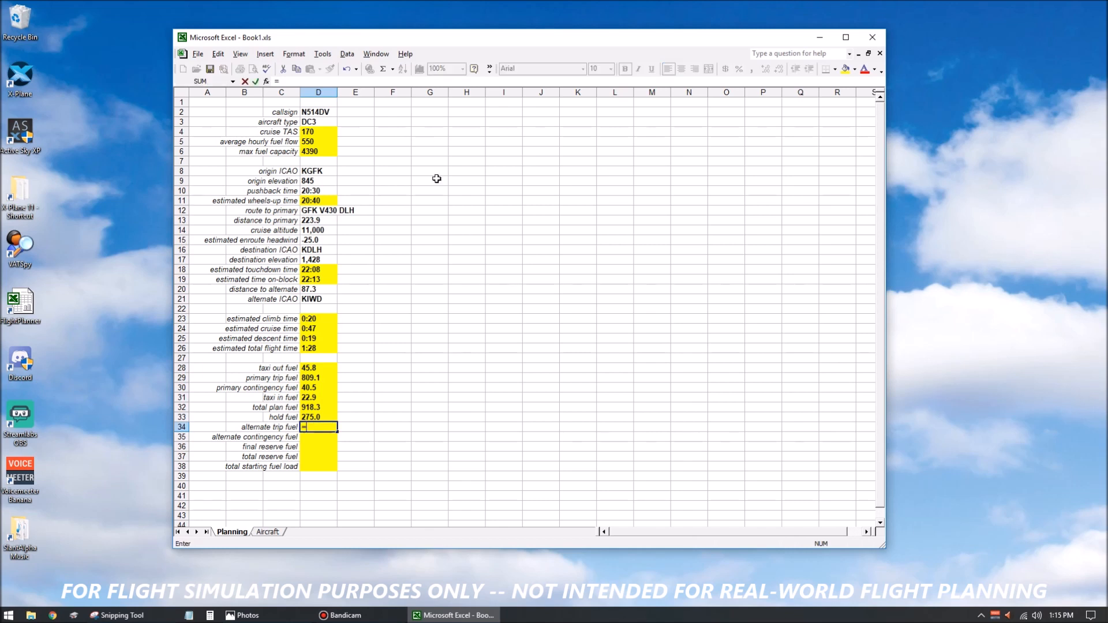
key("Escape")
key("XF86Calculator")
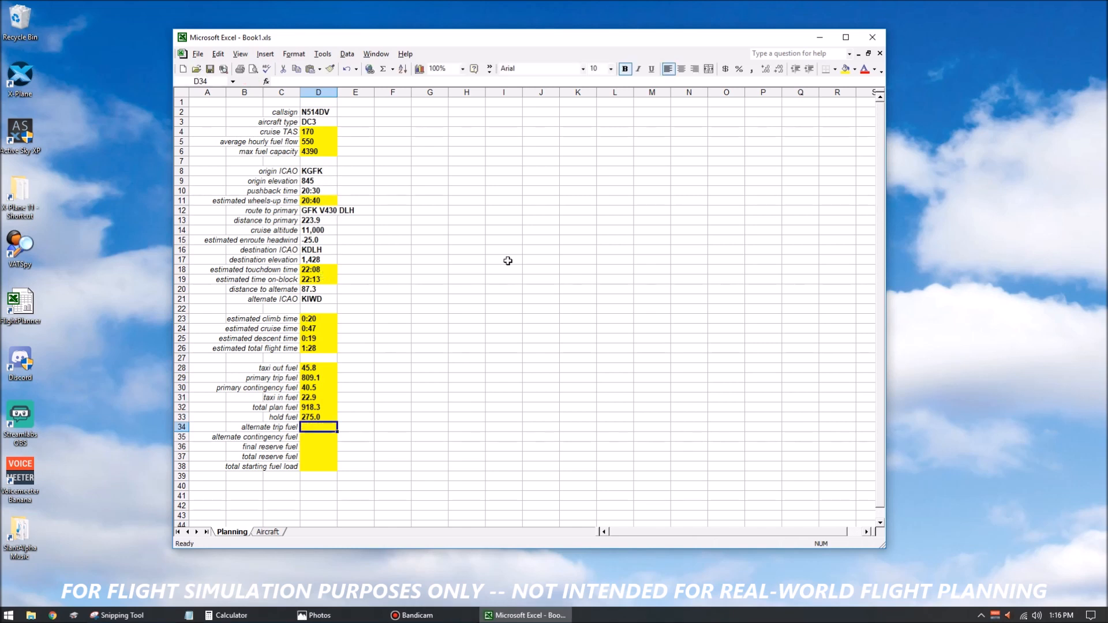
Calculate the alternate trip fuel in D34 from distance to alternate, cruise TAS and average hourly fuel flow with =(D20/D4)*D5.
type("=")
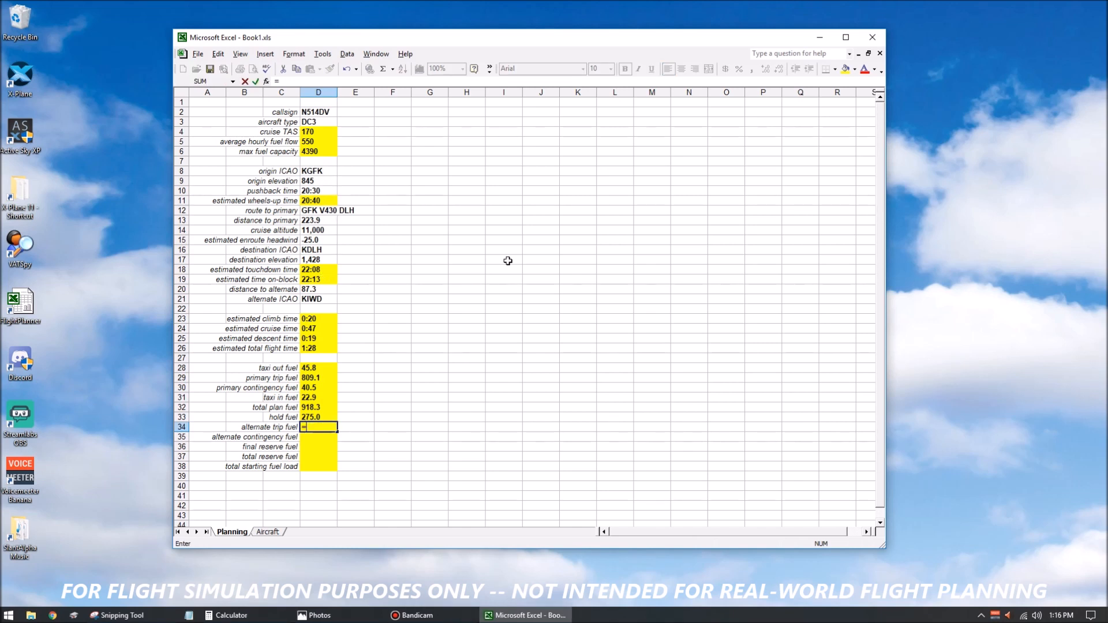
left_click(319, 290)
type("/")
left_click(318, 132)
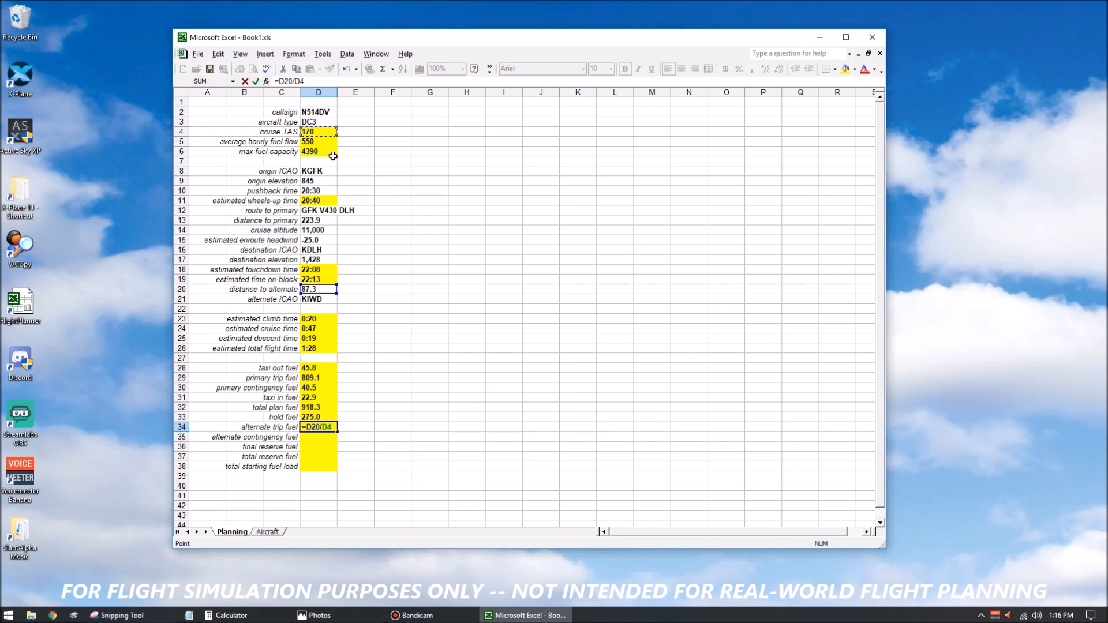
key("F2")
type(")")
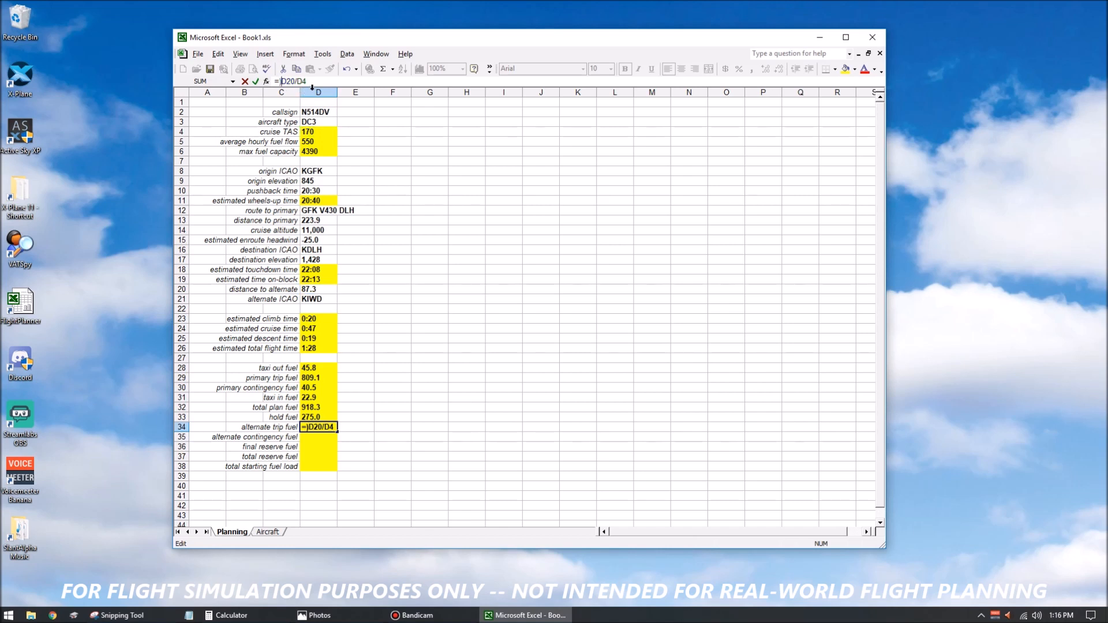
key("BackSpace")
type("(")
key("End")
type(")*")
left_click(326, 140)
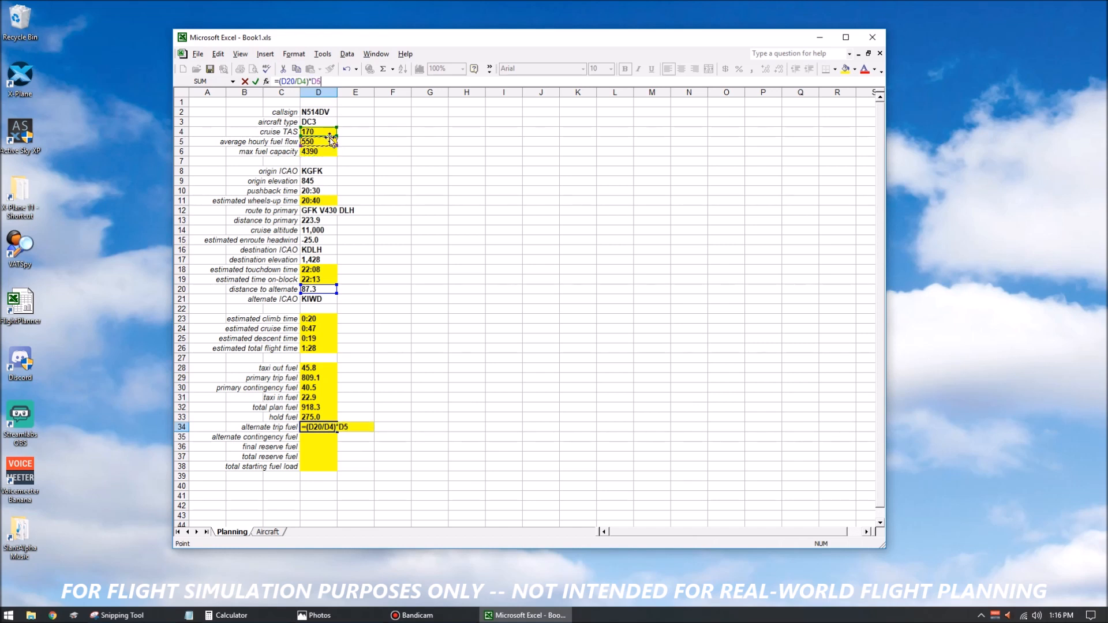
key("Return")
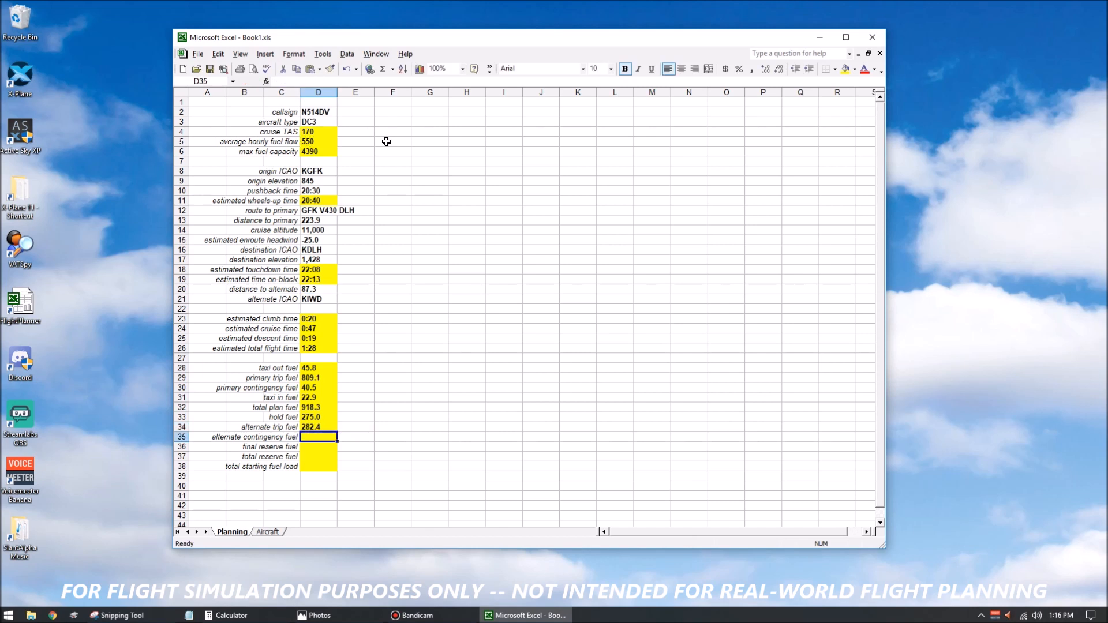
Multiply the cruise TAS in the alternate trip fuel formula in D34 by 0.5435, giving =(D20/(D4*0.5435)*D5).
key("Up")
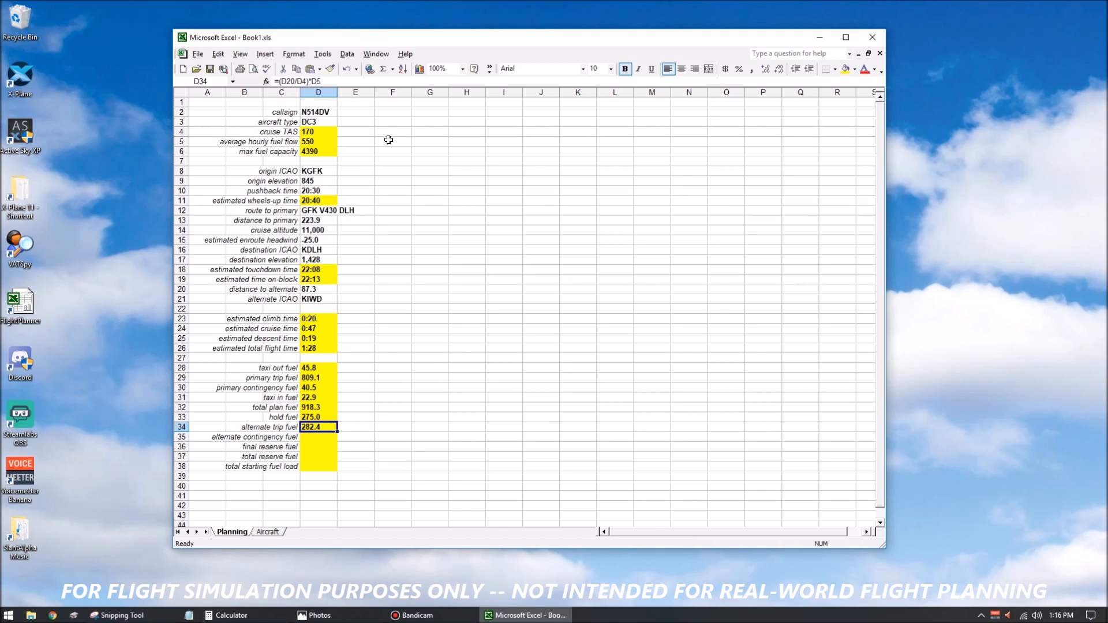
left_click(308, 82)
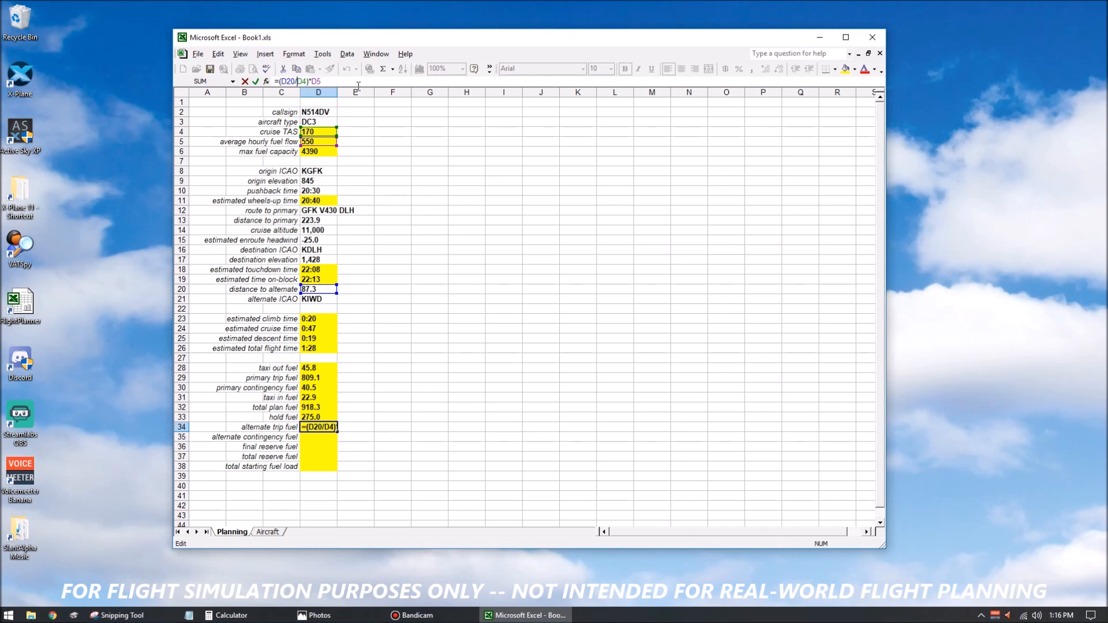
type("(")
key("Right")
key("Right")
type("*.5435")
key("Return")
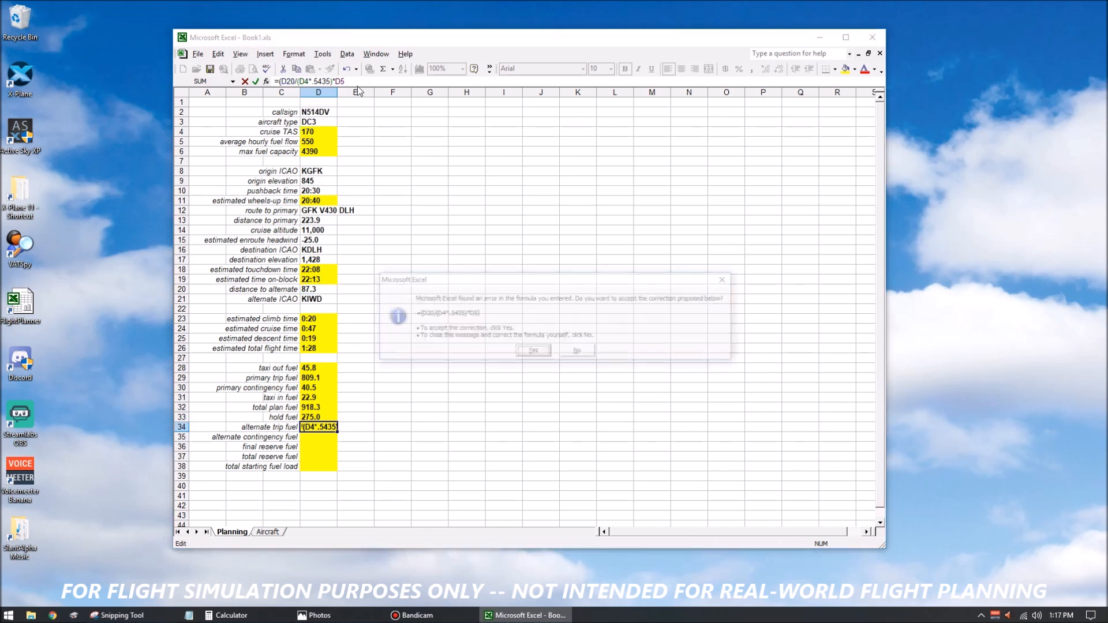
key("Return")
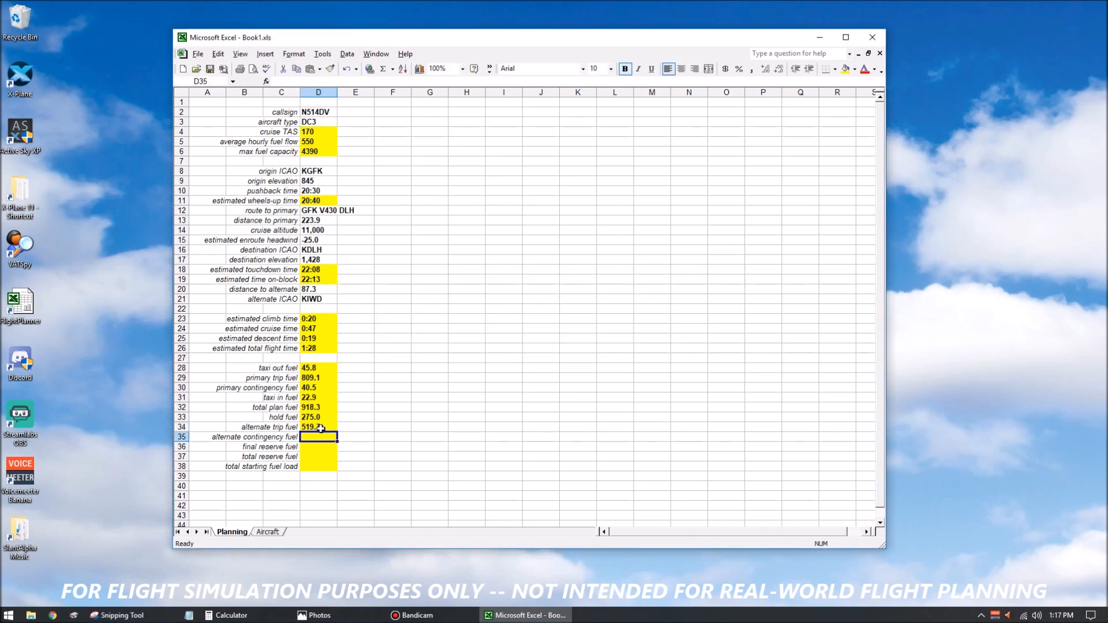
Check the speed factor by dividing 250 by 460 in Calculator, and review the alternate trip fuel formula in D34.
left_click(320, 428)
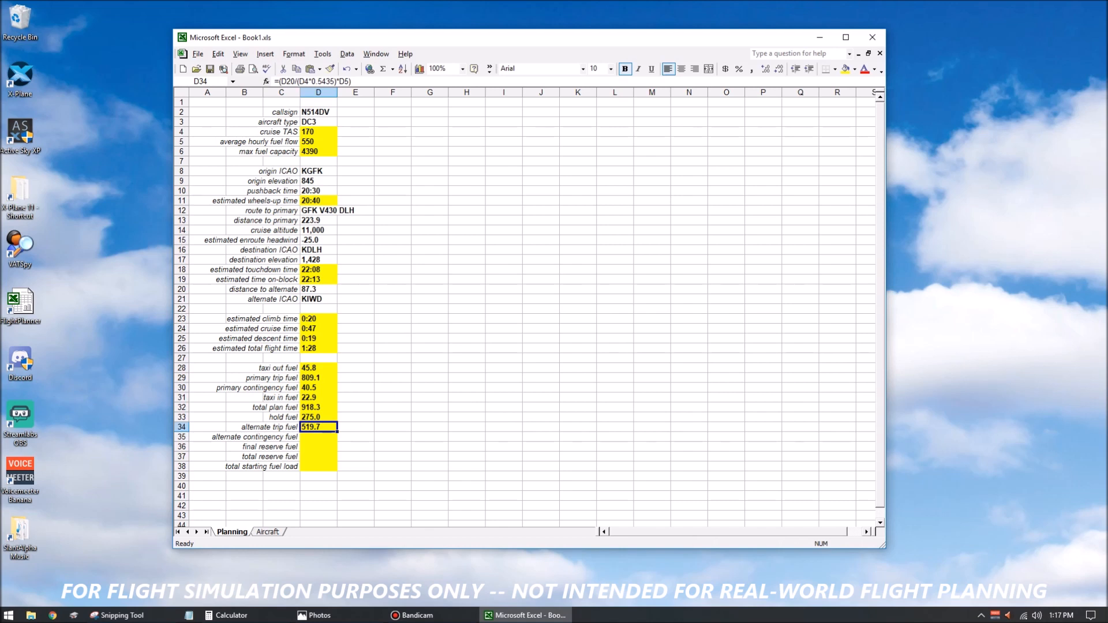
left_click_drag(1107, 245, 677, 182)
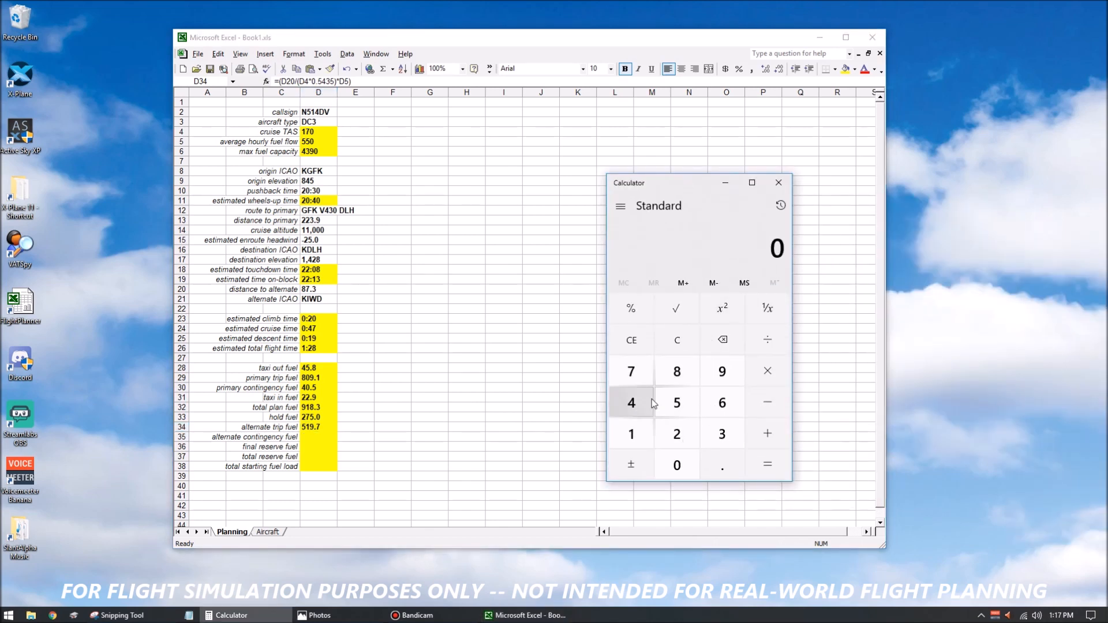
type("250")
type("/460")
key("Return")
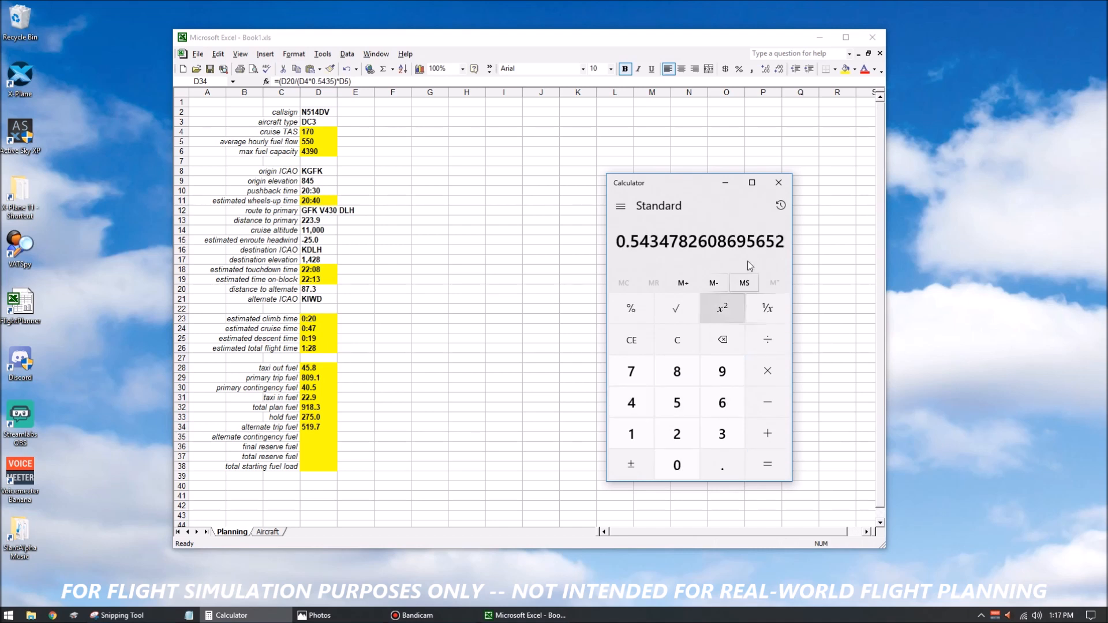
left_click(778, 182)
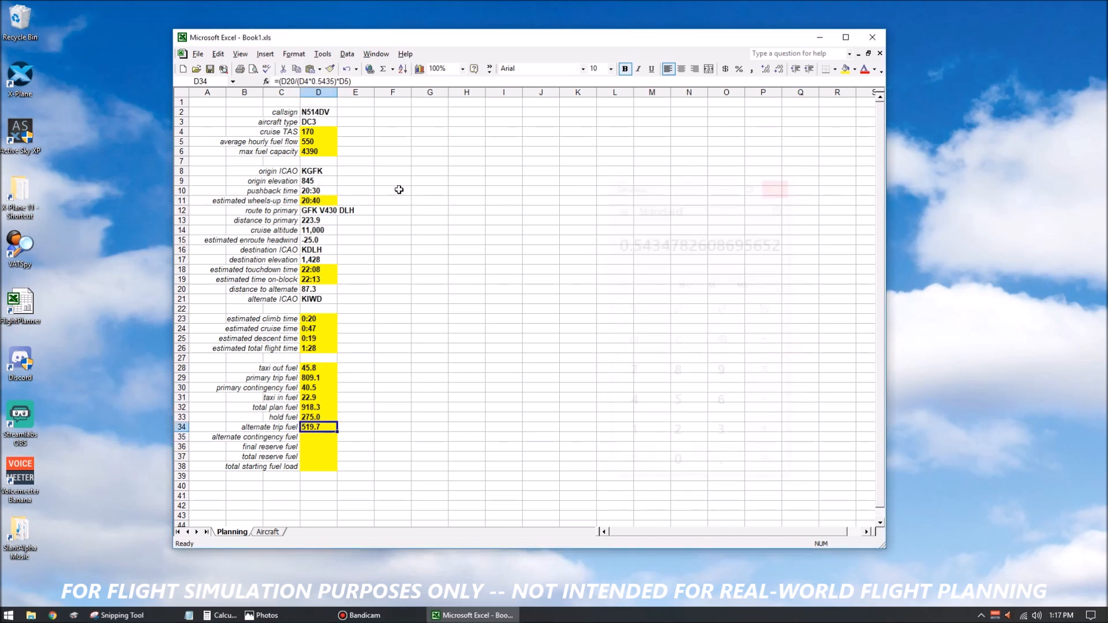
left_click(368, 82)
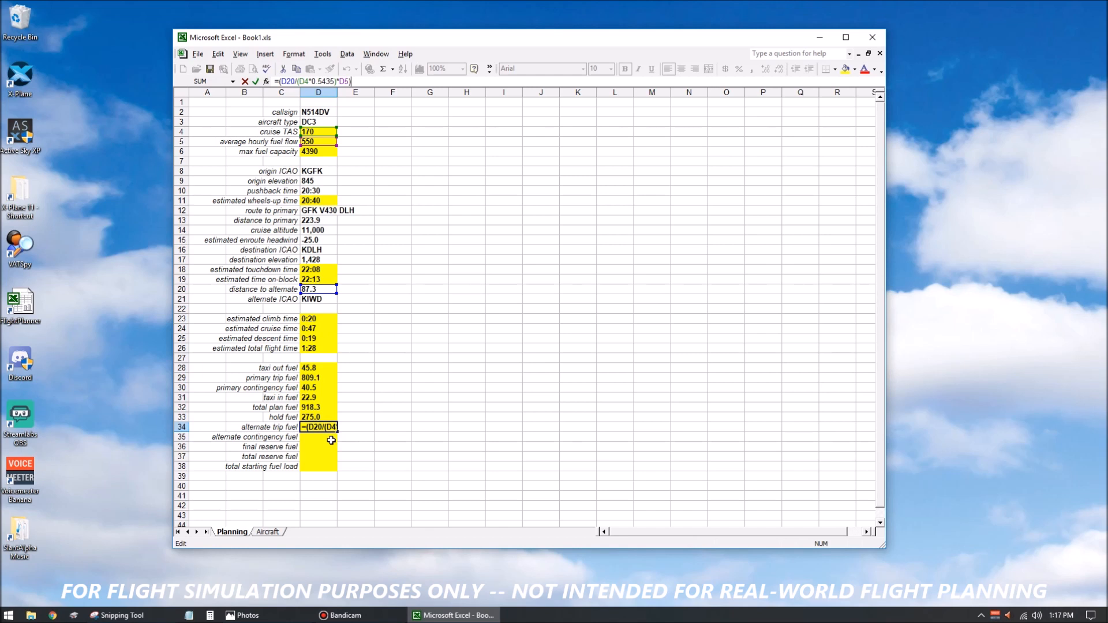
key("Return")
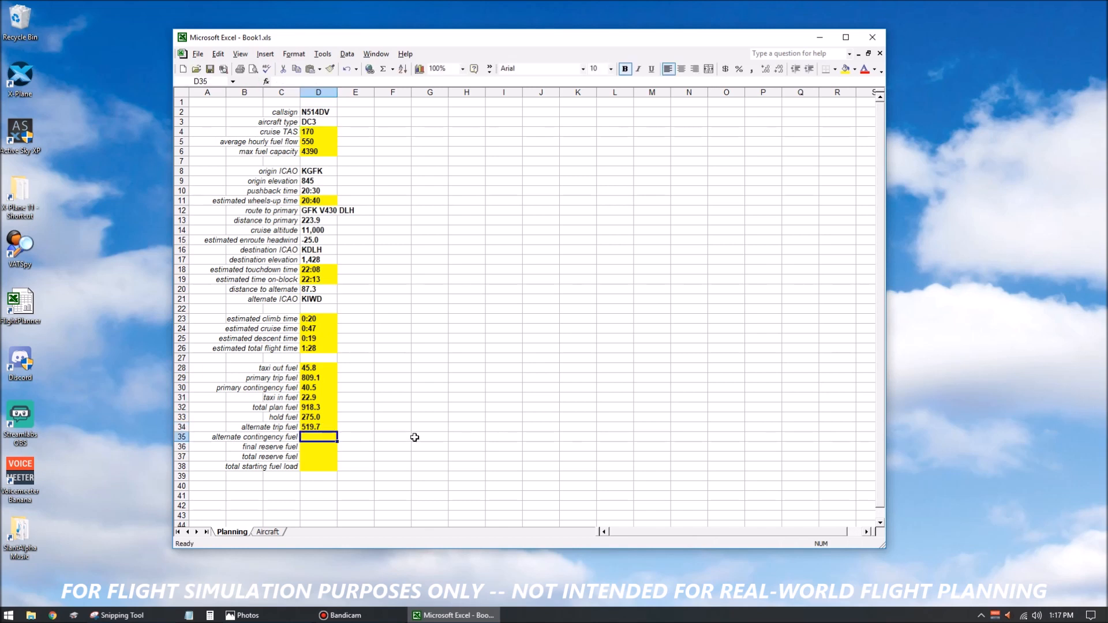
Calculate the alternate contingency fuel in D35 with =D34/20 and the final reserve fuel in D36 with =D5*.75.
type("=D34/20")
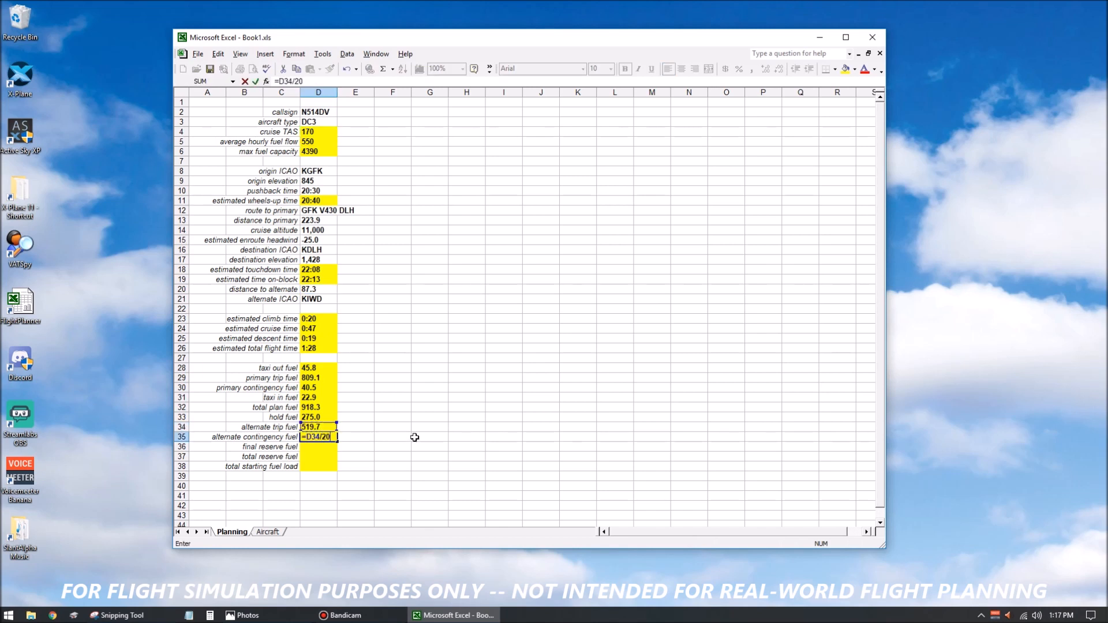
key("Return")
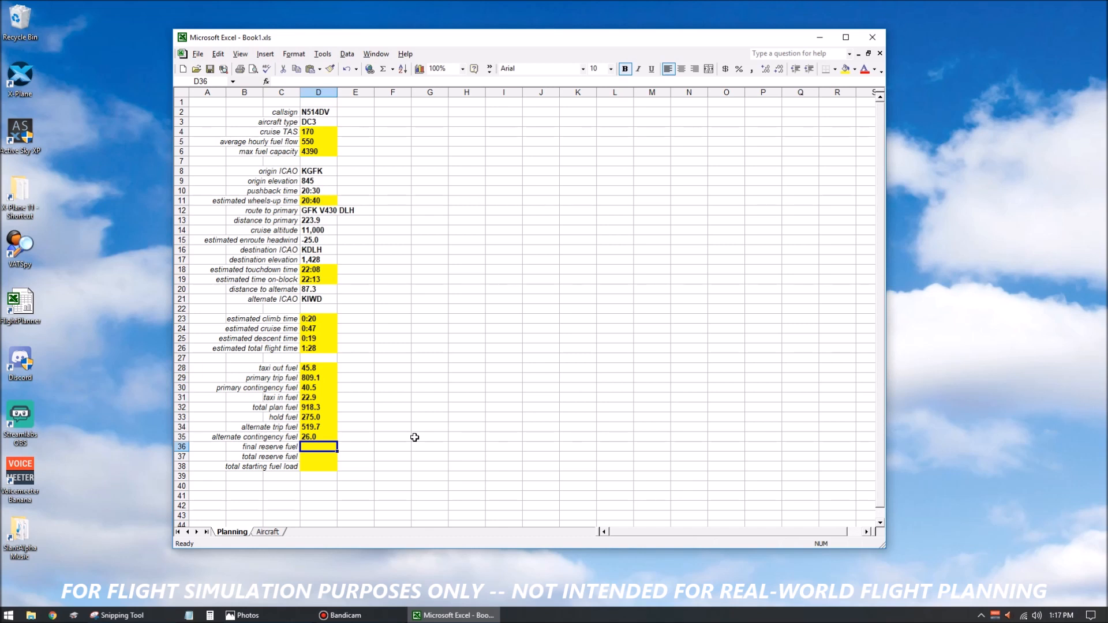
type("=")
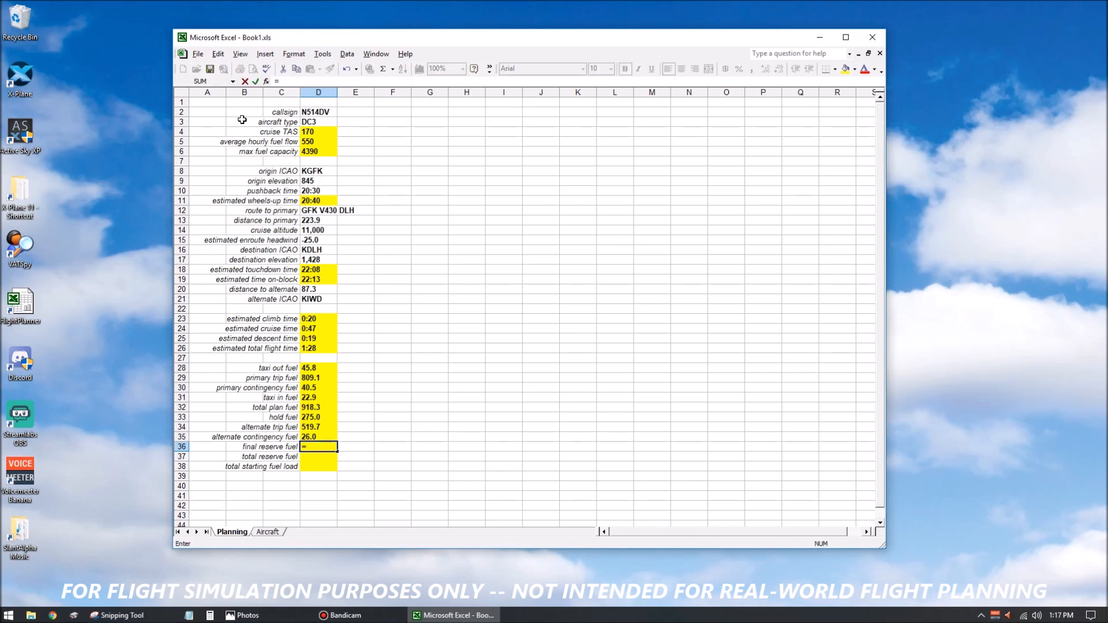
left_click(312, 141)
left_click(302, 82)
type("*.75")
key("Return")
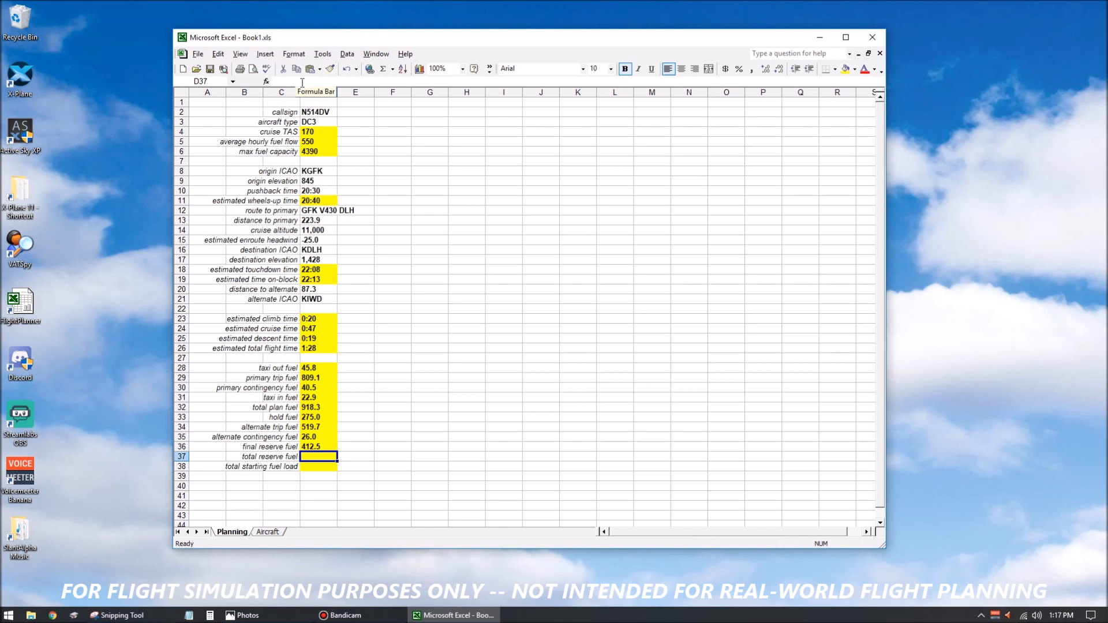
Total the hold, alternate trip, alternate contingency and final reserve fuel in the total reserve fuel cell D37 with =SUM(D33:D36).
type("=sum(")
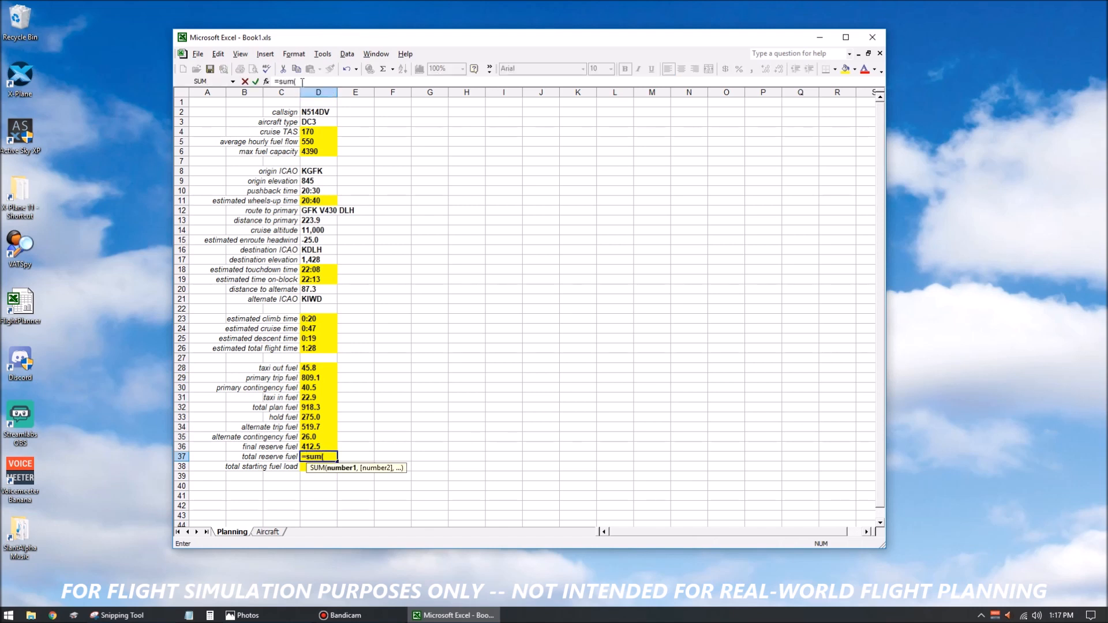
left_click_drag(321, 415, 321, 443)
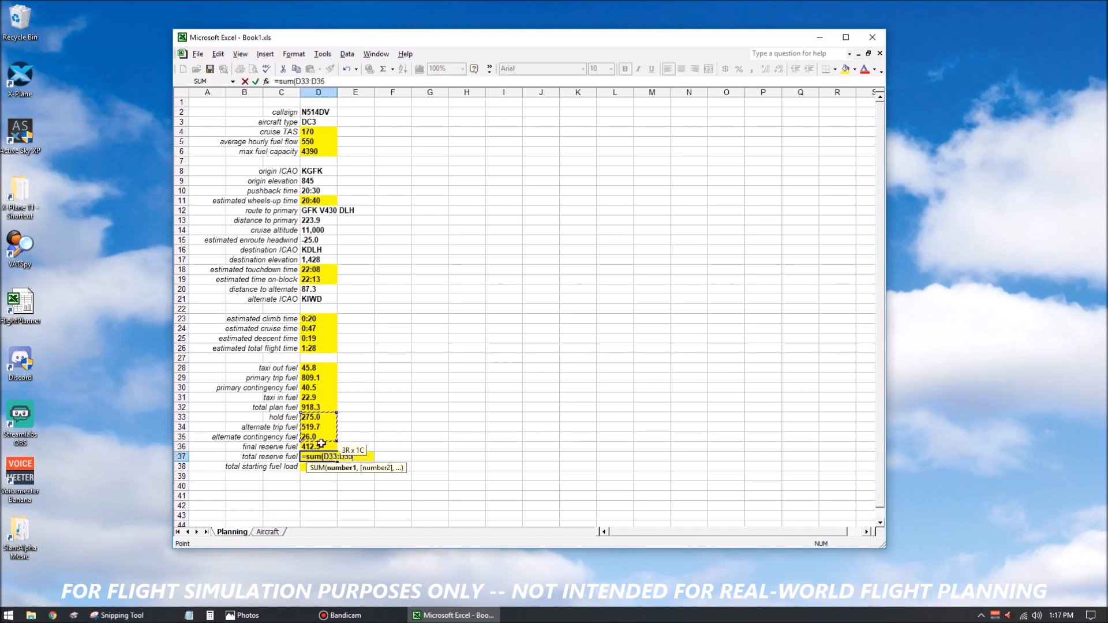
type(")")
key("Return")
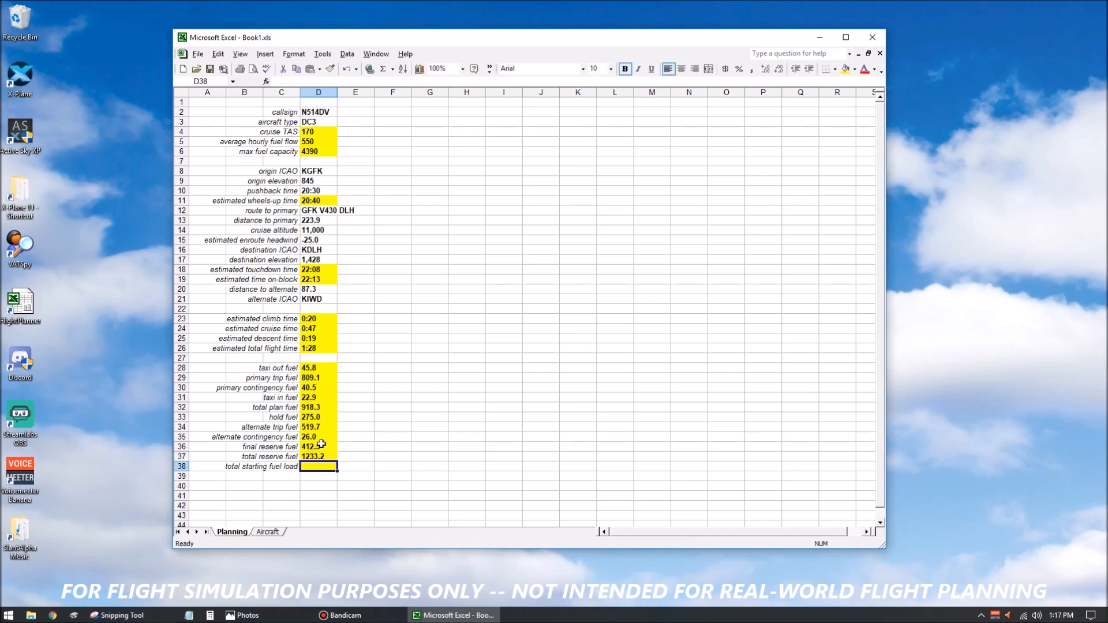
left_click(325, 456)
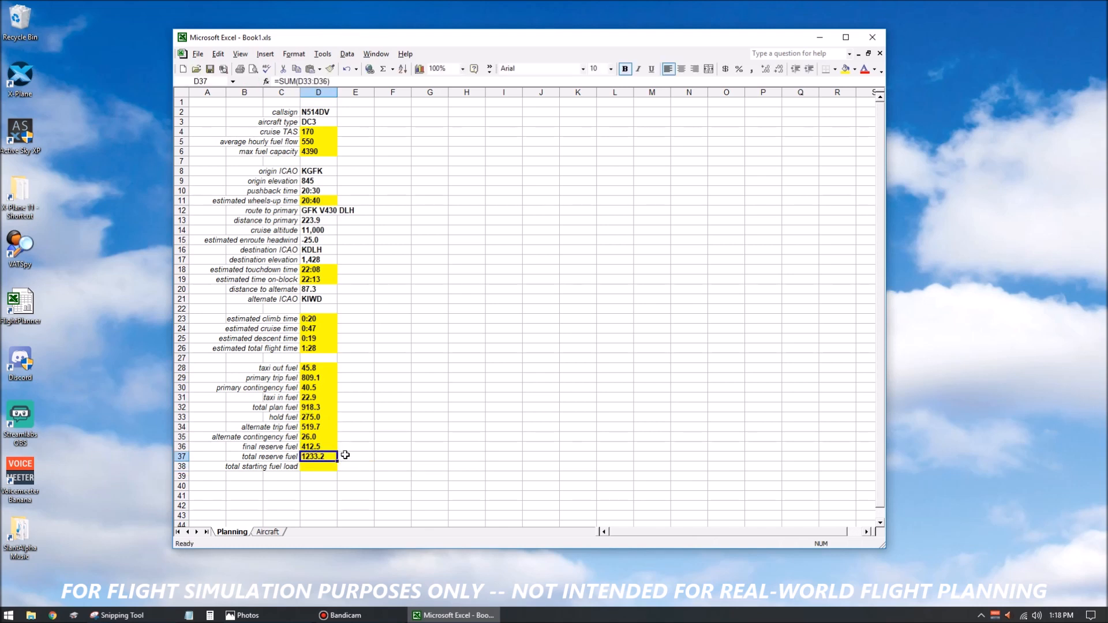
Calculate the total starting fuel load in D38 by adding total plan fuel and total reserve fuel with =D32+D37.
left_click(328, 465)
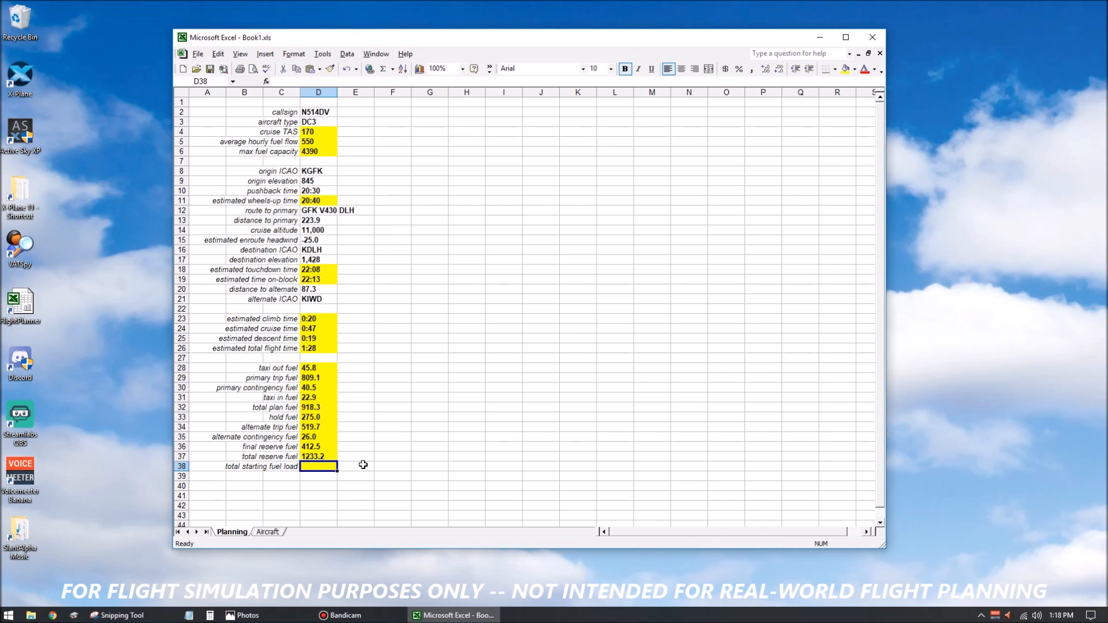
type("=")
left_click(316, 407)
type("+")
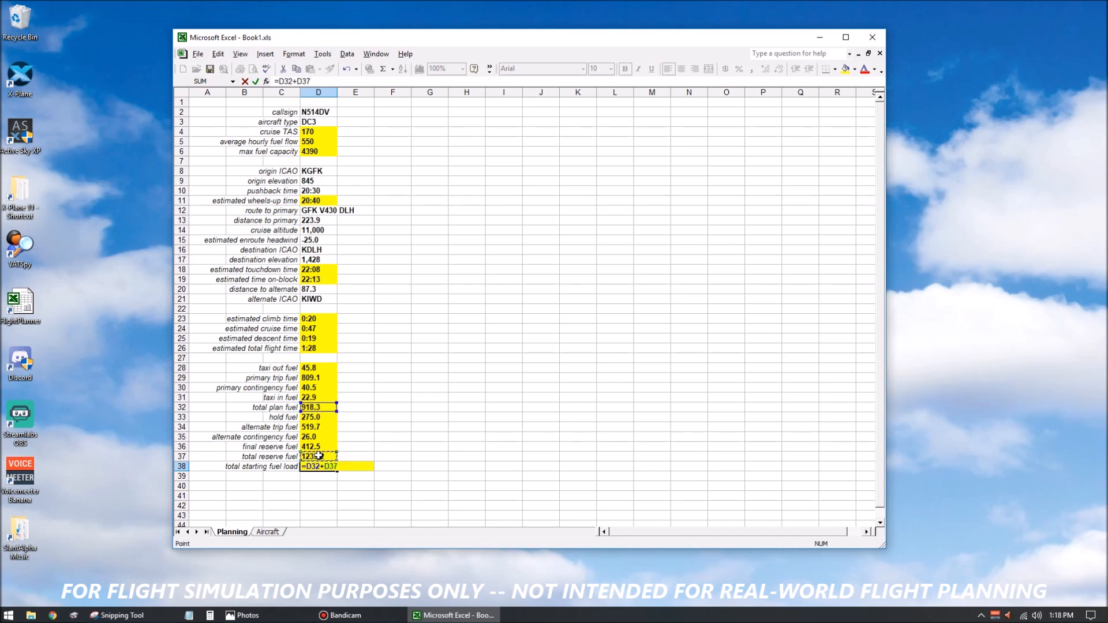
key("Return")
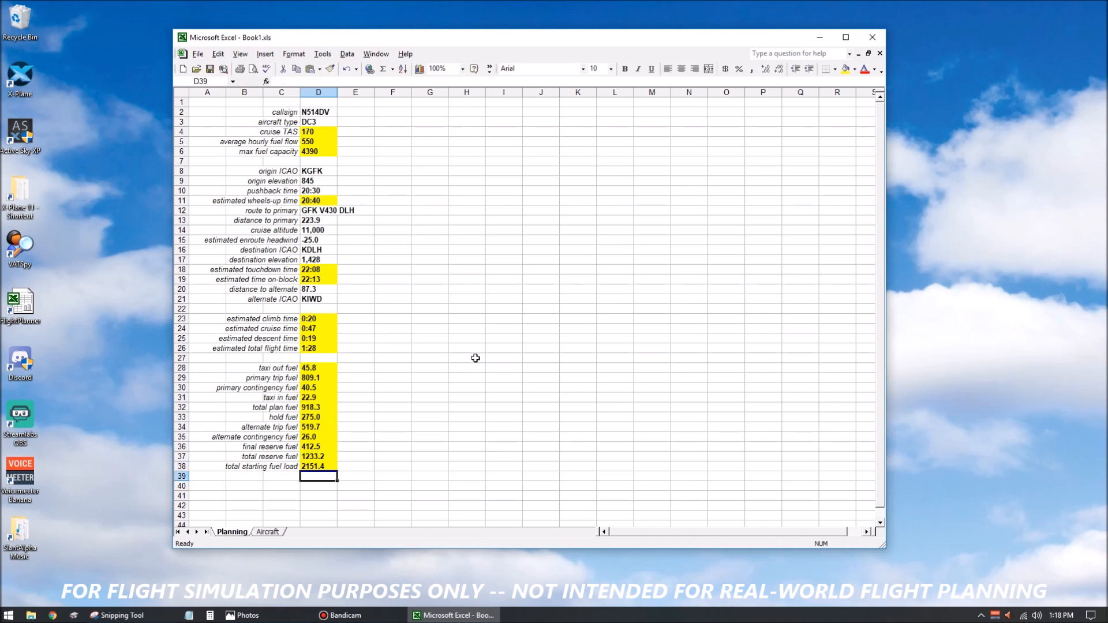
left_click(474, 358)
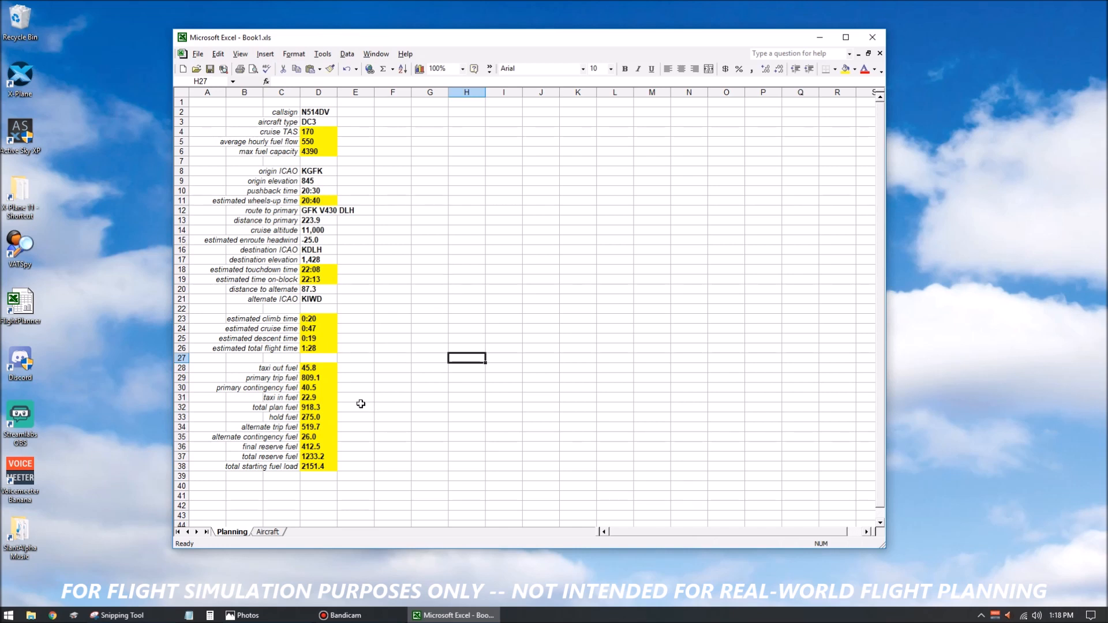
Test the planning formulas with another aircraft by setting the aircraft type in D3 to BE58.
left_click(315, 122)
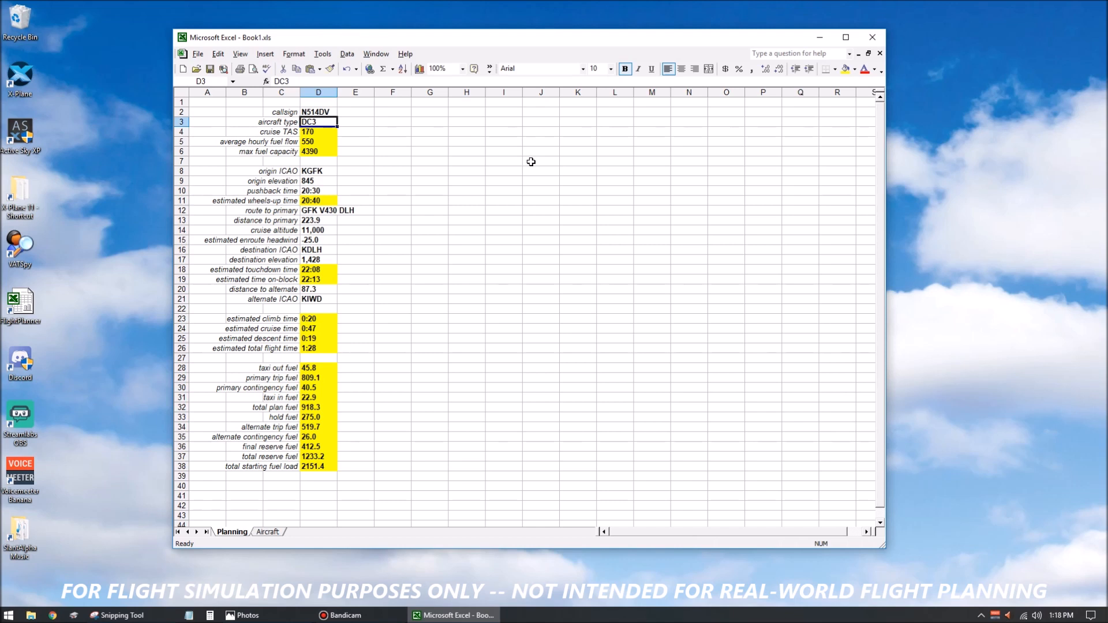
type("BE58")
key("Return")
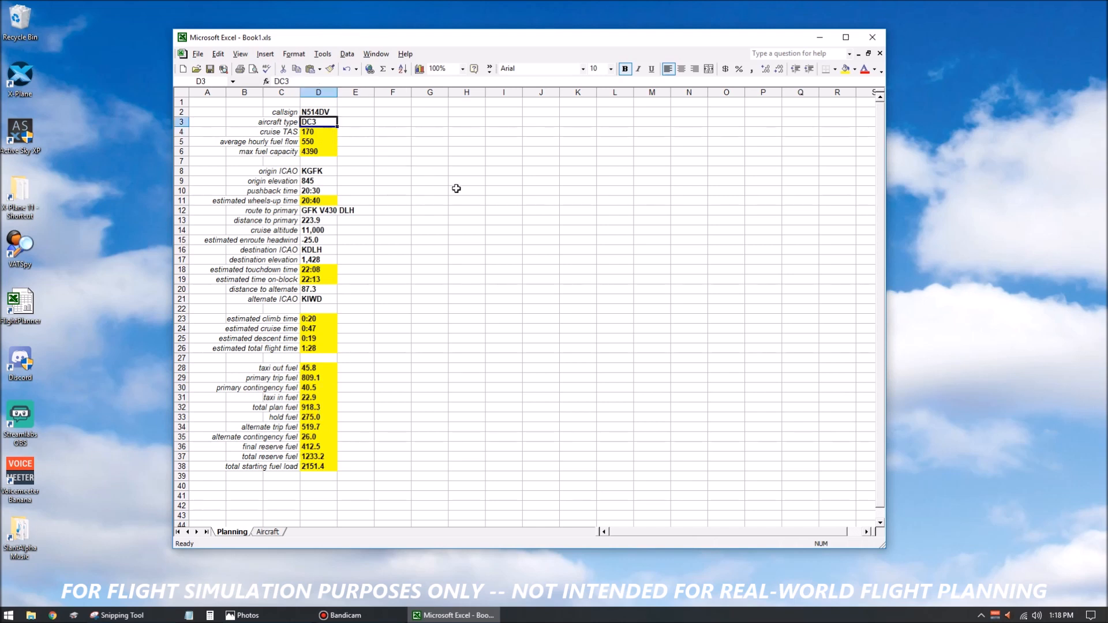
left_click(468, 202)
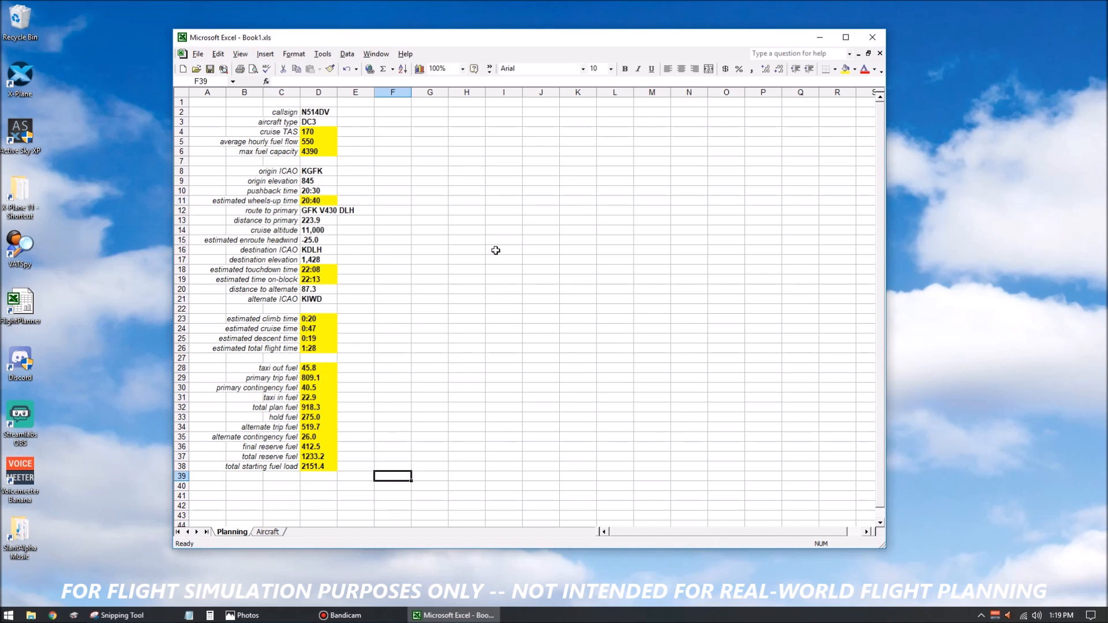
Label the first two rows of the clearance section with "cleared to" in I8 and "via" in I9.
left_click(493, 201)
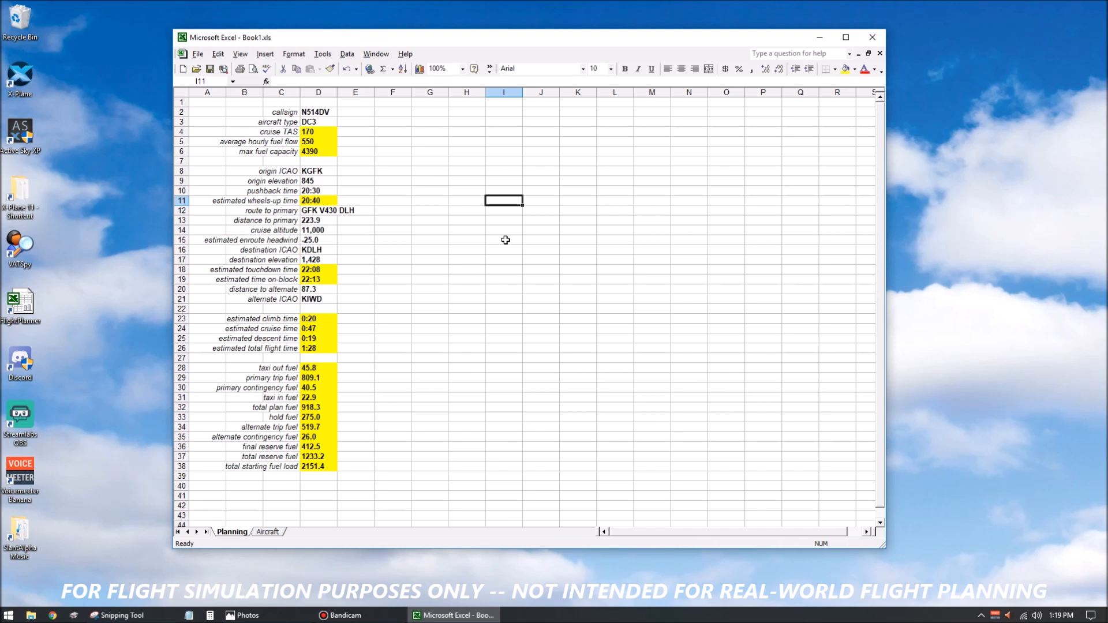
left_click(537, 193)
left_click(508, 169)
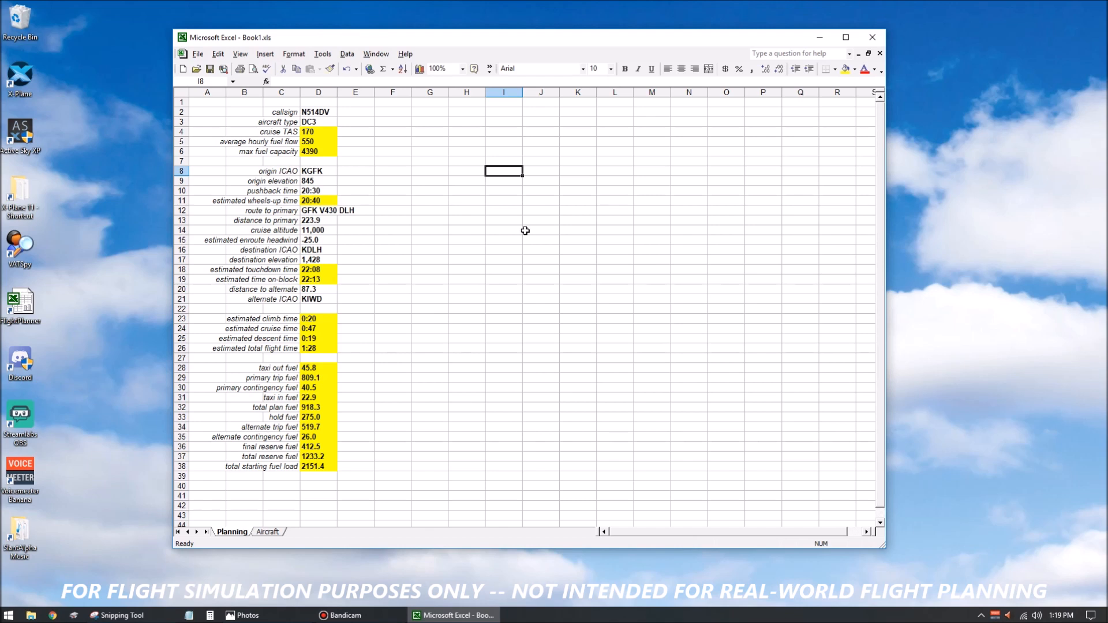
type("cleared to")
key("Return")
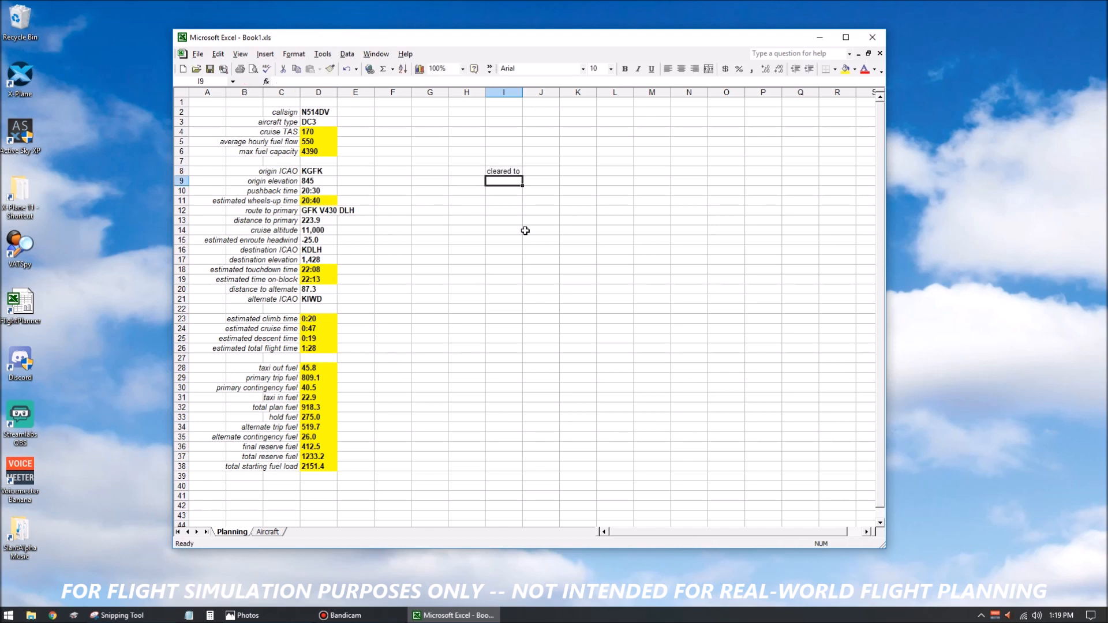
type("via")
key("Return")
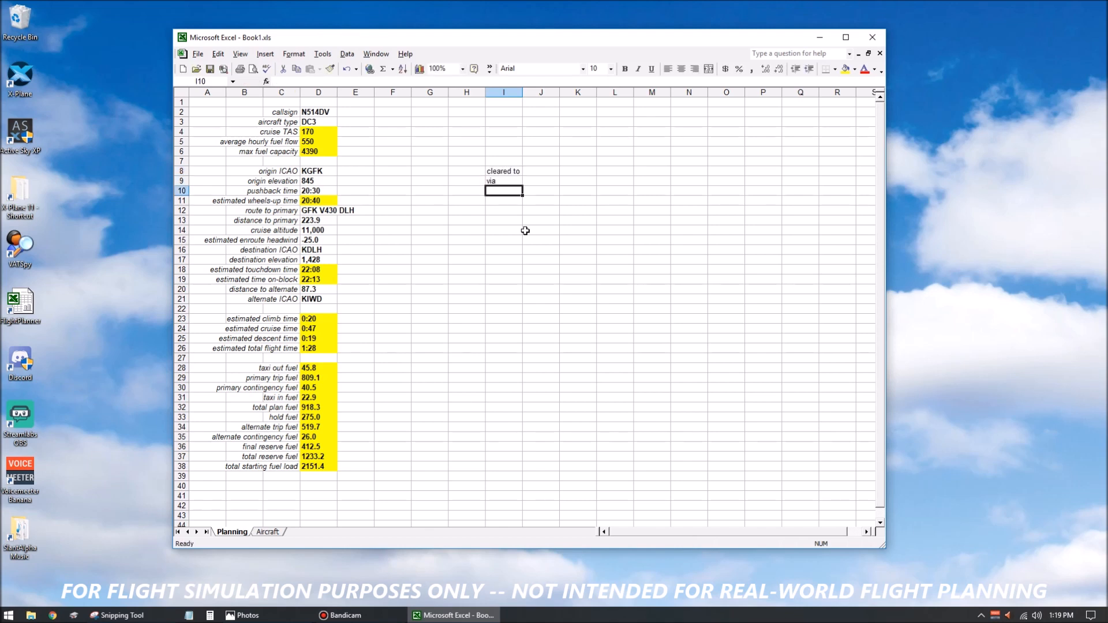
Add the clearance labels "initial climb", "cruise" and "expect in" in cells I10 to I12.
type("initial climb")
key("Return")
type("cruis")
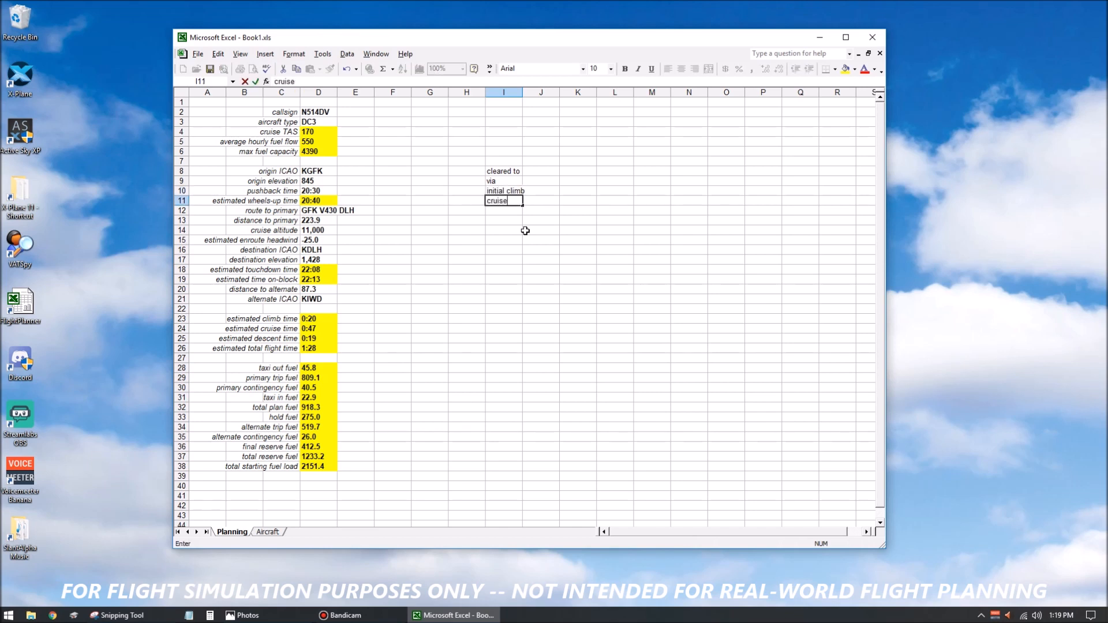
type("e")
key("Return")
type("expect in")
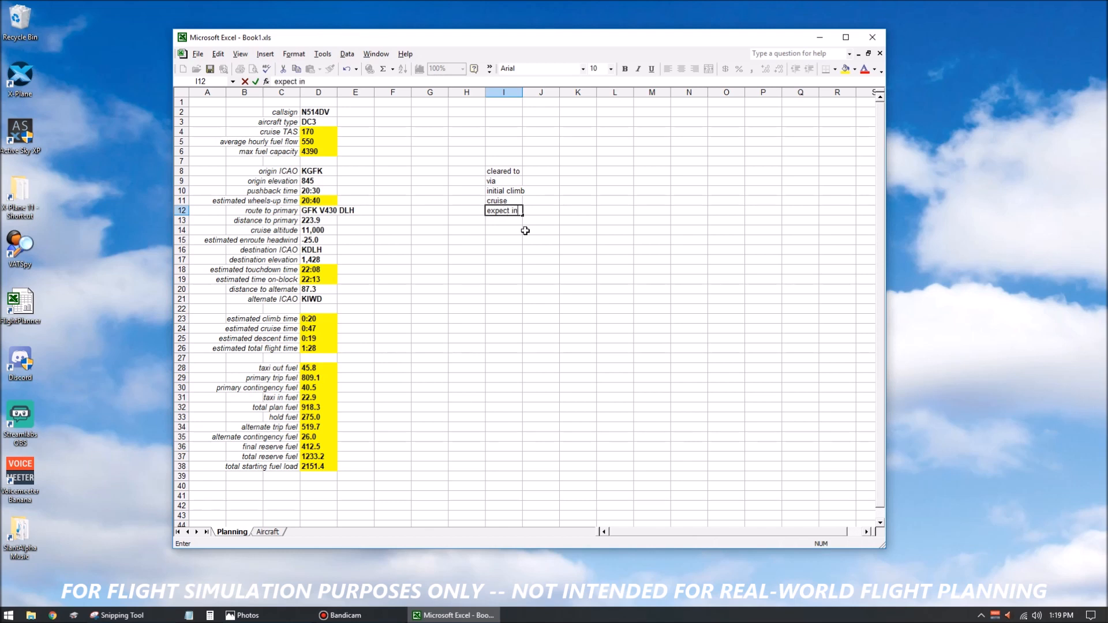
key("Return")
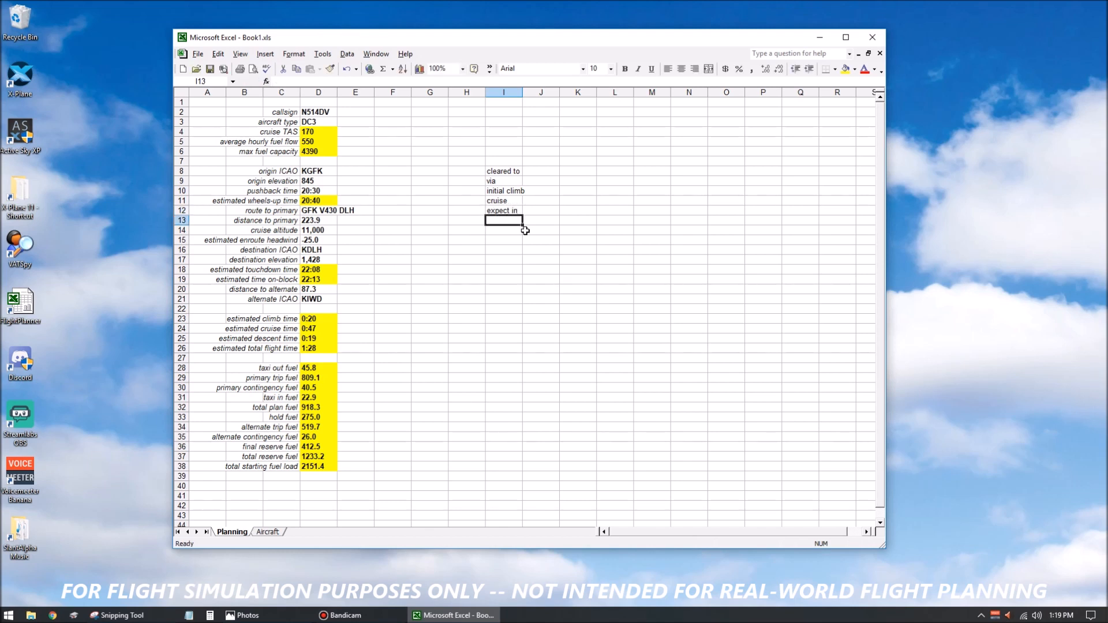
Add the clearance labels "depart" in I13 and "squawk" in I14.
type("depart")
key("Return")
type("sqwauk")
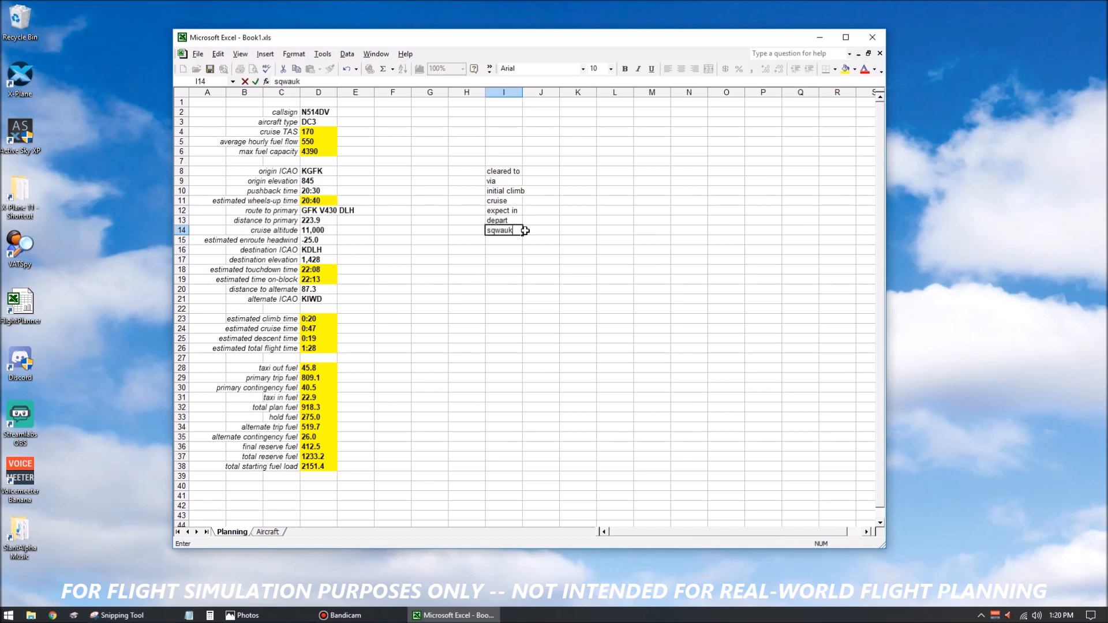
key("Return")
left_click(512, 231)
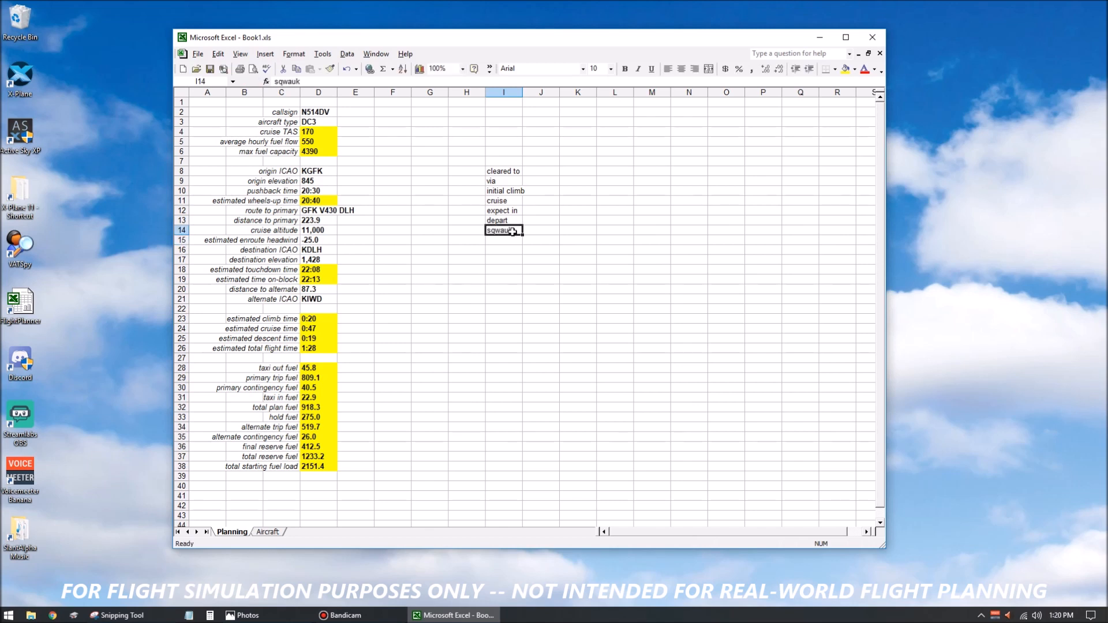
type("squa")
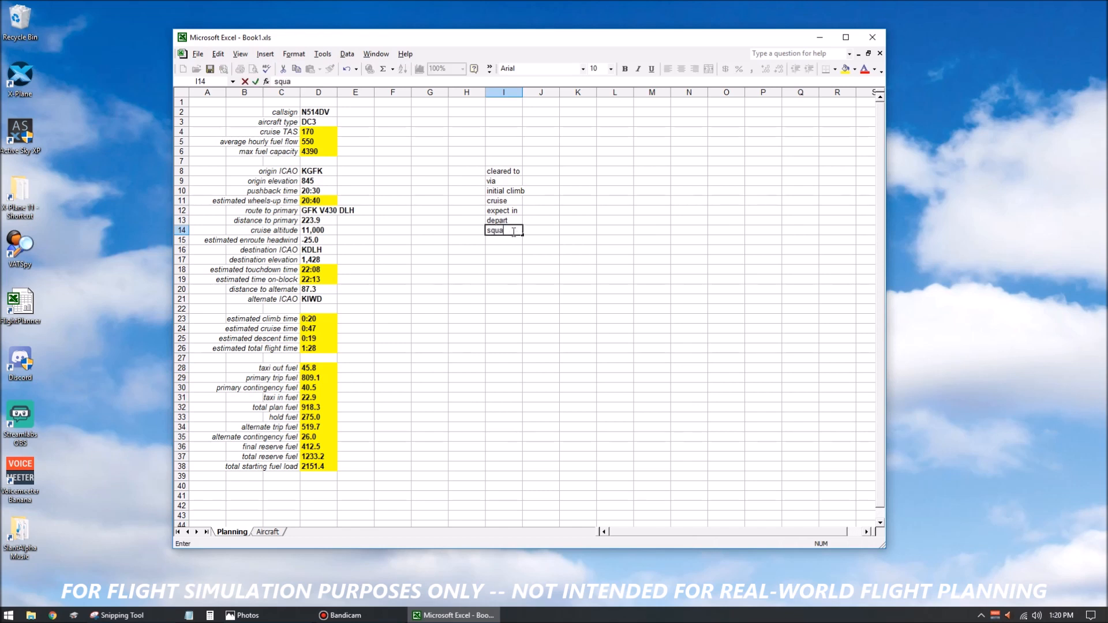
type("wk")
key("Return")
Right-align the clearance labels in I8:I14.
left_click(508, 172)
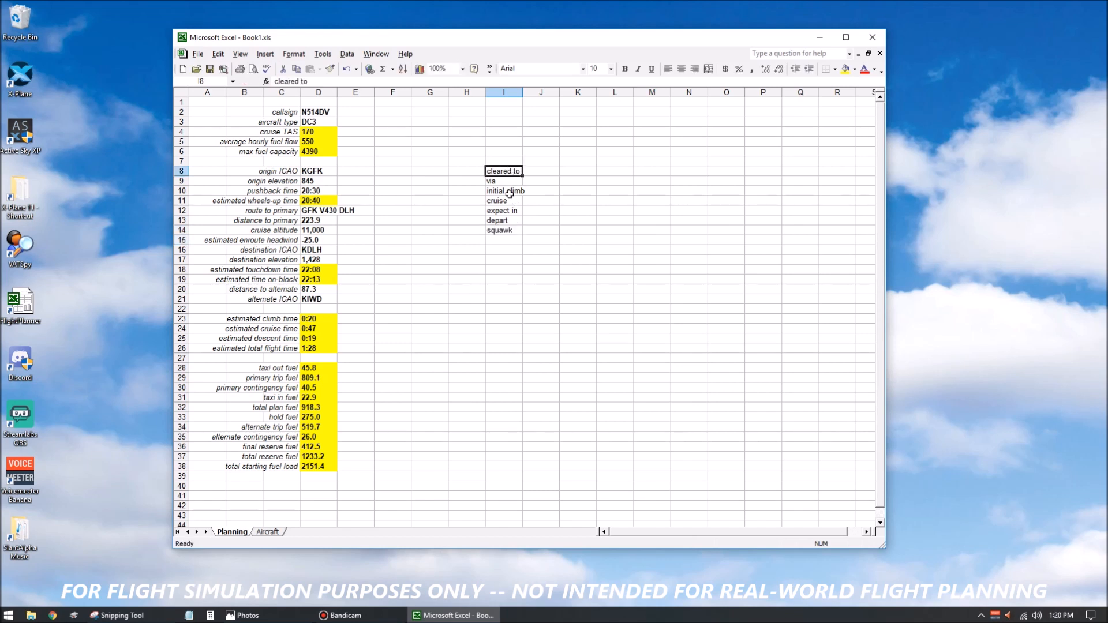
left_click_drag(509, 194, 511, 229)
left_click(694, 69)
Link the "cleared to" cell J8 to the destination ICAO in D16 and the "via" cell J9 to the route in D12.
left_click(539, 170)
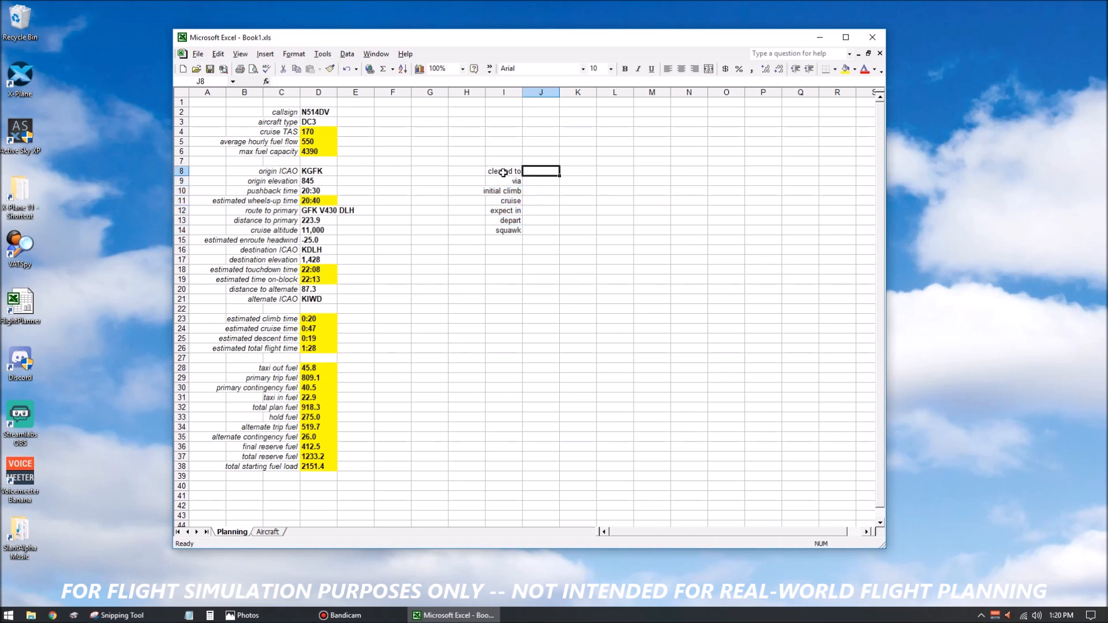
type("=")
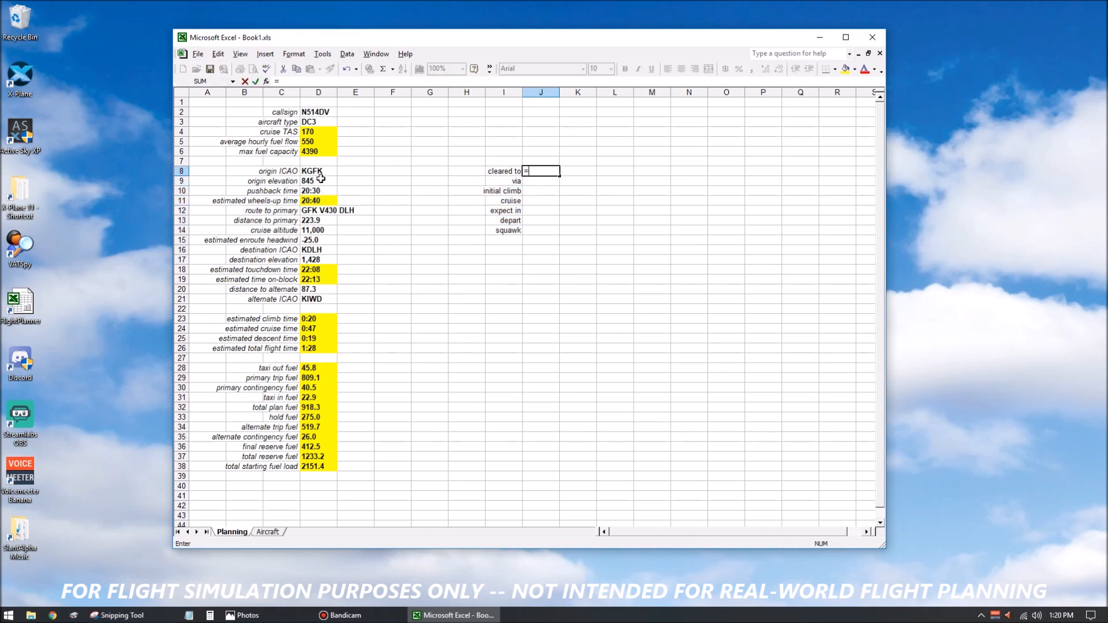
left_click(315, 250)
key("Return")
type("=")
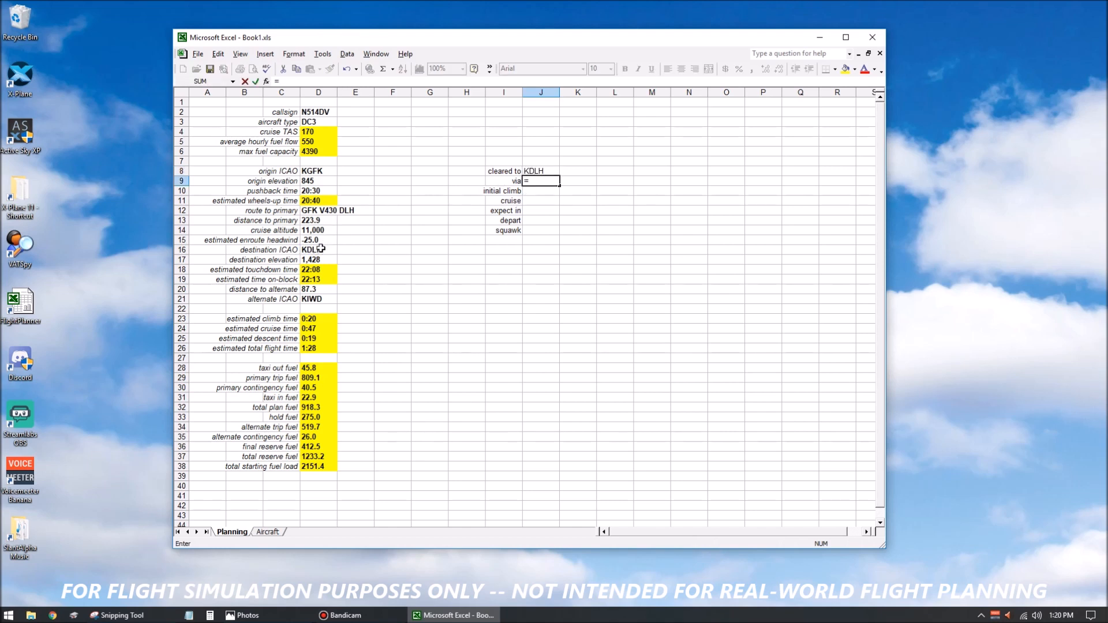
left_click(328, 212)
key("Return")
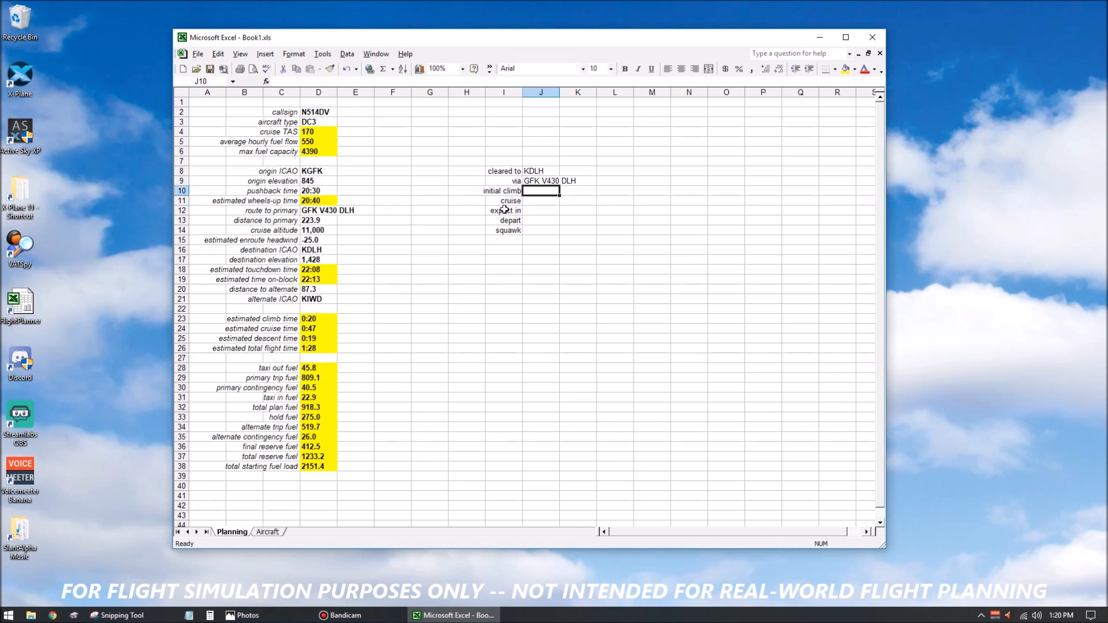
Link the clearance cruise cell J11 to the cruise altitude in D14.
left_click(536, 201)
type("=")
left_click(329, 230)
key("Return")
Left-align the clearance value cells from J8 down to the squawk row.
left_click(532, 222)
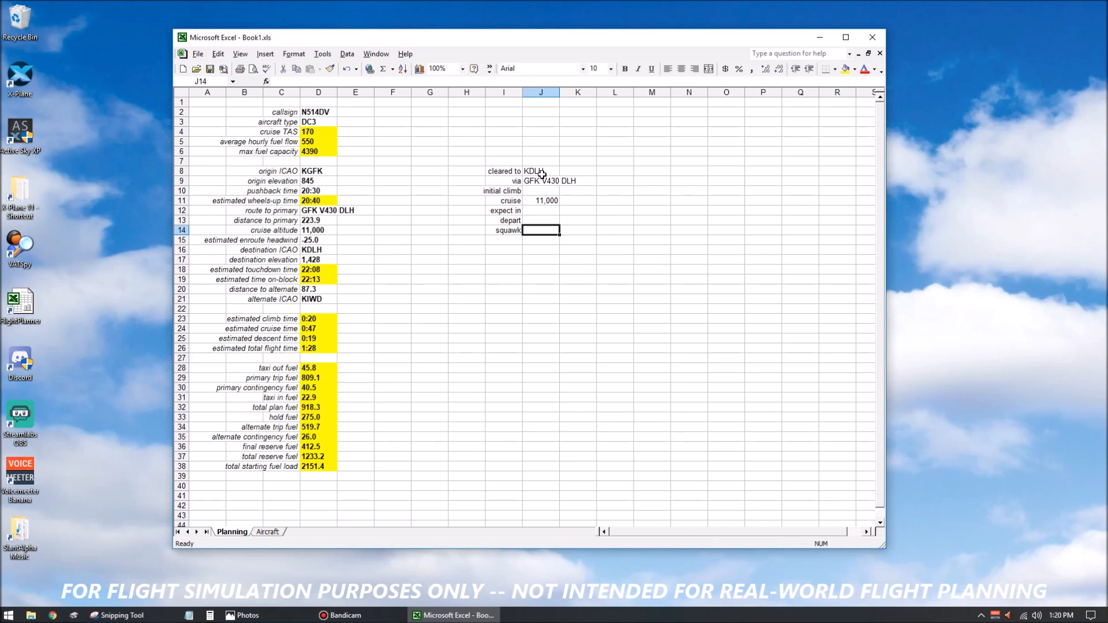
left_click_drag(534, 171, 537, 225)
left_click(668, 69)
Fill the formula-driven clearance cells J8, J9 and J11 with yellow.
left_click_drag(546, 171, 546, 180)
left_click(539, 200, "ctrl")
left_click(845, 68)
left_click(652, 212)
left_click(543, 191)
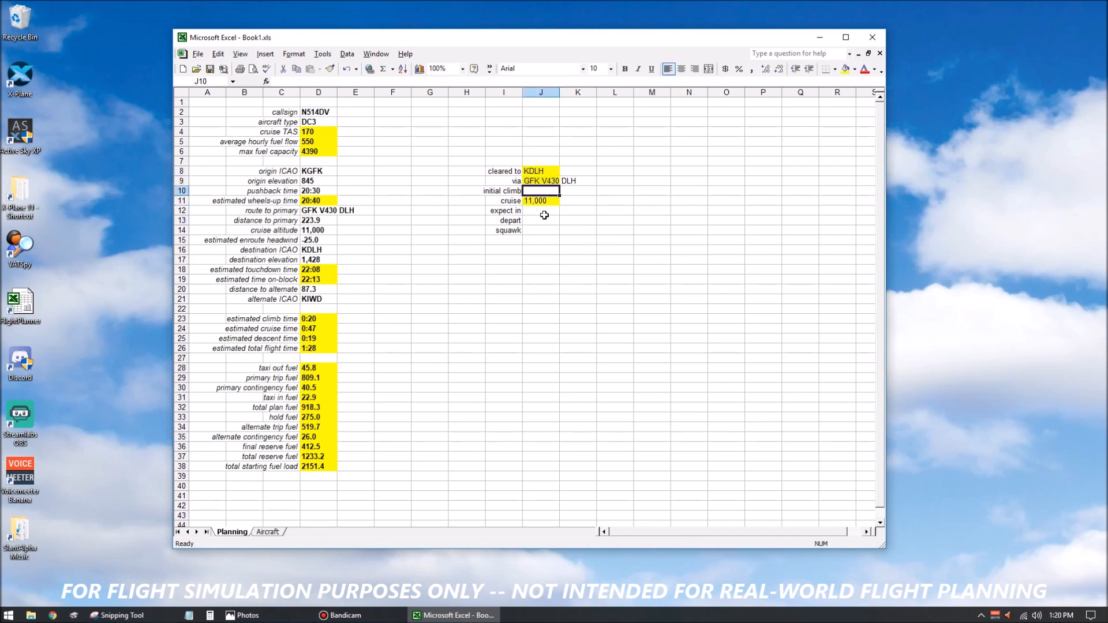
left_click(506, 162)
left_click(538, 162)
left_click(533, 192)
left_click(543, 212)
left_click(541, 221)
left_click(542, 229)
left_click_drag(533, 170, 540, 220)
left_click(578, 259)
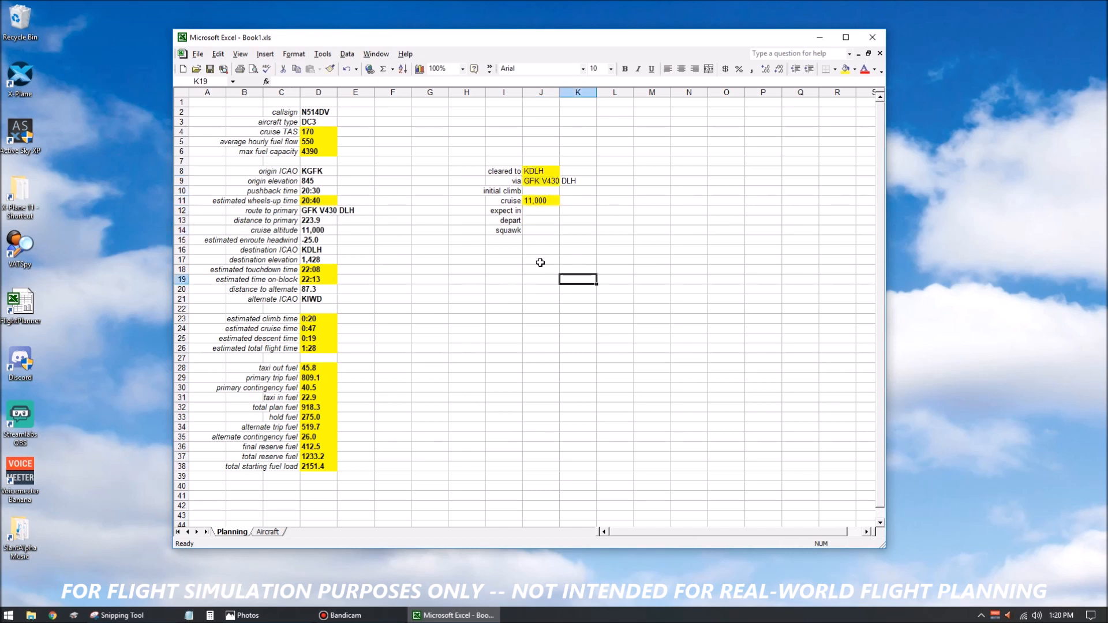
left_click(514, 250)
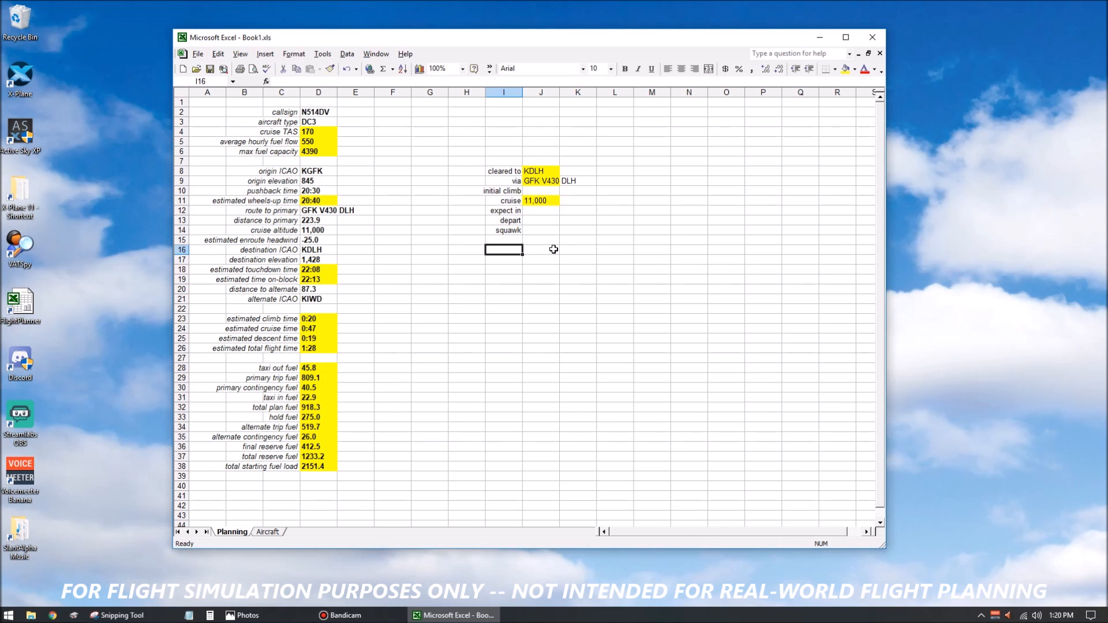
left_click(515, 172)
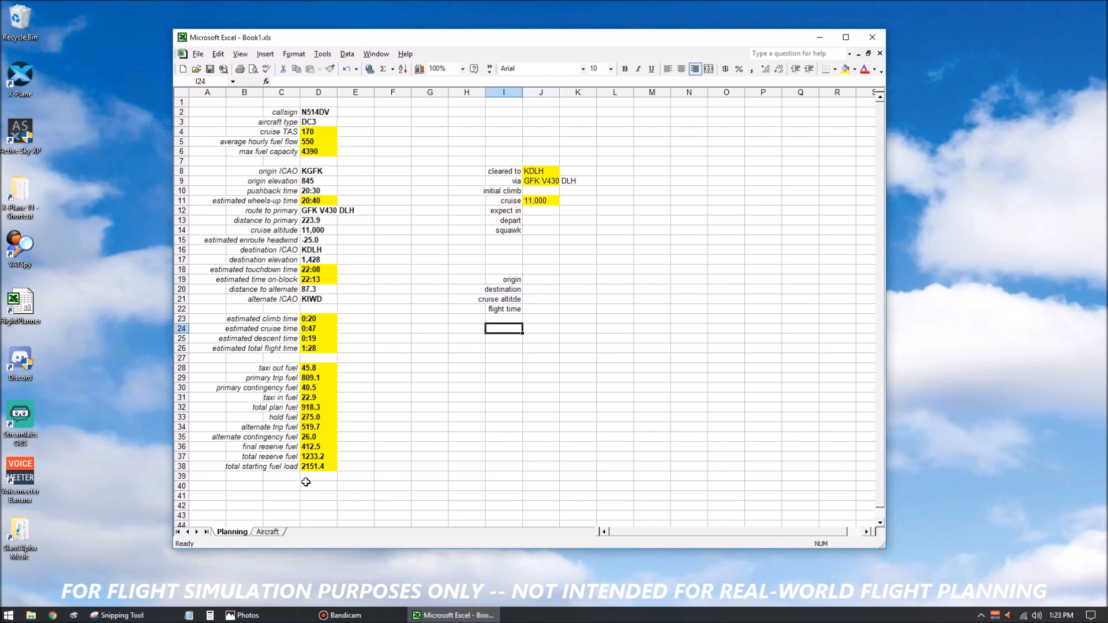
Add the label "% fuel load" in C39 below total starting fuel load.
left_click(292, 477)
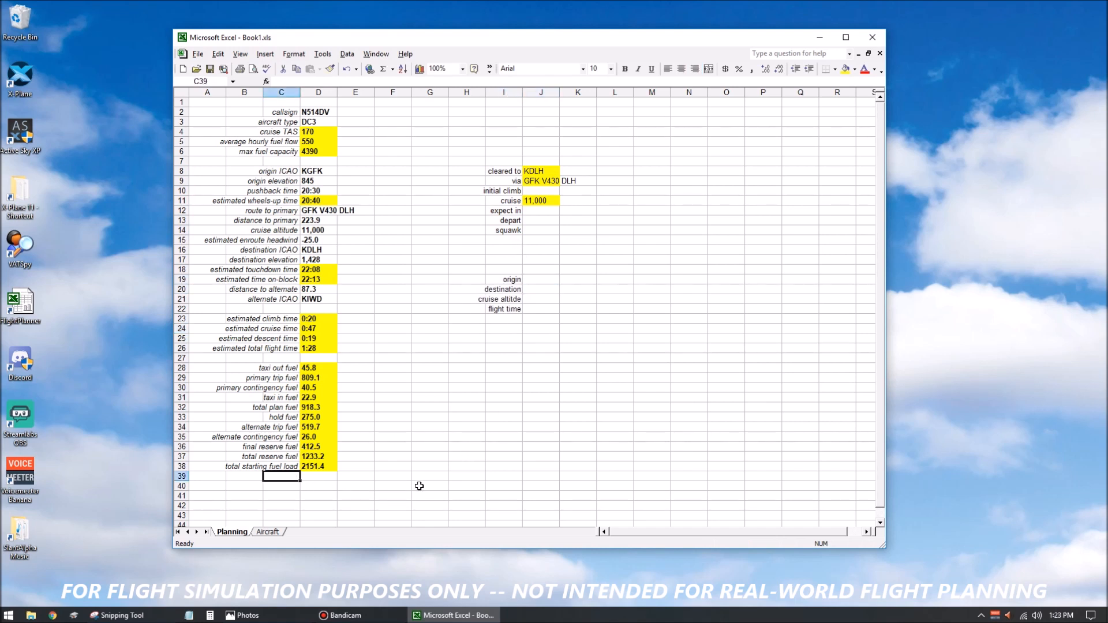
type("%")
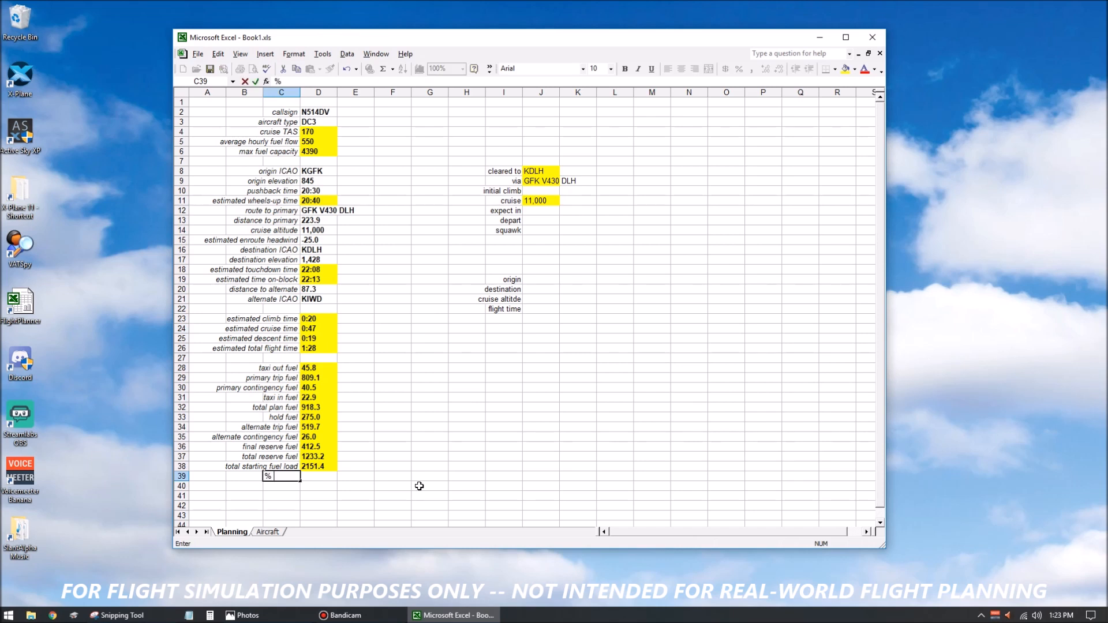
type(" fuel load")
key("Tab")
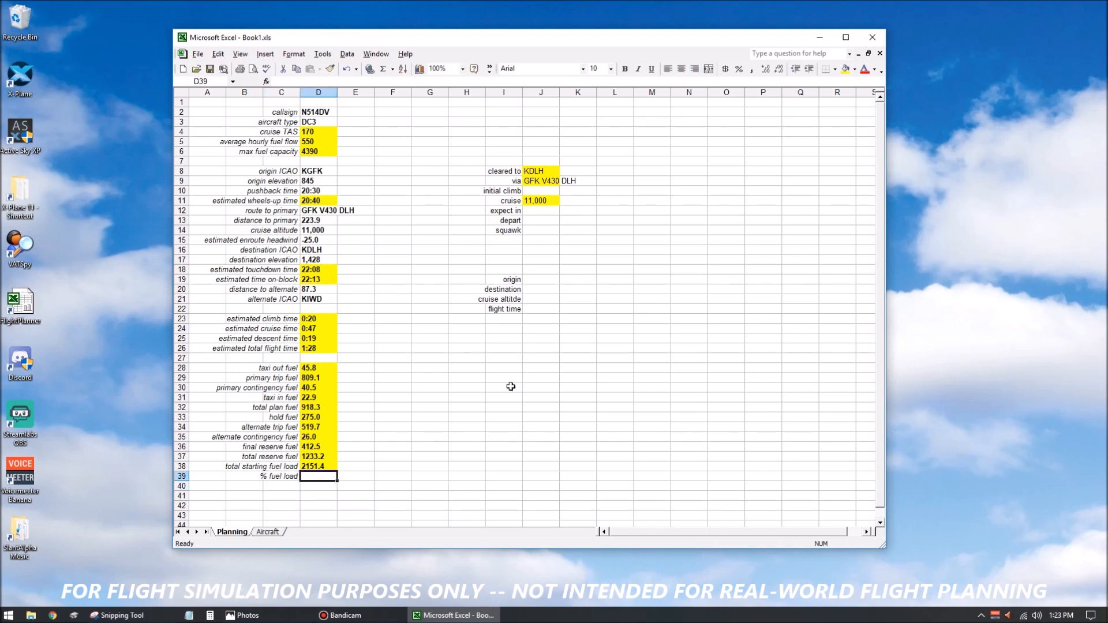
Format D39 with yellow fill, bold text and the Number format with one decimal place.
left_click(846, 70)
left_click(624, 69)
key("ctrl+1")
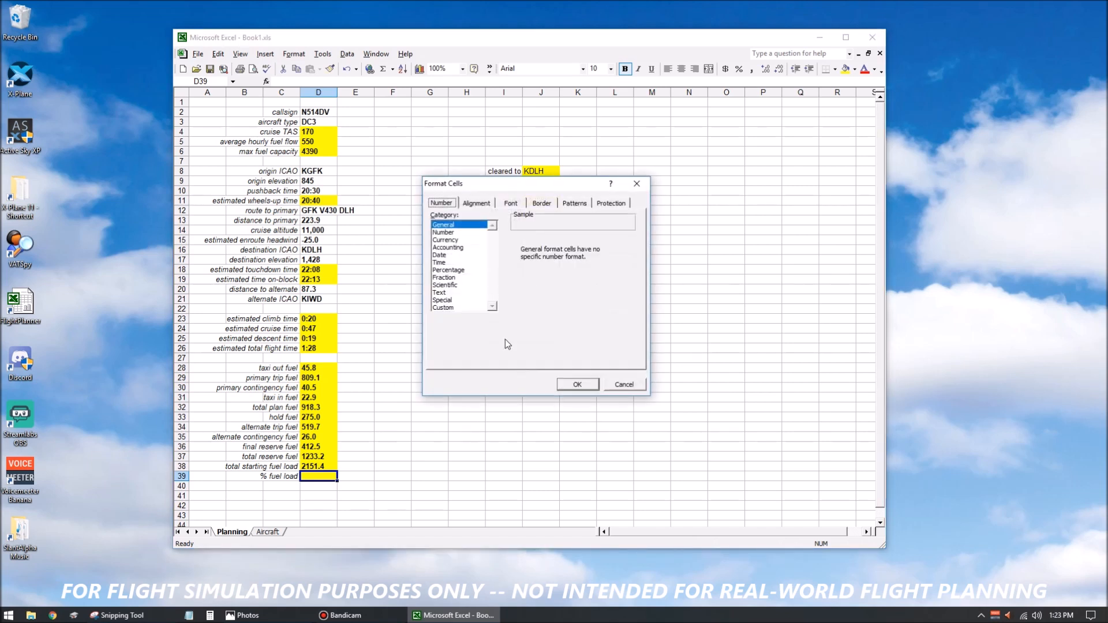
left_click(448, 232)
left_click(600, 243)
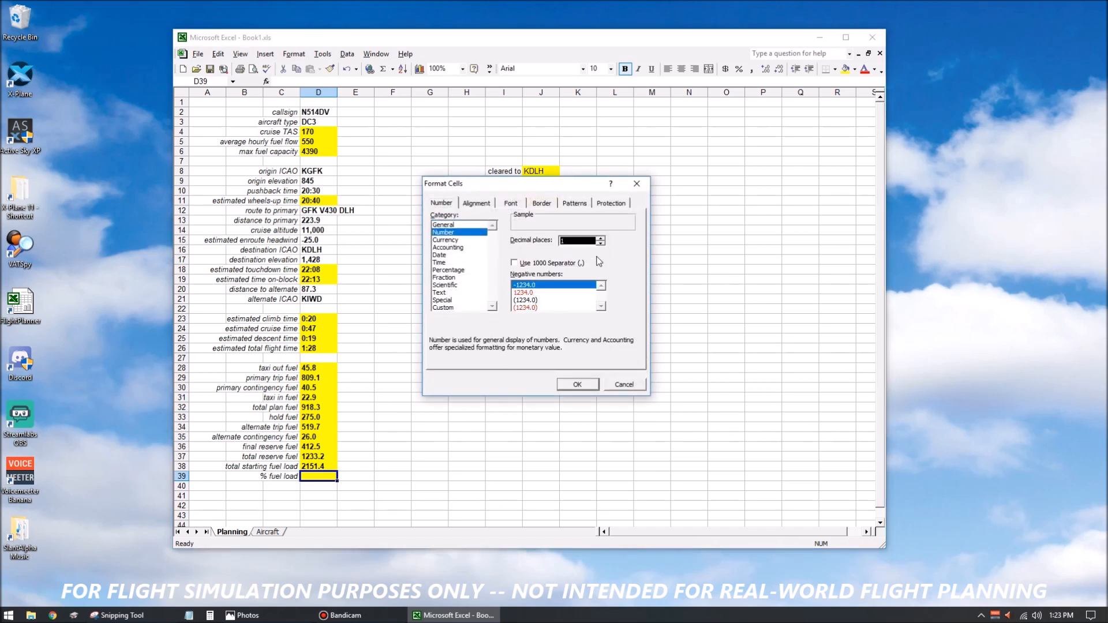
left_click(588, 382)
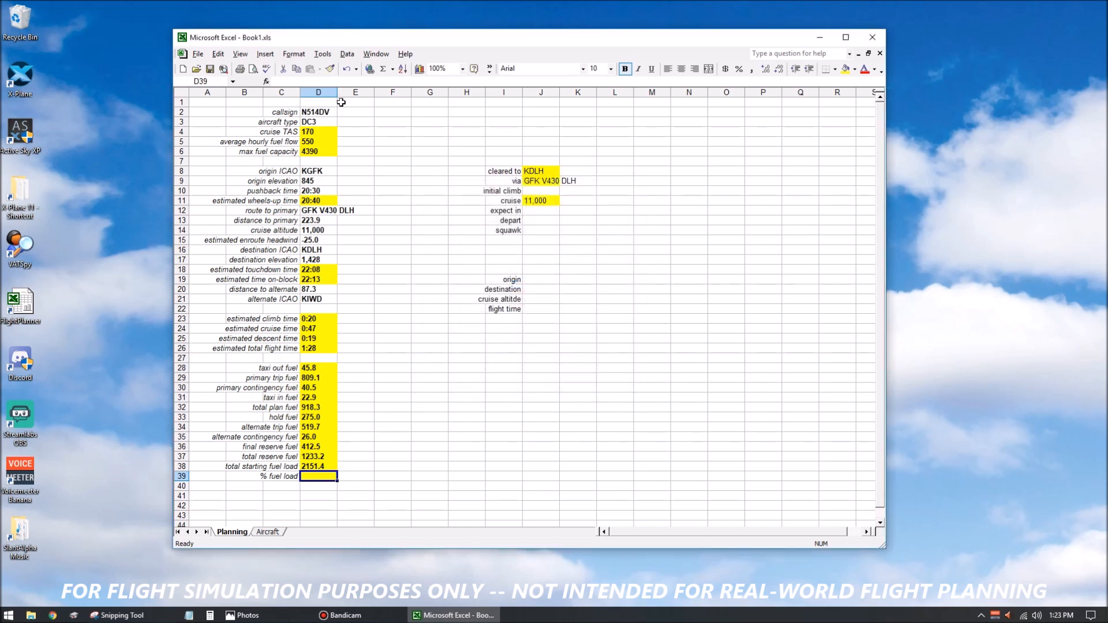
Calculate the percentage fuel load in D39 with =(D38/D6)*100 and left-align the cell.
type("=")
left_click(319, 466)
type("/")
left_click(317, 152)
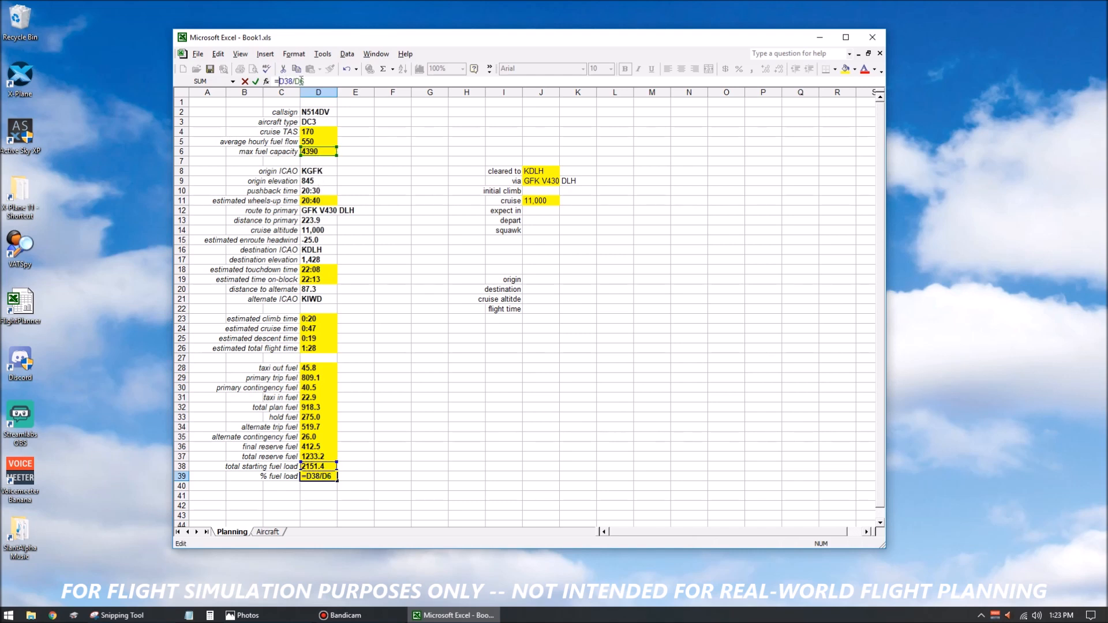
type("(")
type("*100")
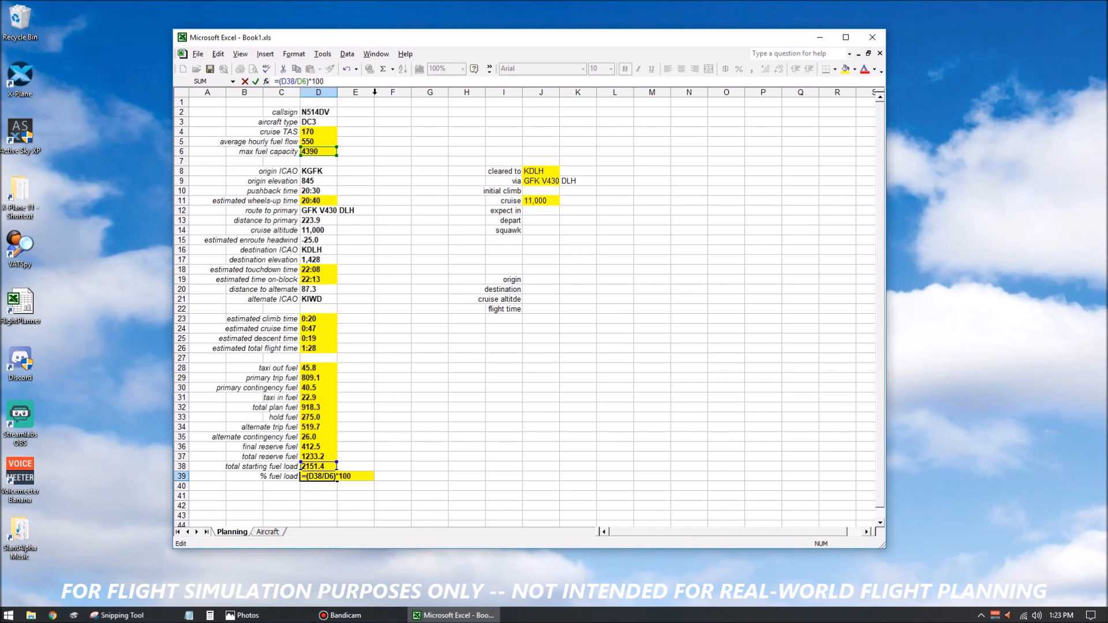
key("Return")
key("Up")
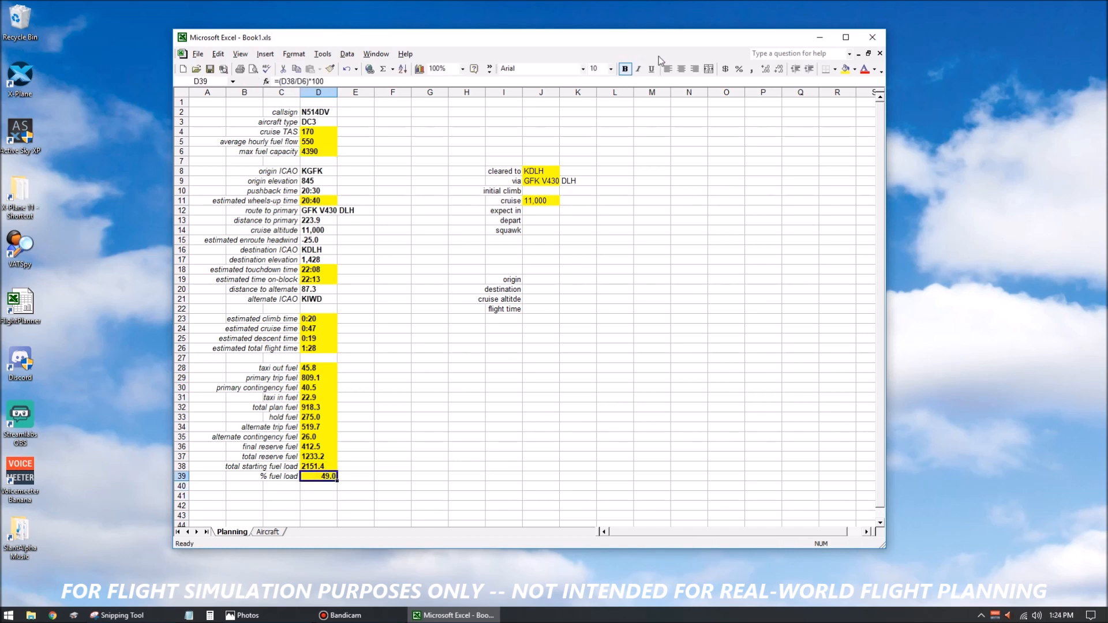
left_click(360, 467)
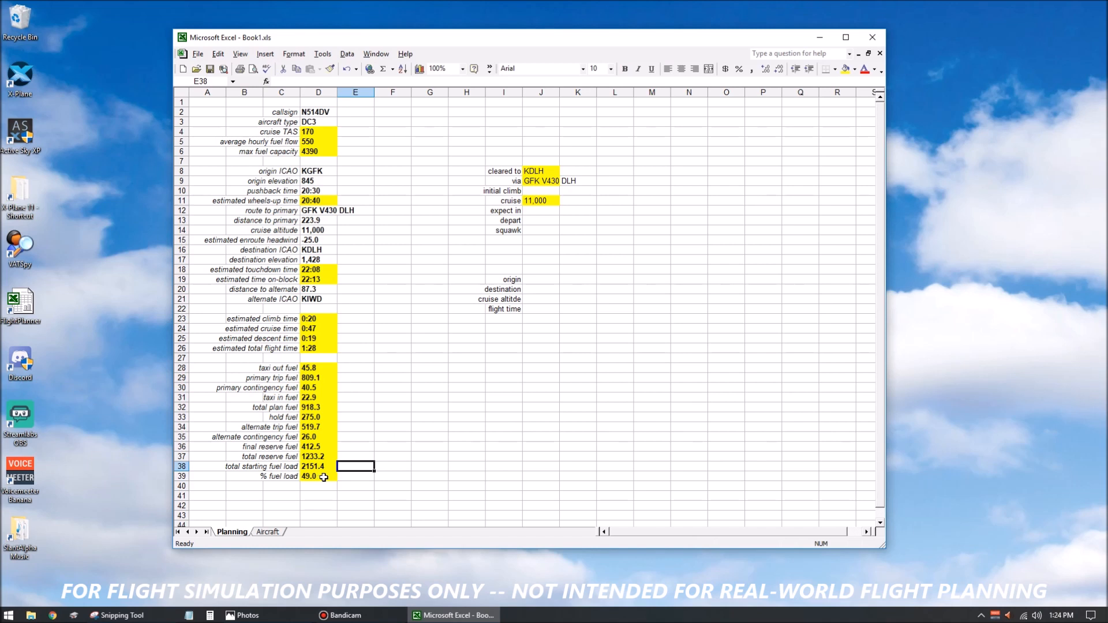
left_click(323, 477)
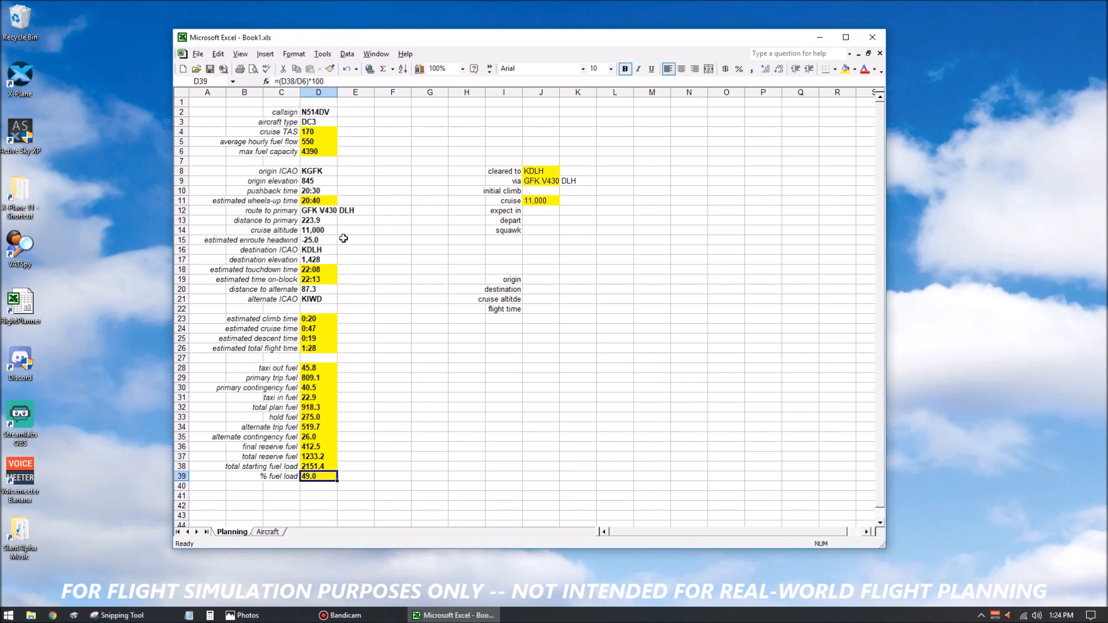
Test the fuel load percentage with a long flight by setting the distance to primary in D13 to 2000.
left_click(320, 221)
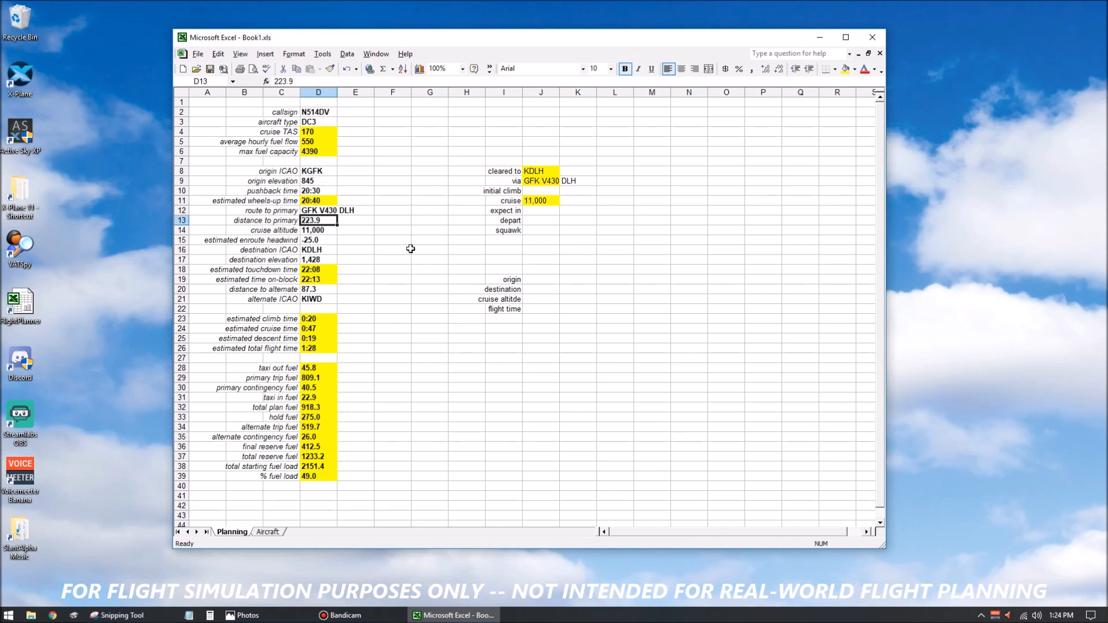
type("2000")
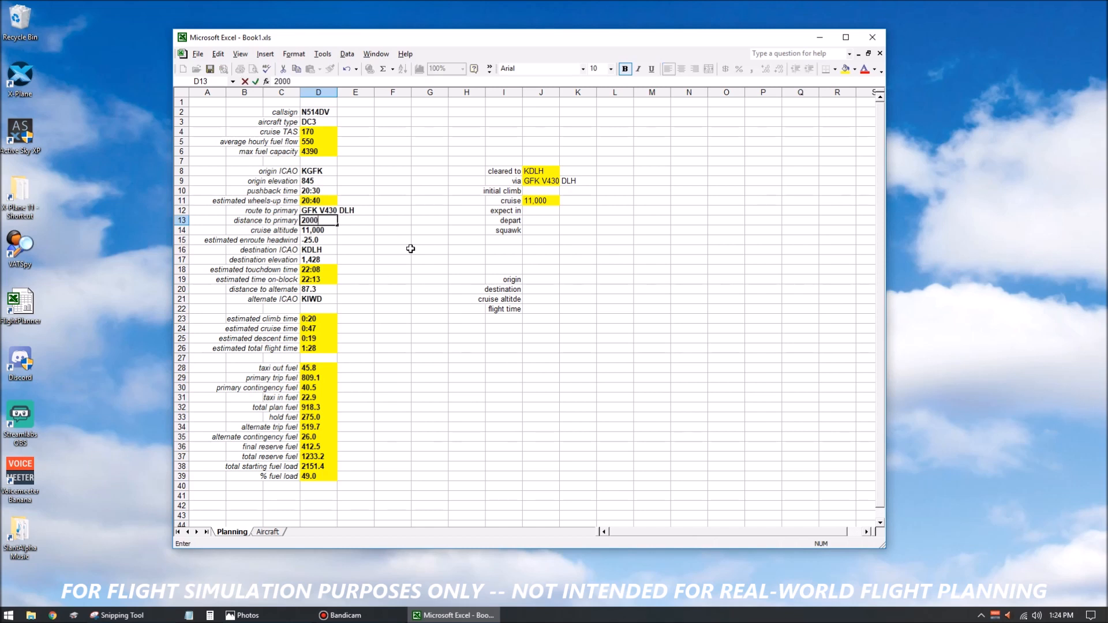
left_click(317, 477)
left_click(349, 477)
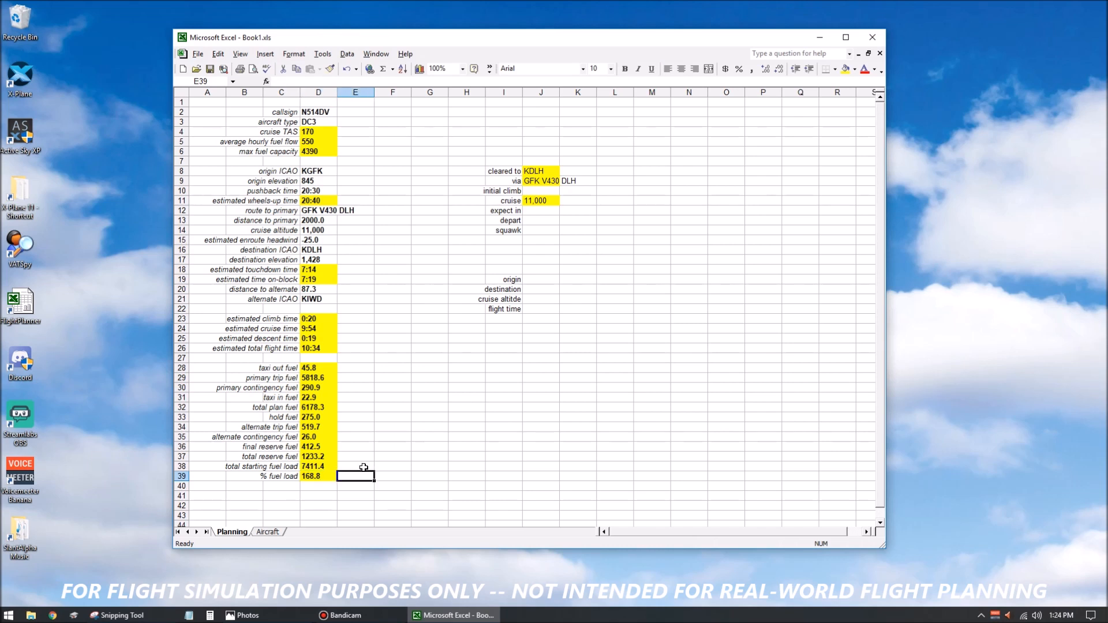
left_click(427, 380)
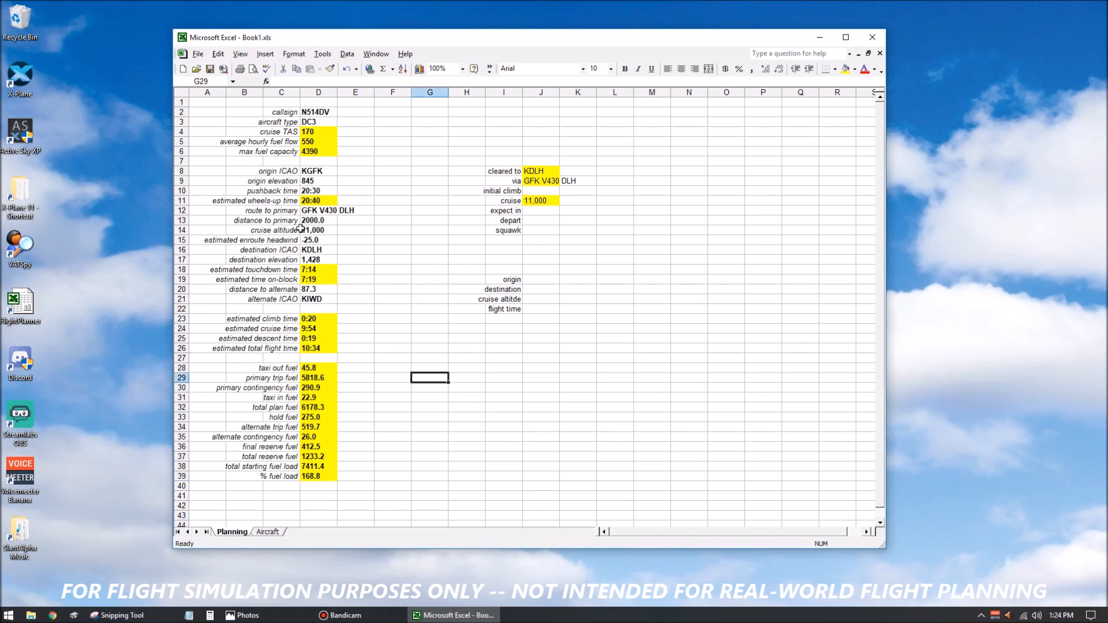
left_click(505, 357)
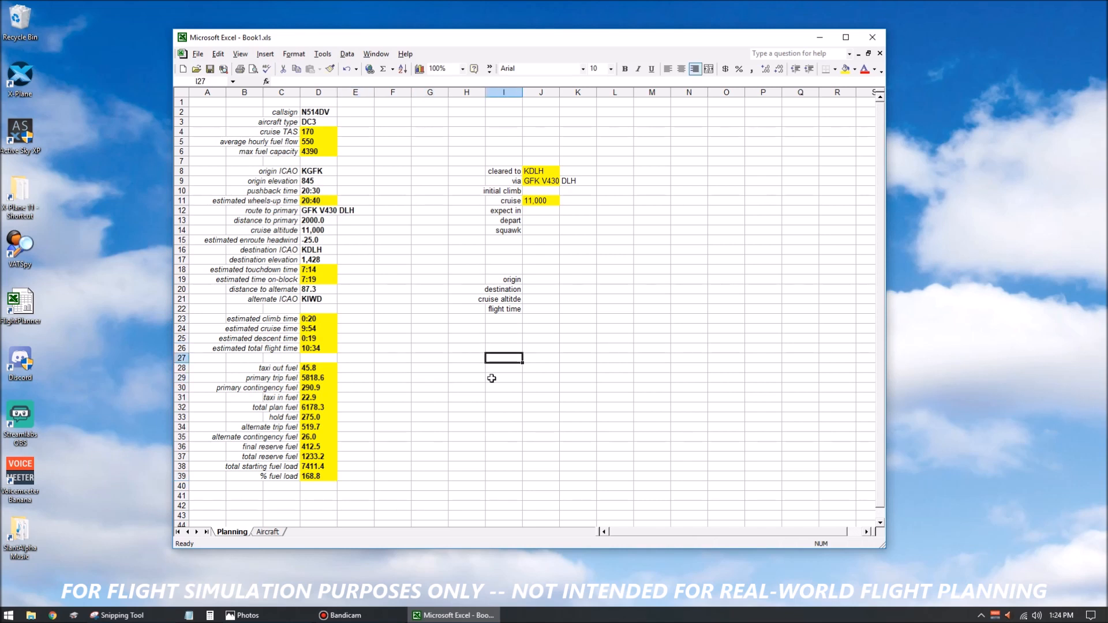